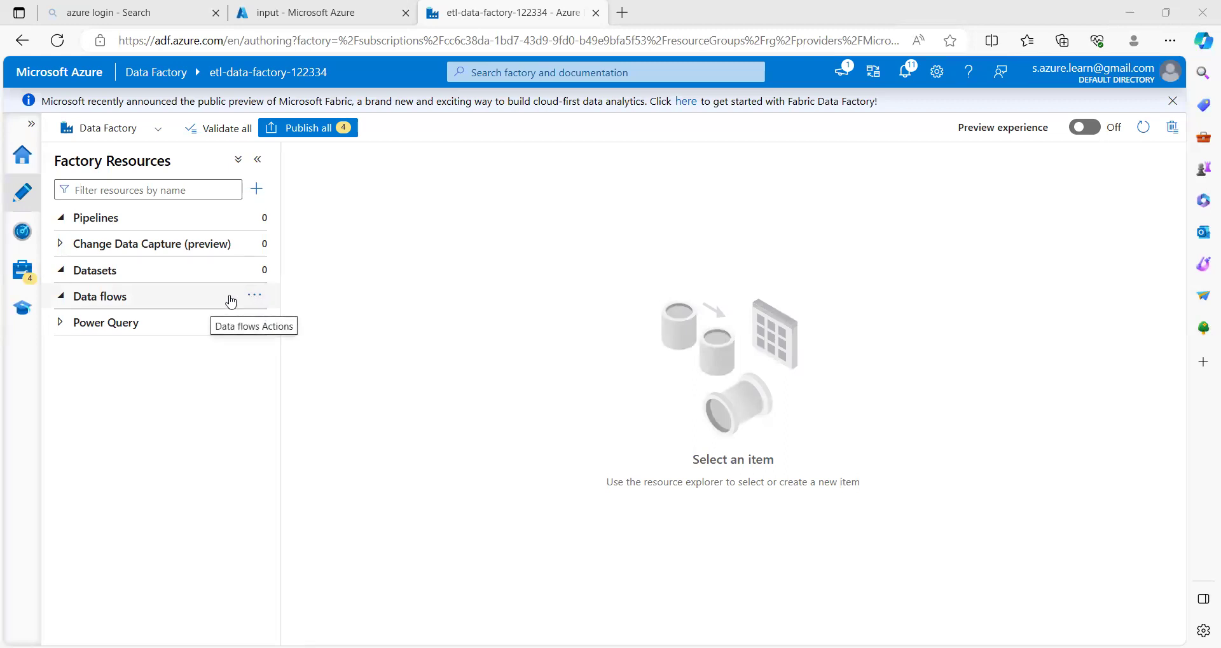
Create a new data flow named demo_data_flow and hide its properties.
left_click(260, 302)
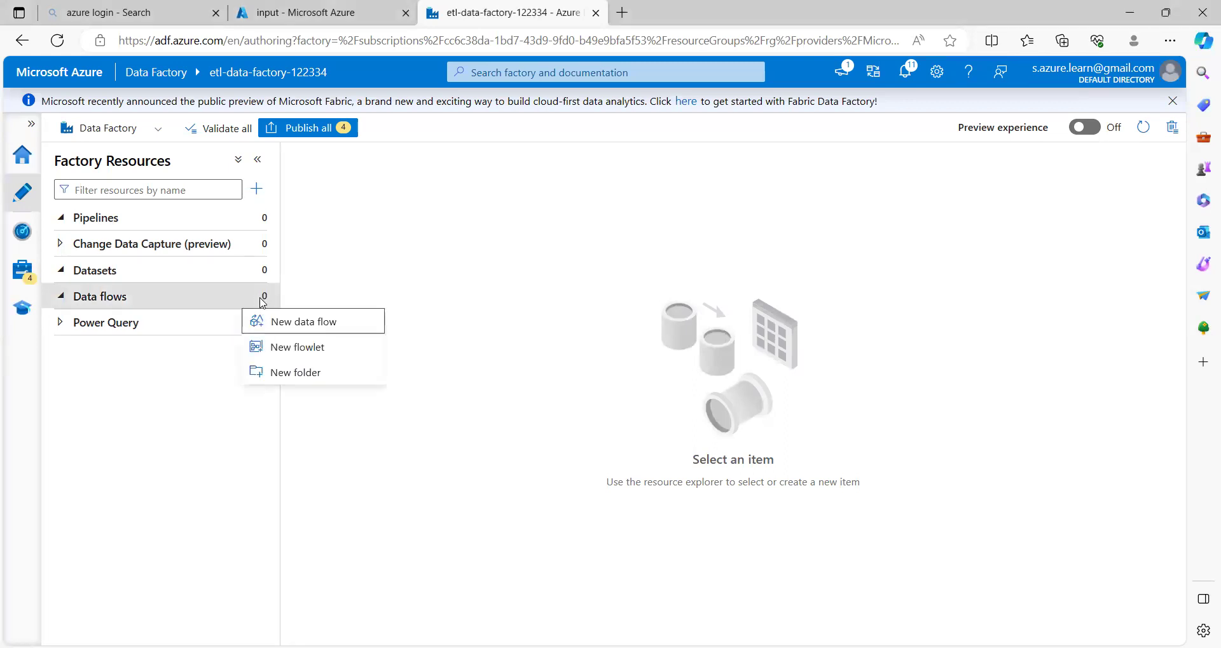
left_click(293, 323)
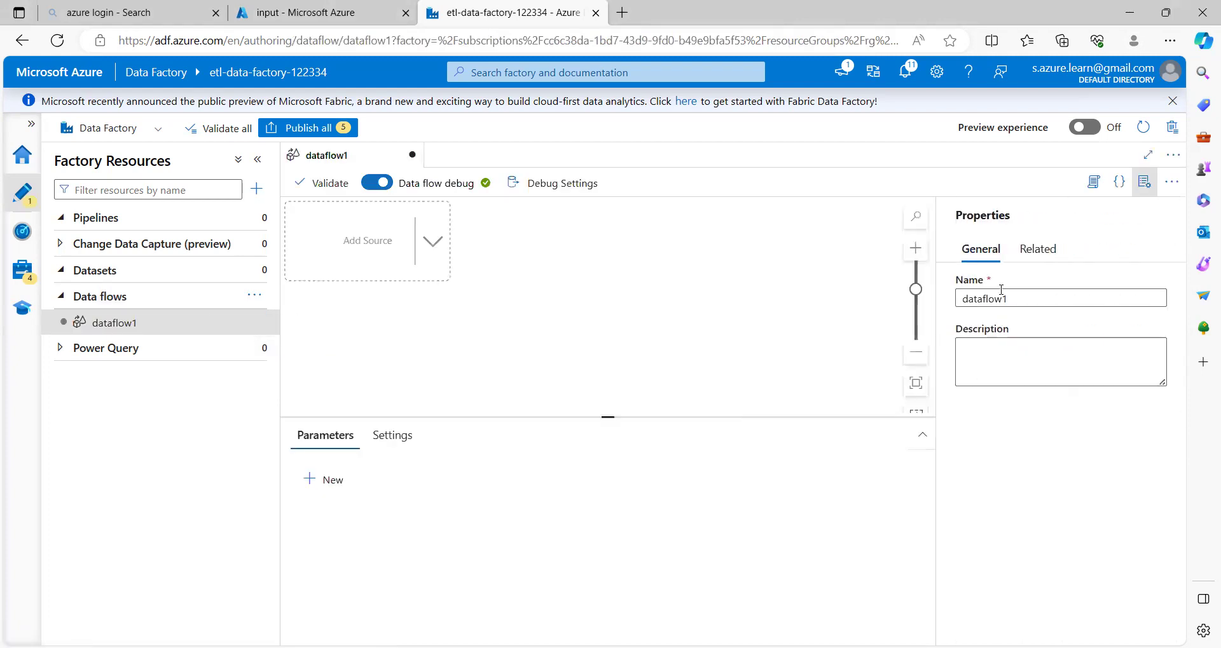
left_click(710, 301)
left_click(1016, 300)
type("demo")
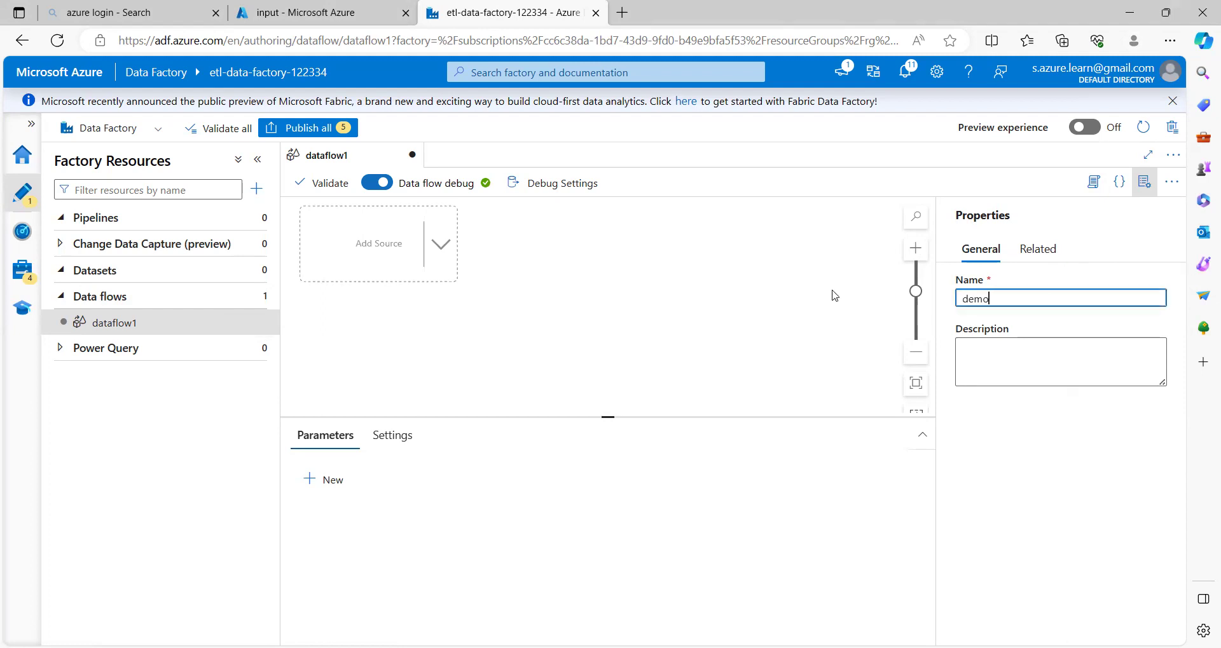
type("_data_flow")
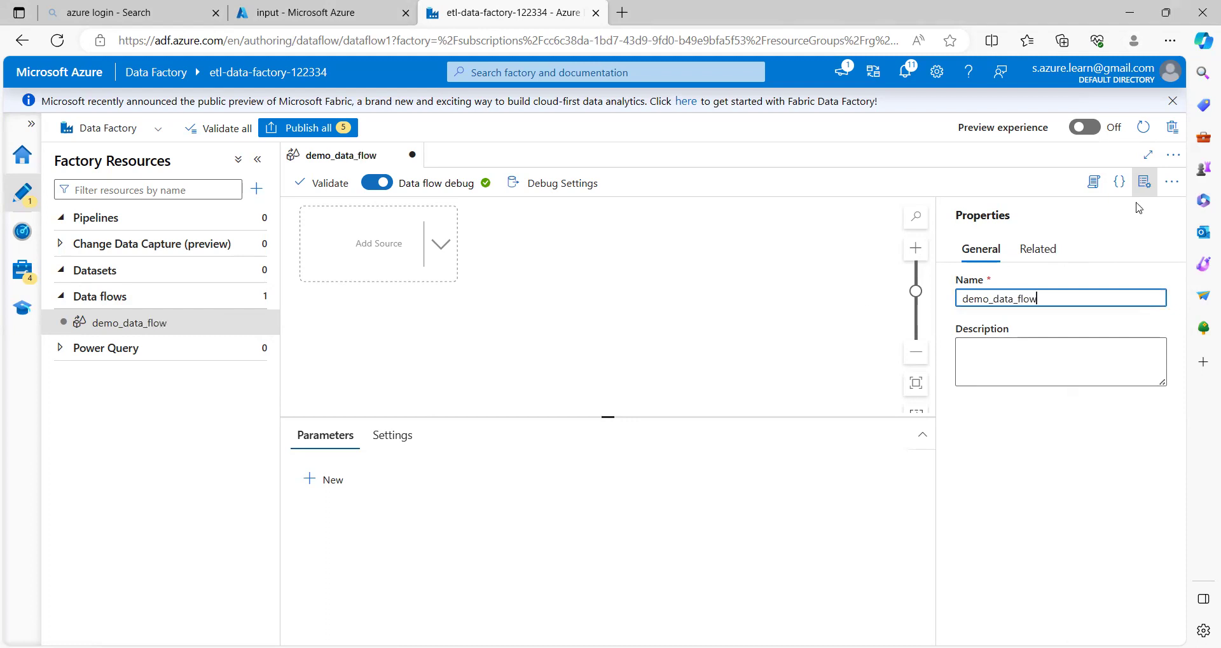
left_click(1144, 182)
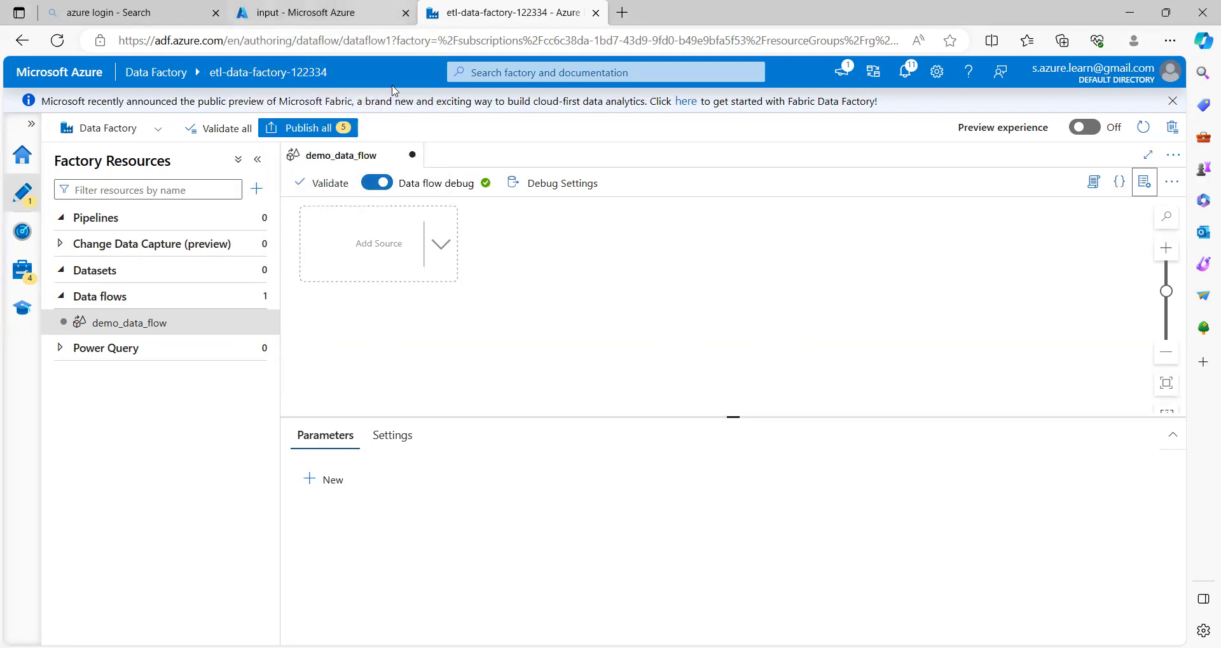
Switch to the Azure portal's input container and examine the header columns of product.csv in the Product folder.
left_click(298, 24)
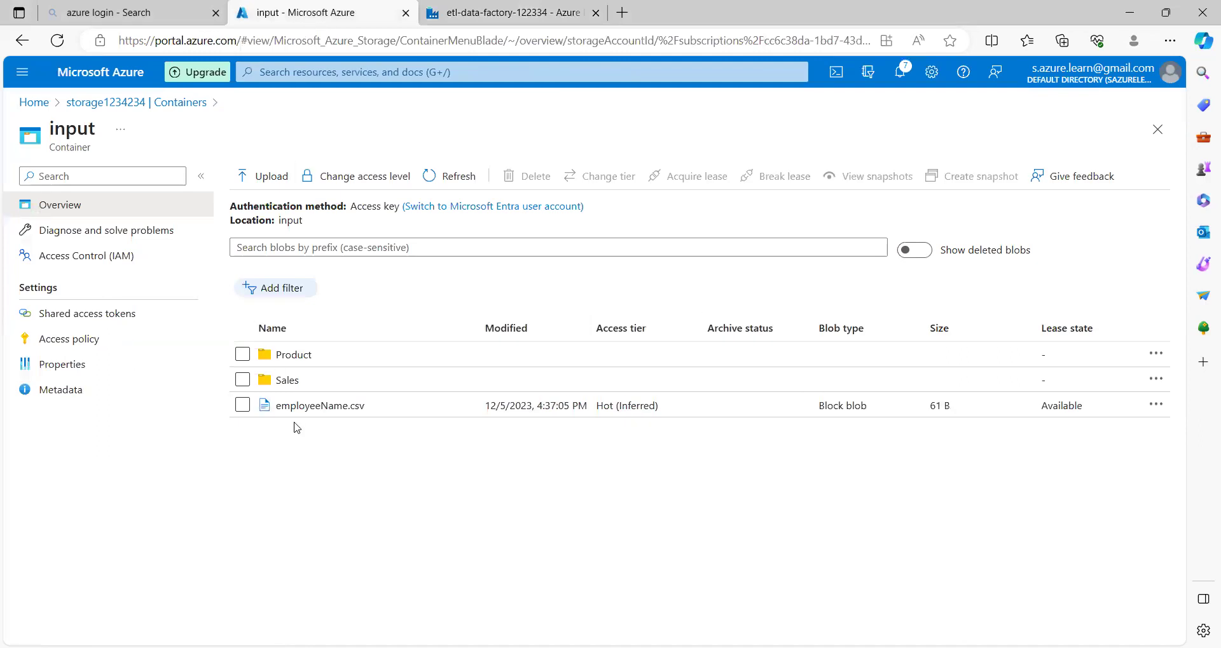
left_click(294, 355)
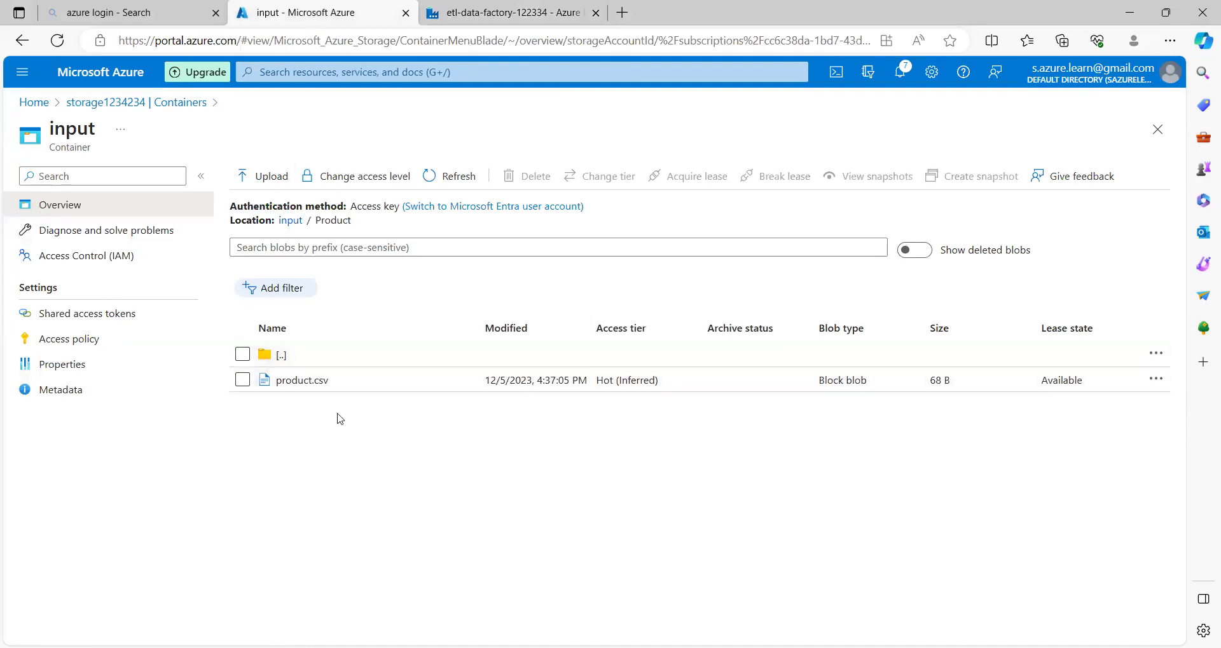
left_click(305, 388)
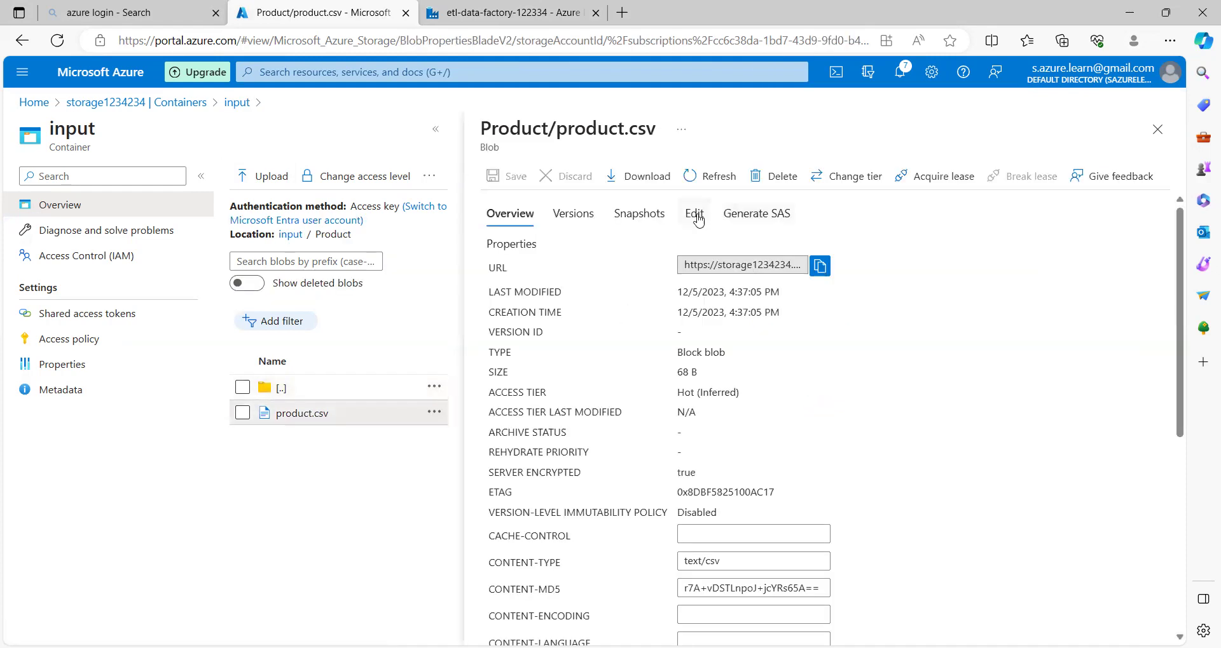
left_click(695, 214)
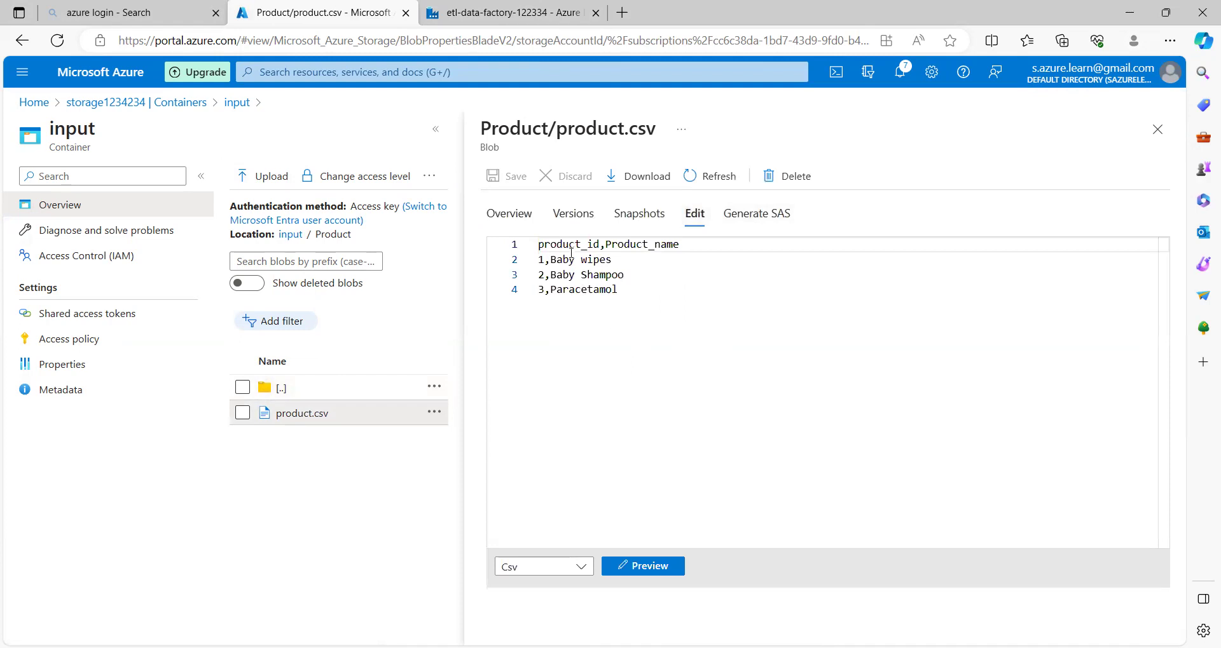
double_click(568, 247)
double_click(625, 244)
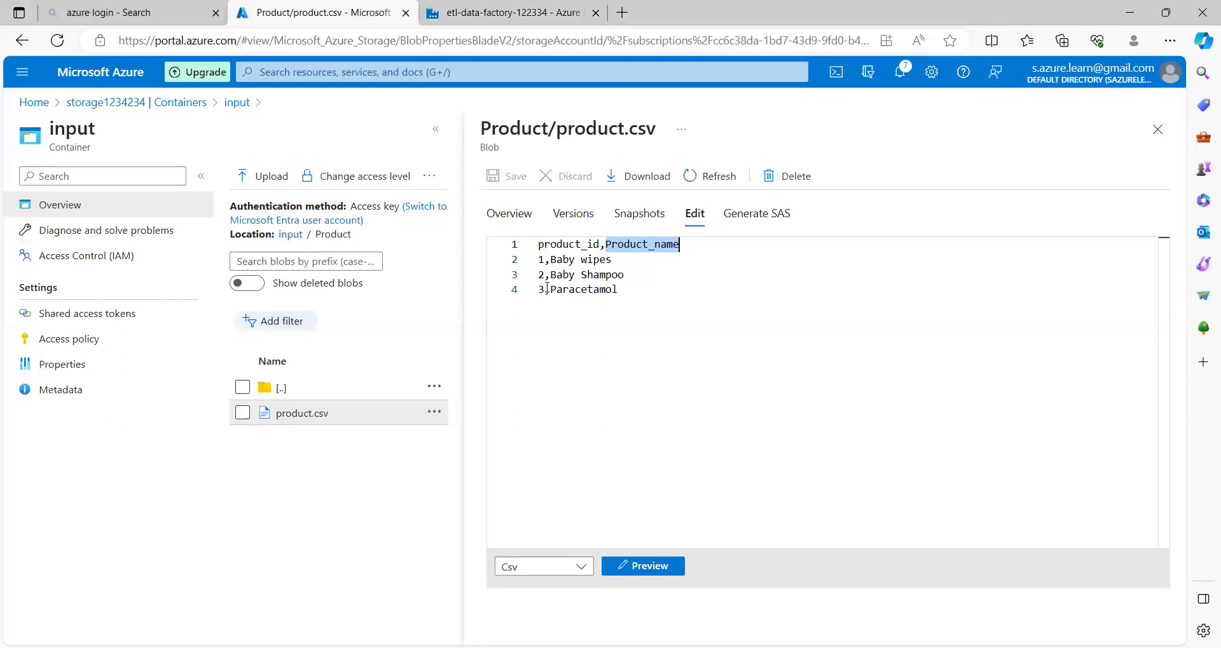
left_click(337, 491)
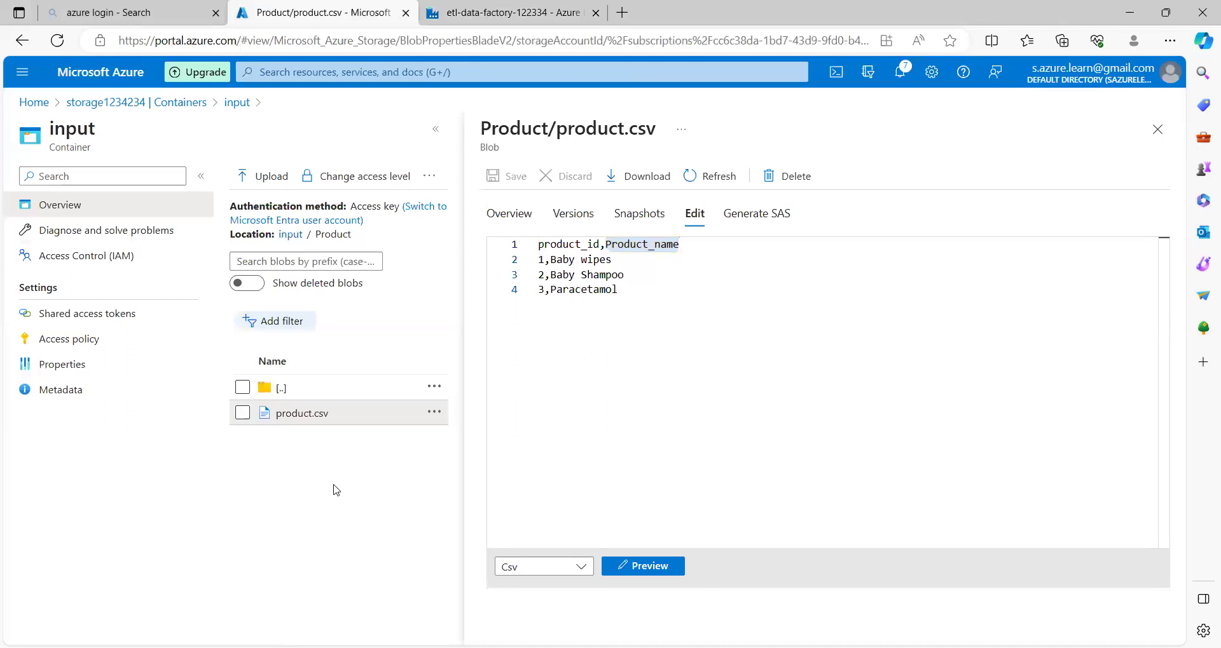
left_click(1157, 129)
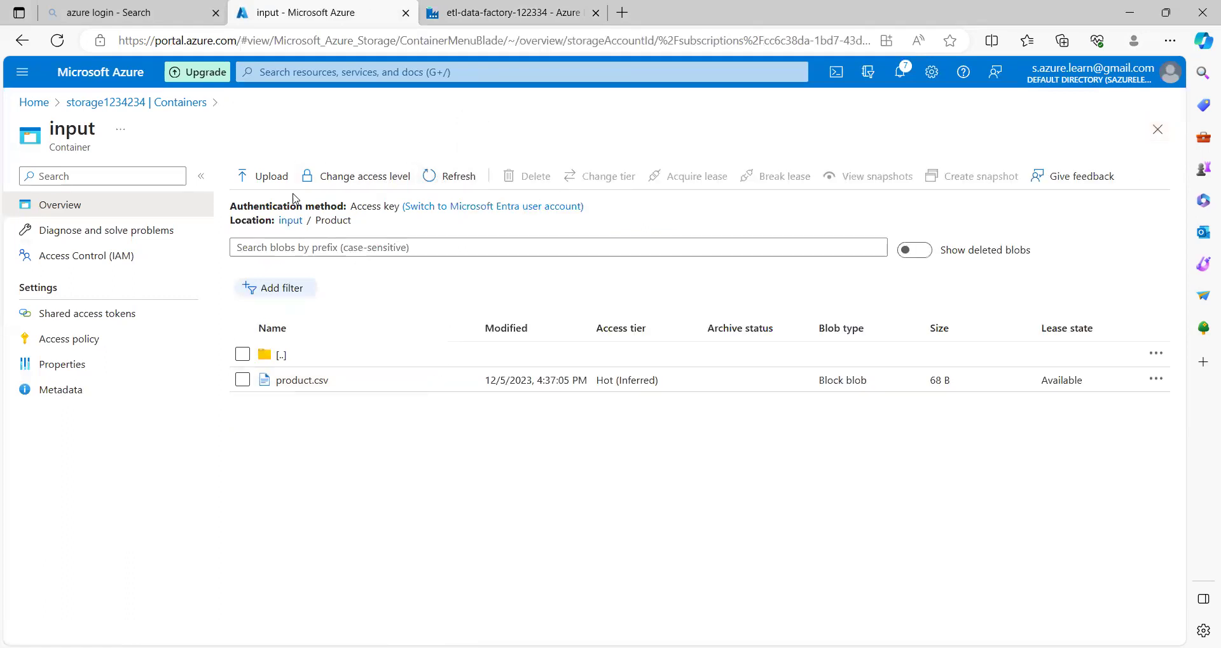
Return to the input container's root and open the contents of sales.csv in the Sales folder.
left_click(291, 220)
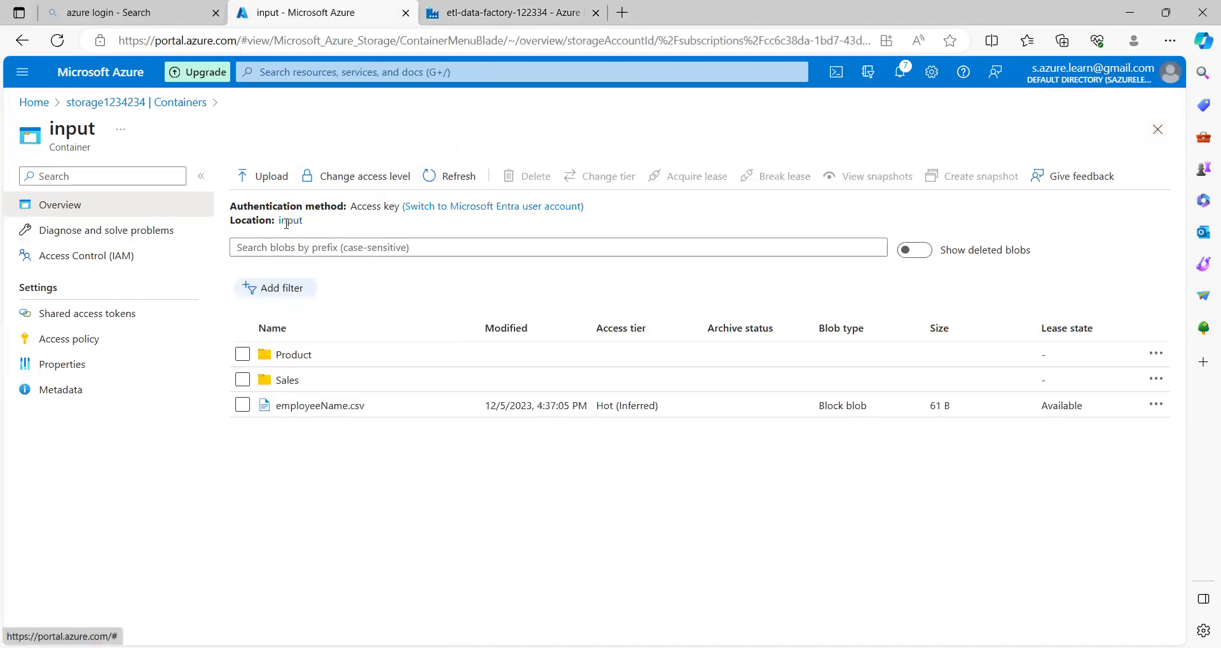
left_click(288, 381)
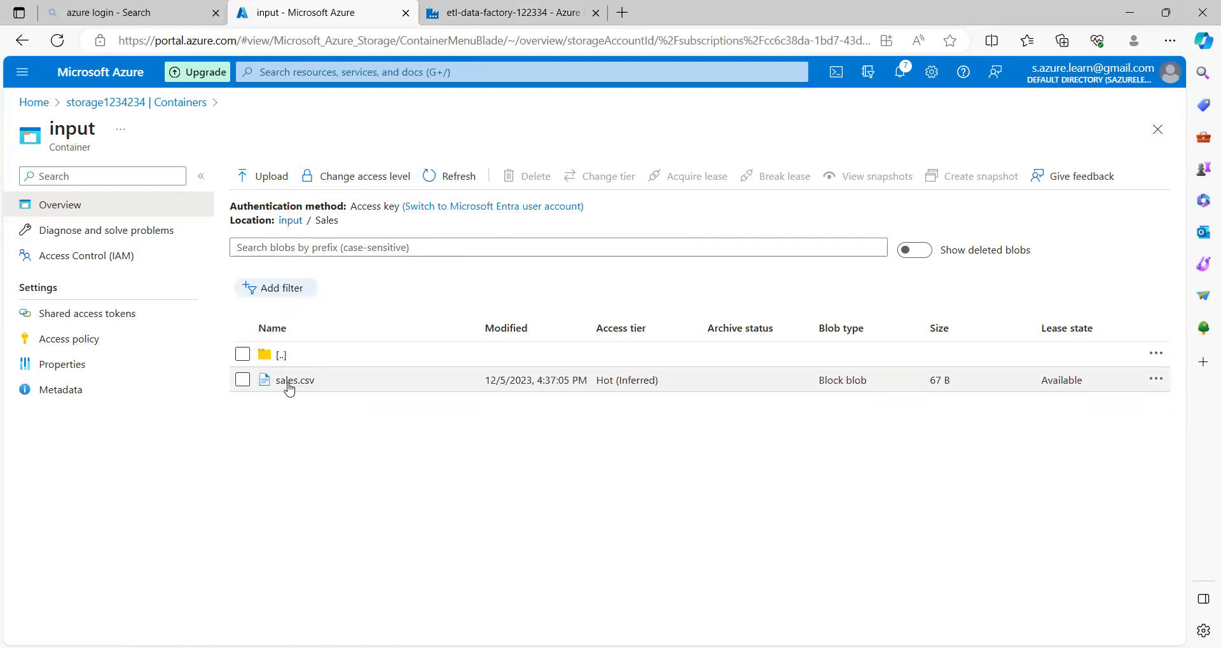
left_click(288, 384)
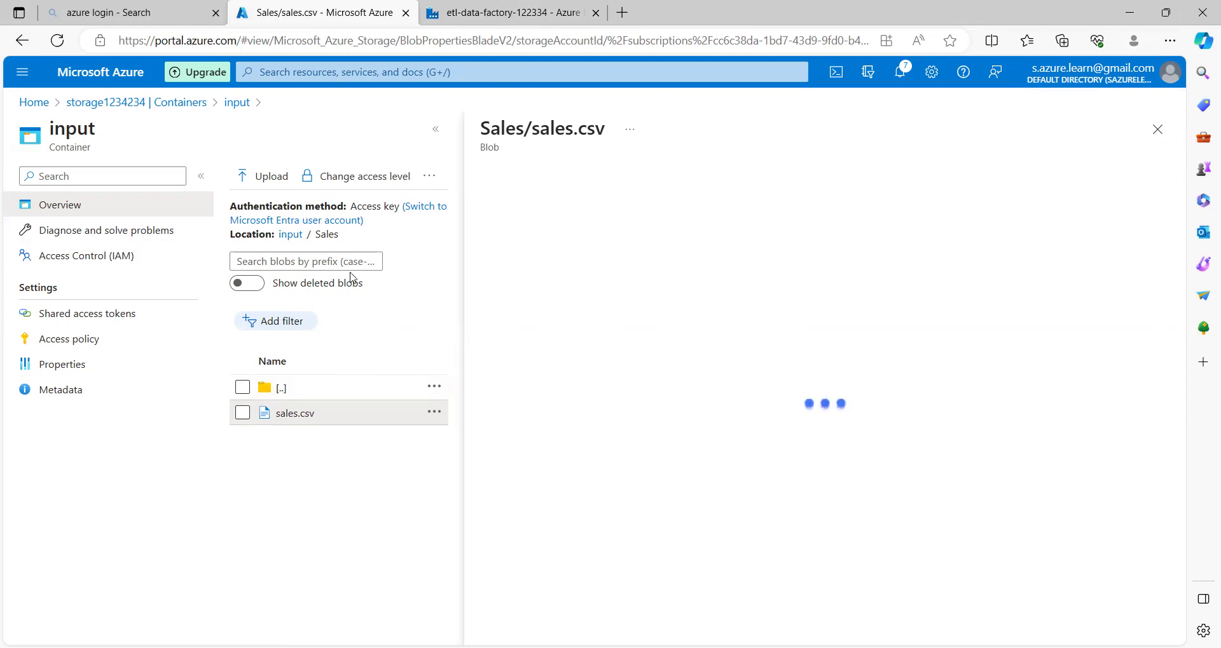
left_click(1157, 129)
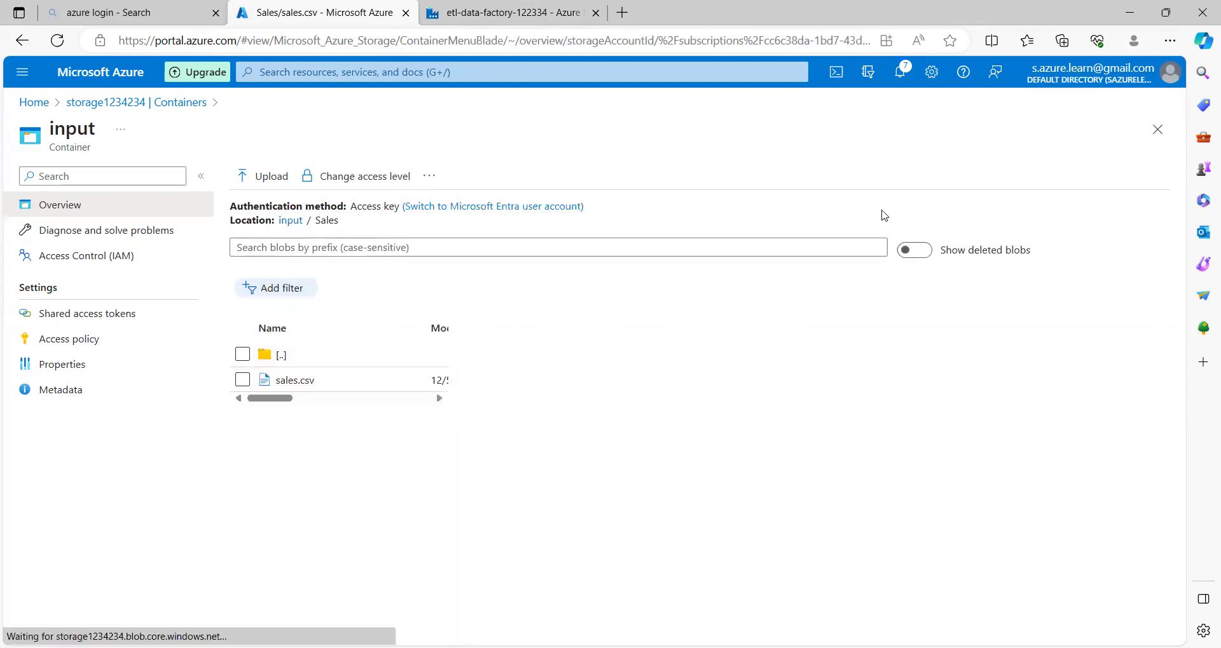
left_click(302, 388)
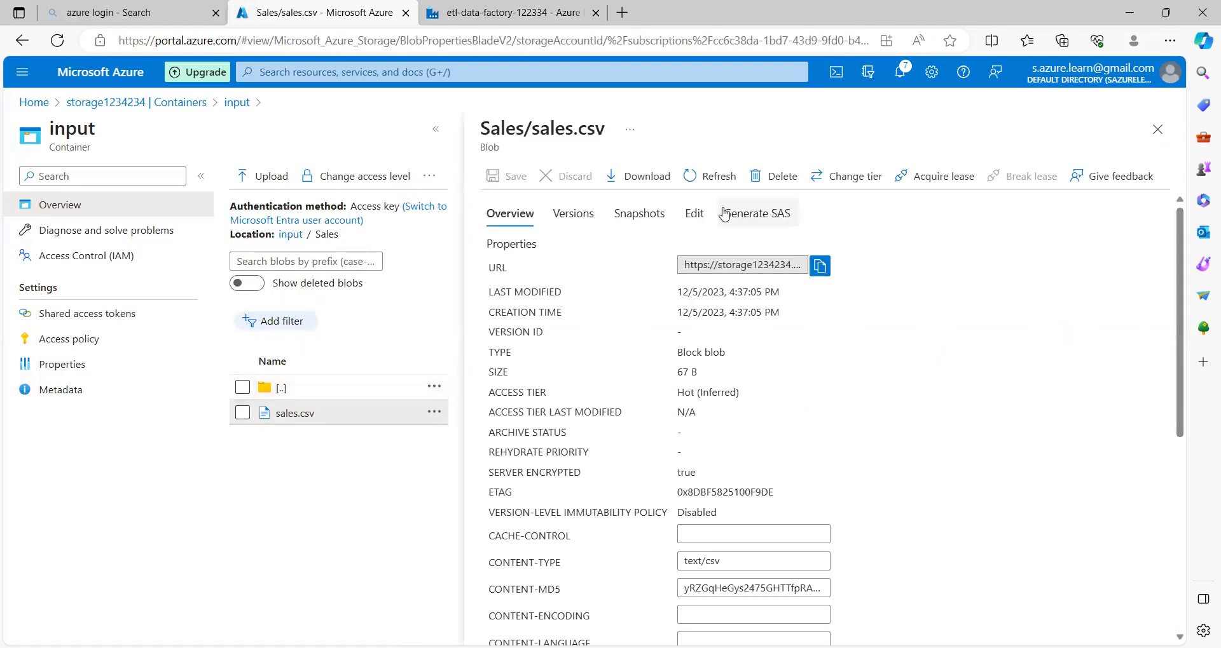
left_click(702, 214)
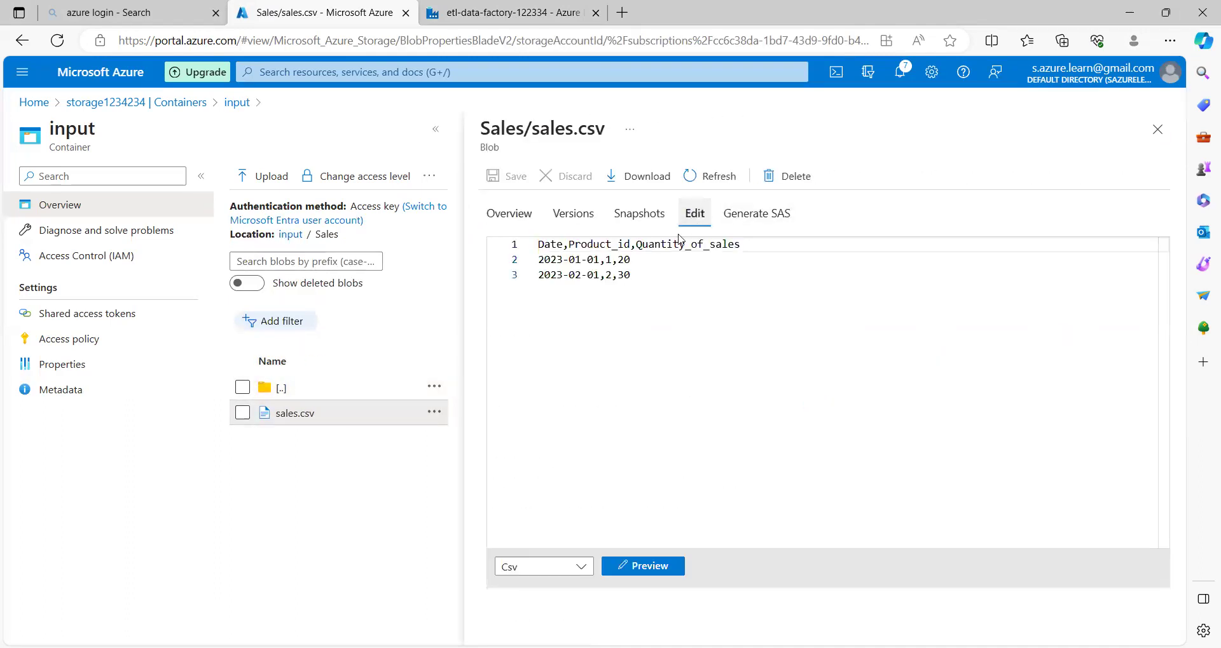
Examine the Date, Product_id and Quantity_of_sales columns of sales.csv and the values in its data rows.
double_click(549, 247)
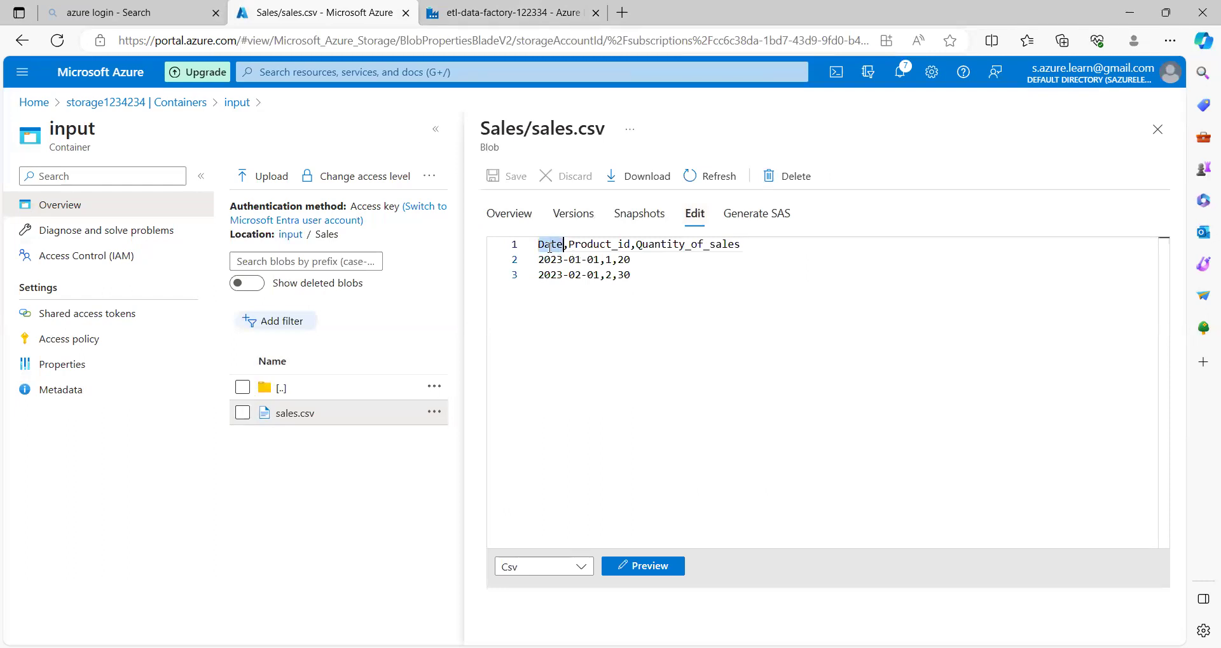
double_click(582, 244)
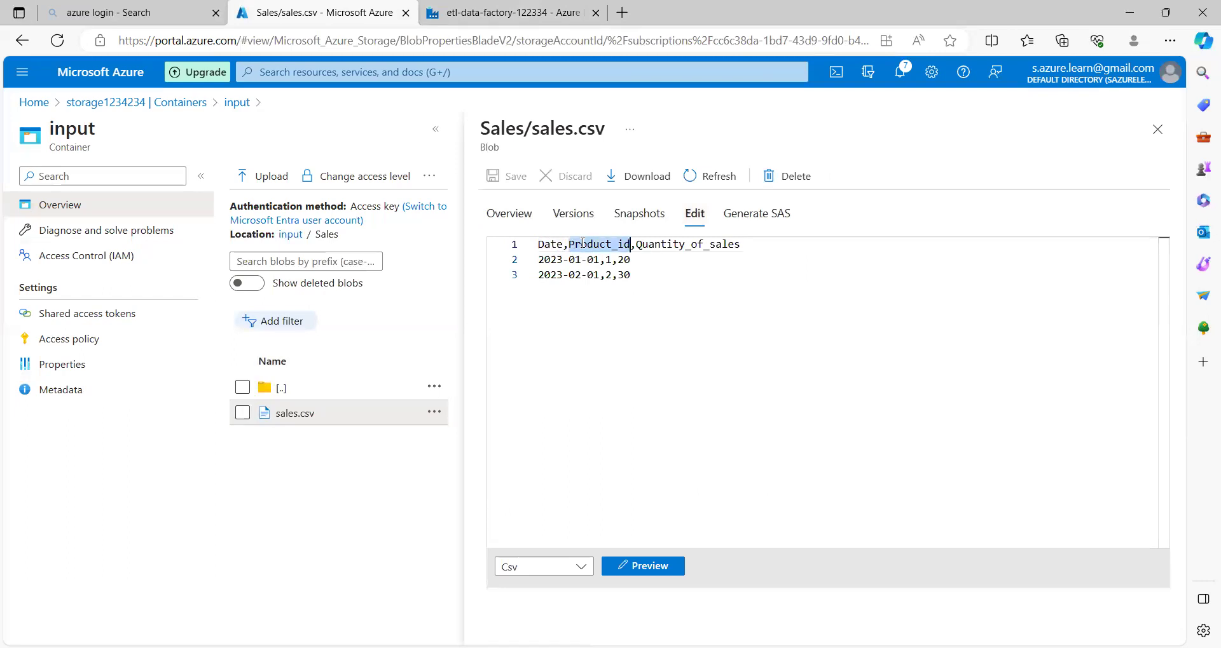
left_click(637, 244)
key("Delete")
type("Q")
left_click_drag(637, 245, 738, 246)
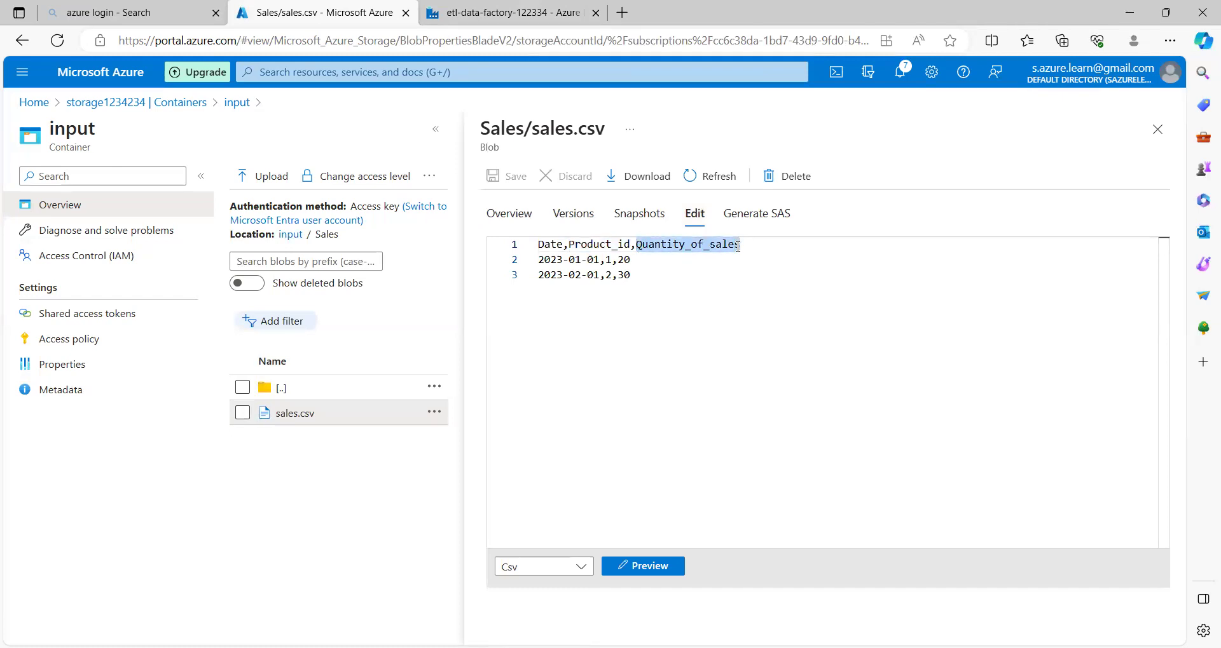
left_click(605, 260)
double_click(607, 260)
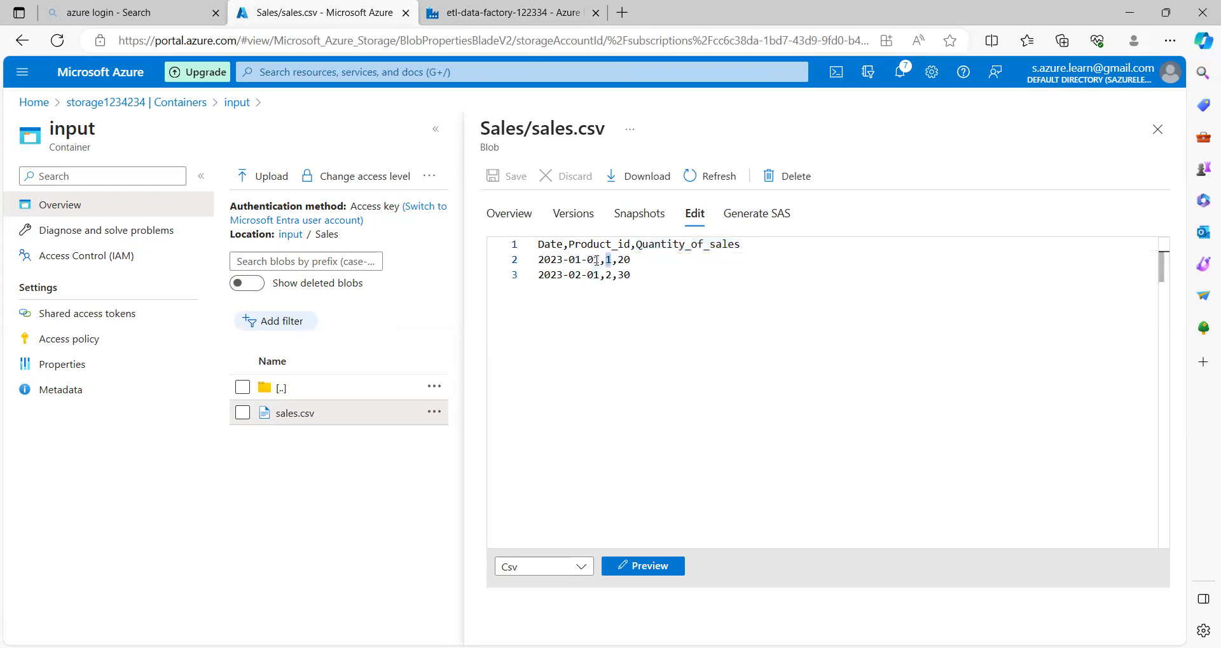
double_click(624, 260)
left_click_drag(599, 274, 538, 275)
double_click(608, 275)
double_click(625, 274)
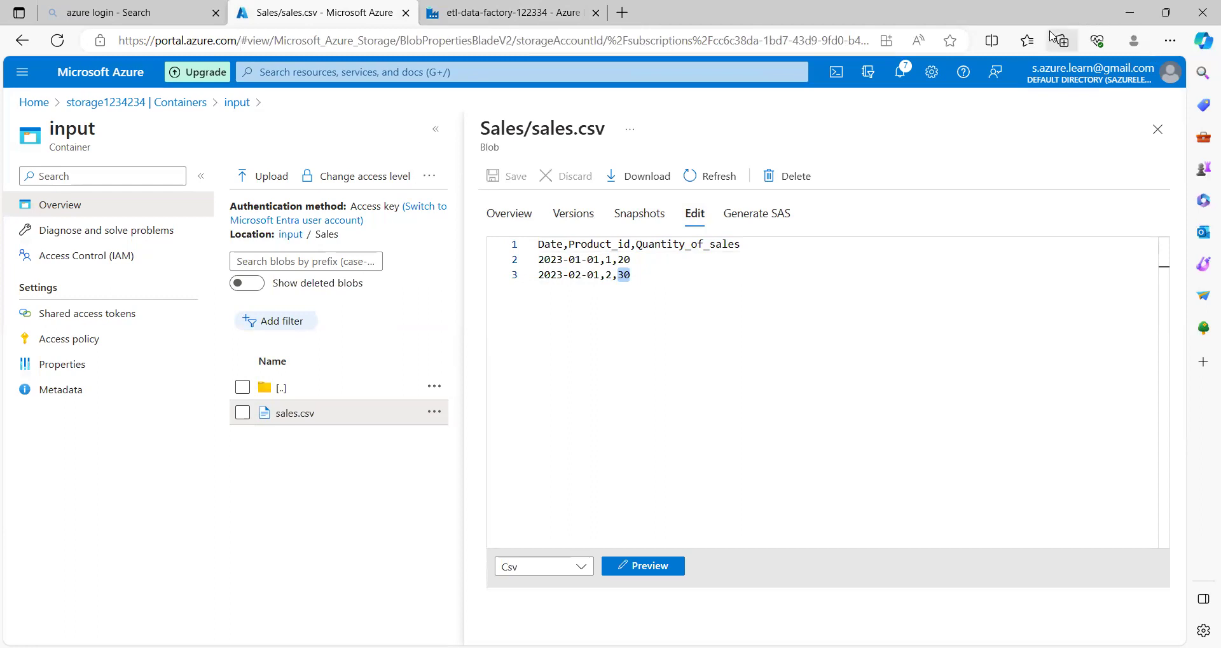
Switch back to Azure Data Factory, review the connection settings of the AzureBlobStorage1 linked service, and close them.
key("ctrl+Tab")
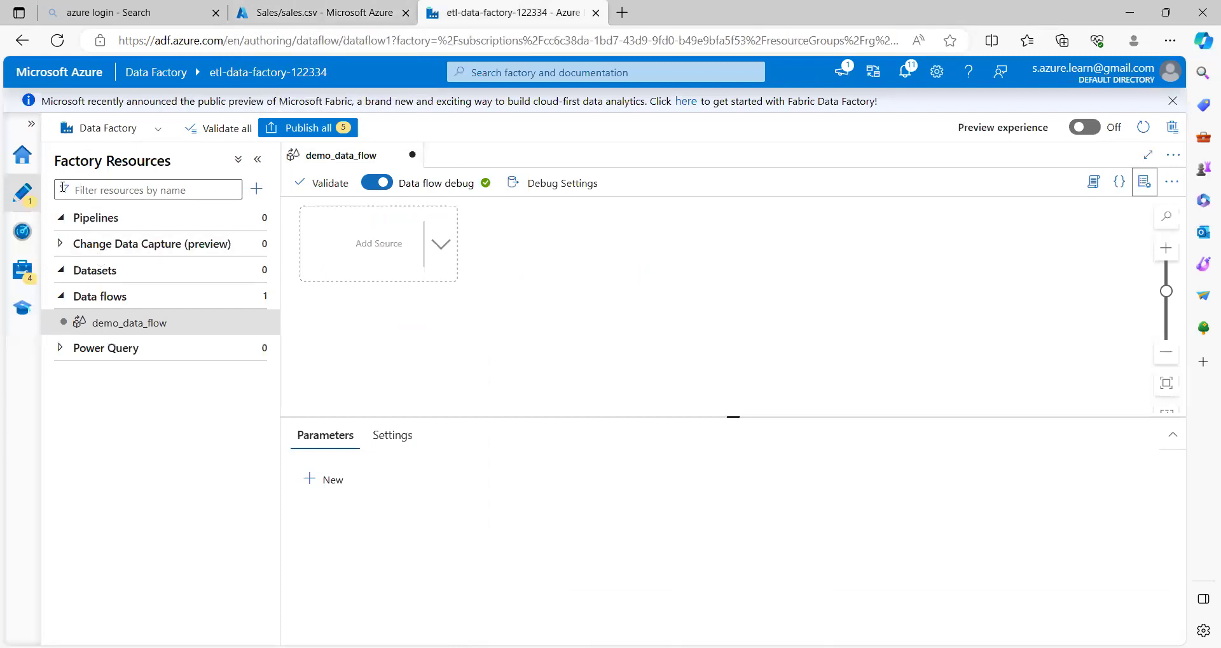
left_click(22, 273)
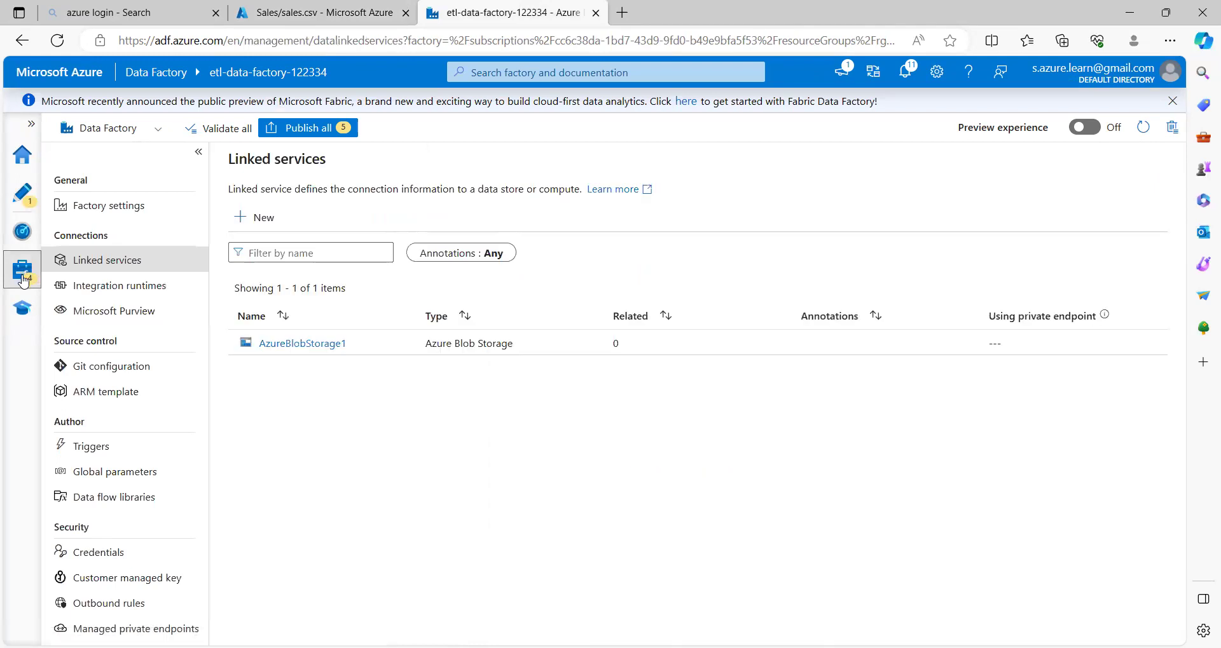
left_click(105, 263)
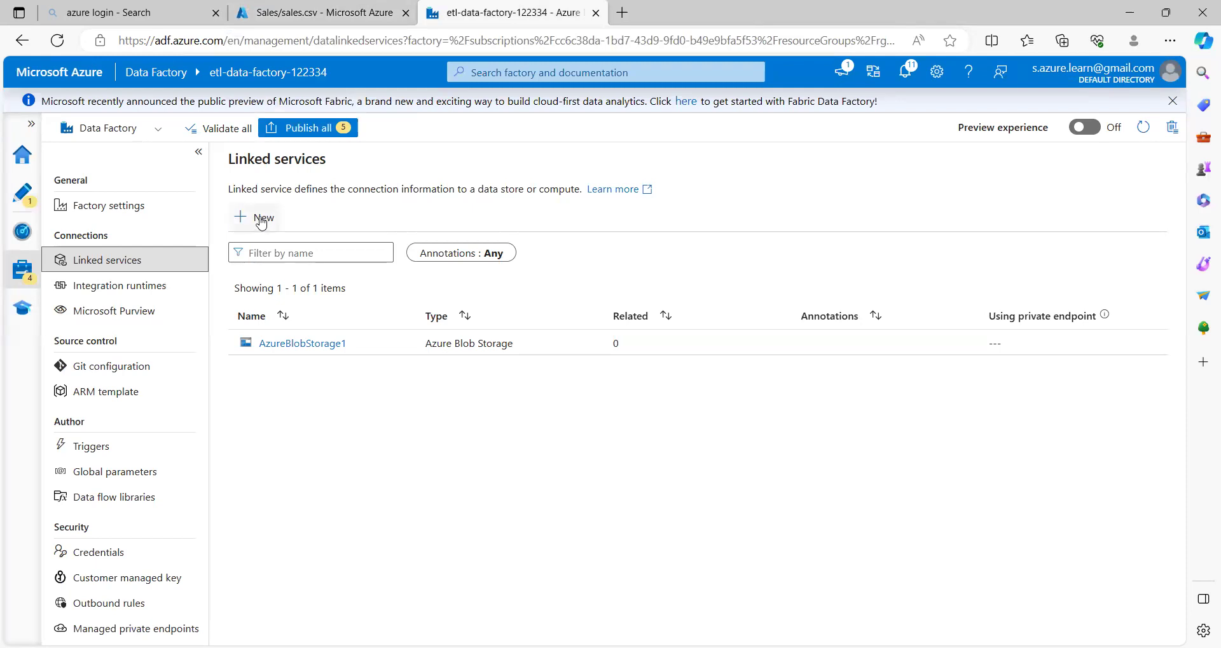
left_click(303, 347)
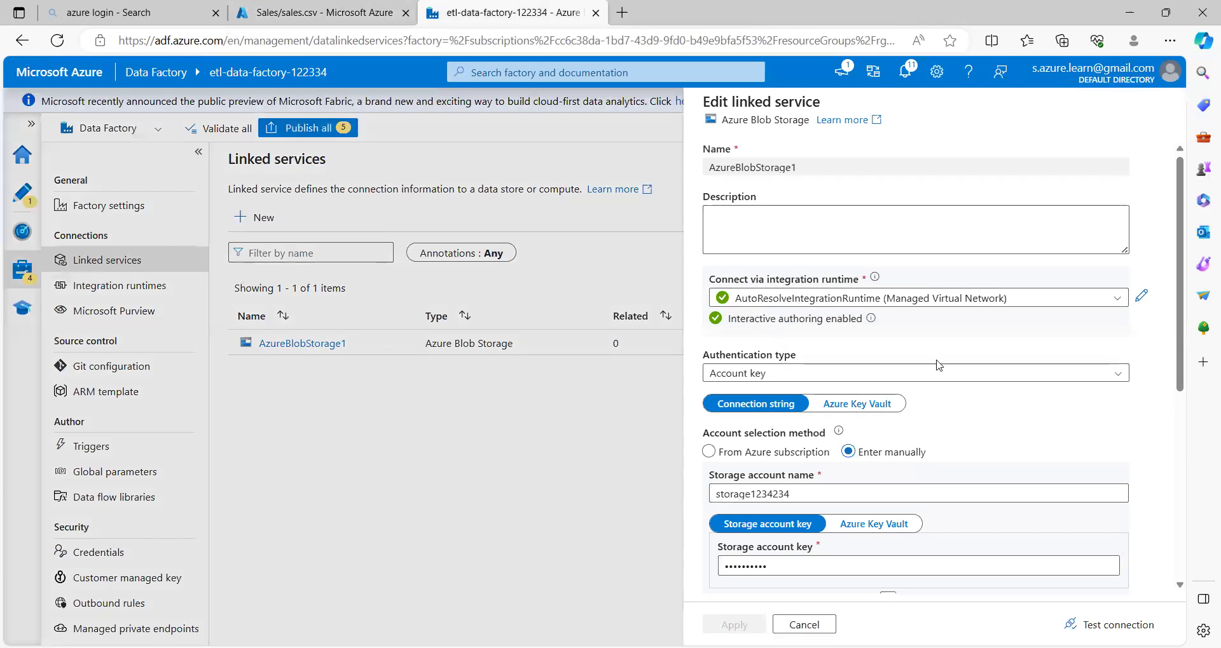
scroll(939, 365, "down", 3)
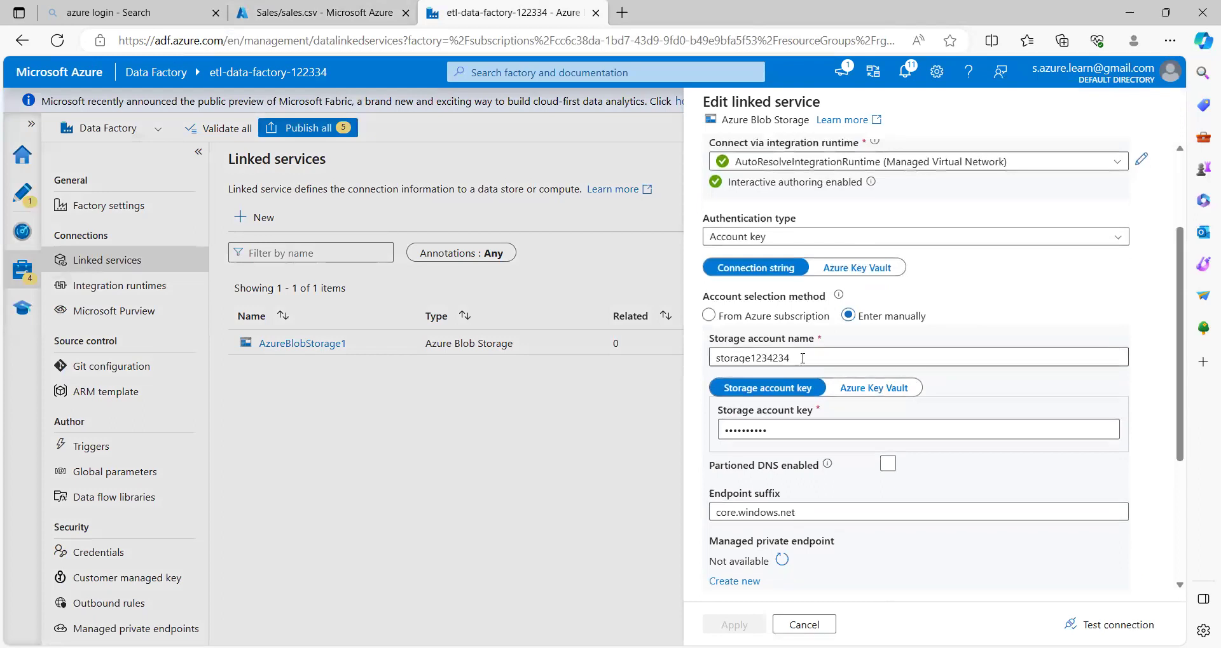
left_click(802, 358)
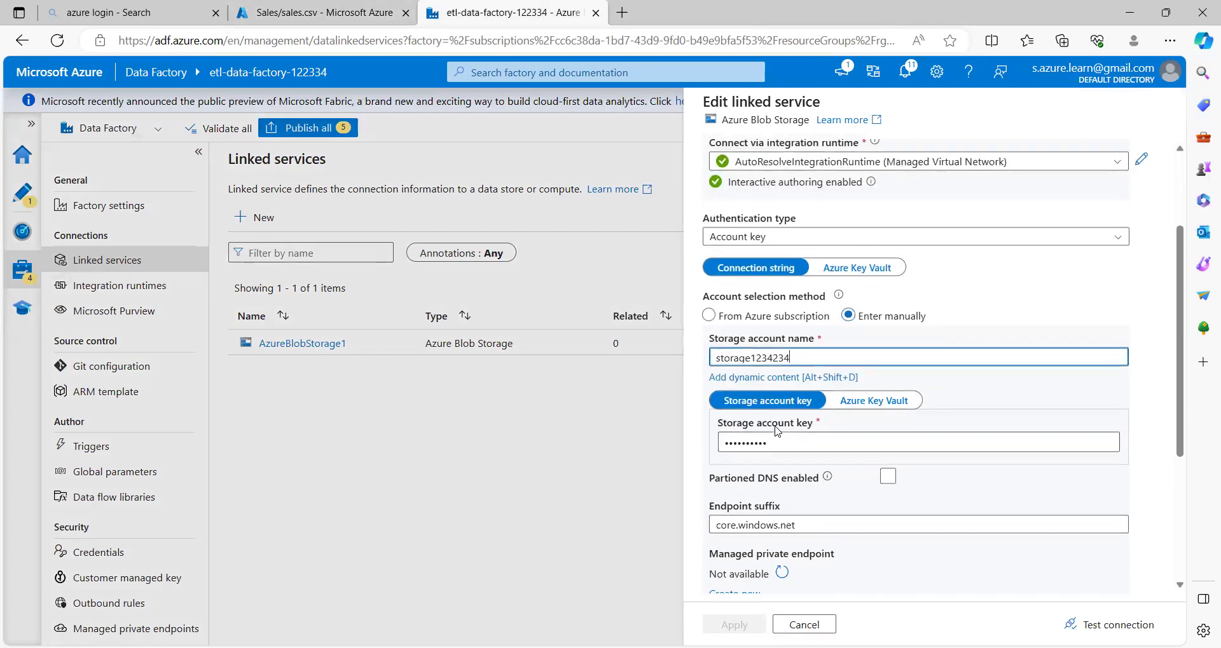
left_click(804, 625)
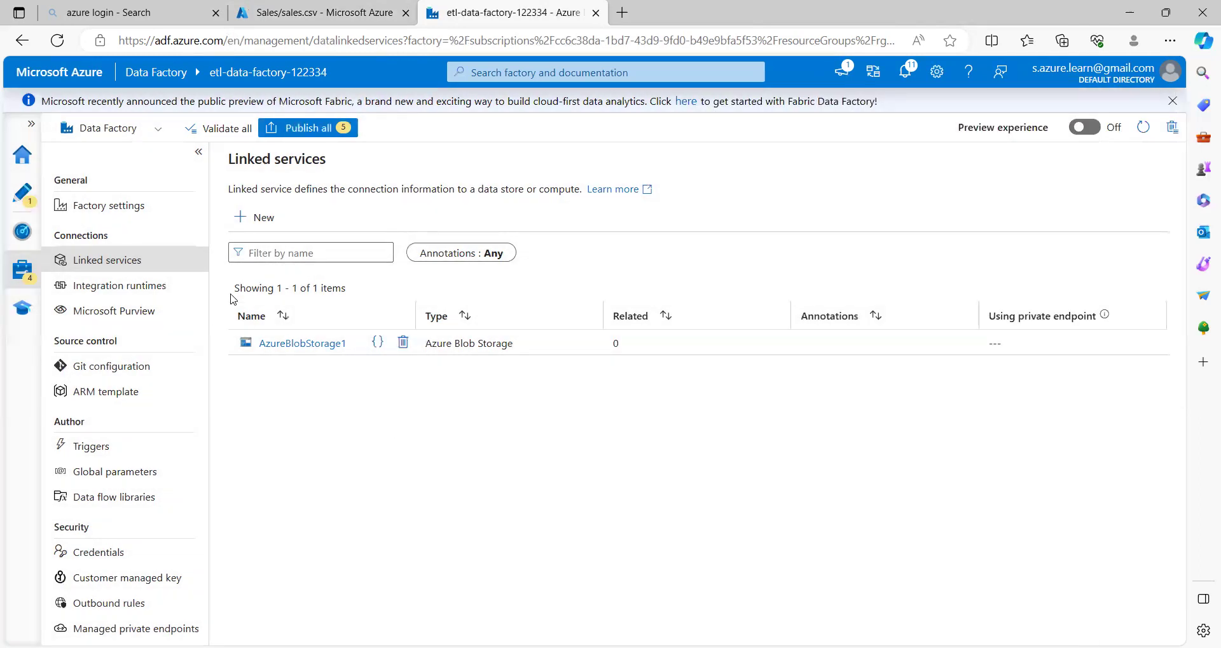
Start a new linked service with Azure Blob Storage as the data store.
left_click(258, 223)
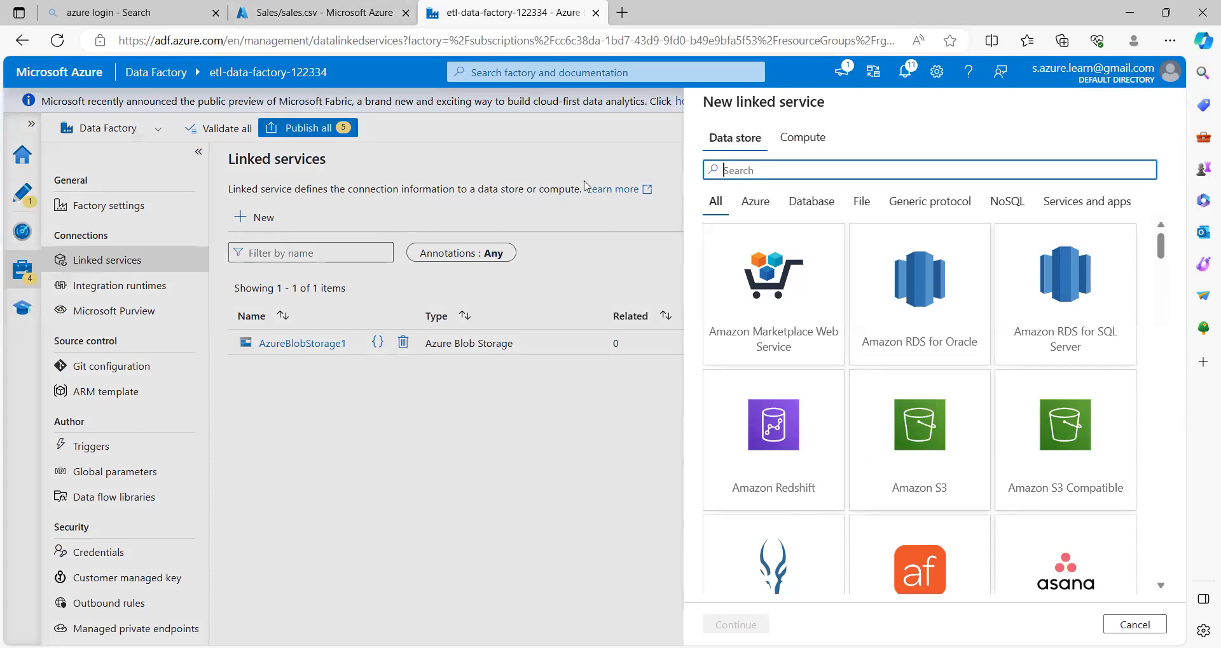
type("blob")
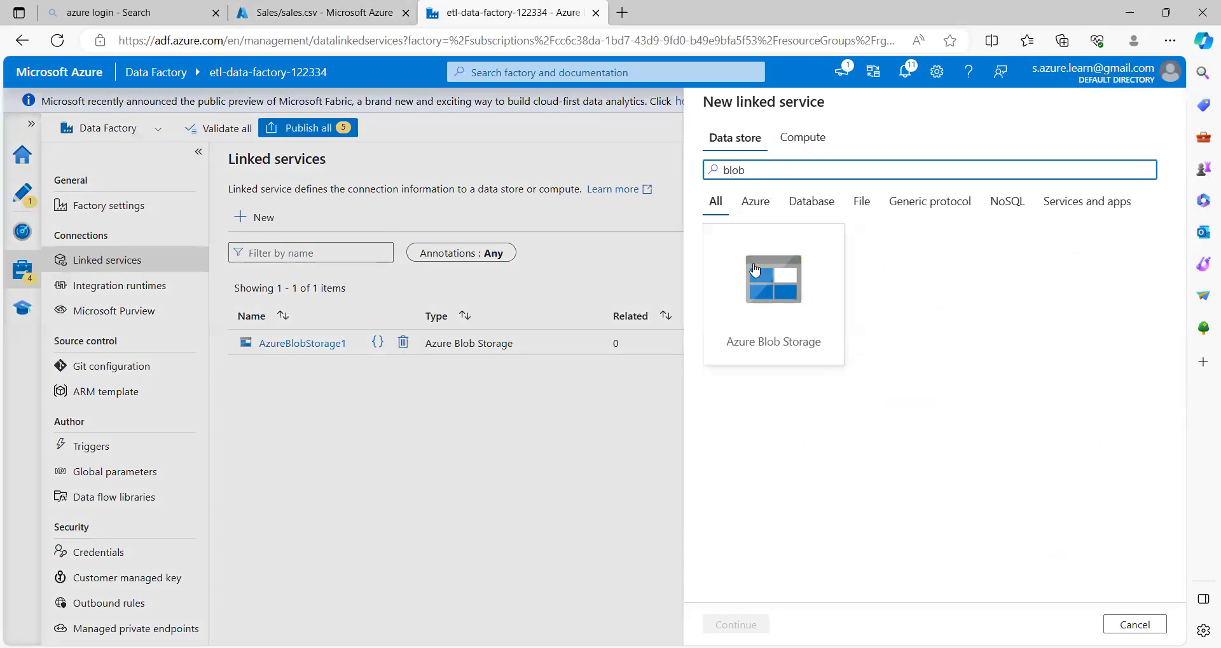
left_click(755, 296)
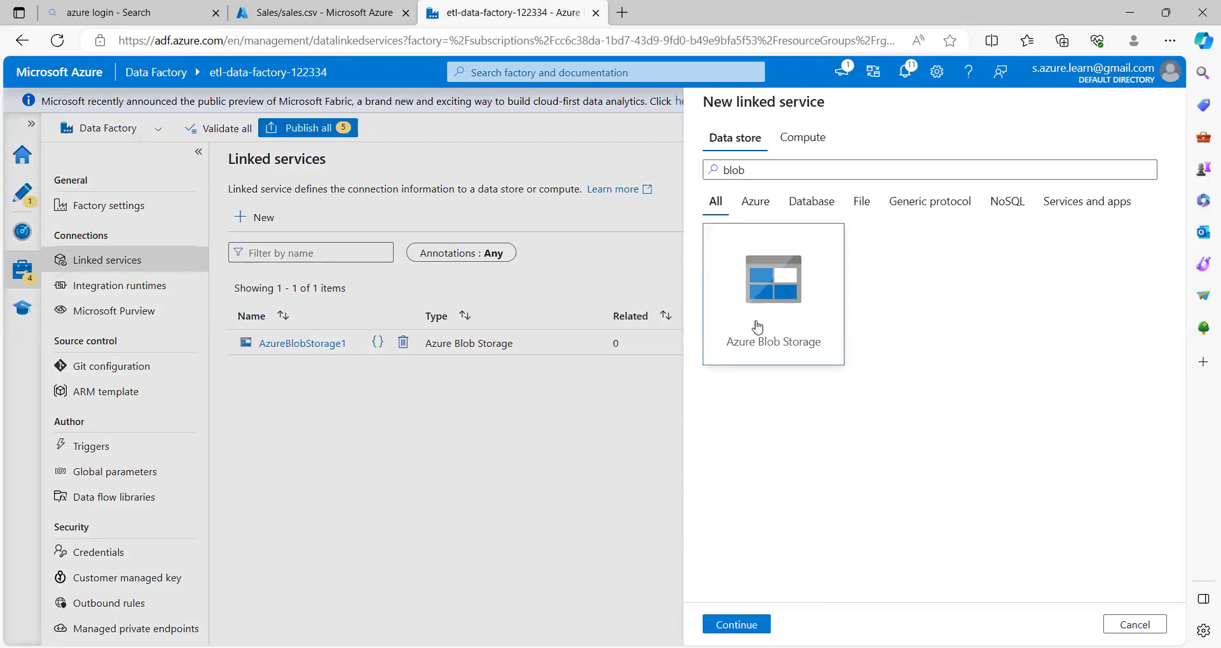
left_click(742, 625)
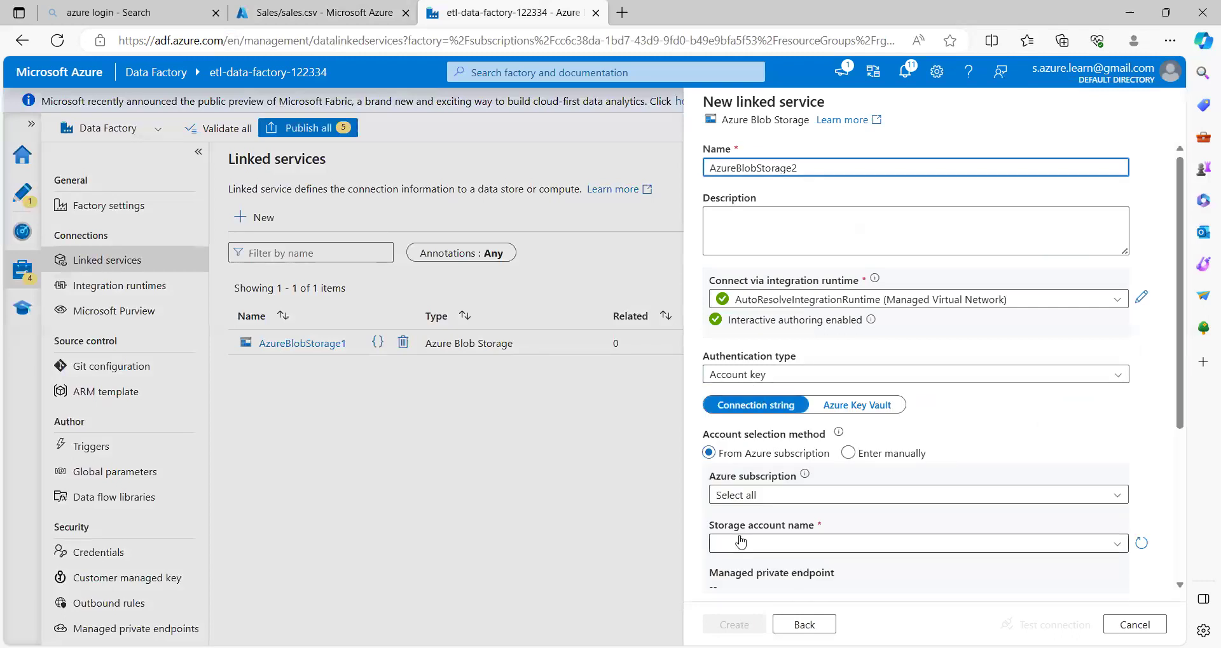
Select the Free Trial subscription and the storage1234234 storage account for the linked service, and test the connection.
left_click(762, 499)
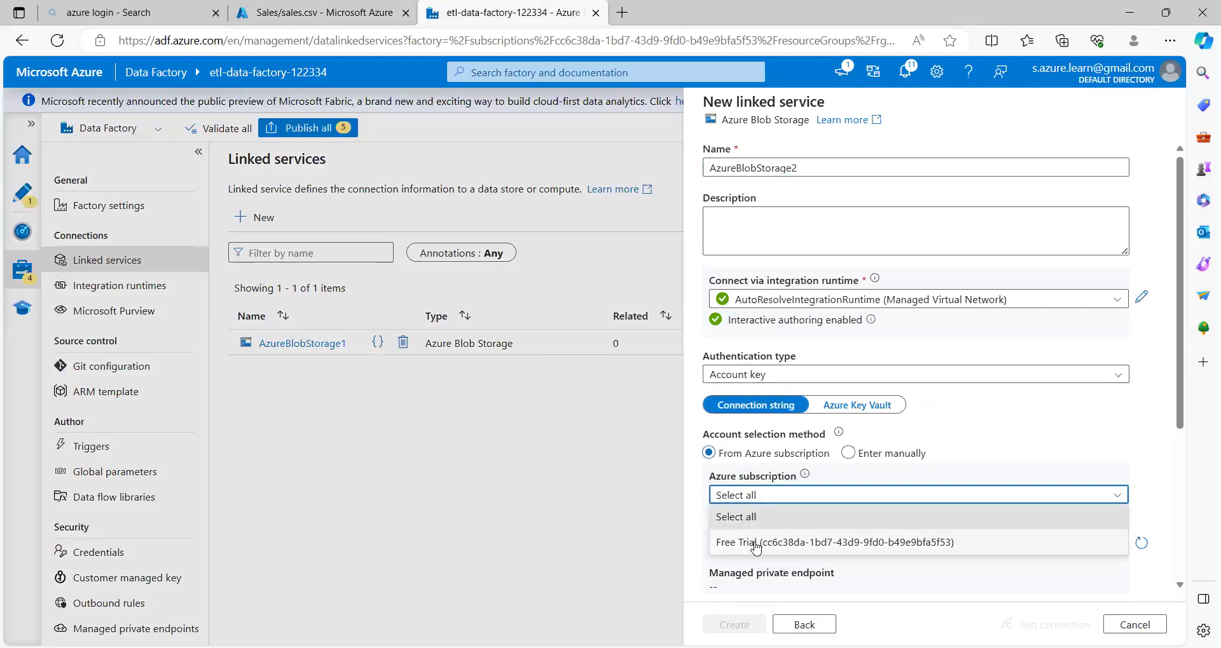
left_click(755, 544)
left_click(755, 545)
scroll(755, 549, "down", 1)
left_click(766, 499)
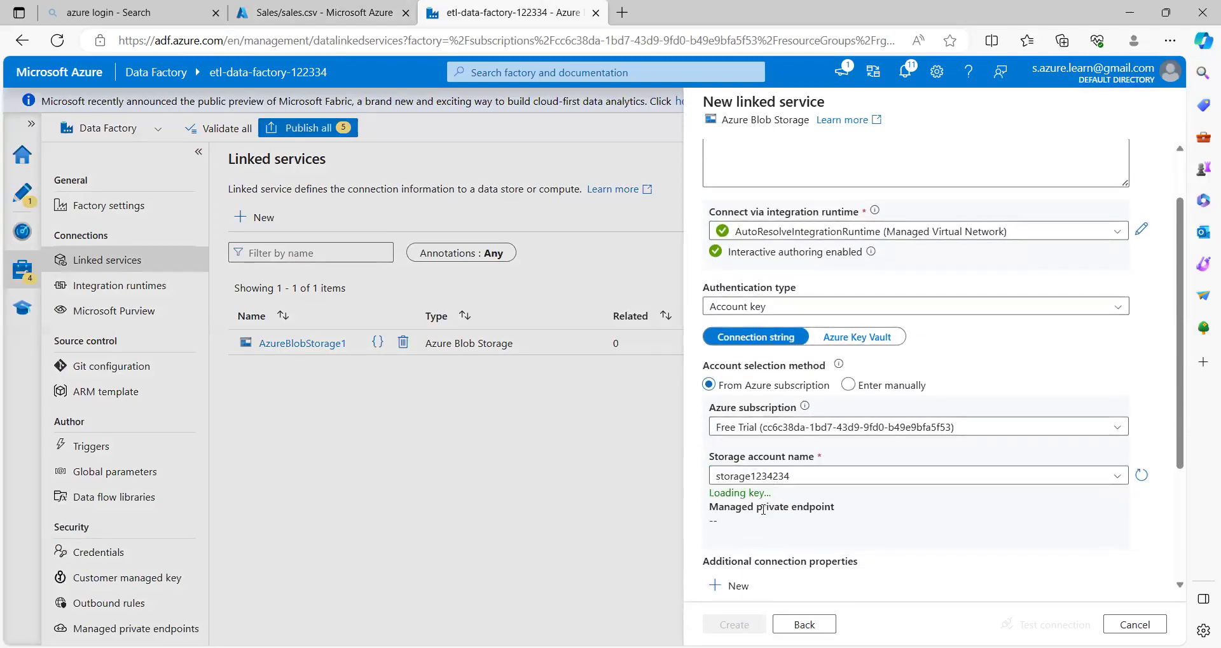
scroll(761, 518, "down", 2)
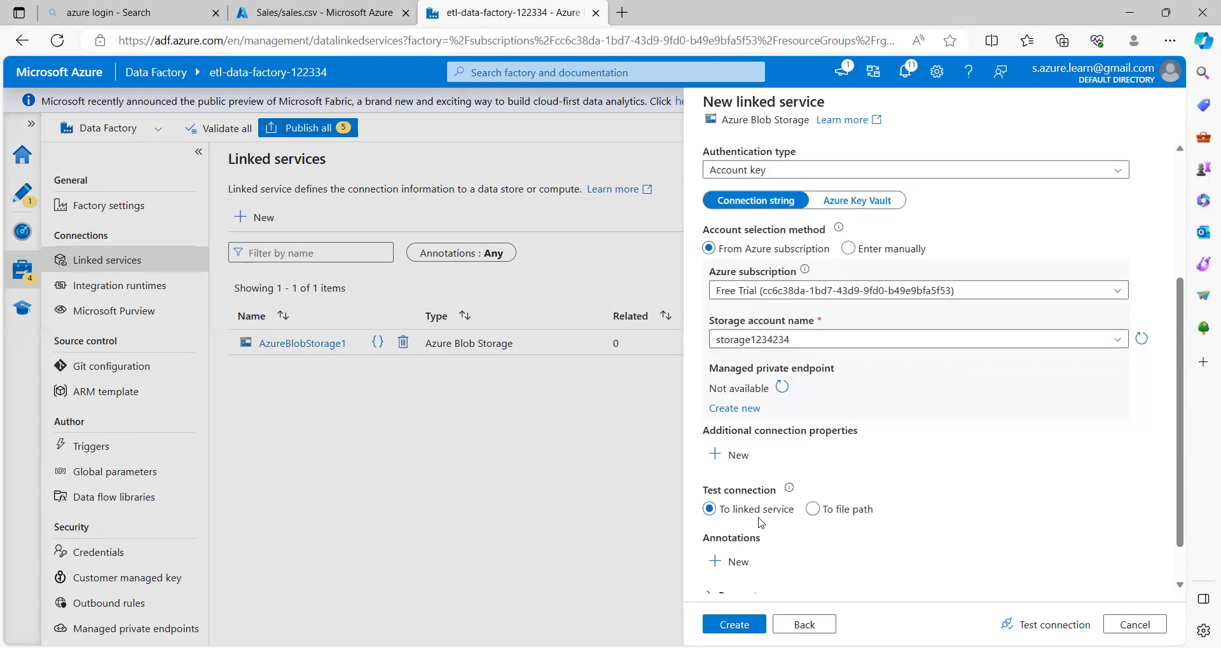
scroll(760, 522, "up", 3)
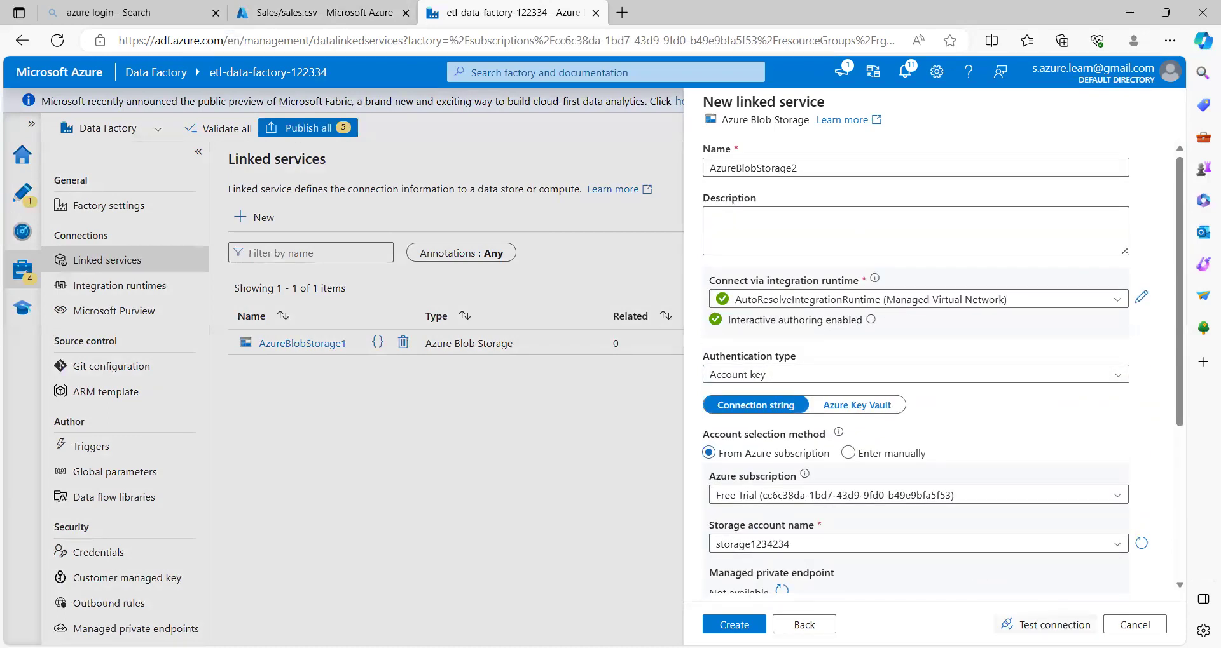
left_click(1045, 624)
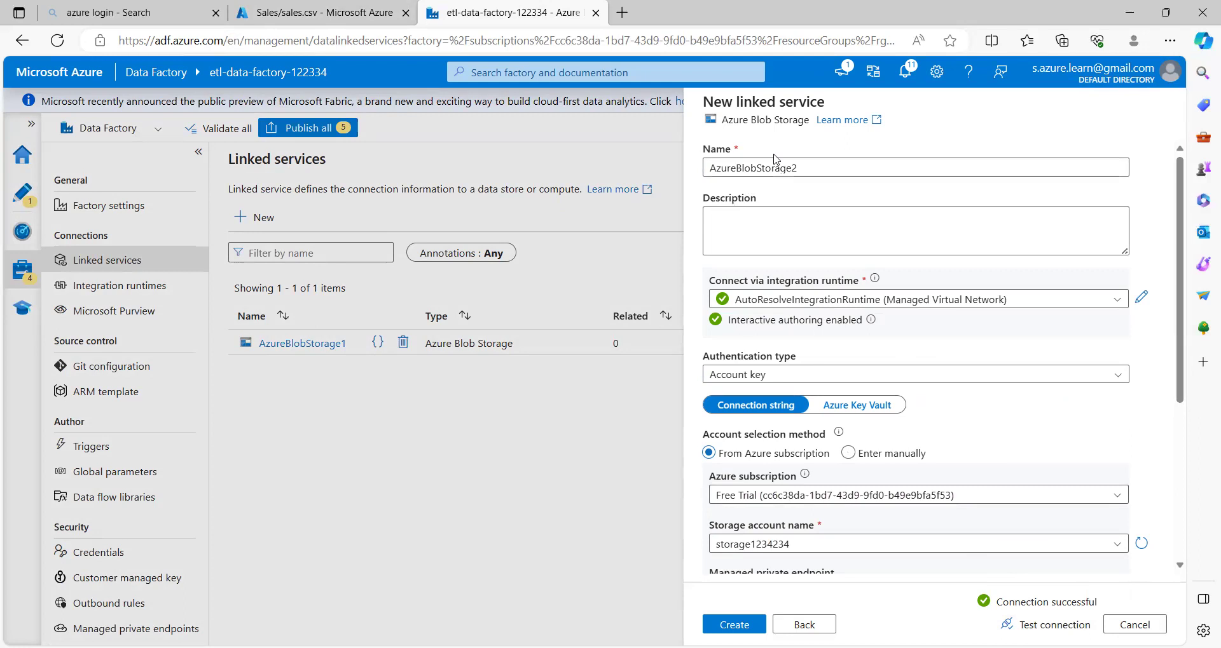
Create the linked service under the name azure_blob_storage and delete the older AzureBlobStorage1 linked service.
double_click(805, 168)
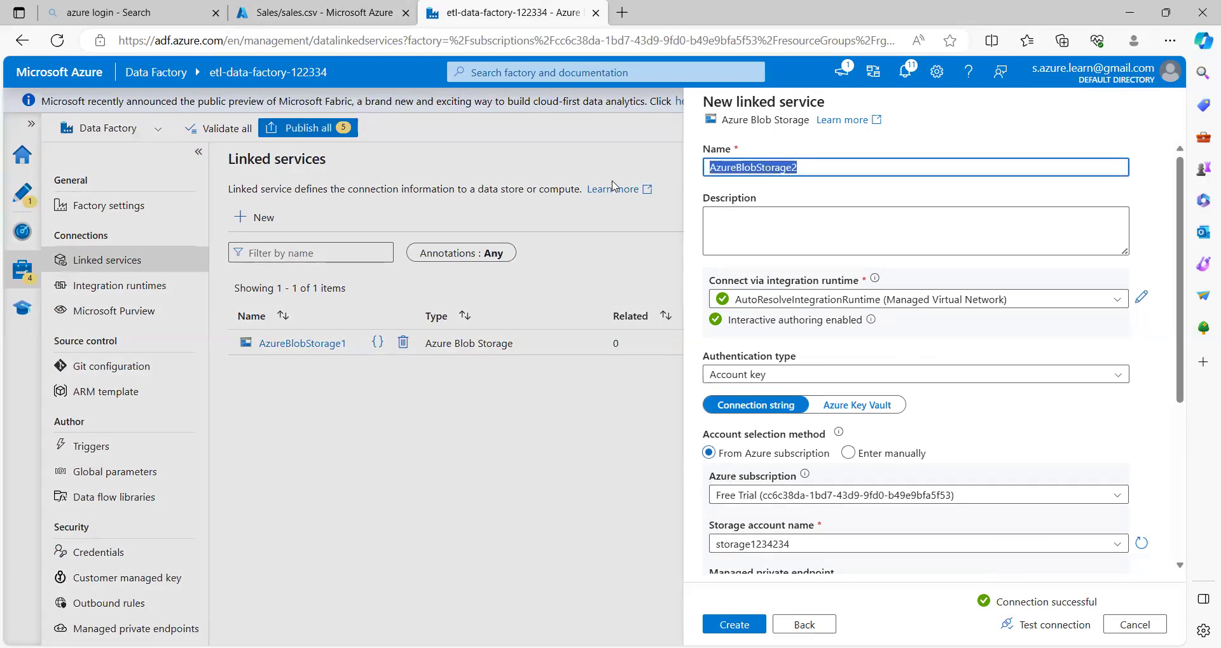
type("Azure_blob")
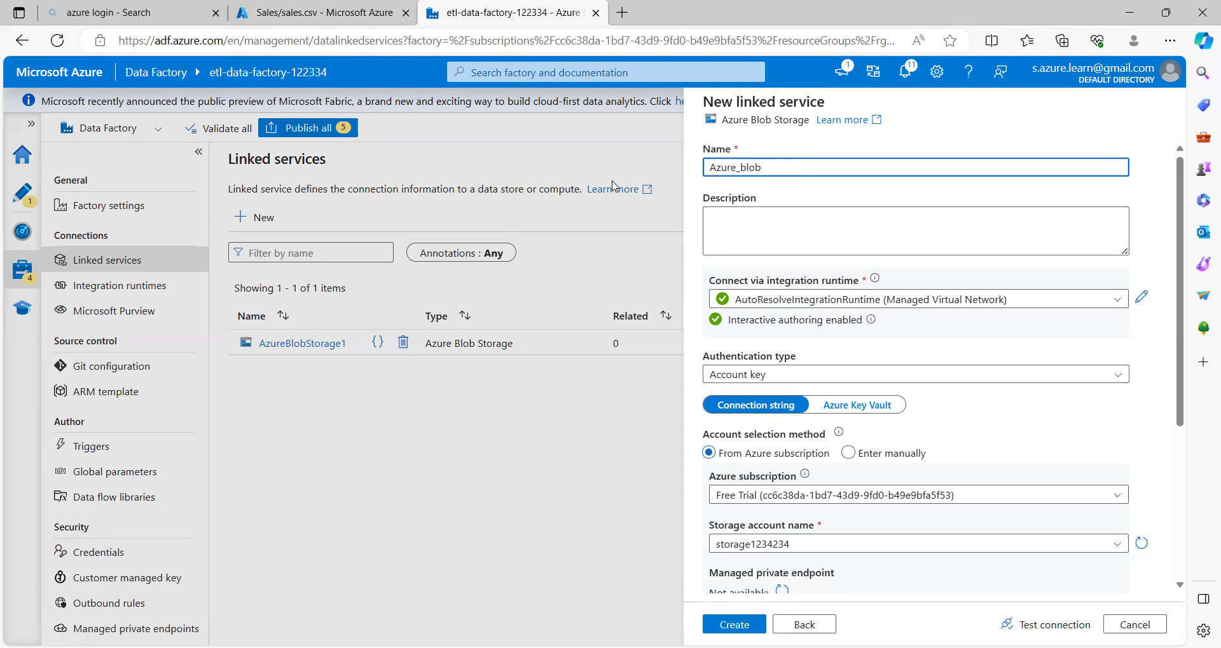
type("_storage")
left_click(717, 169)
key("BackSpace")
type("a")
left_click(728, 625)
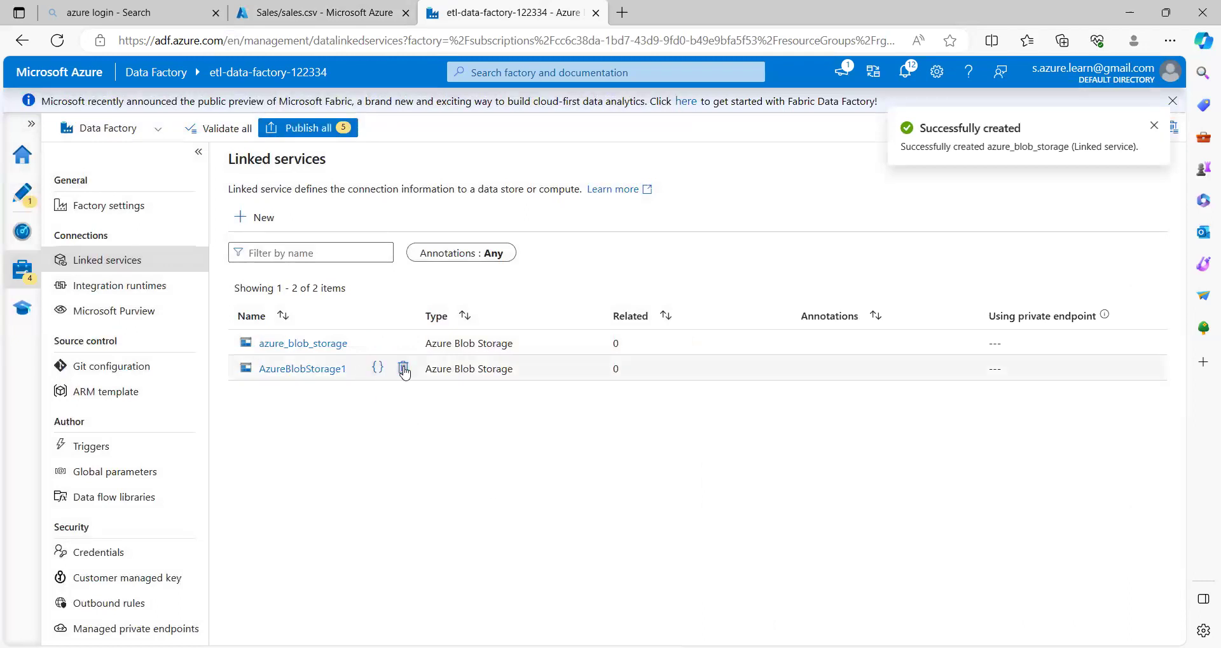
left_click(403, 370)
left_click(497, 419)
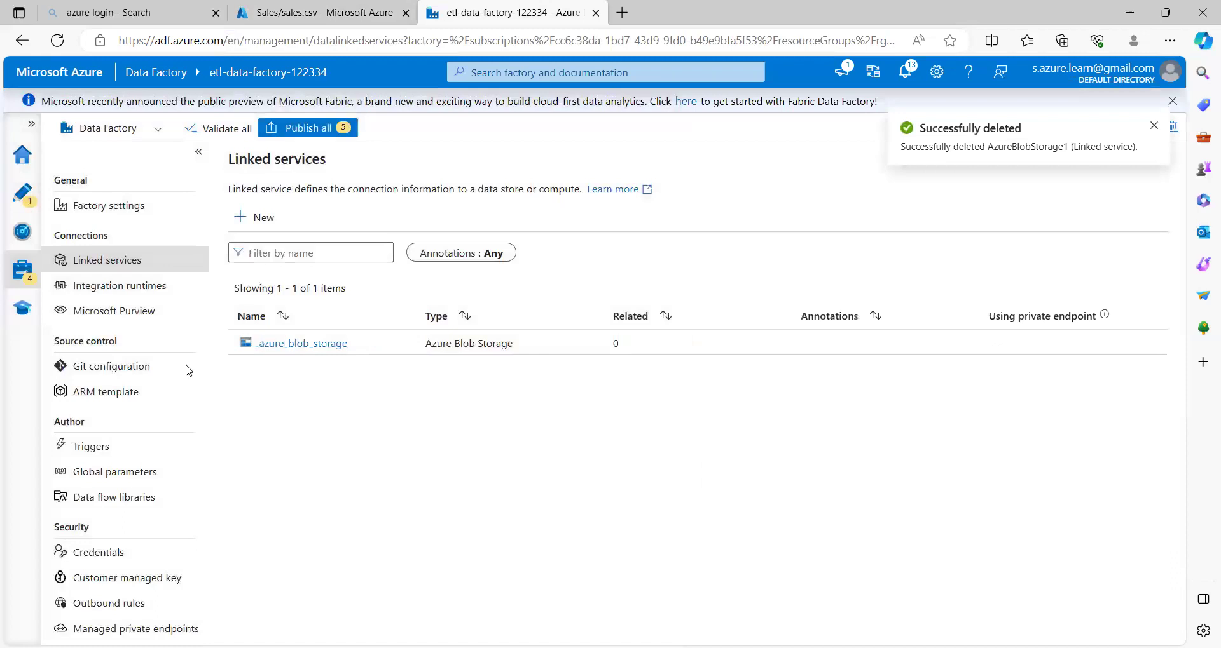
Return to the factory's authoring area and start a new Azure Blob Storage dataset in DelimitedText format.
left_click(22, 190)
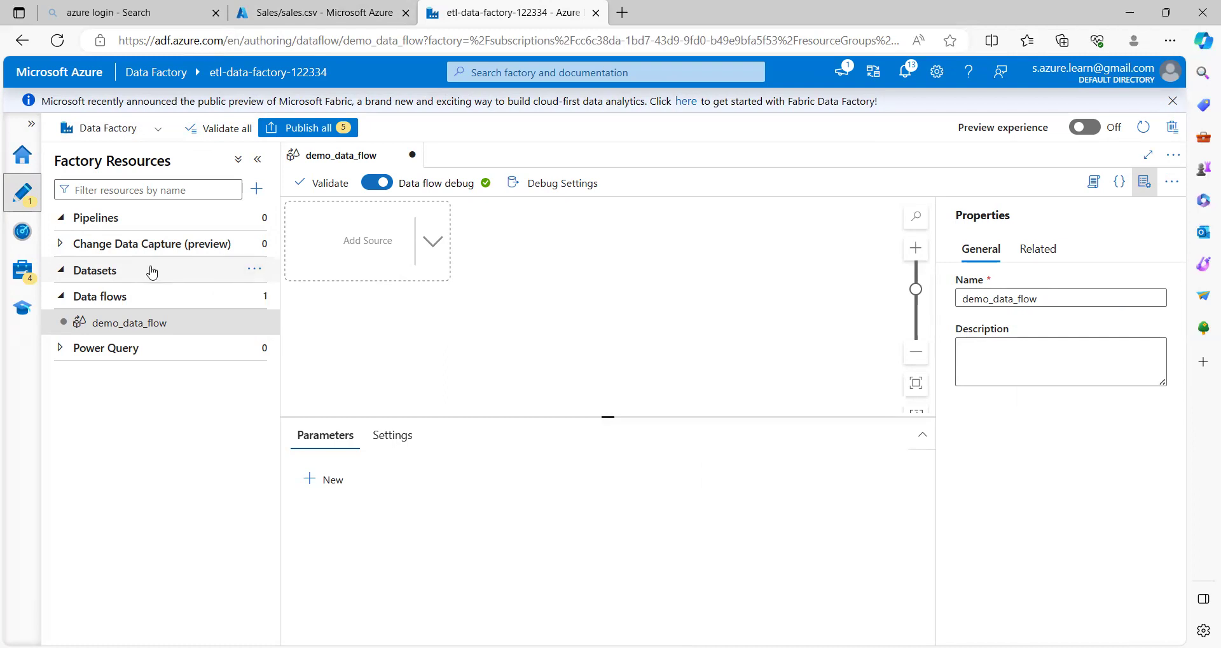
left_click(252, 271)
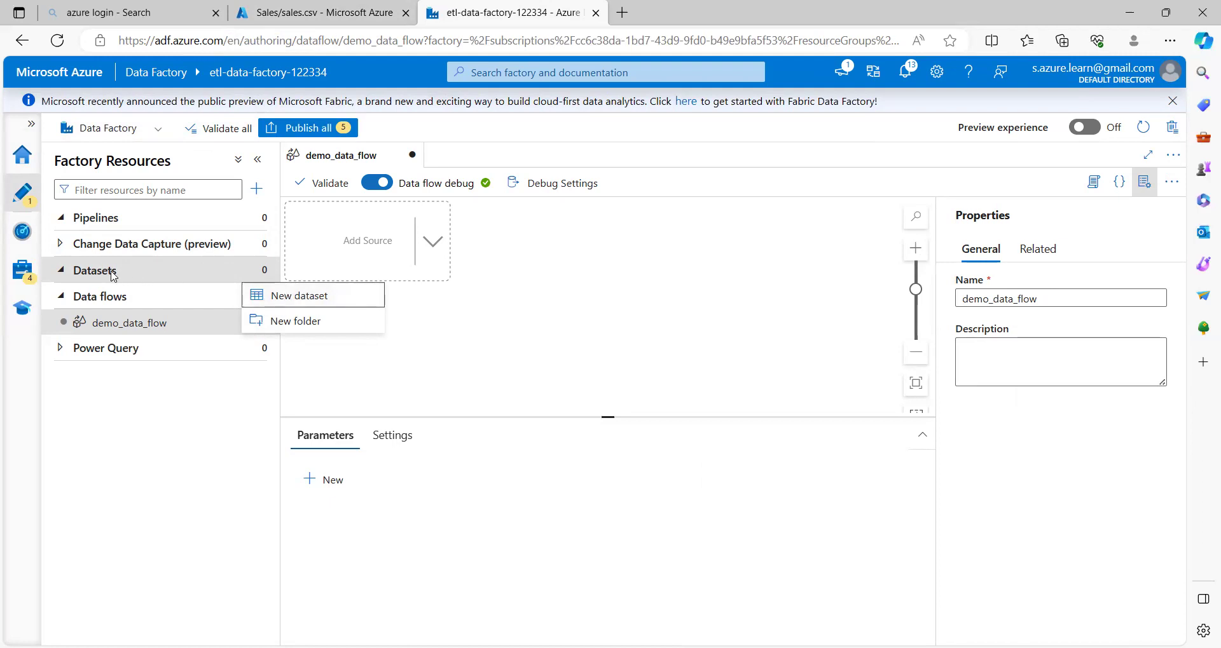
left_click(296, 298)
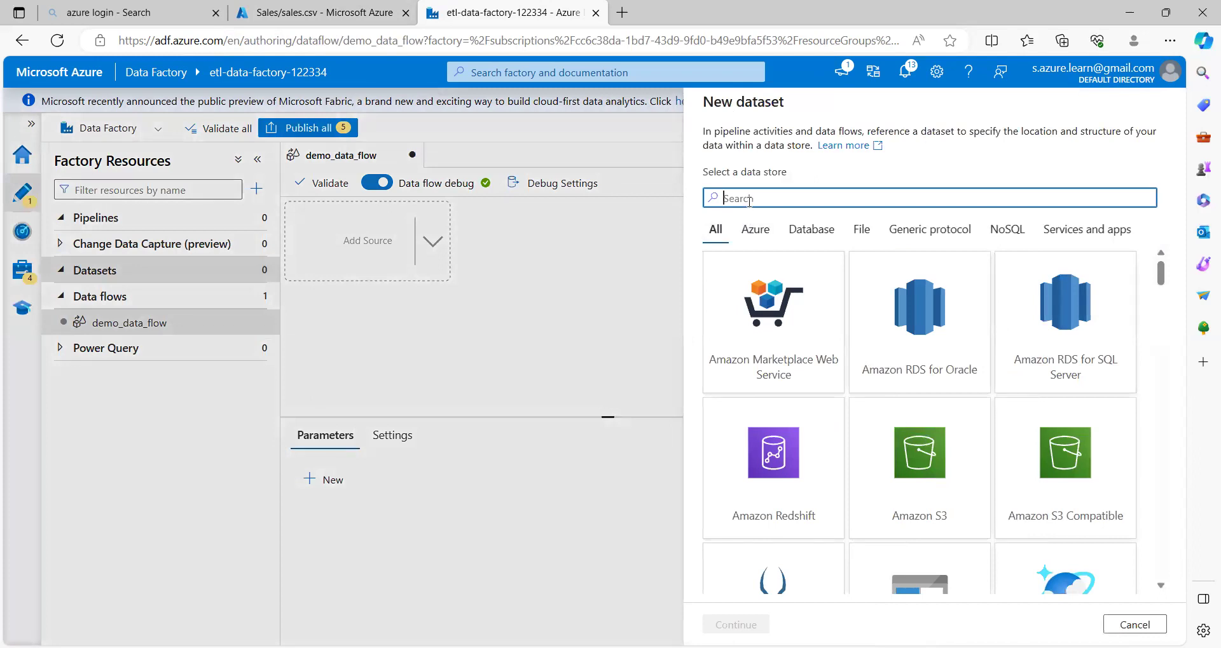
type("blob")
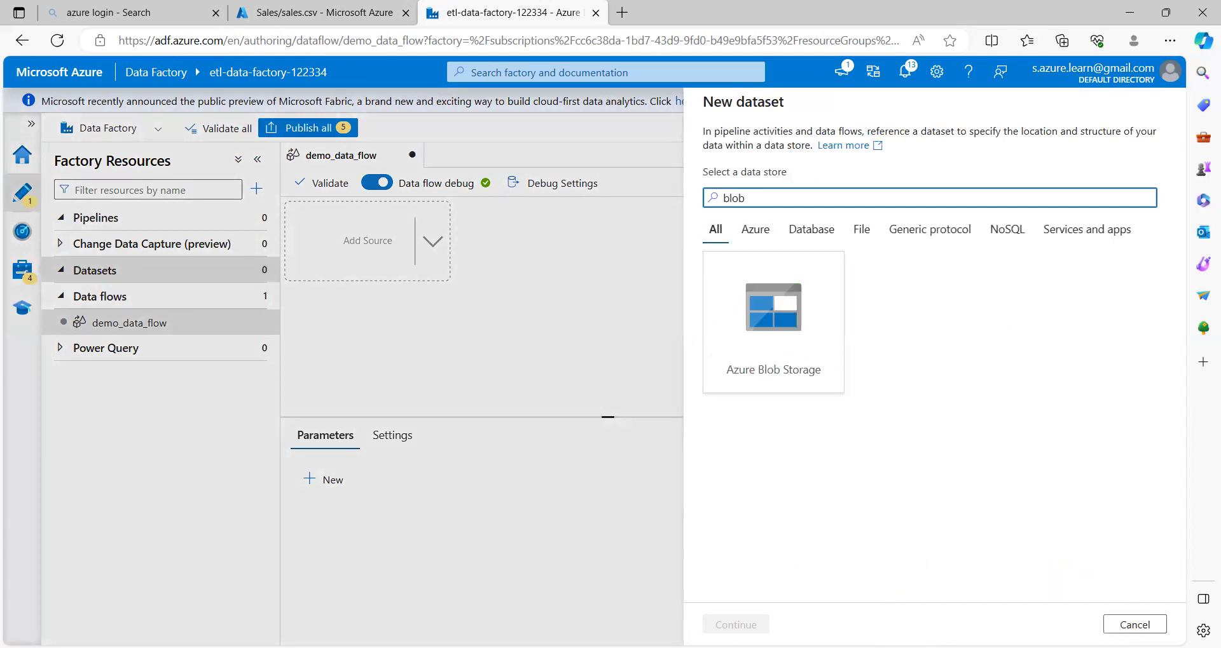
left_click(802, 332)
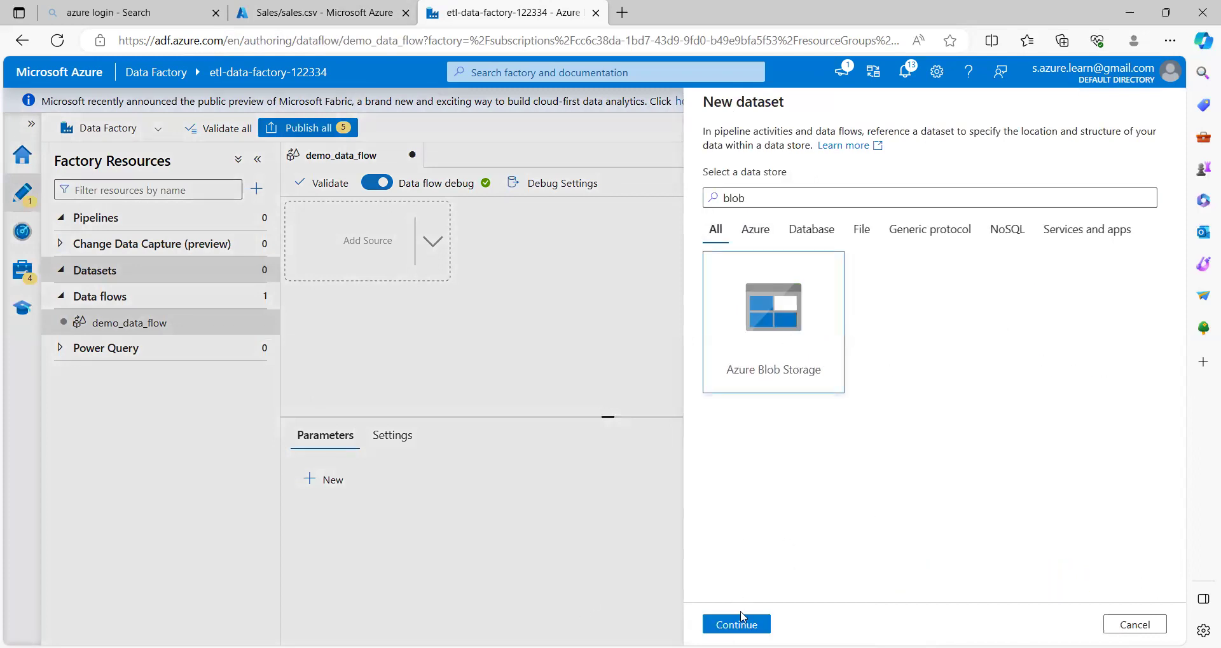
left_click(739, 620)
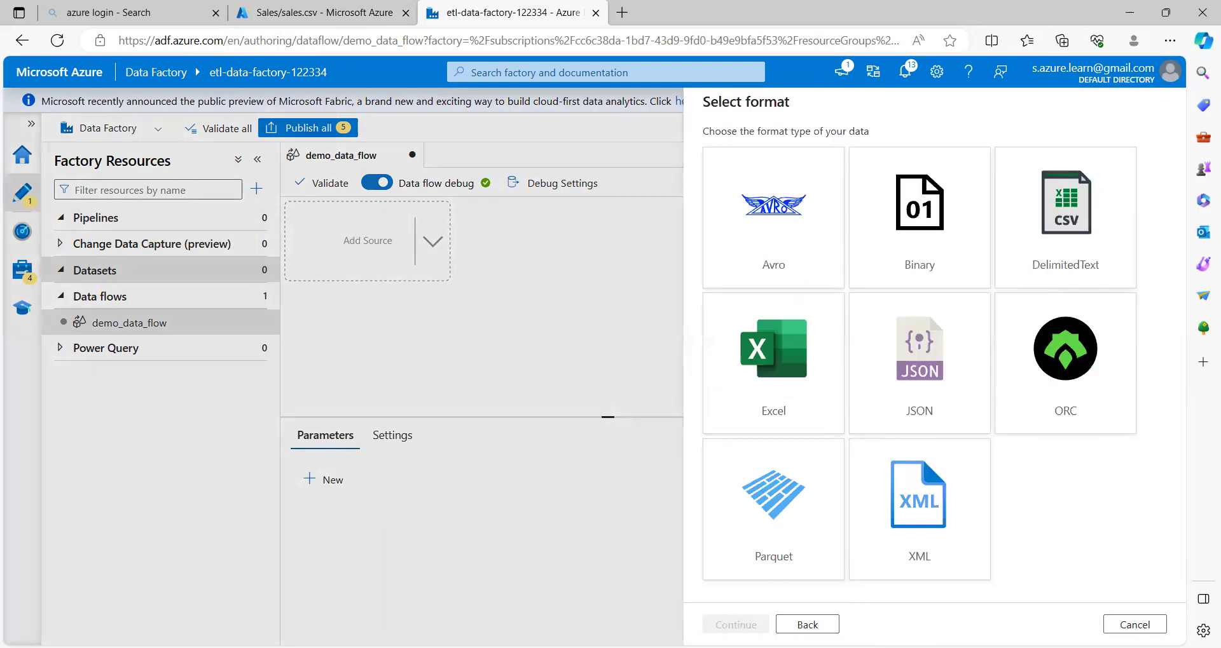
left_click(1063, 199)
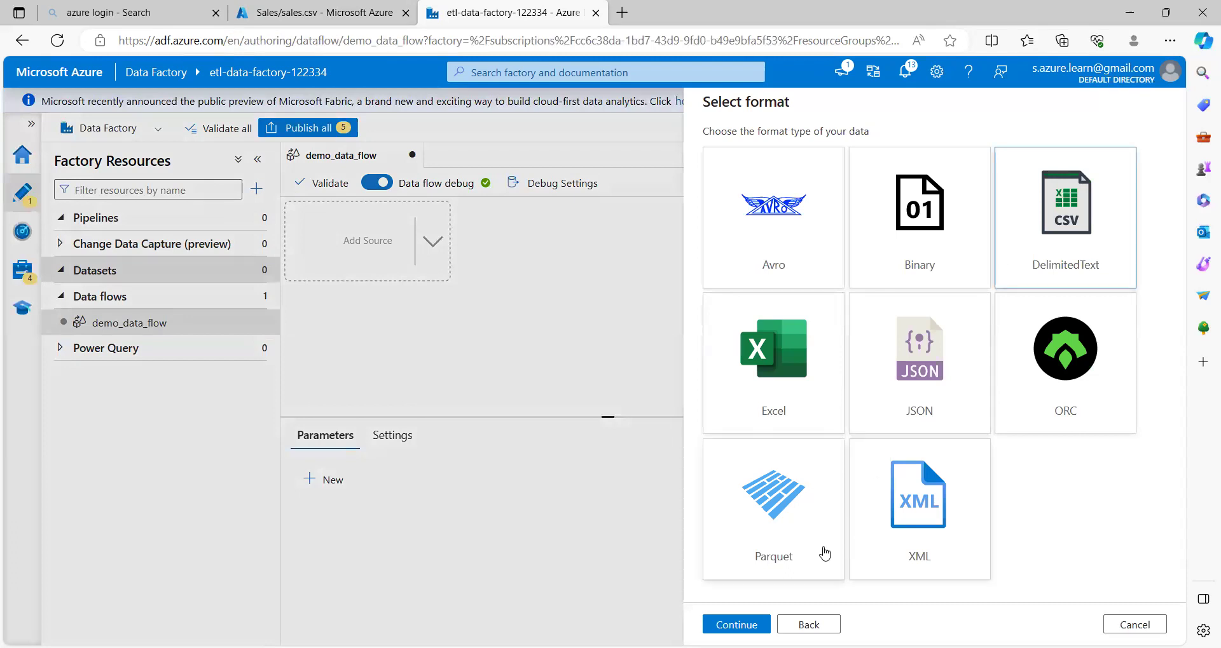
left_click(736, 624)
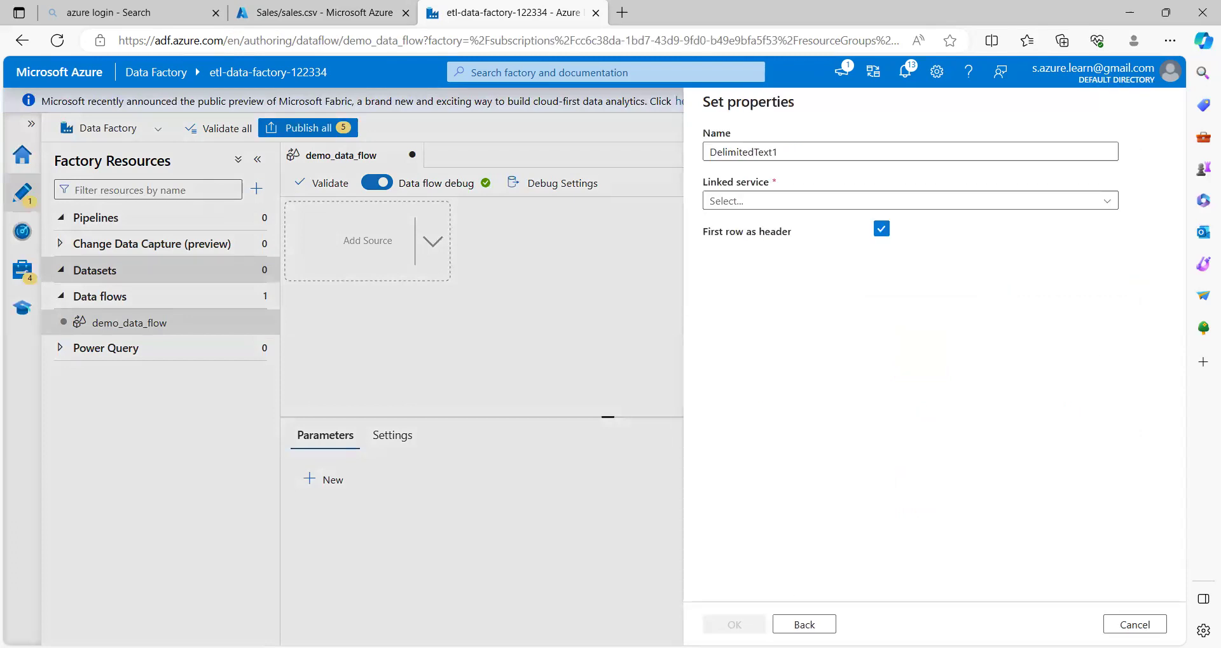
Name the dataset sales and link it to the azure_blob_storage linked service.
double_click(779, 146)
type("sales")
left_click(716, 200)
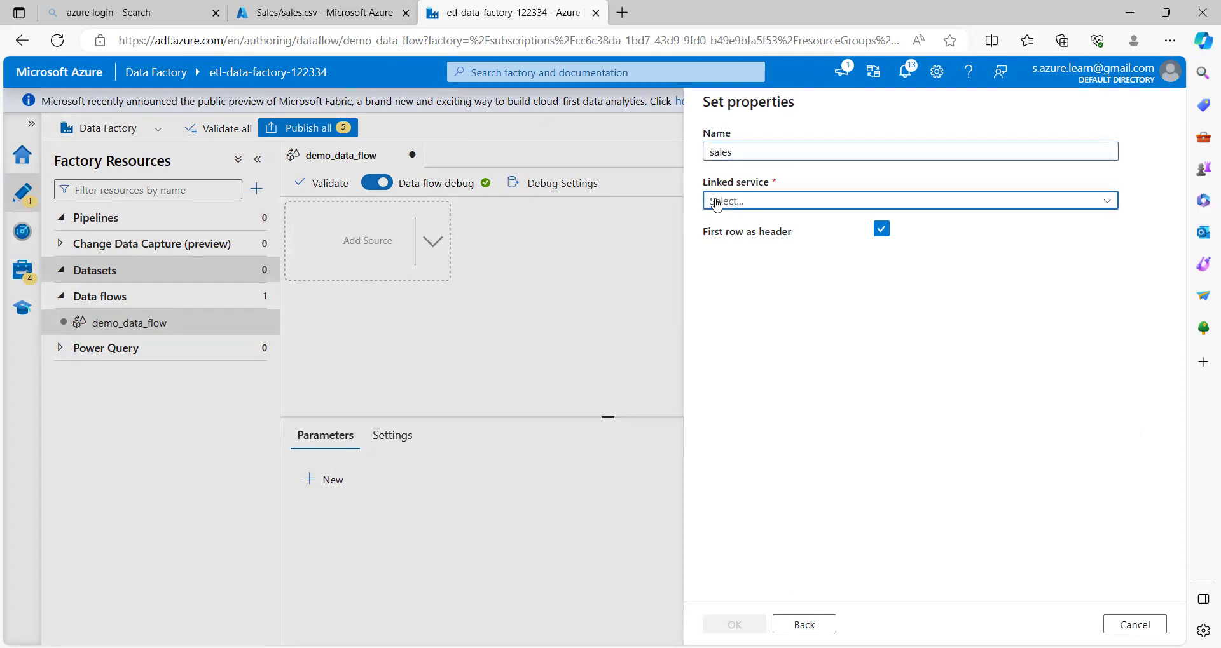
left_click(741, 276)
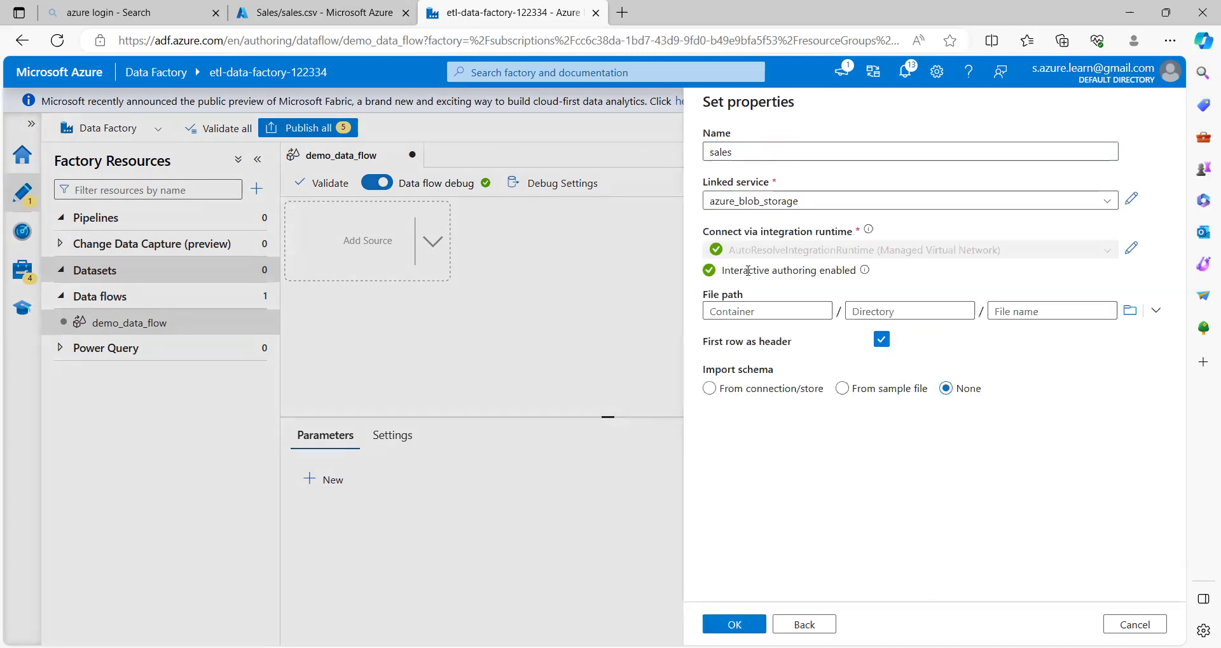
left_click(1129, 311)
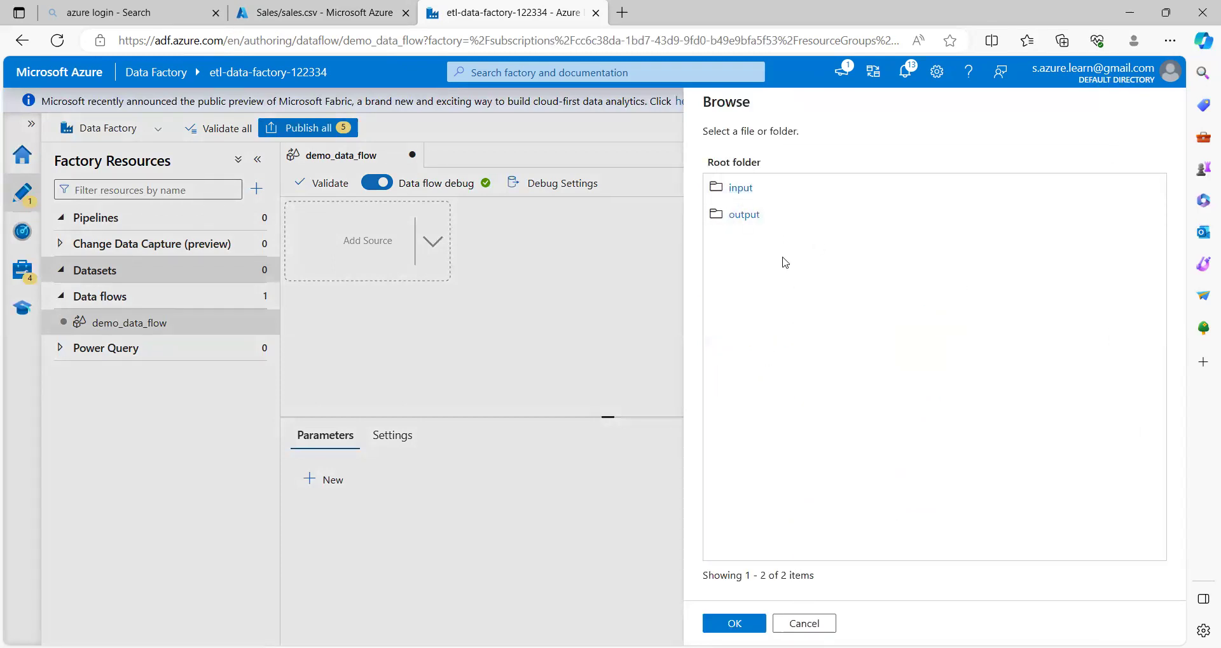
left_click(740, 187)
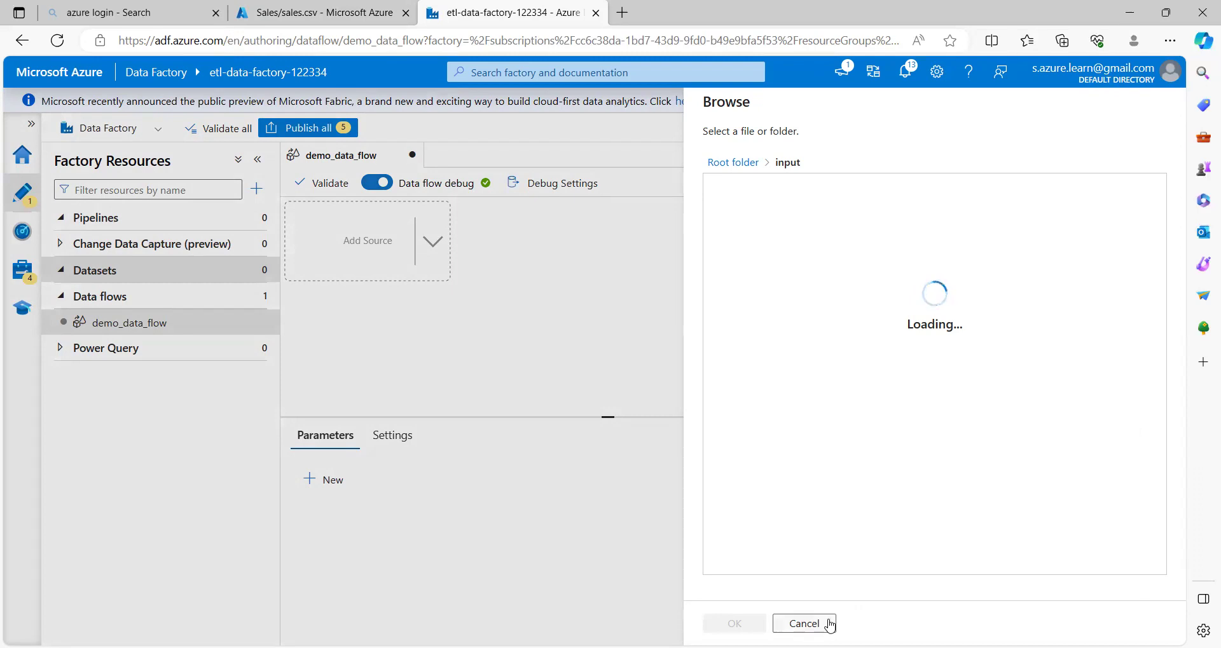
left_click(829, 625)
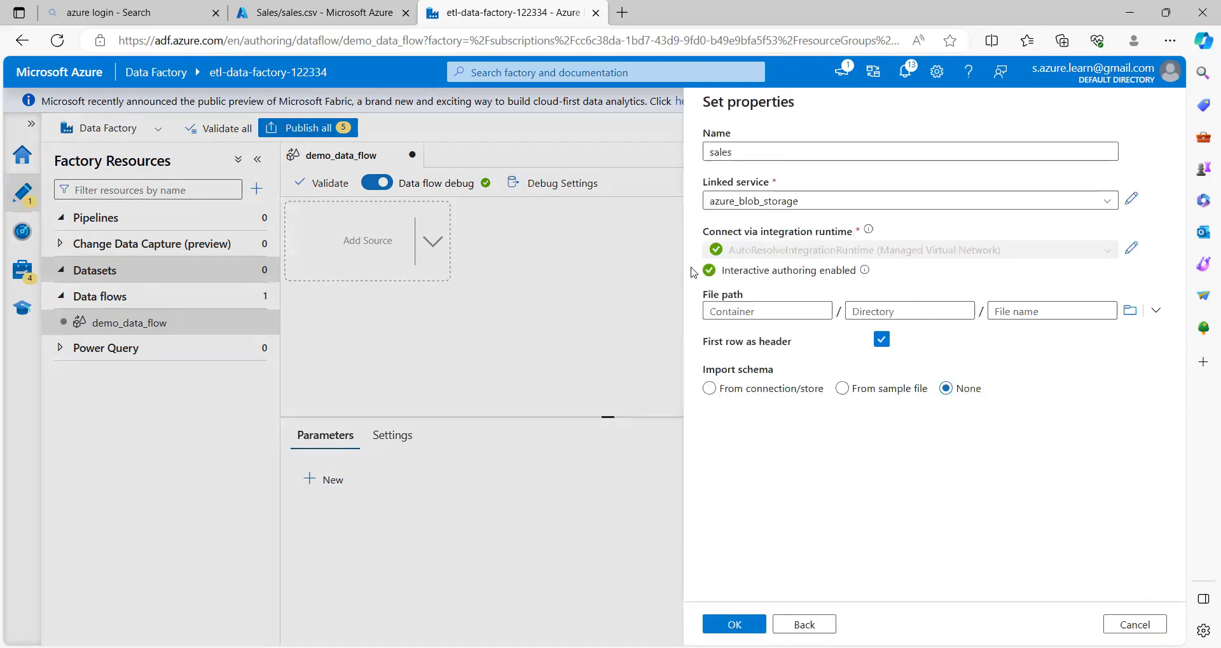
Set the sales dataset's file path to sales.csv in the input container's Sales folder and create the dataset.
left_click(1129, 310)
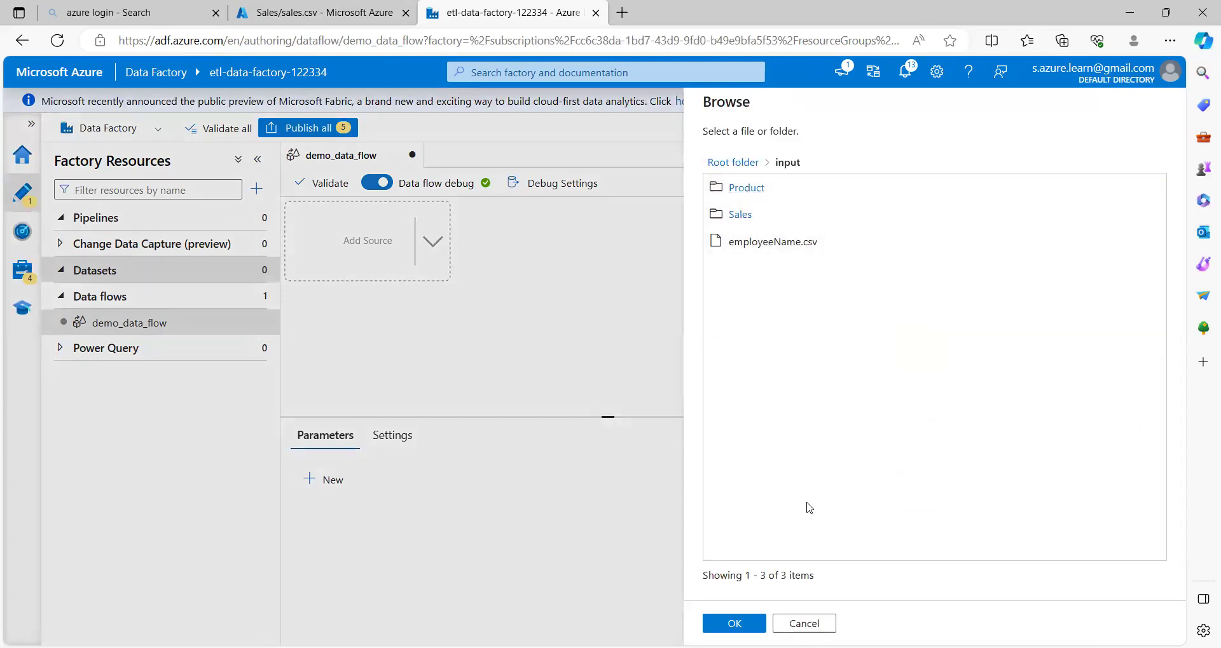
left_click(739, 215)
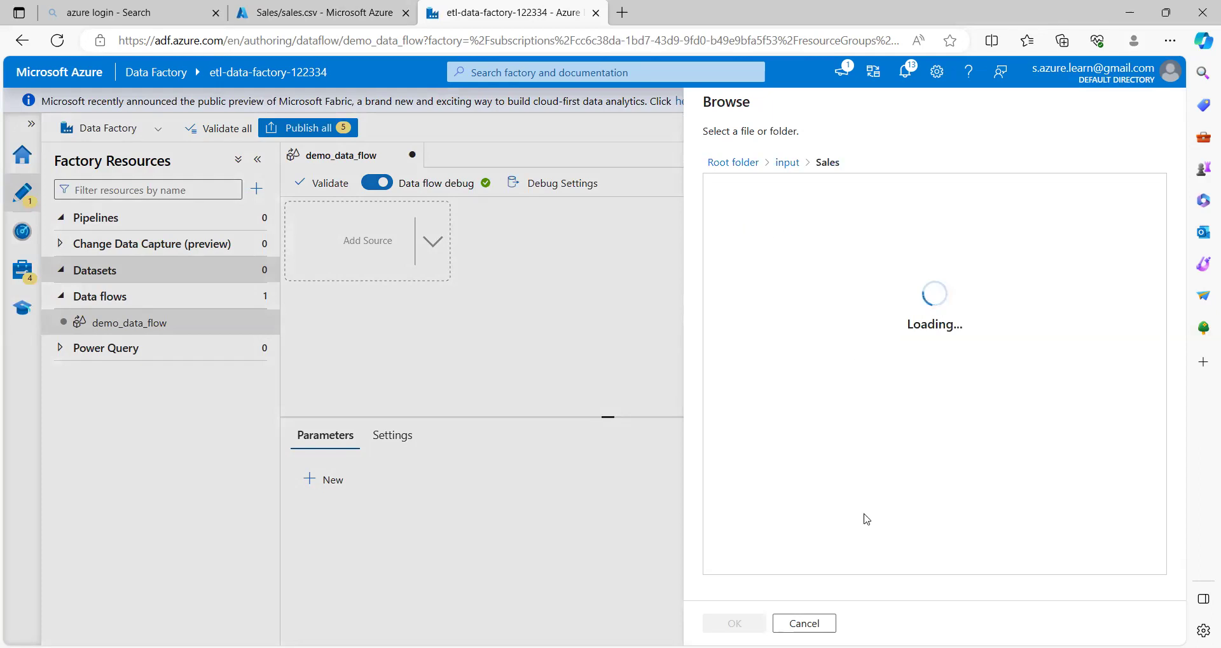
left_click(752, 198)
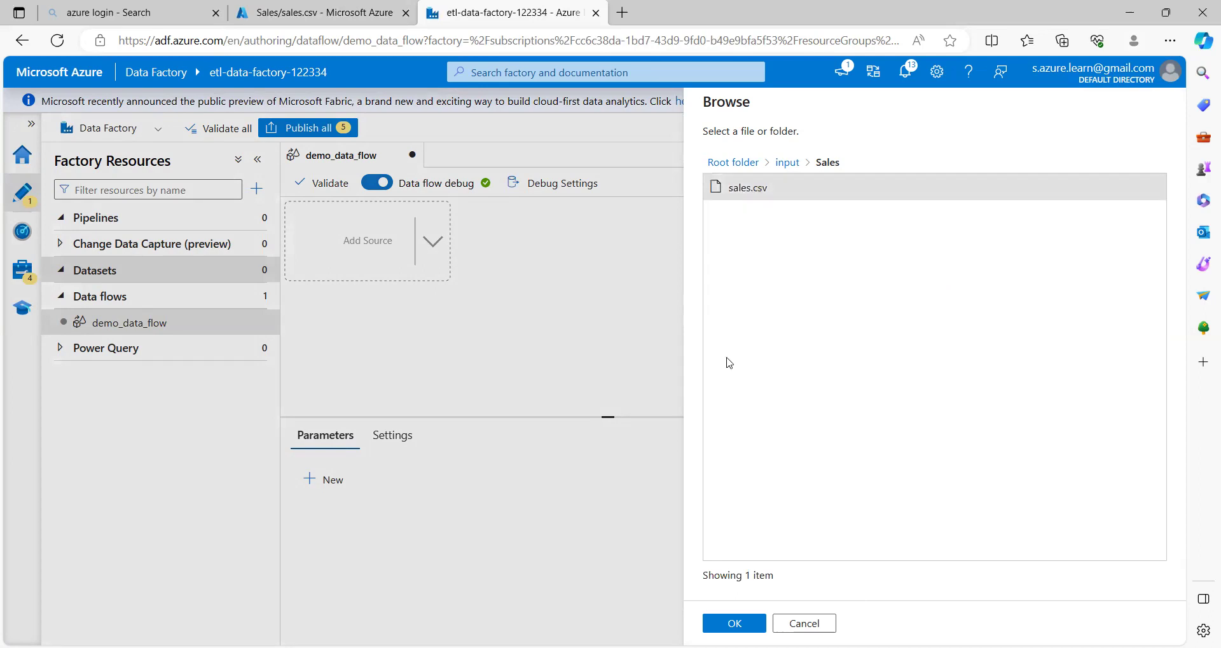
left_click(736, 624)
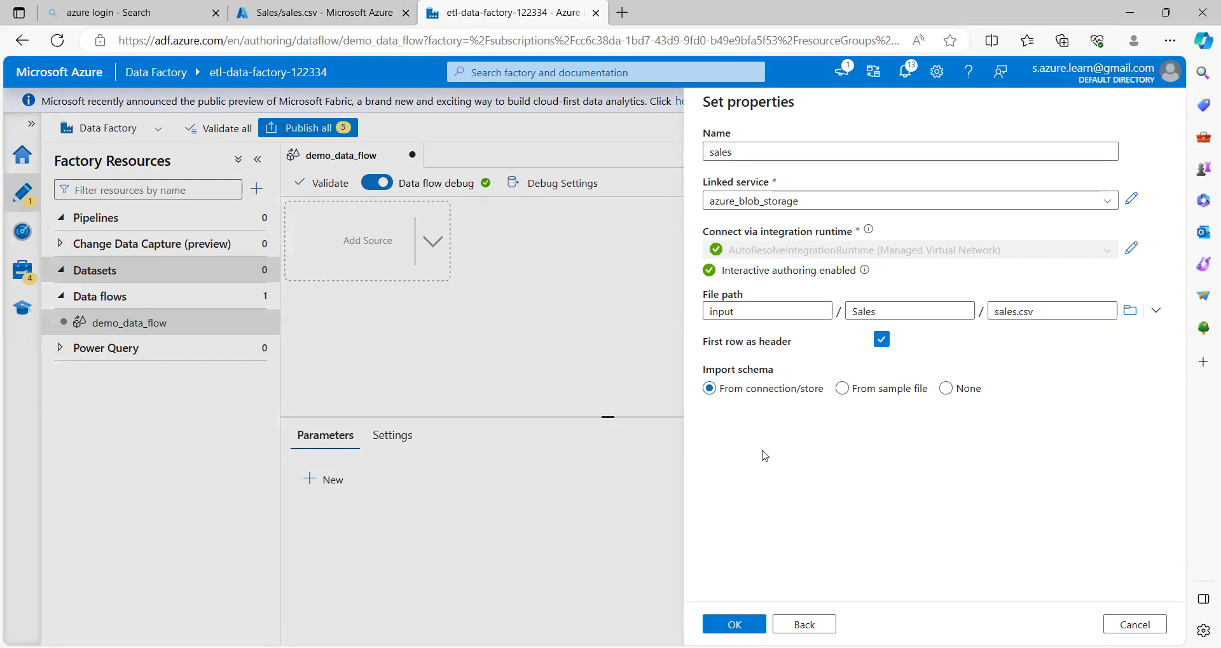
left_click(734, 624)
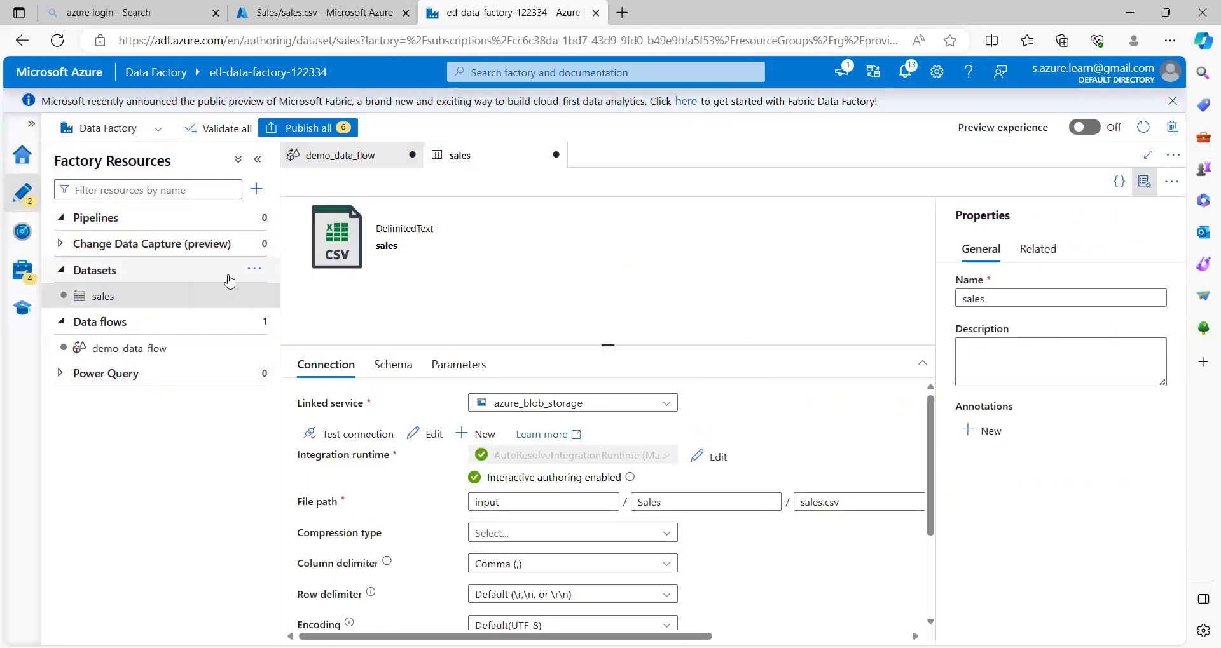
Start another new dataset on Azure Blob Storage, using the DelimitedText format.
left_click(254, 275)
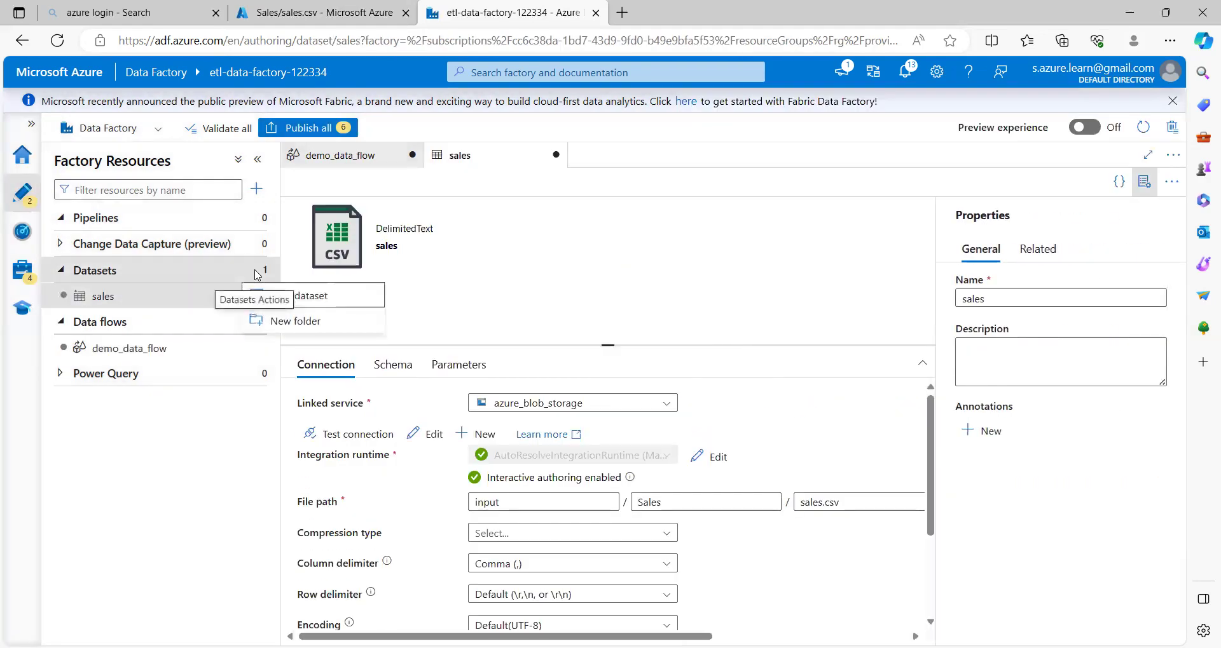
left_click(321, 304)
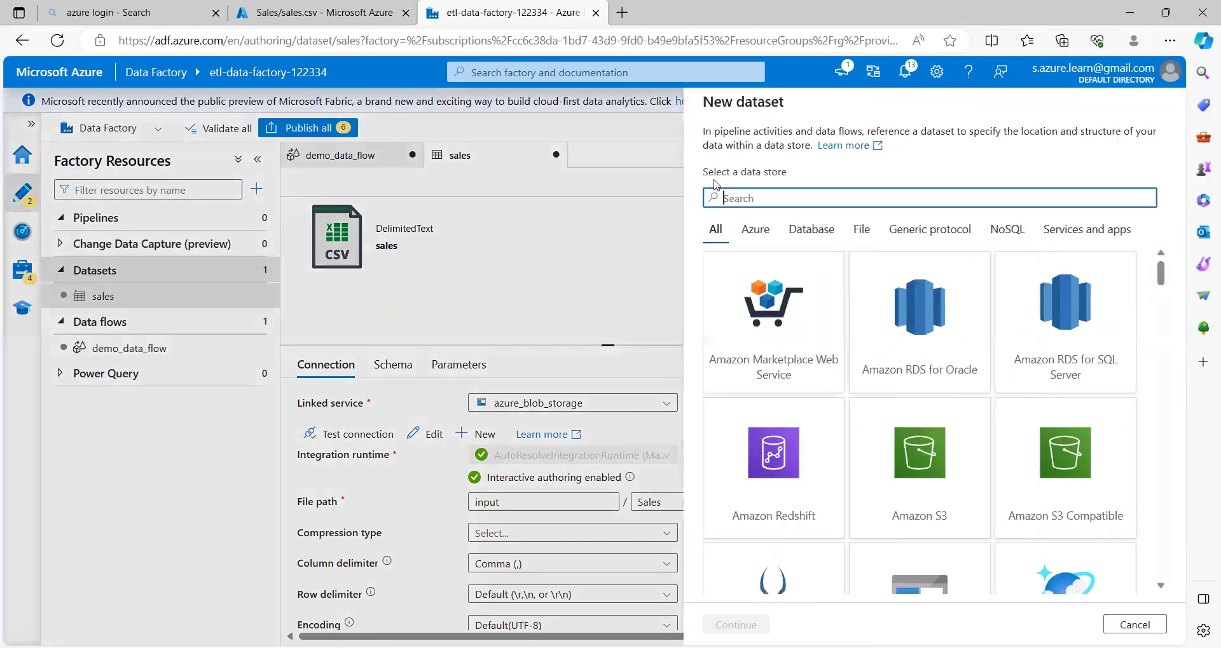
type("blob")
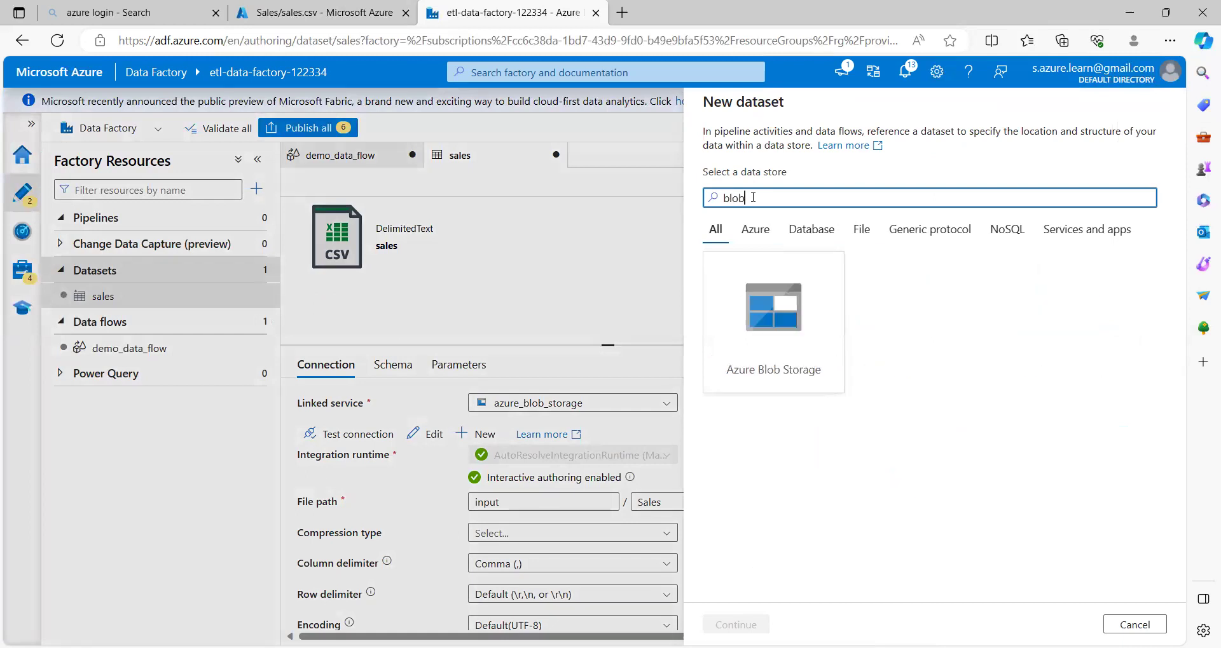
left_click(738, 321)
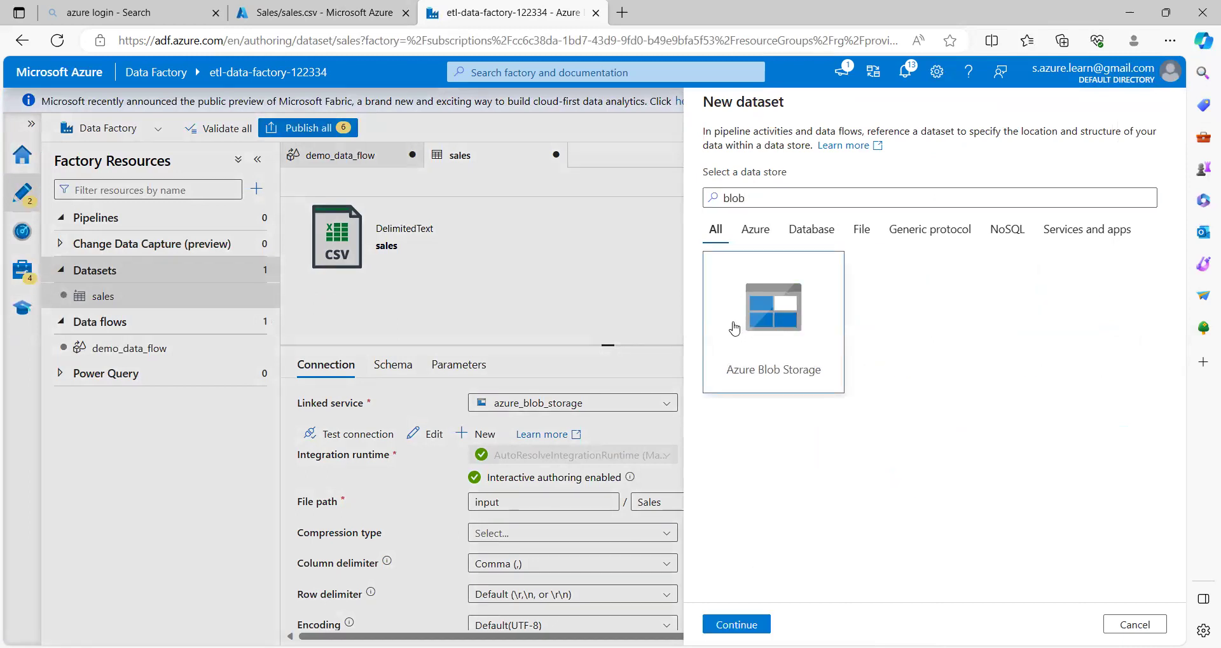
left_click(738, 625)
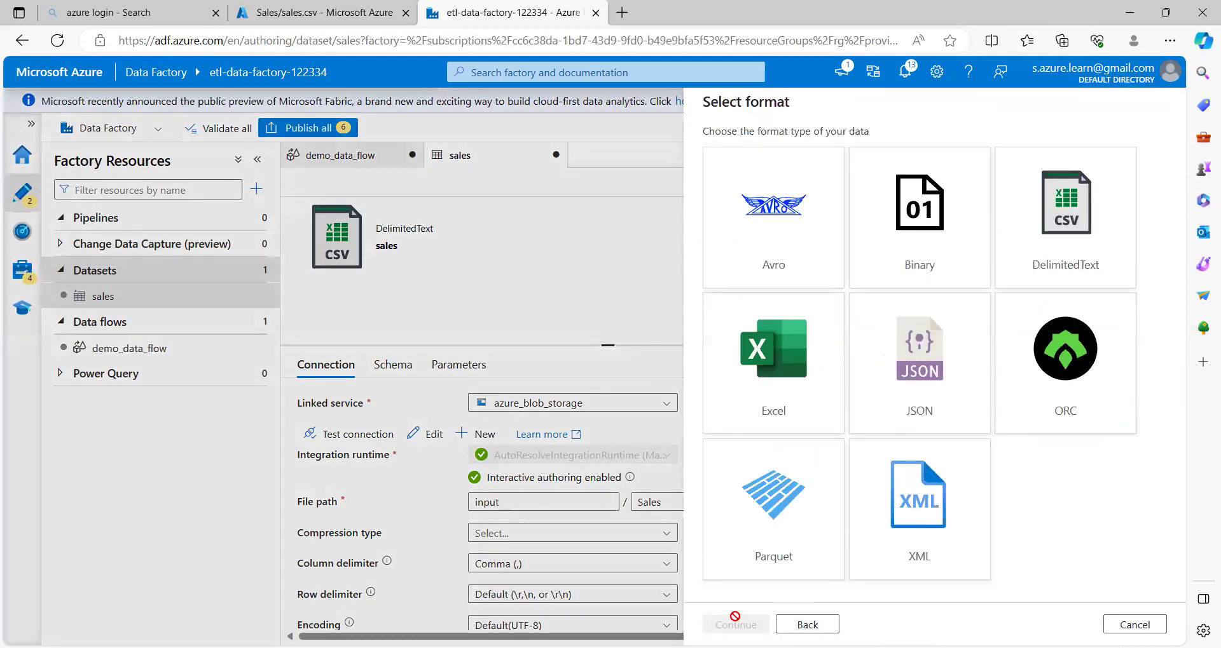
left_click(1092, 249)
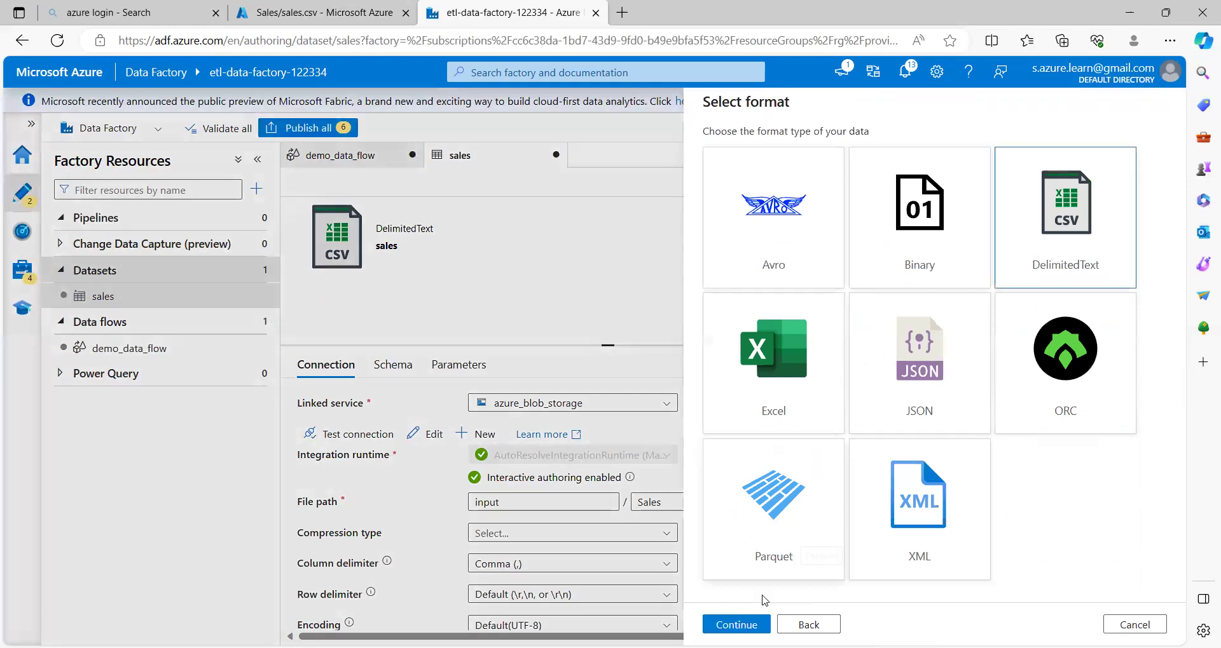
left_click(737, 625)
Name the new dataset product and link it to the azure_blob_storage linked service.
left_click(786, 157)
key("ctrl+a")
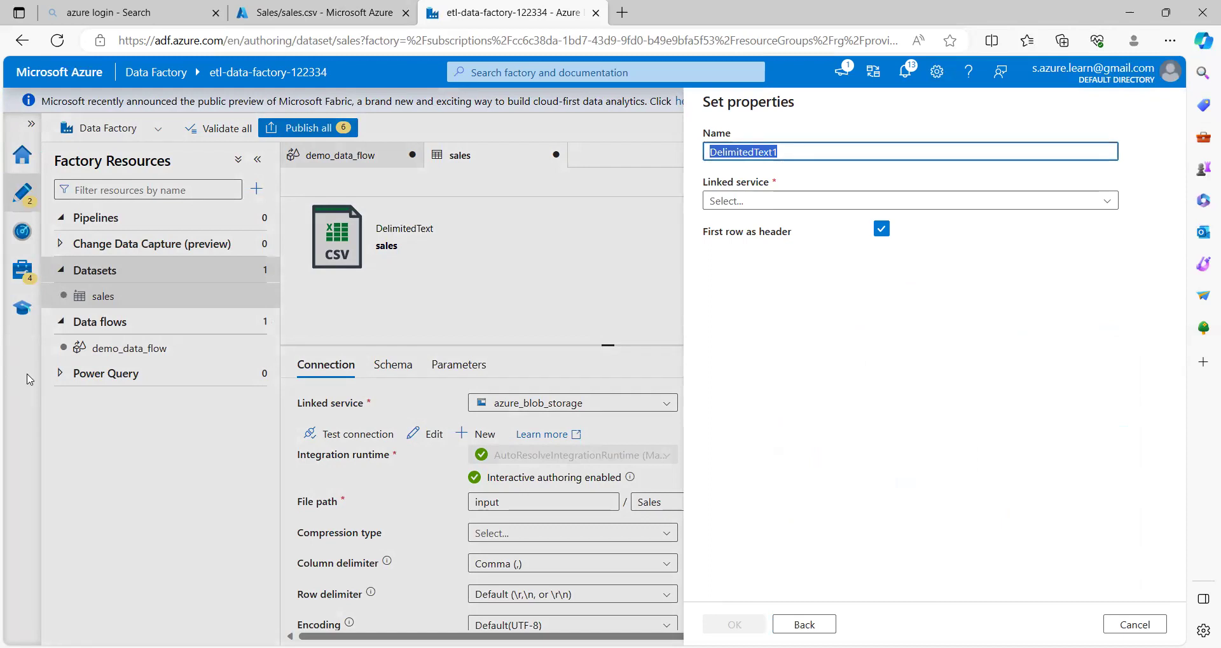
type("product")
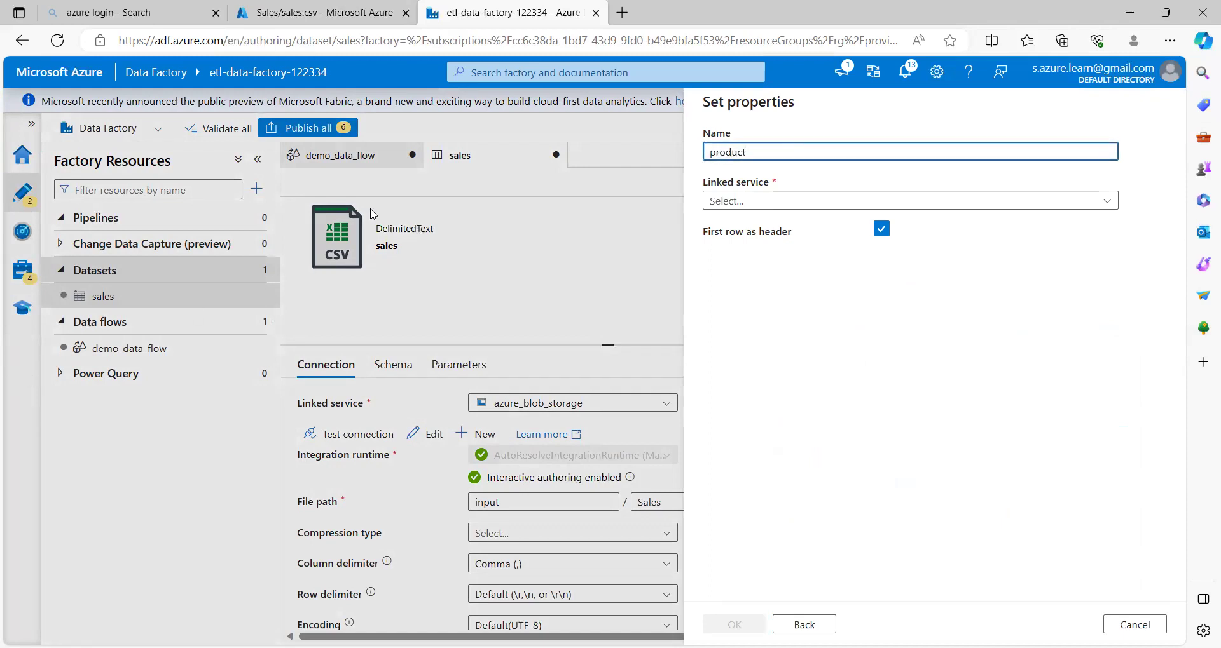
left_click(754, 203)
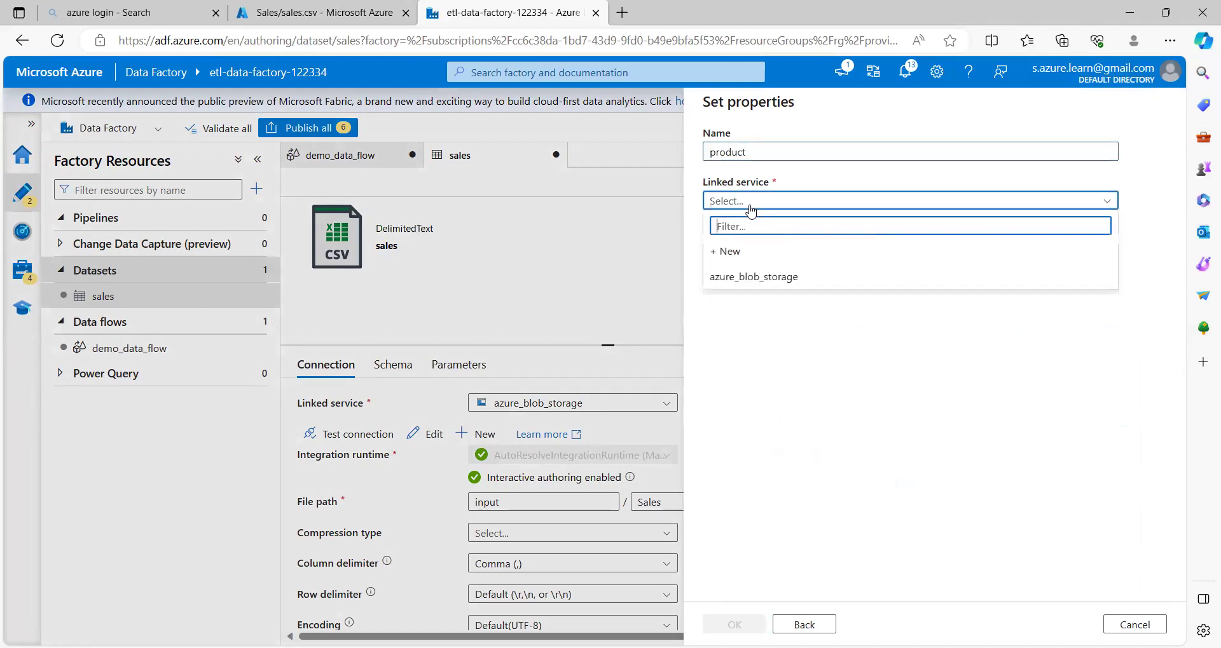
left_click(747, 279)
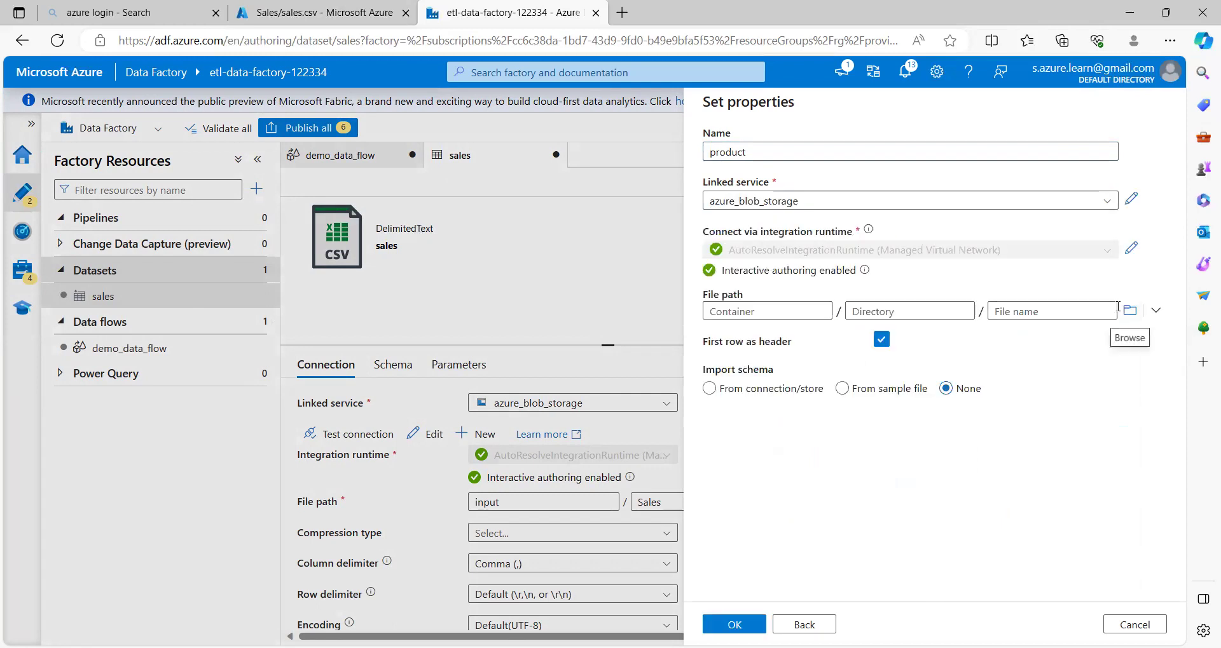
Set the product dataset's file path to product.csv in the input container's Product folder and create the dataset.
left_click(1130, 310)
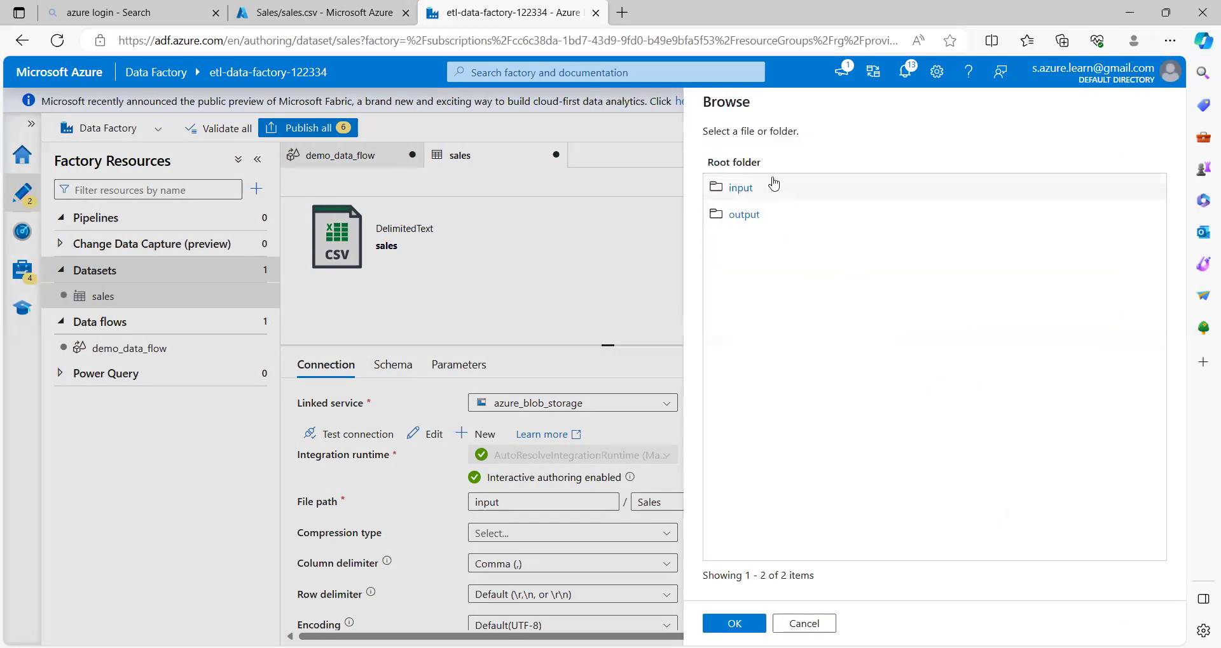
left_click(741, 189)
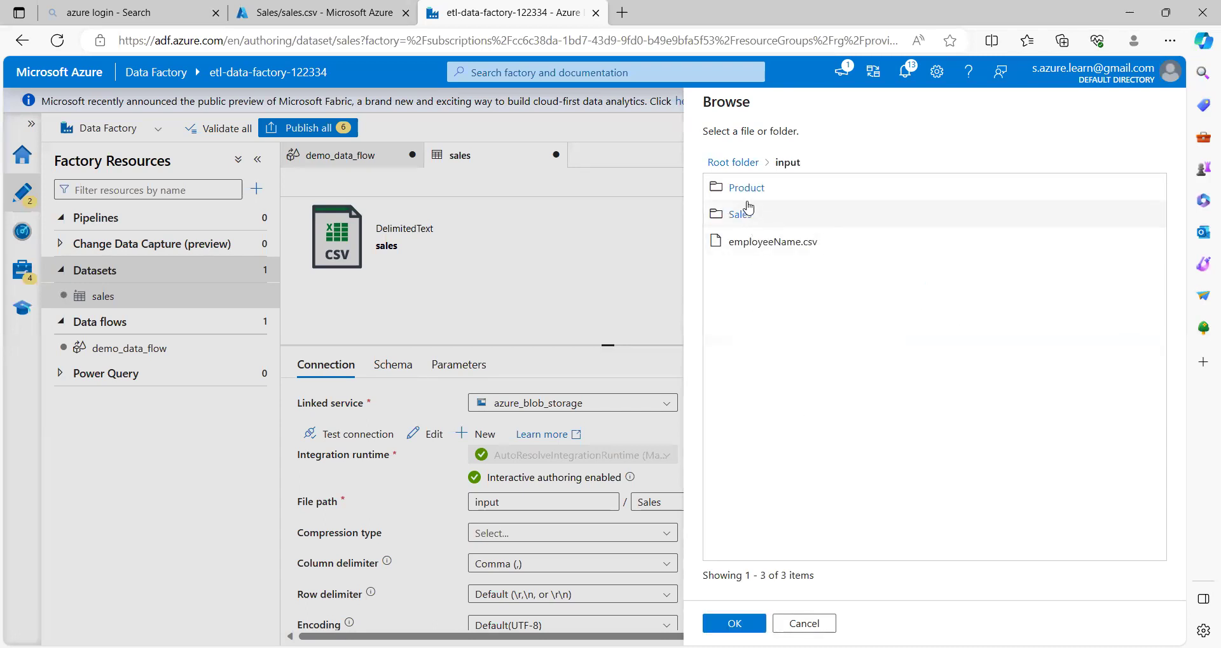
left_click(746, 190)
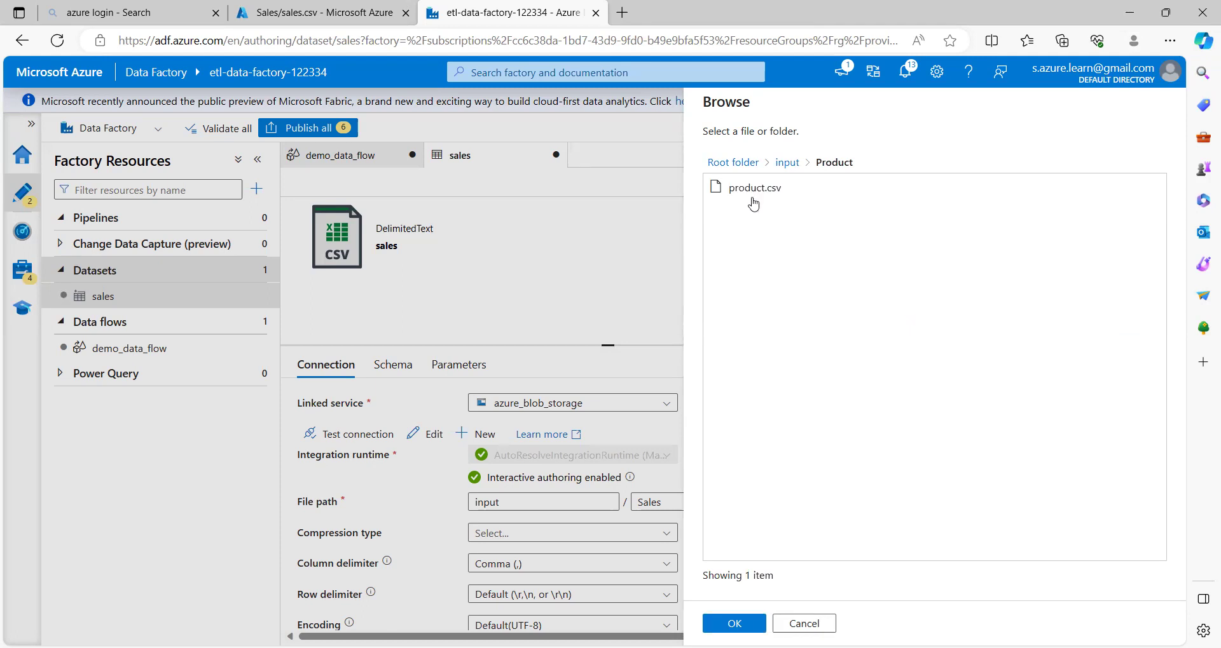
left_click(755, 190)
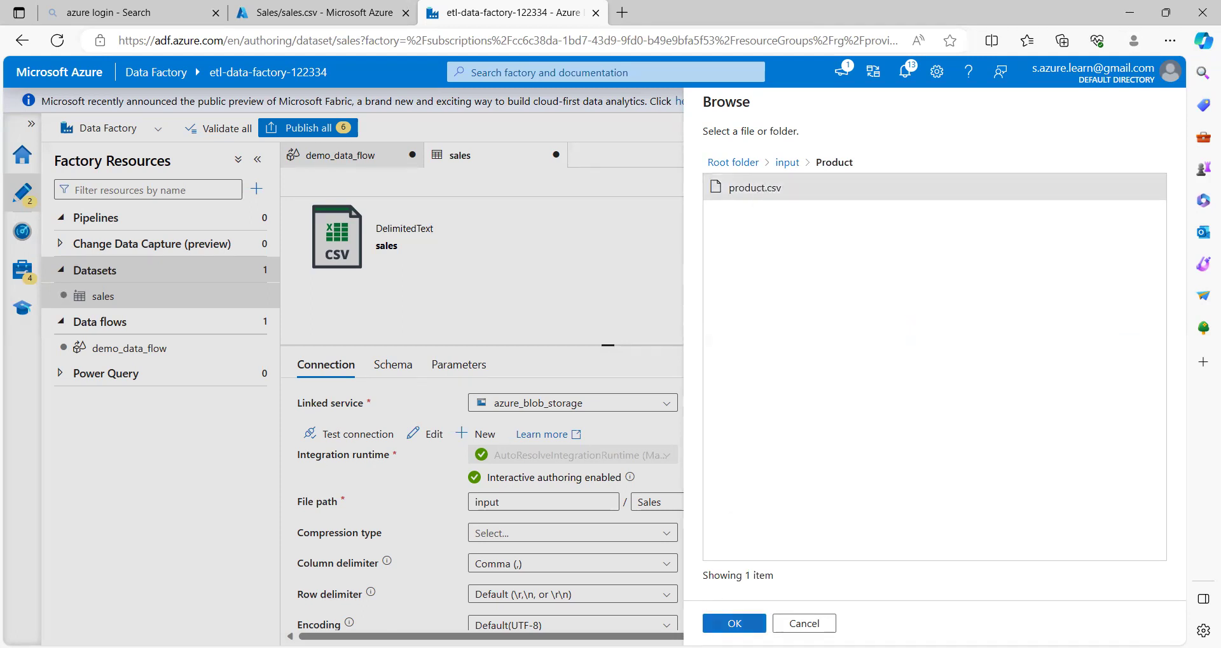
left_click(737, 623)
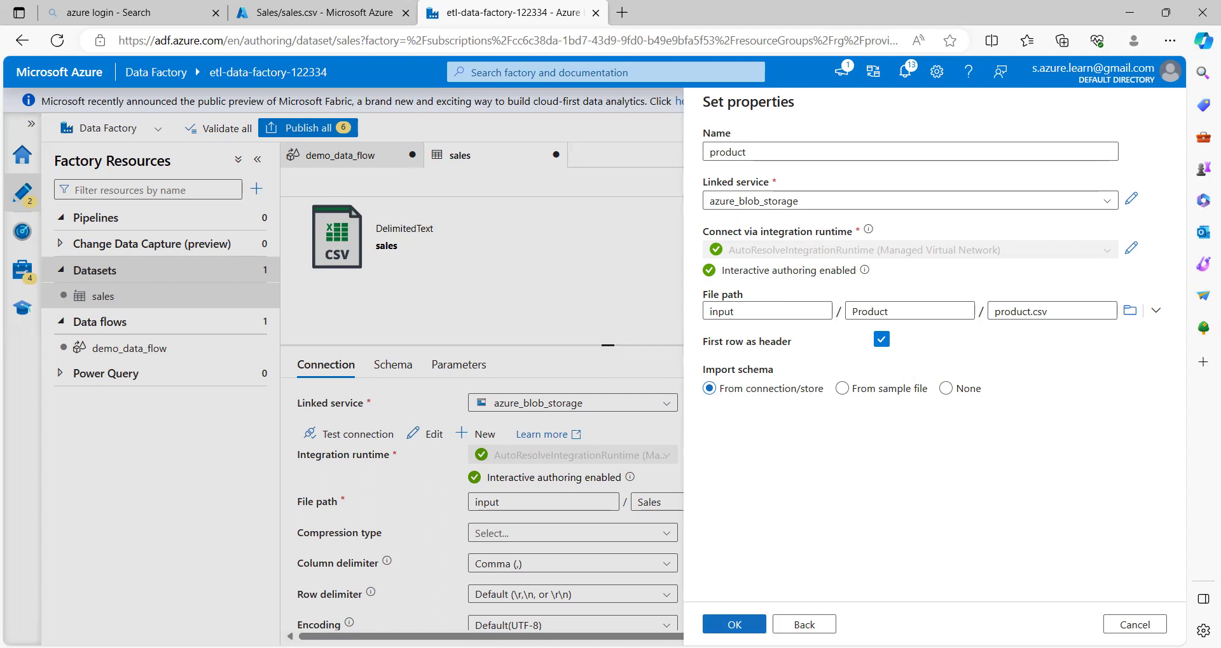
key("Return")
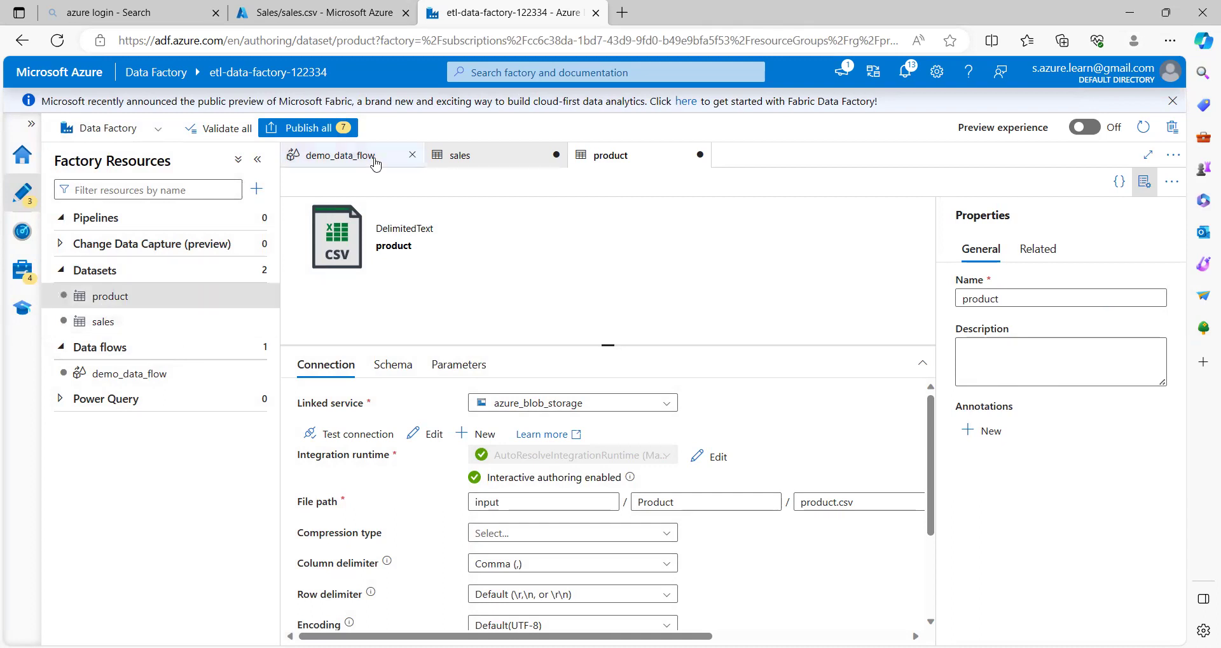
Add a source to demo_data_flow with the output stream name product, reading from the product dataset.
left_click(155, 374)
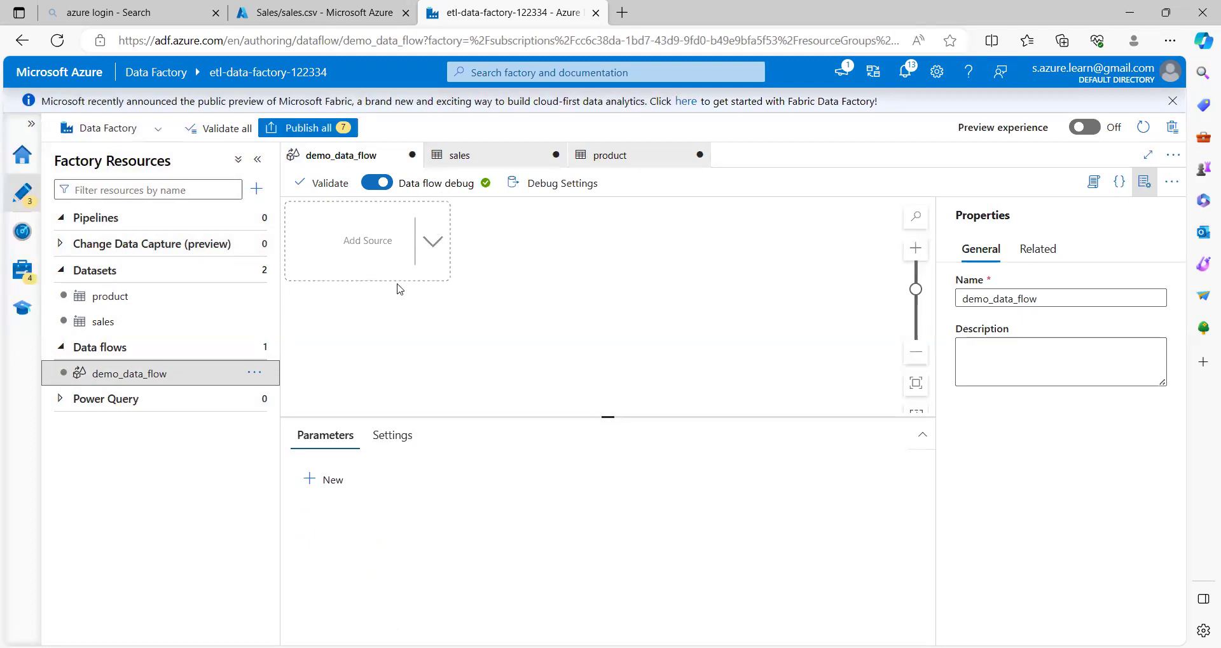
left_click(375, 247)
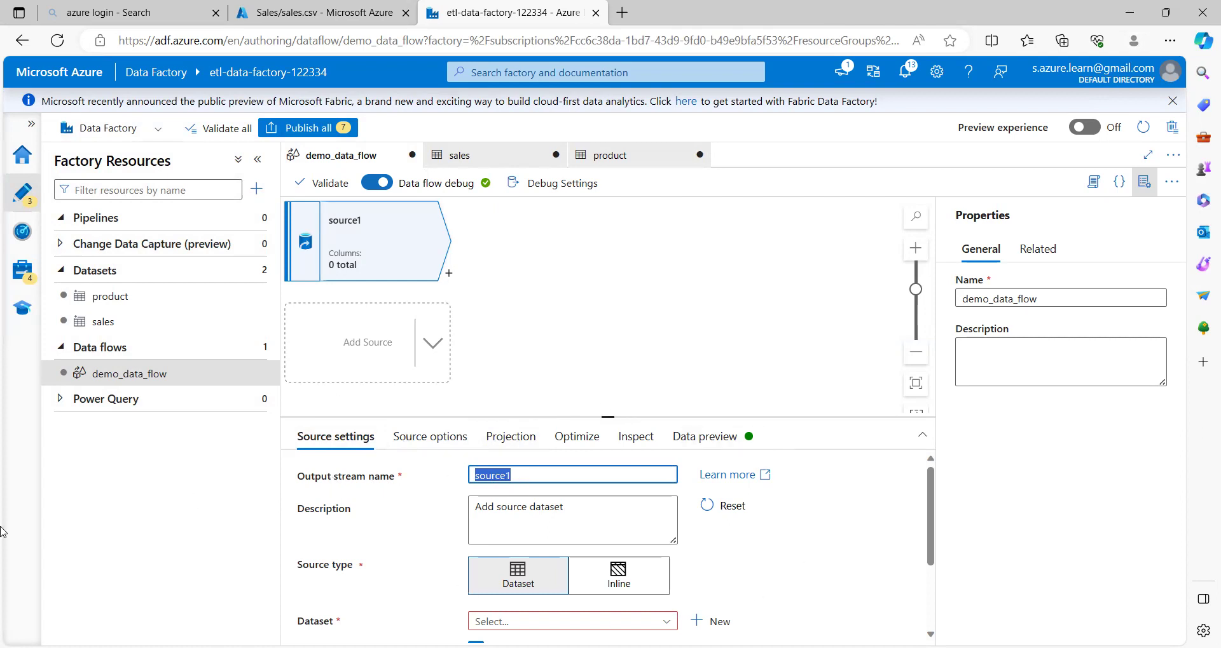
type("product")
scroll(537, 591, "down", 1)
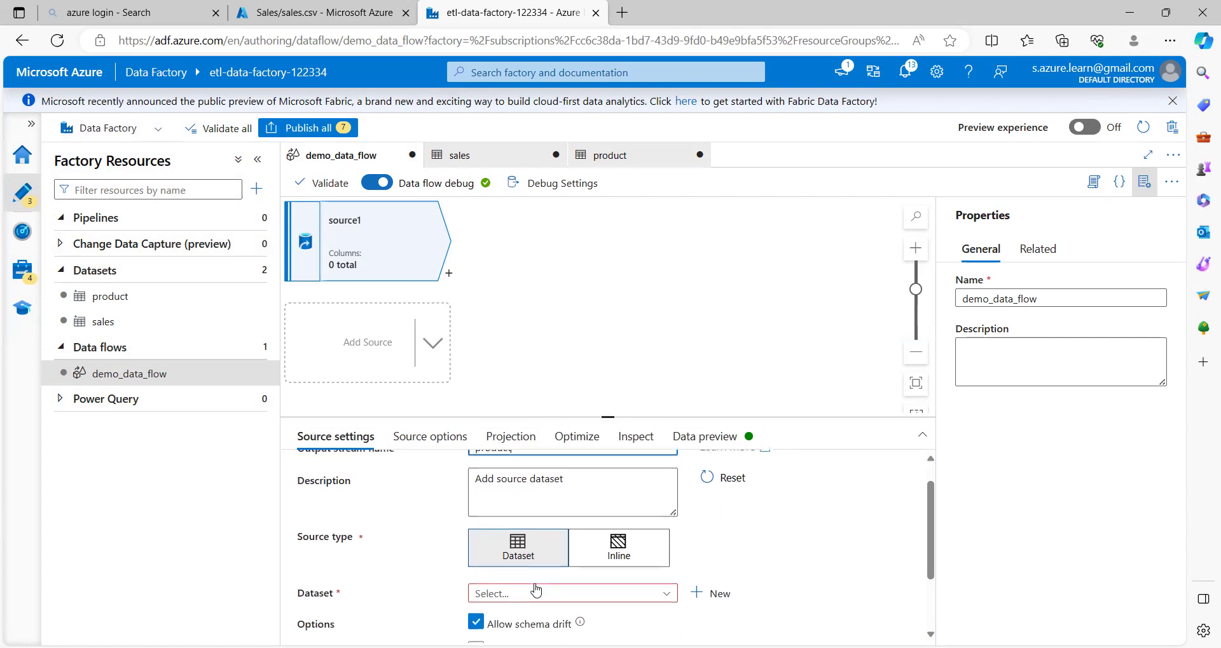
left_click(590, 599)
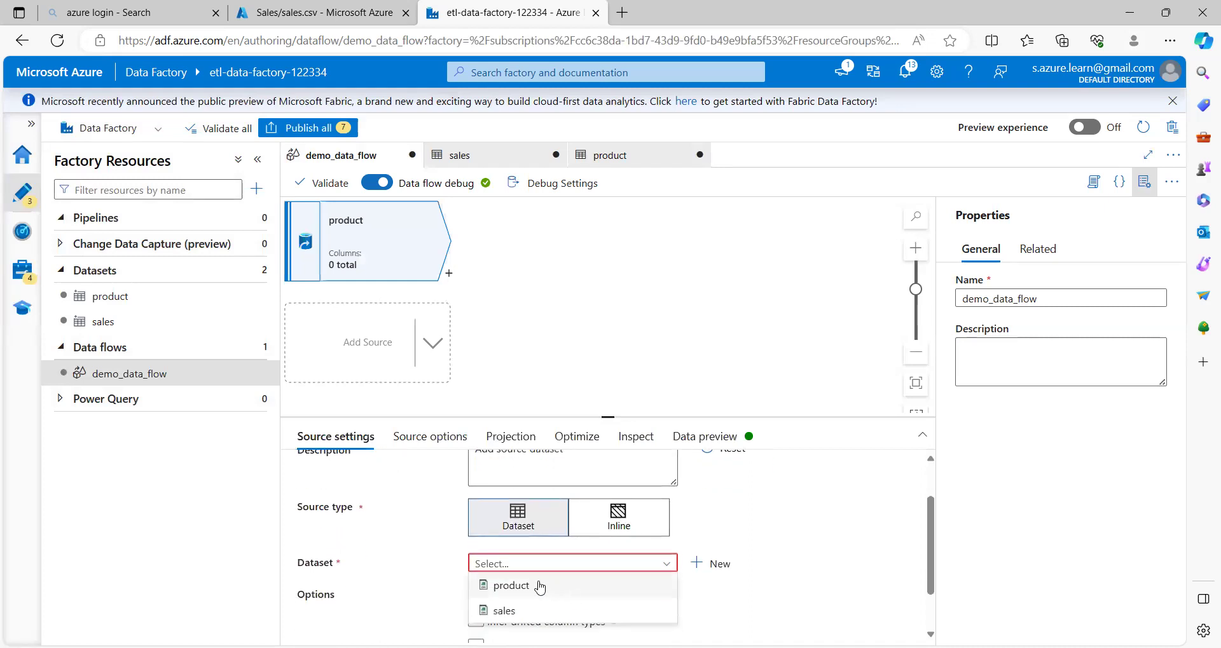
left_click(518, 584)
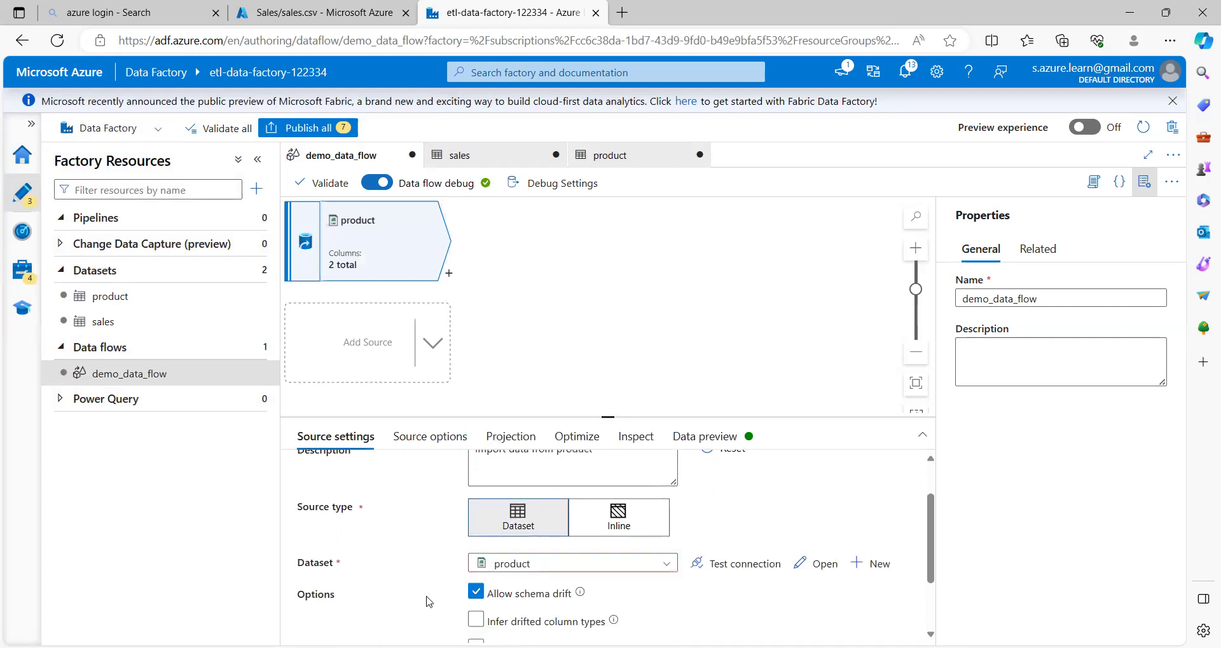
Examine the product source's schema and sampling settings and its source options.
scroll(428, 601, "down", 3)
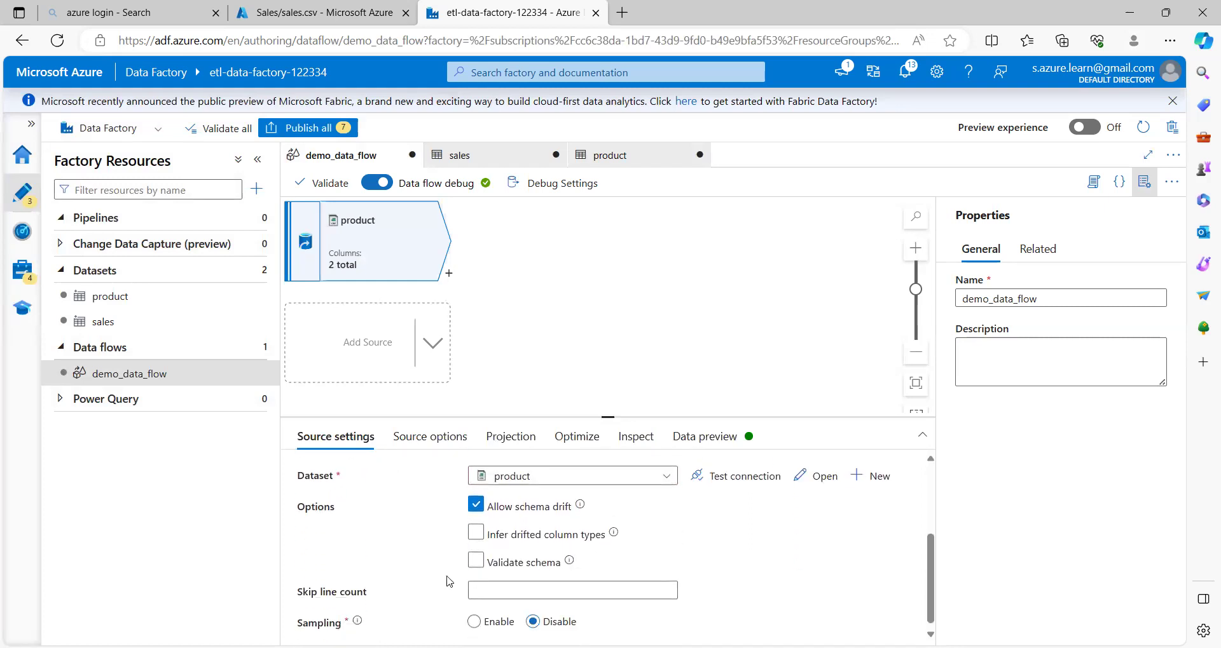
left_click(476, 560)
scroll(511, 596, "down", 1)
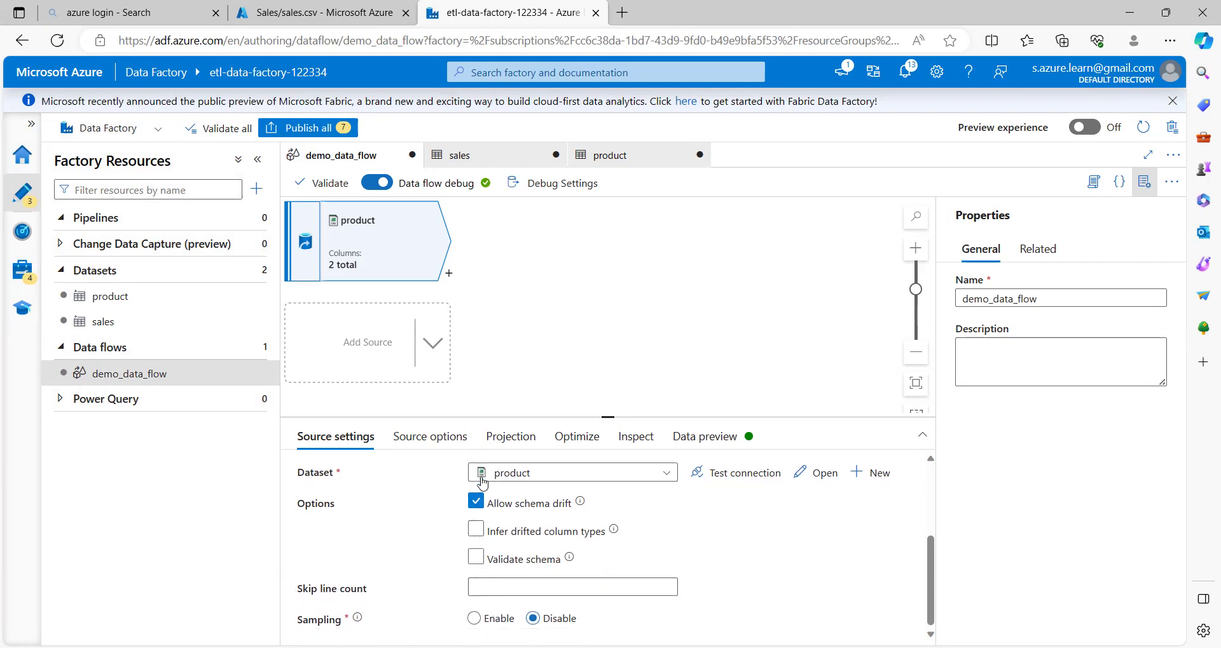
left_click(443, 442)
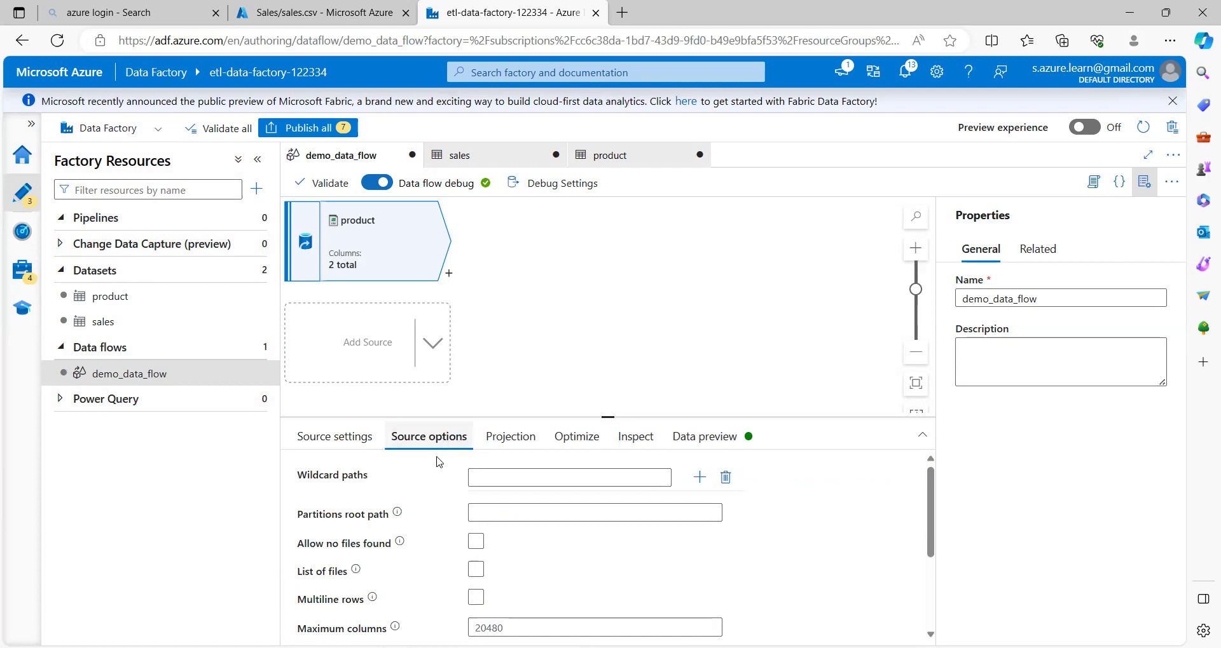
scroll(396, 590, "down", 4)
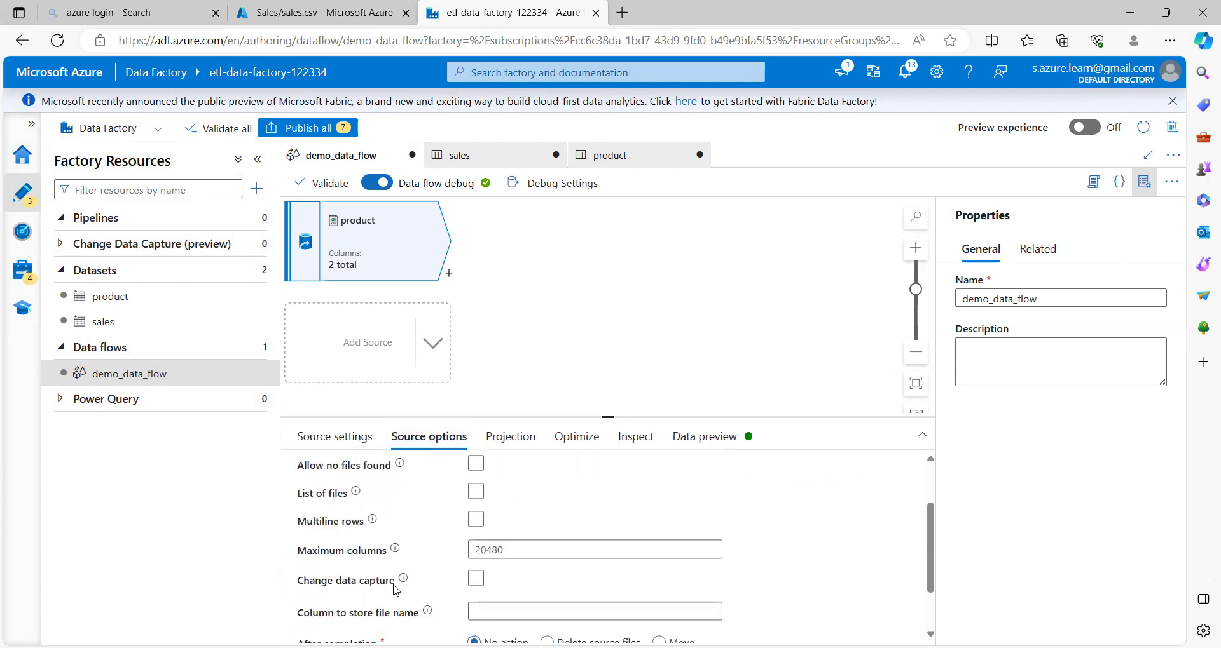
scroll(395, 590, "down", 1)
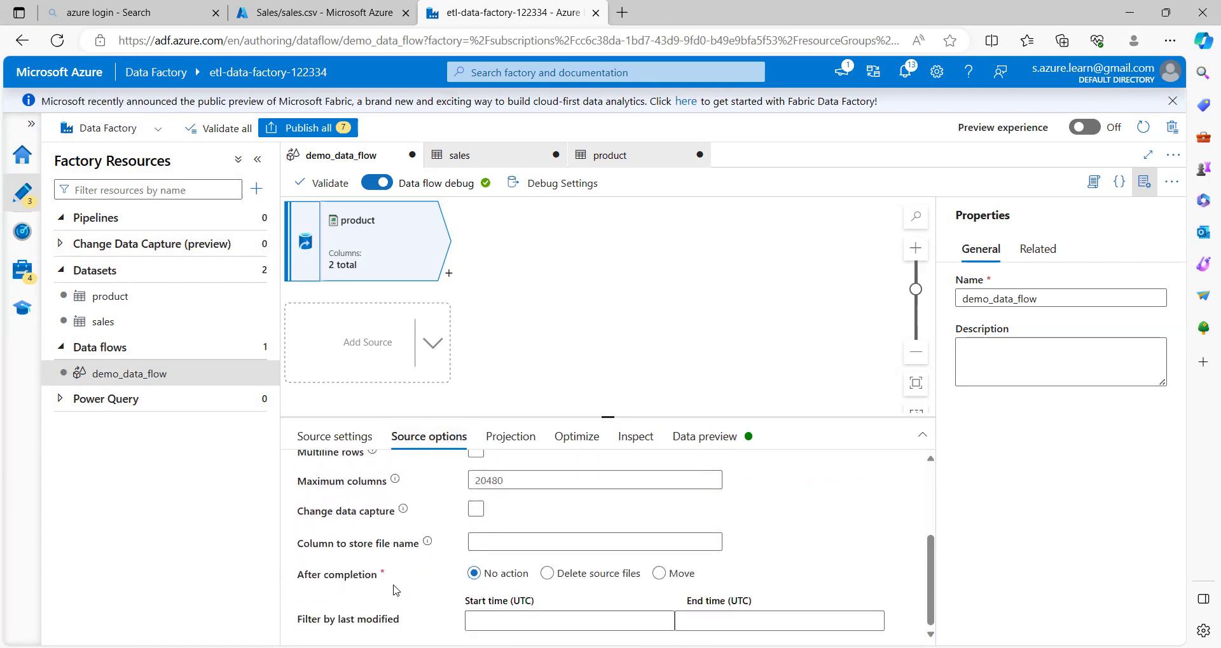
scroll(396, 589, "up", 5)
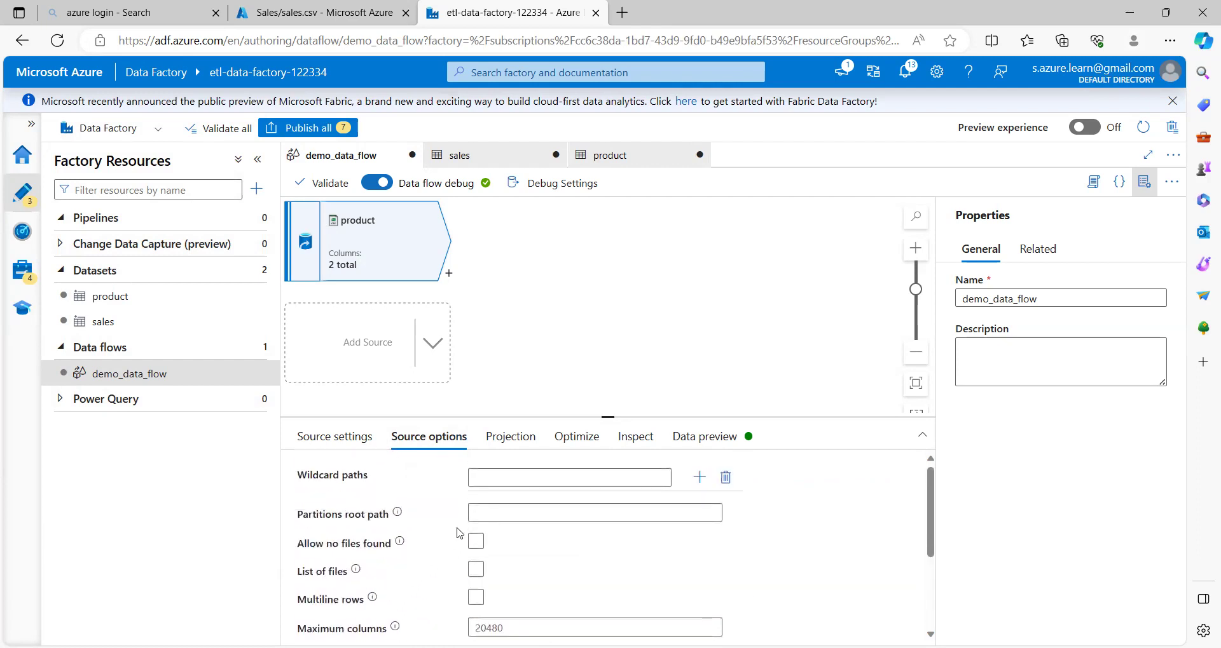
Try the integer type for the product_id column in the product source's projection and switch it back to string.
left_click(511, 445)
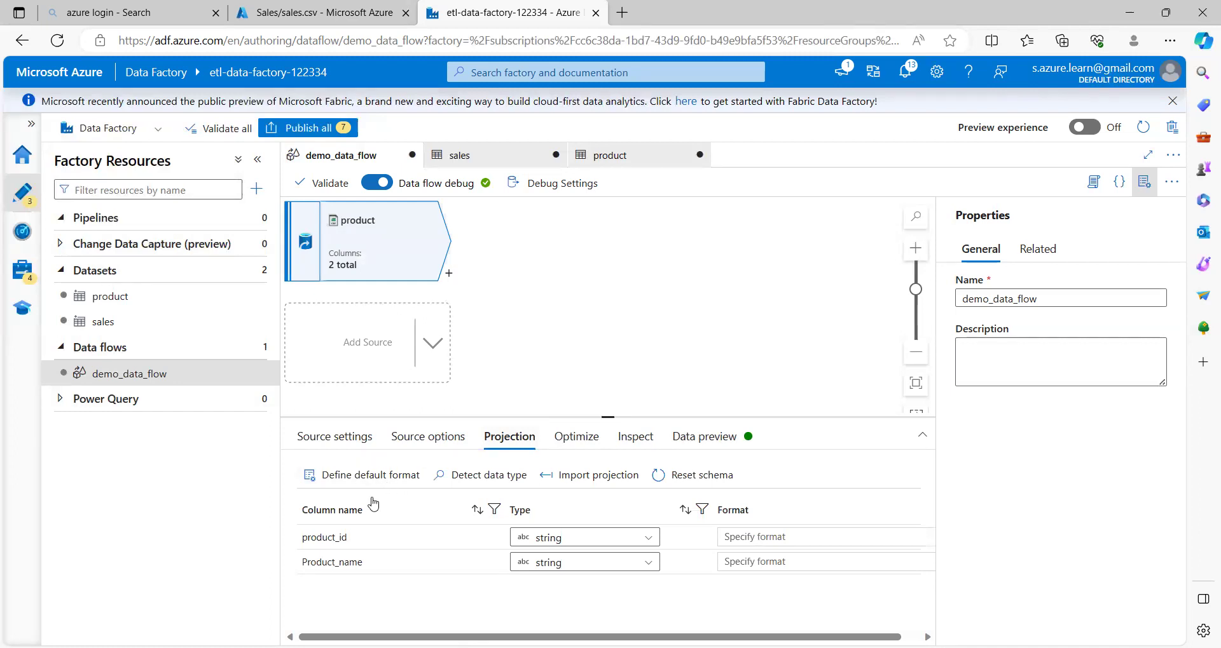
left_click_drag(352, 543, 318, 568)
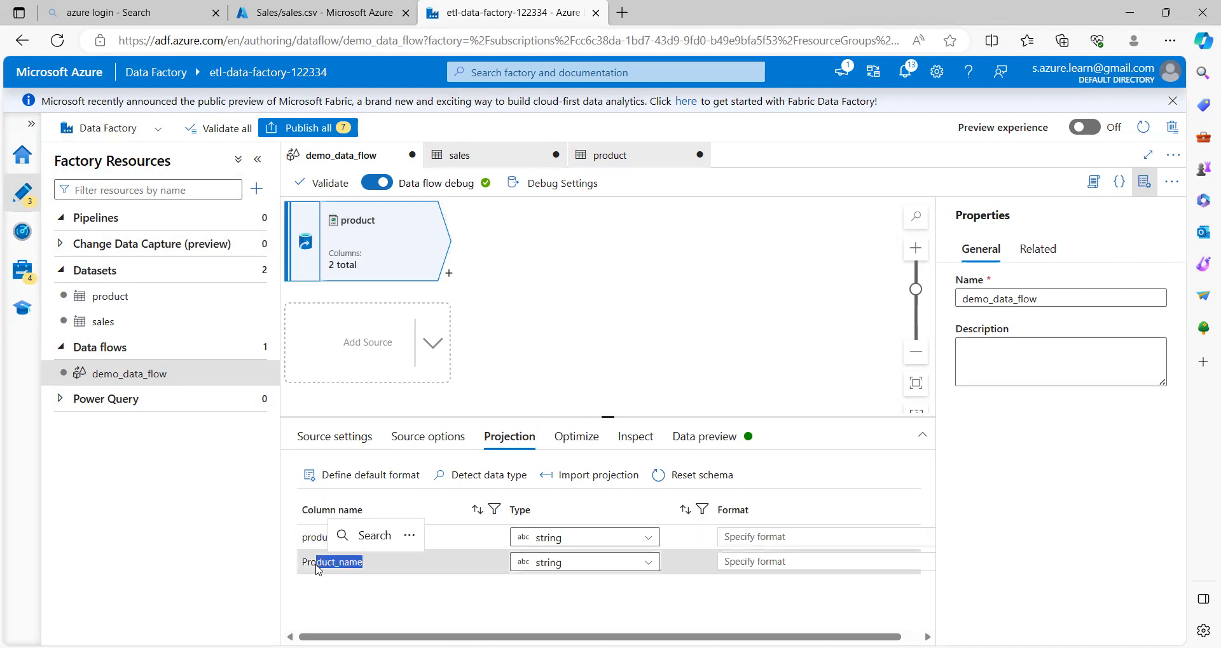
left_click(644, 545)
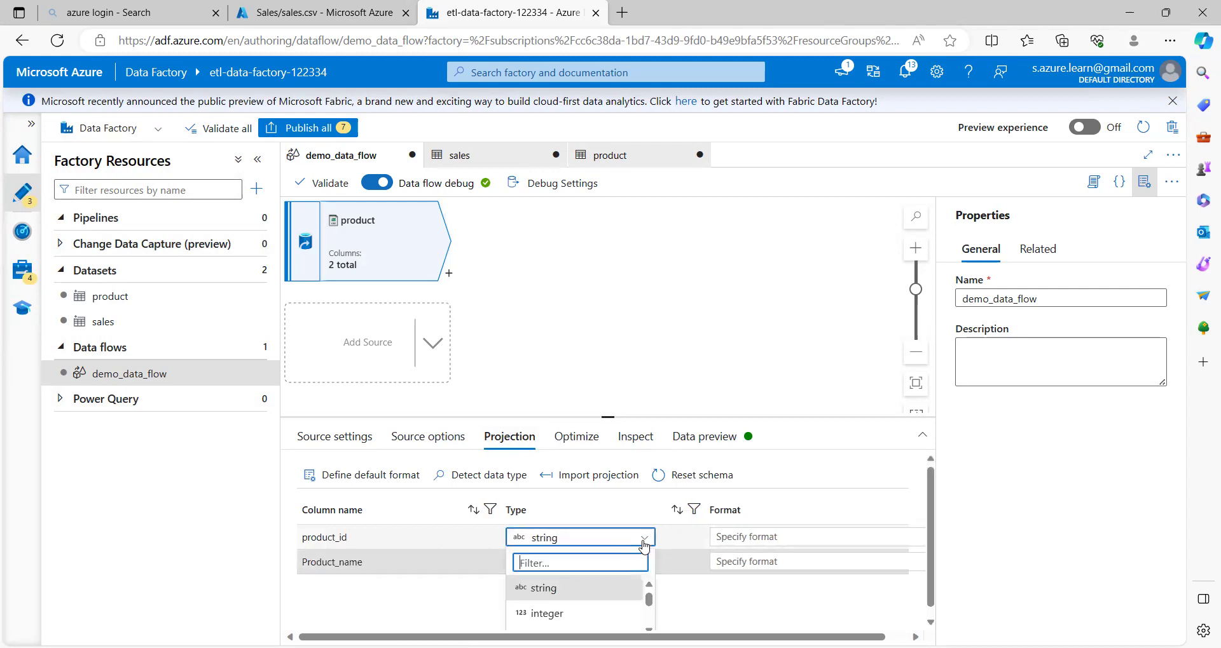
left_click(545, 614)
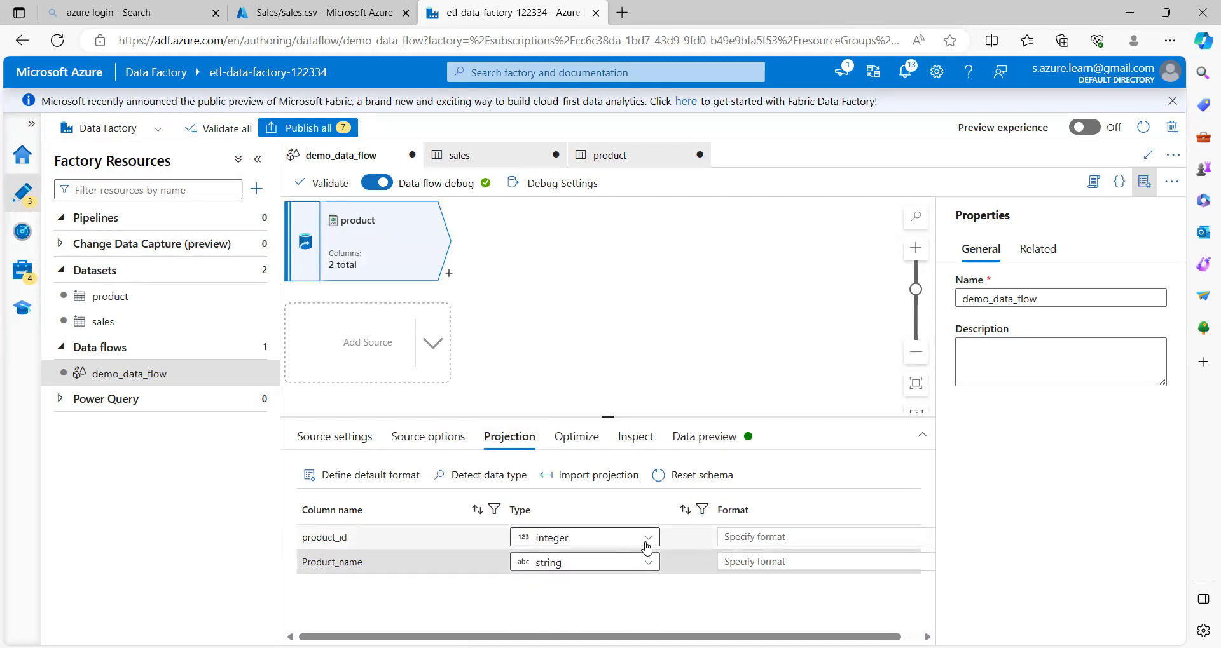
left_click(647, 548)
left_click(544, 588)
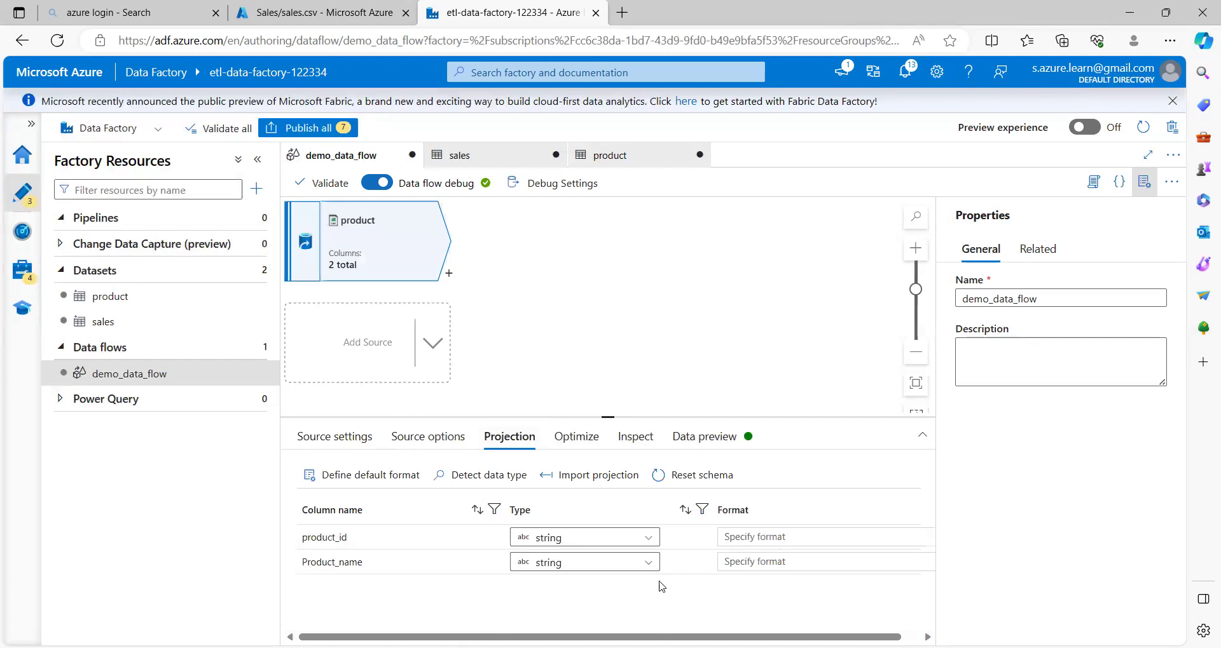
Inspect the product source's columns and refresh its data preview to examine the rows.
left_click(633, 447)
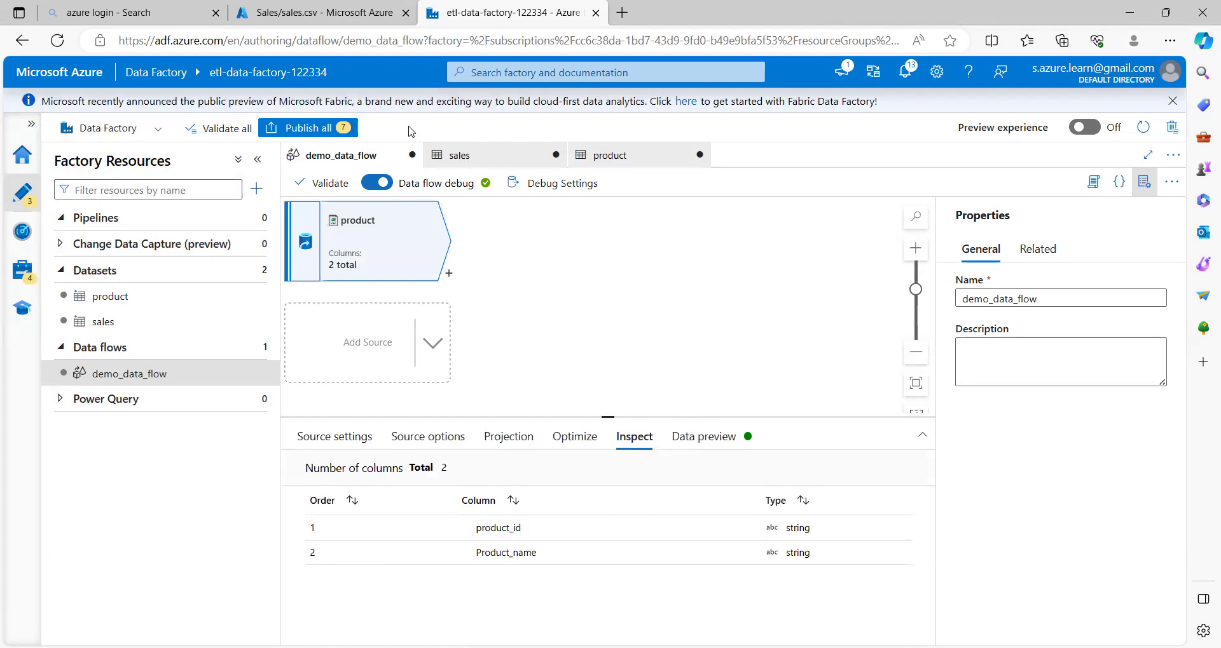
left_click(715, 443)
left_click(349, 514)
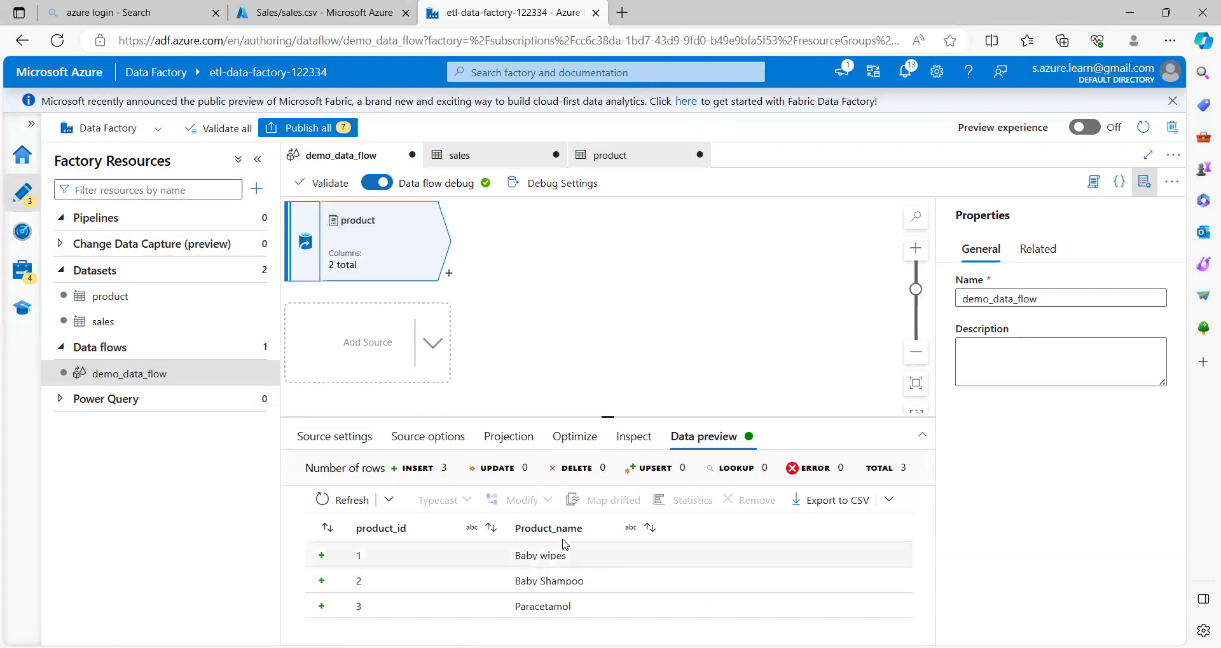
double_click(418, 469)
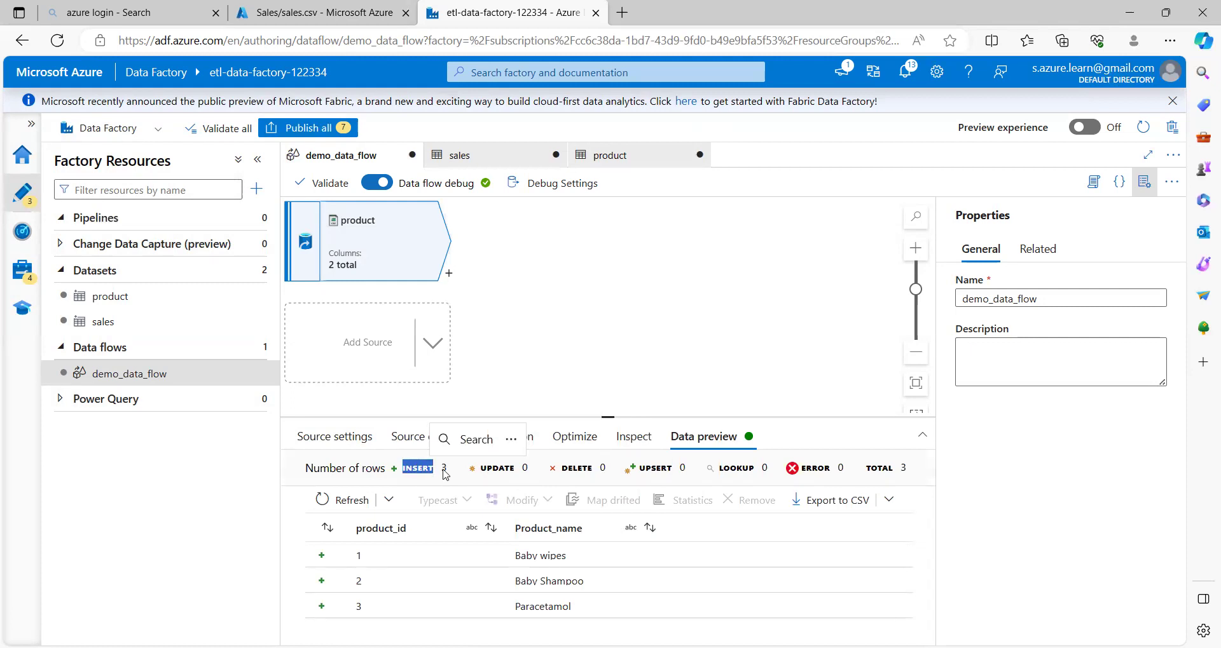
Examine the inserted and total row counts in the product source's data preview.
left_click(447, 469)
left_click_drag(447, 469, 410, 474)
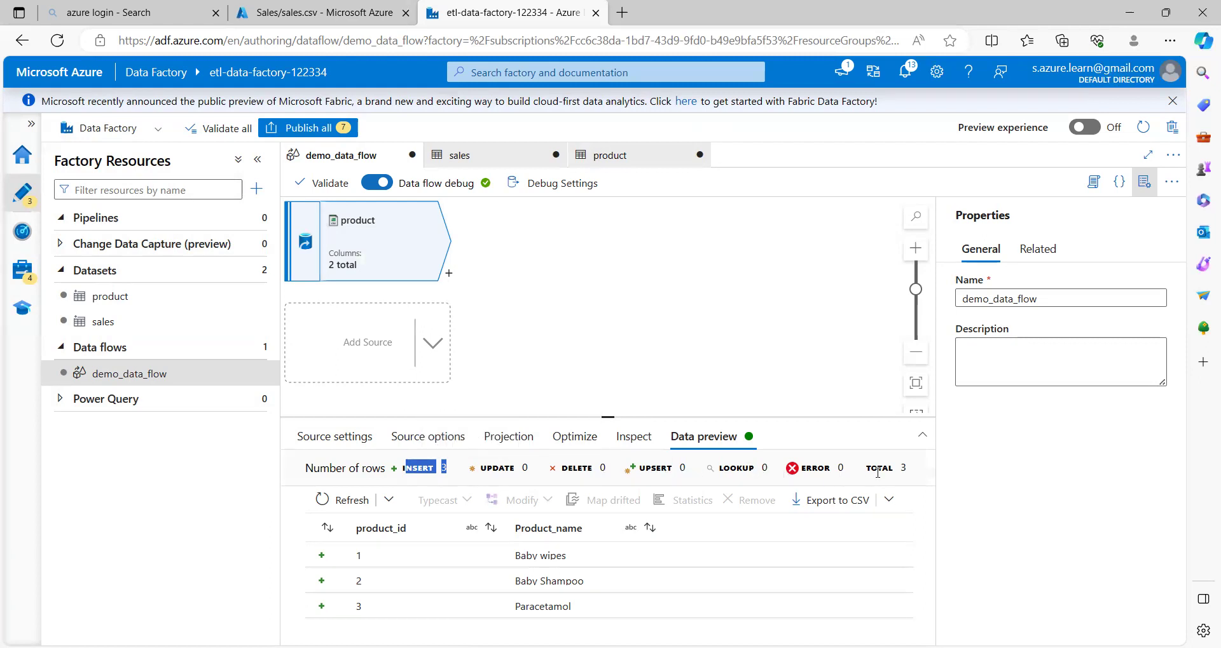
left_click_drag(905, 469, 887, 470)
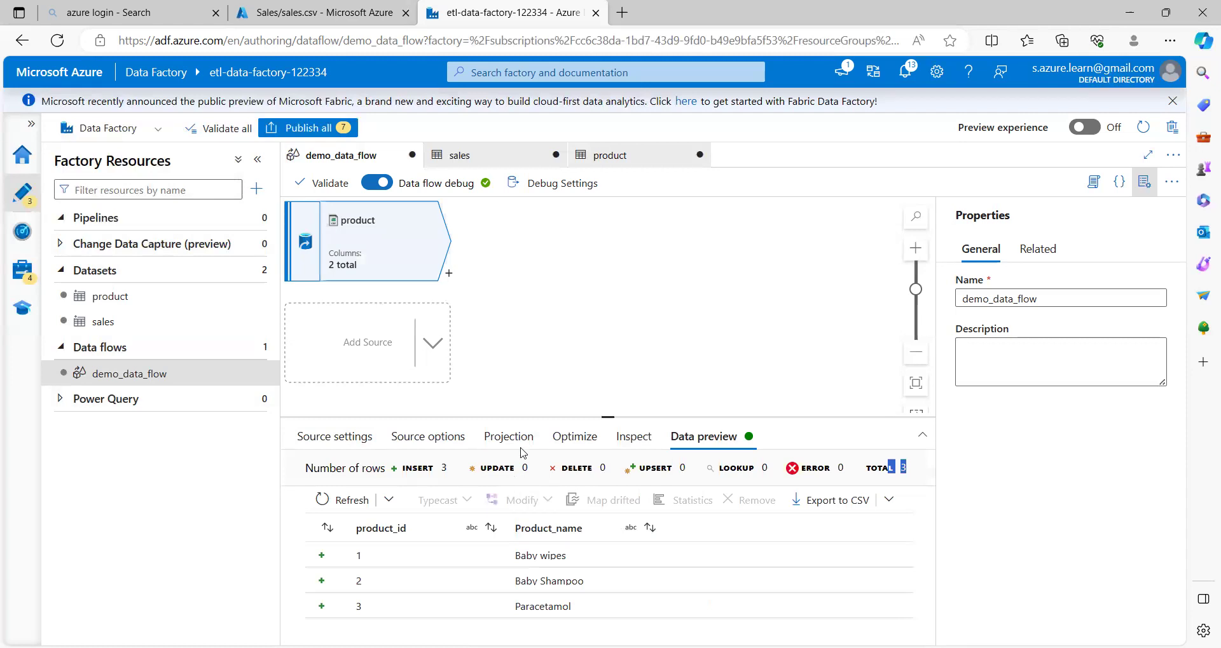
left_click(539, 319)
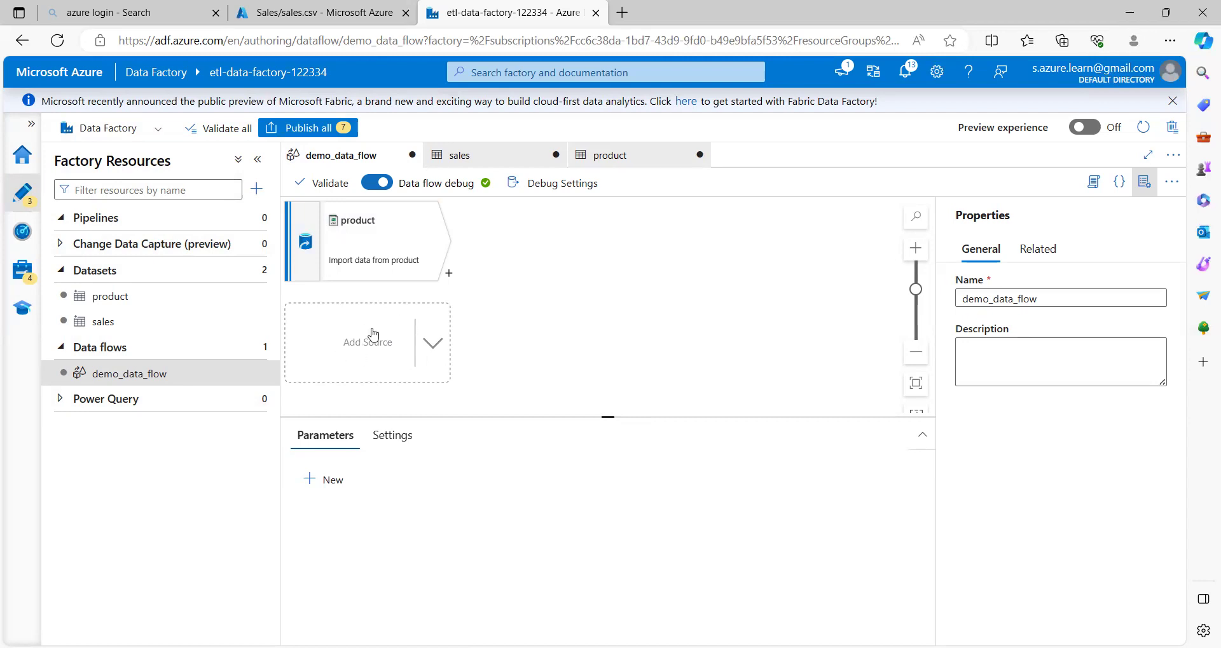
Add a second source to demo_data_flow with the output stream name sales, reading from the sales dataset.
left_click(358, 344)
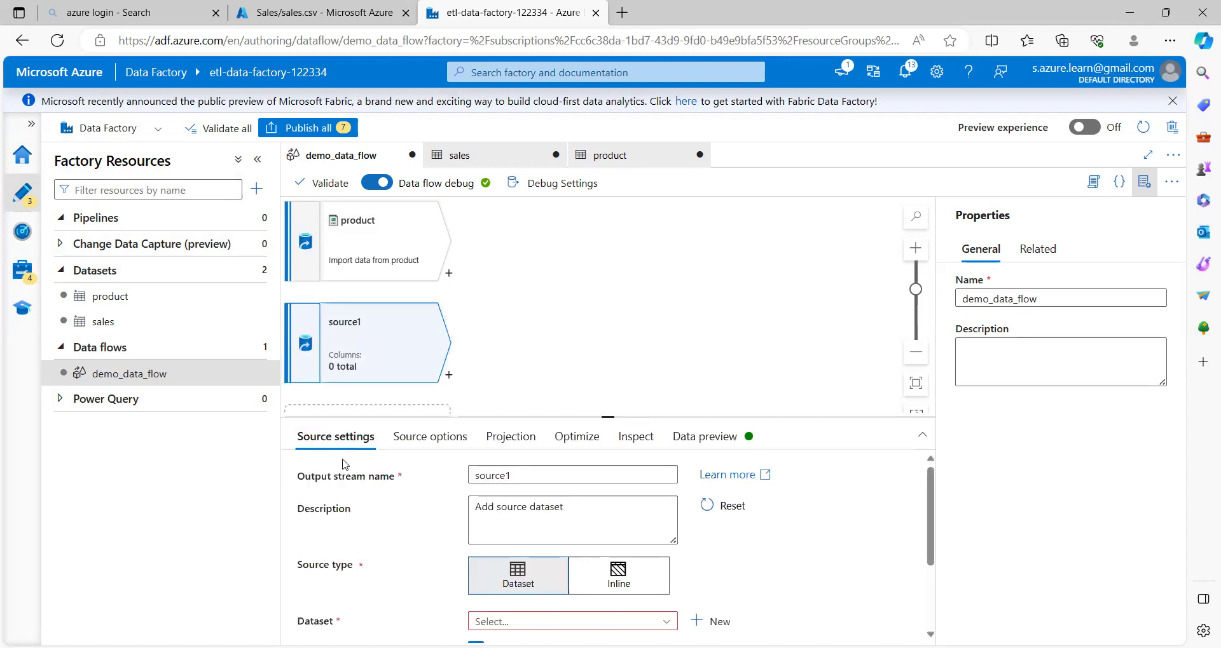
left_click_drag(477, 476, 595, 475)
left_click_drag(431, 484, 346, 484)
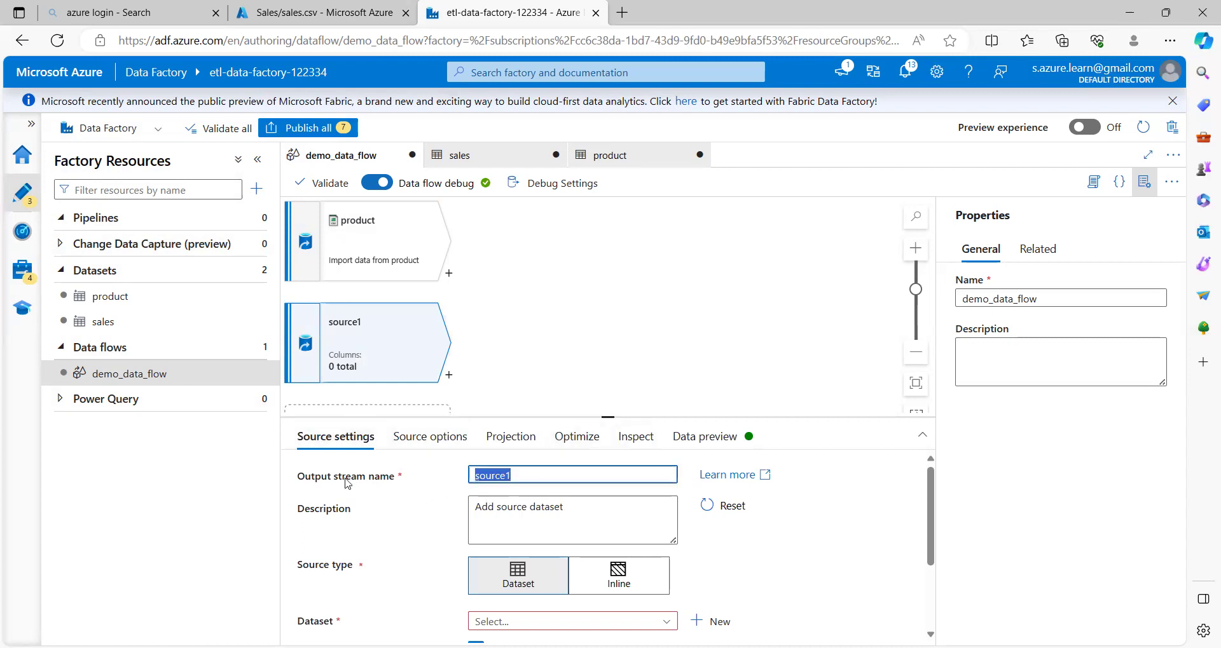
type("sales")
scroll(433, 522, "down", 1)
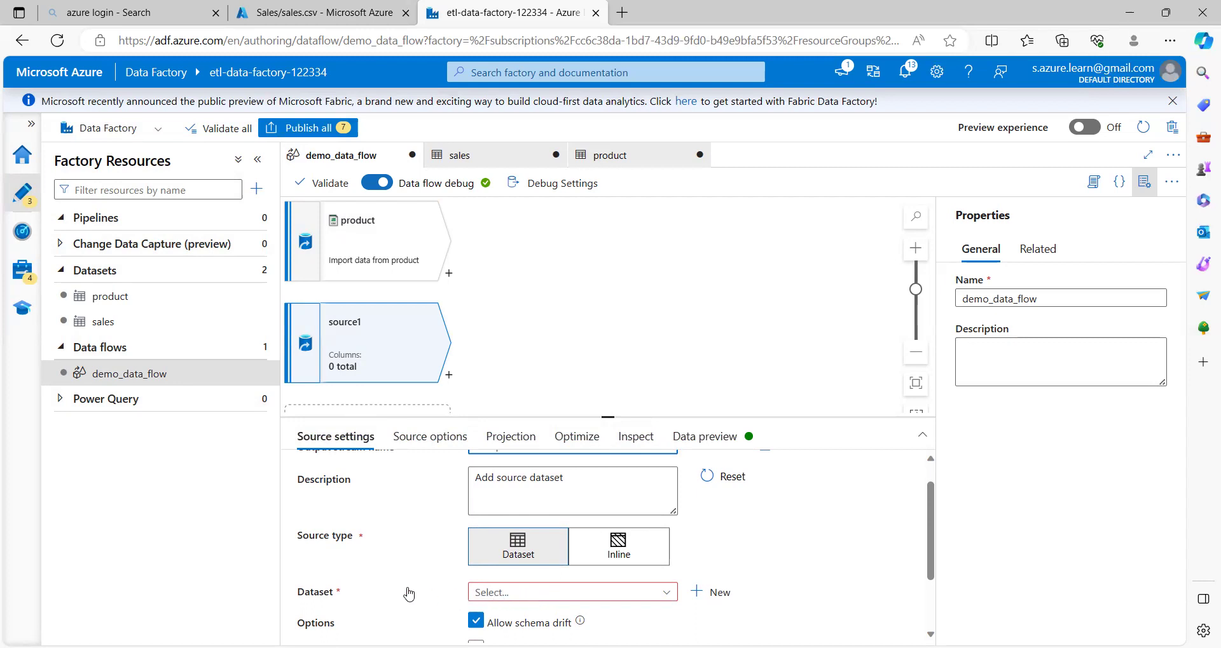
left_click(517, 594)
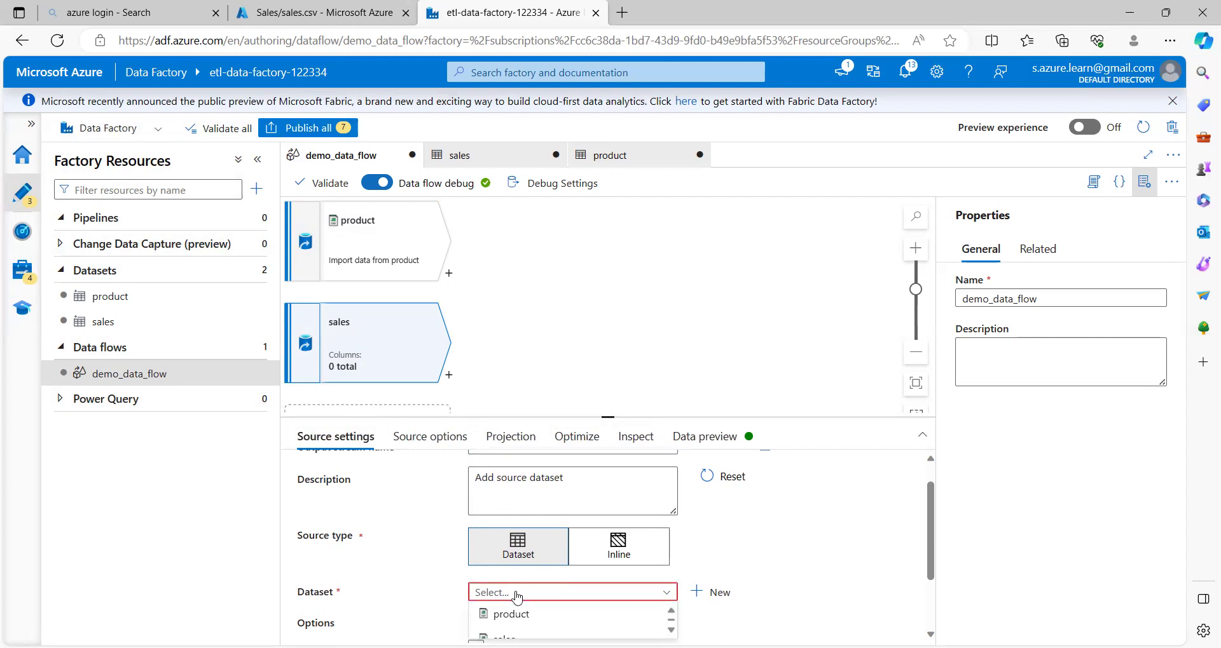
scroll(517, 596, "down", 1)
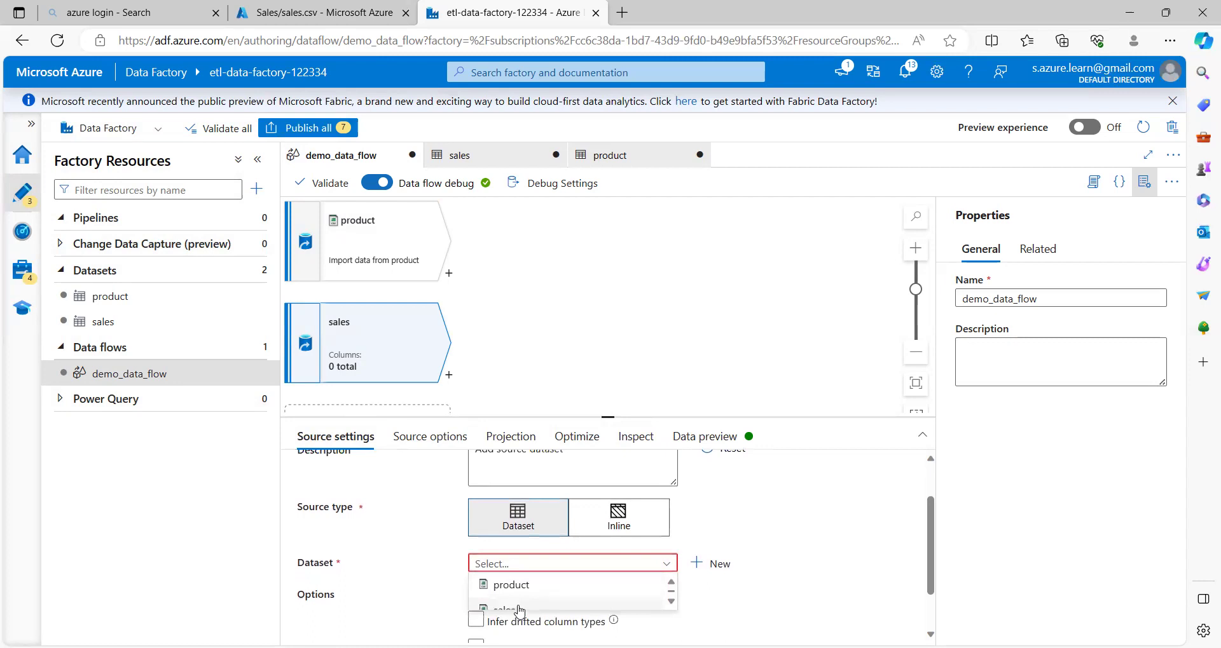
left_click(517, 606)
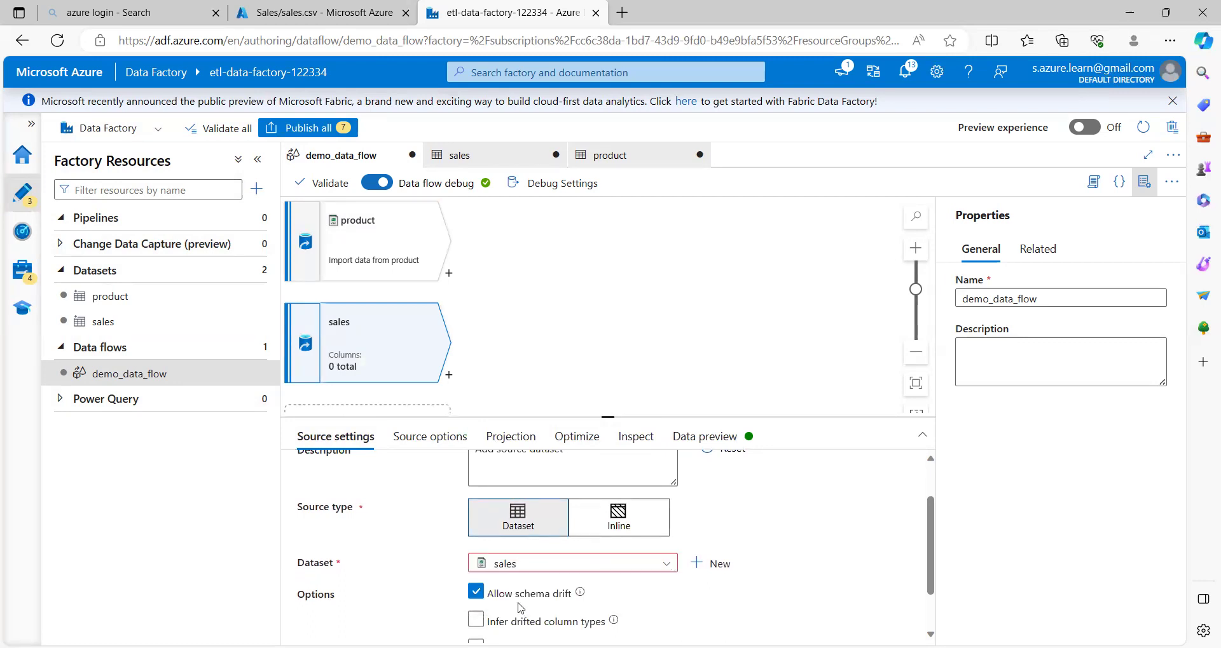
Examine the sales source's schema drift, schema validation and sampling settings and its source options.
scroll(723, 600, "down", 2)
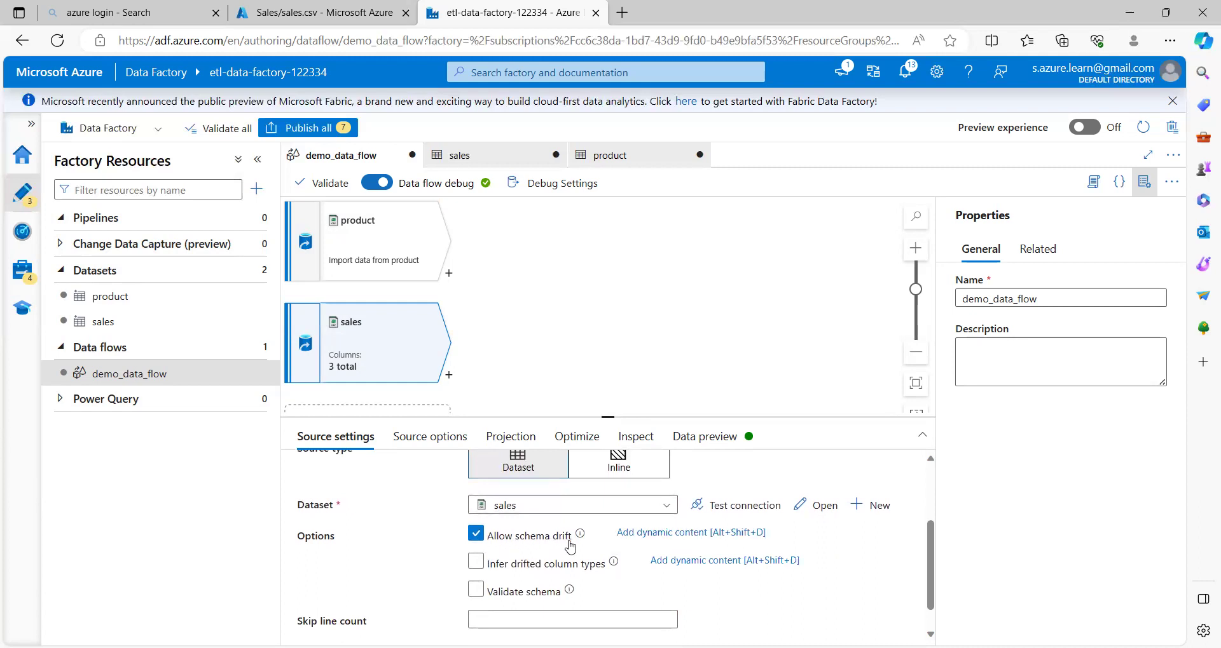
left_click(546, 566)
left_click(511, 568)
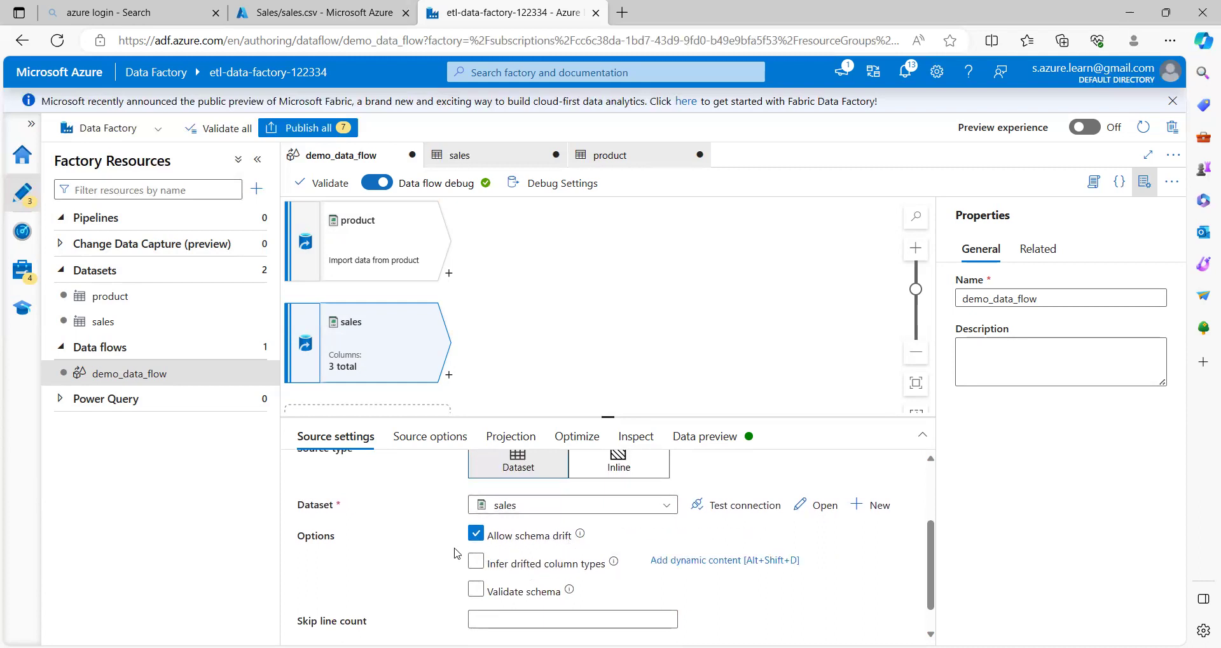
scroll(453, 555, "down", 1)
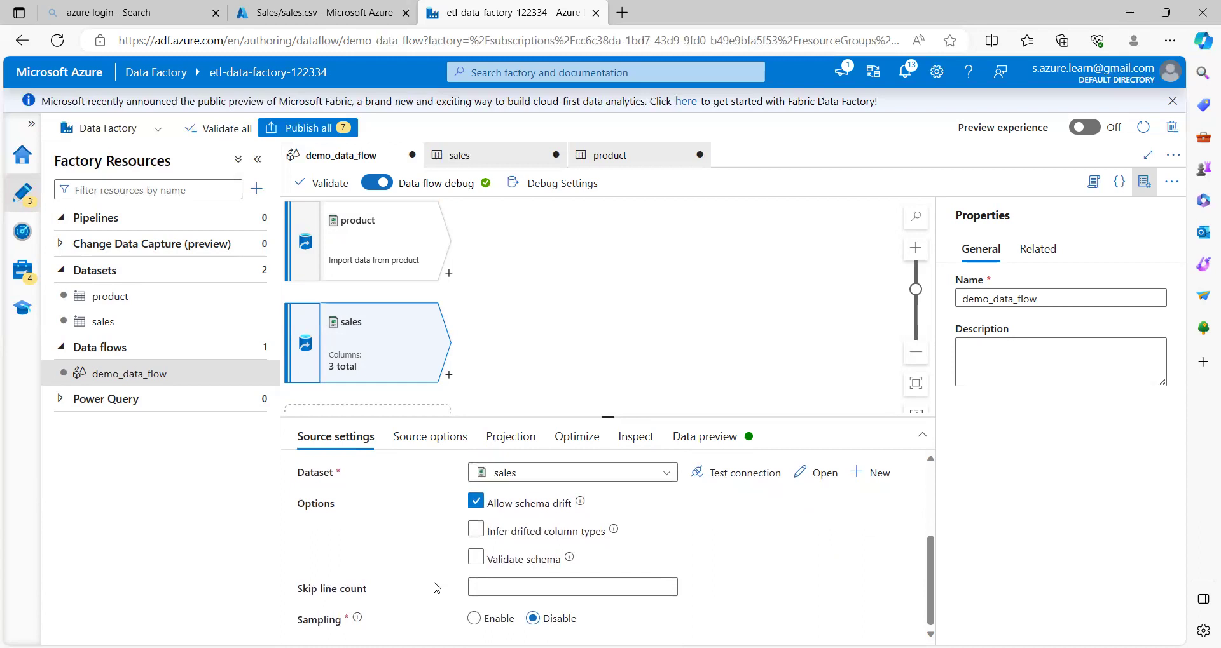
left_click(426, 439)
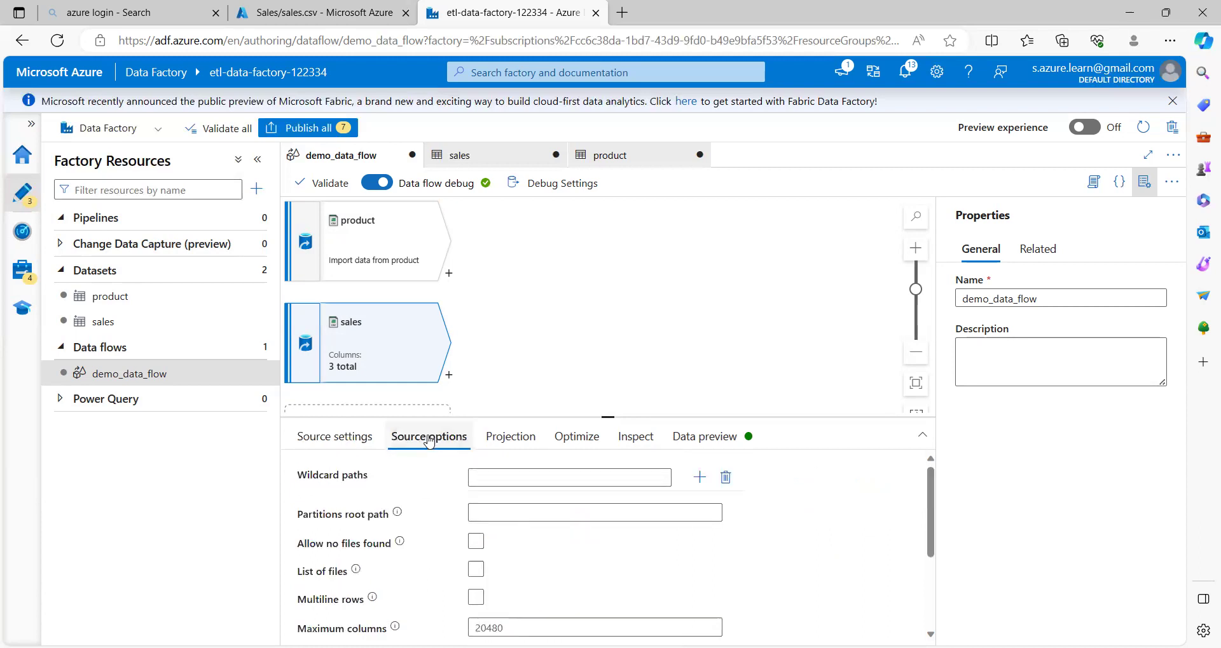
scroll(400, 536, "down", 5)
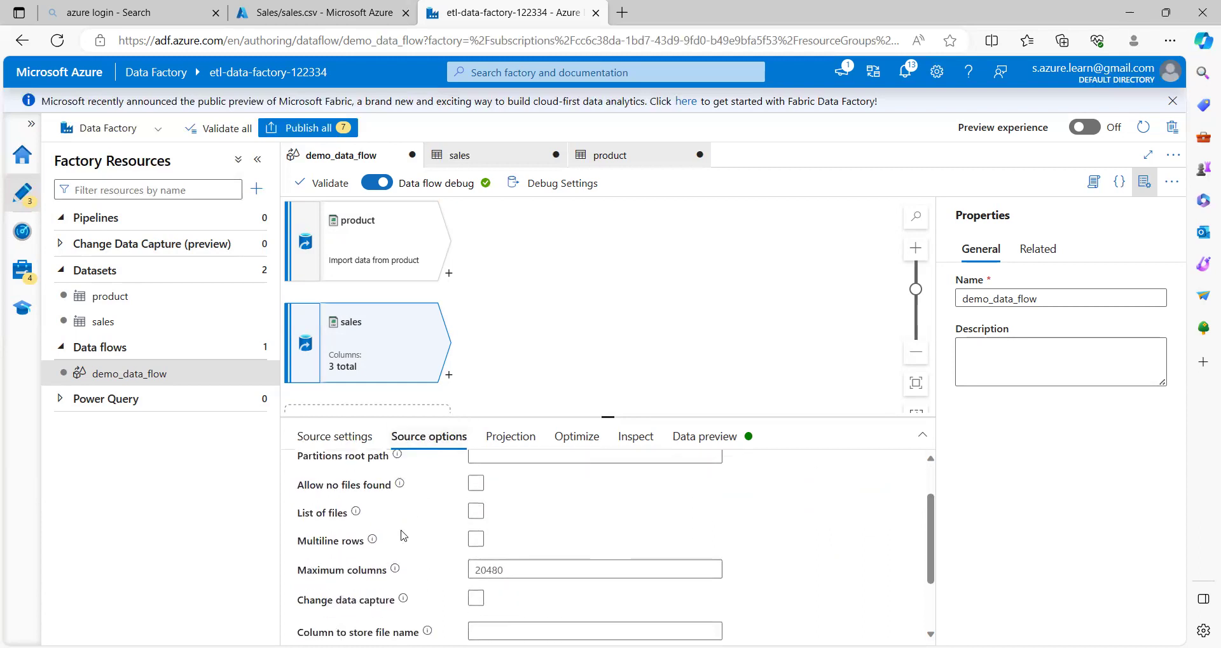
scroll(402, 533, "up", 3)
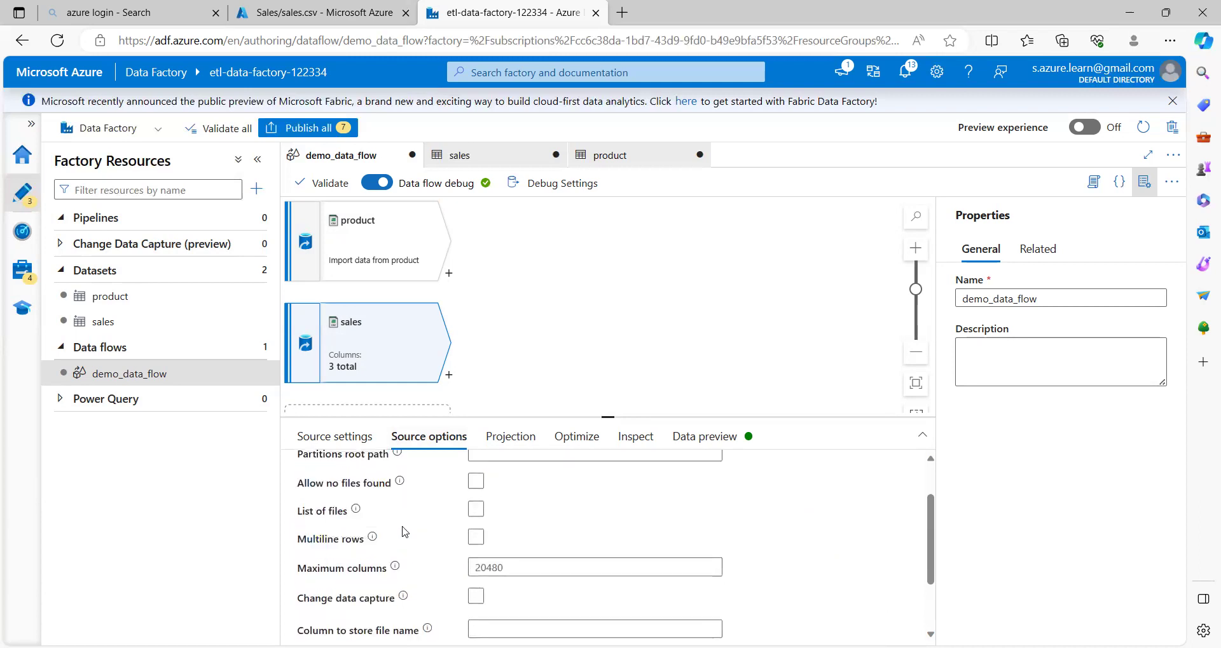
scroll(404, 530, "up", 2)
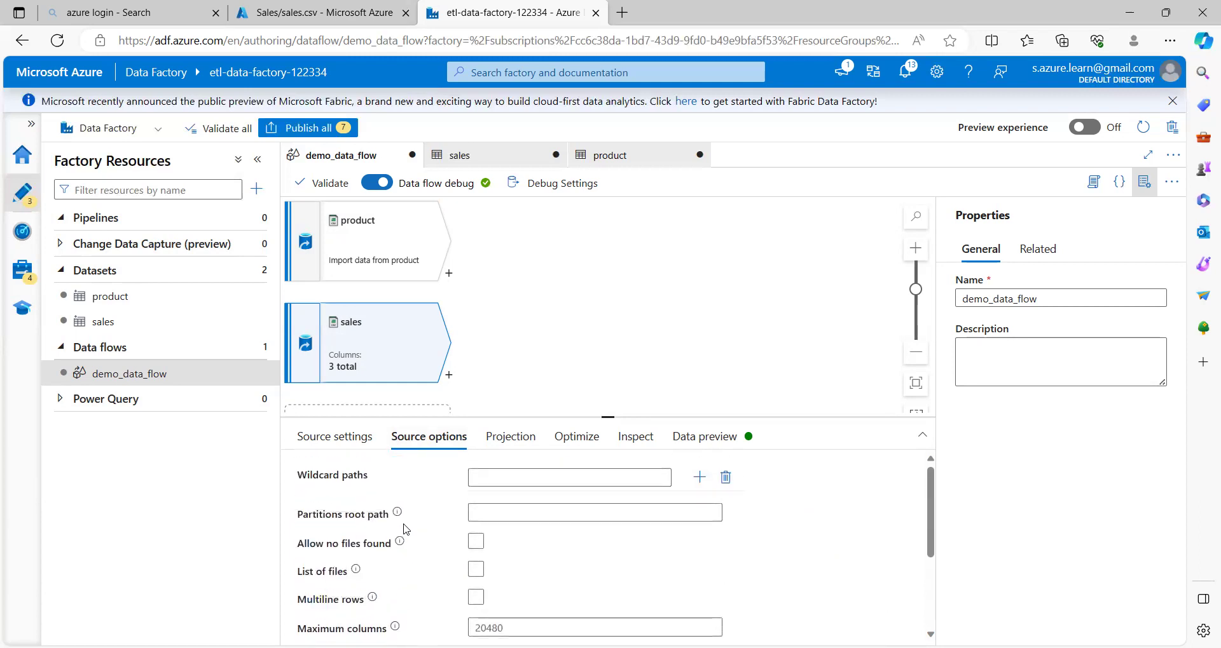
Examine the column types in the sales source's projection and the types offered for the Date column.
left_click(520, 440)
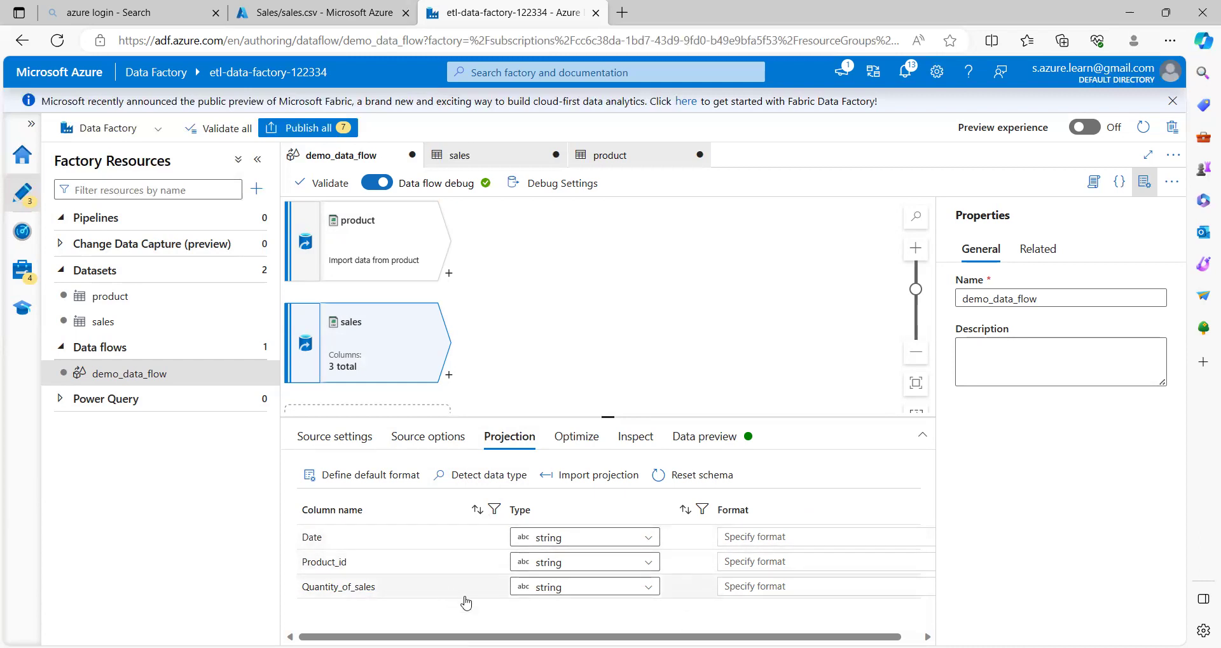
left_click(642, 541)
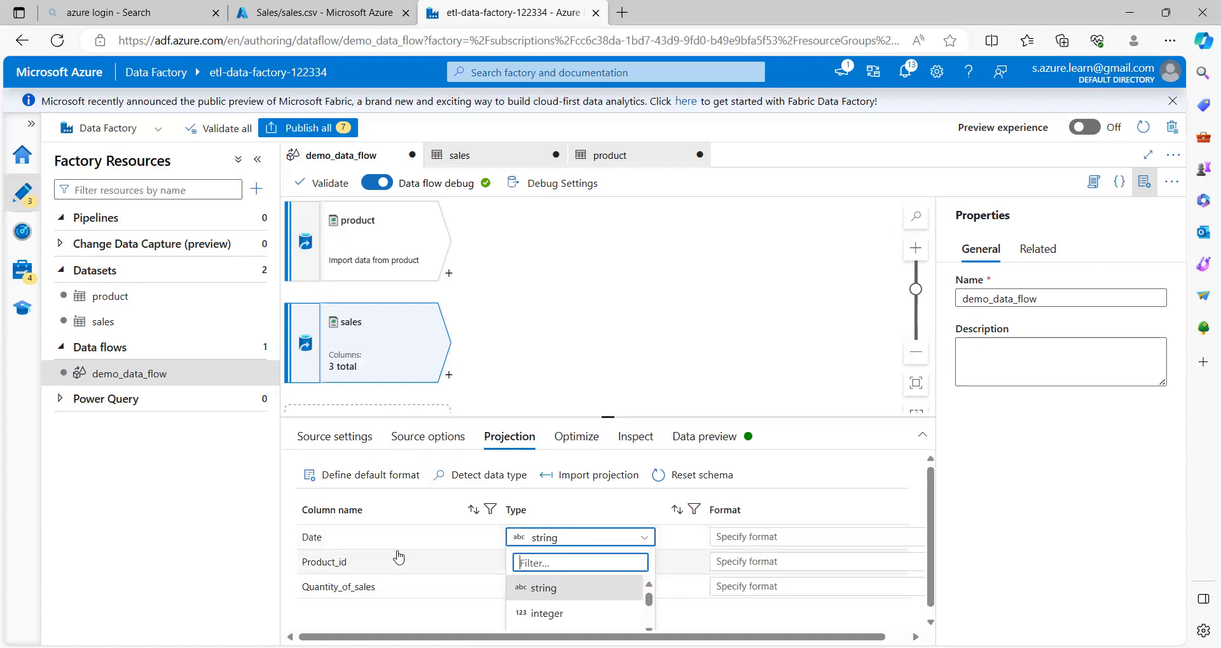
left_click(390, 617)
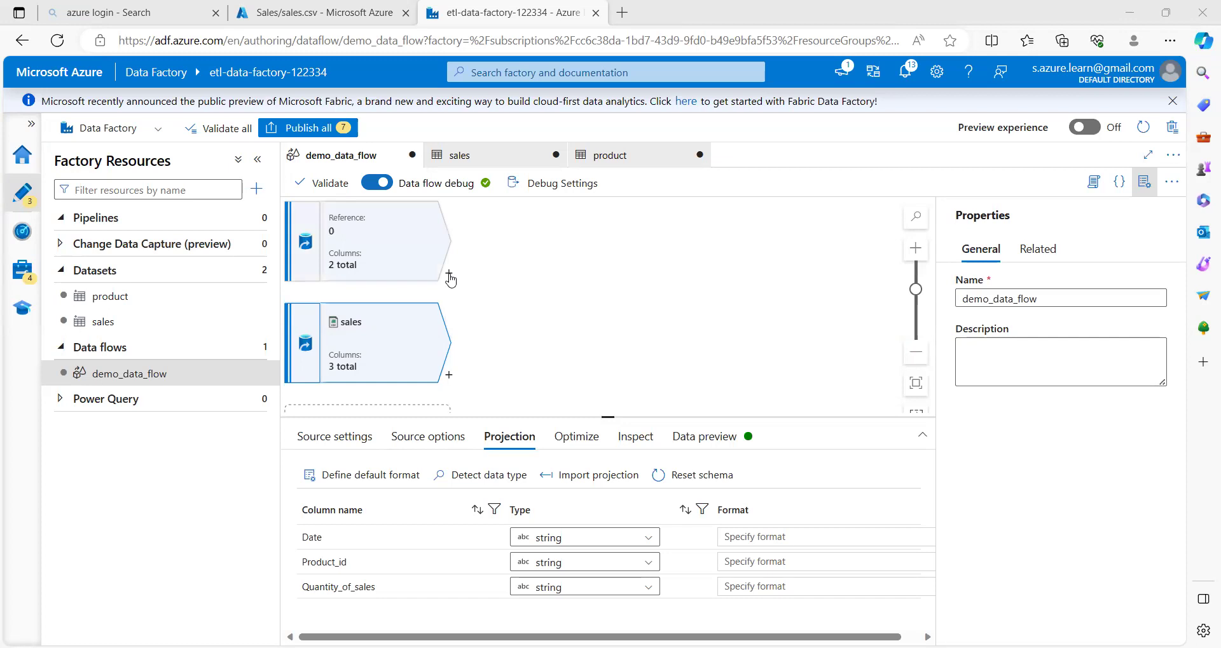
Browse the transformations available for the product source and add a Join transformation after it.
left_click(449, 275)
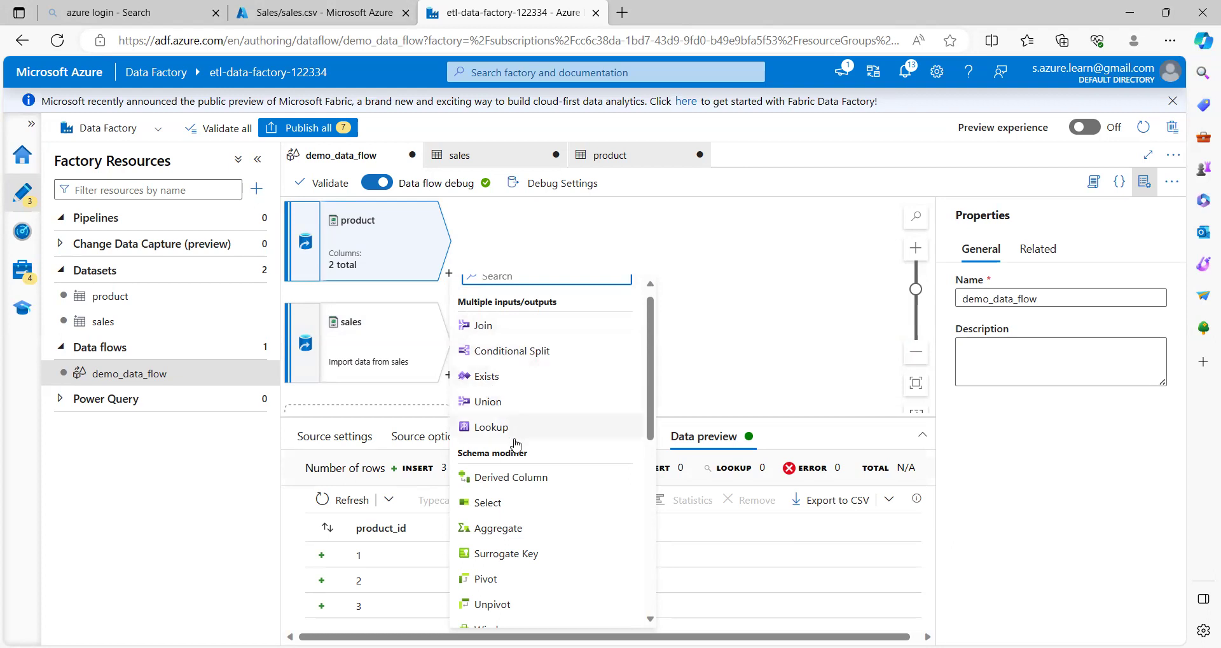
scroll(517, 443, "down", 2)
scroll(518, 445, "down", 1)
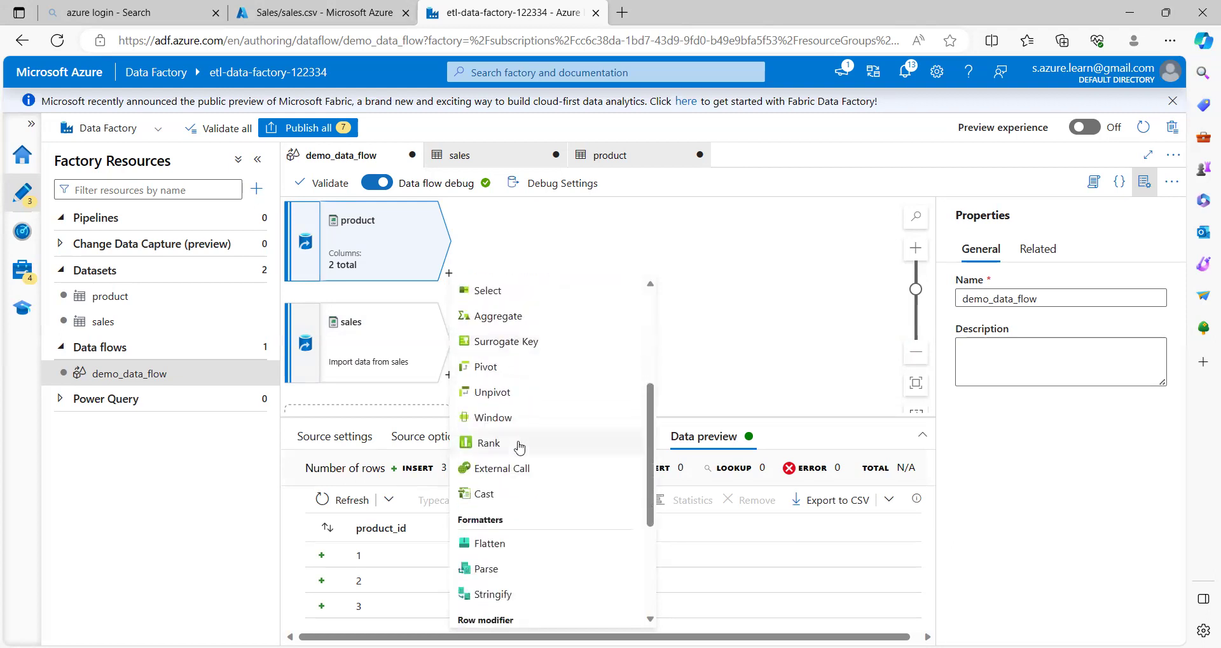
scroll(519, 447, "down", 2)
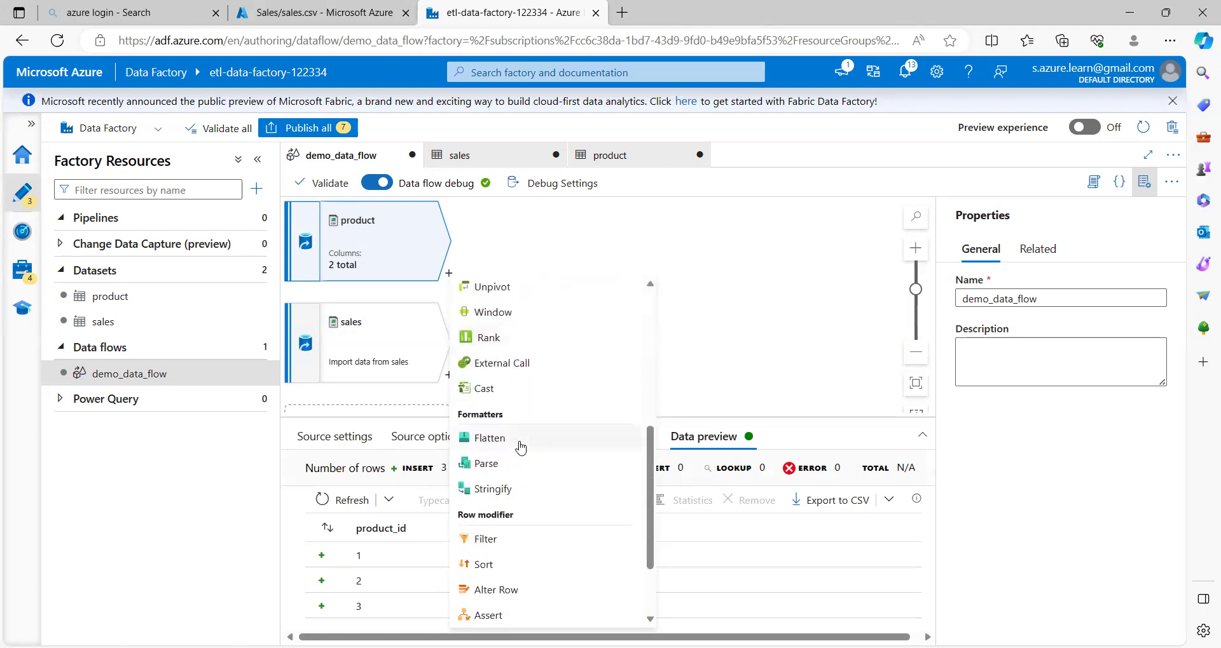
scroll(521, 447, "up", 5)
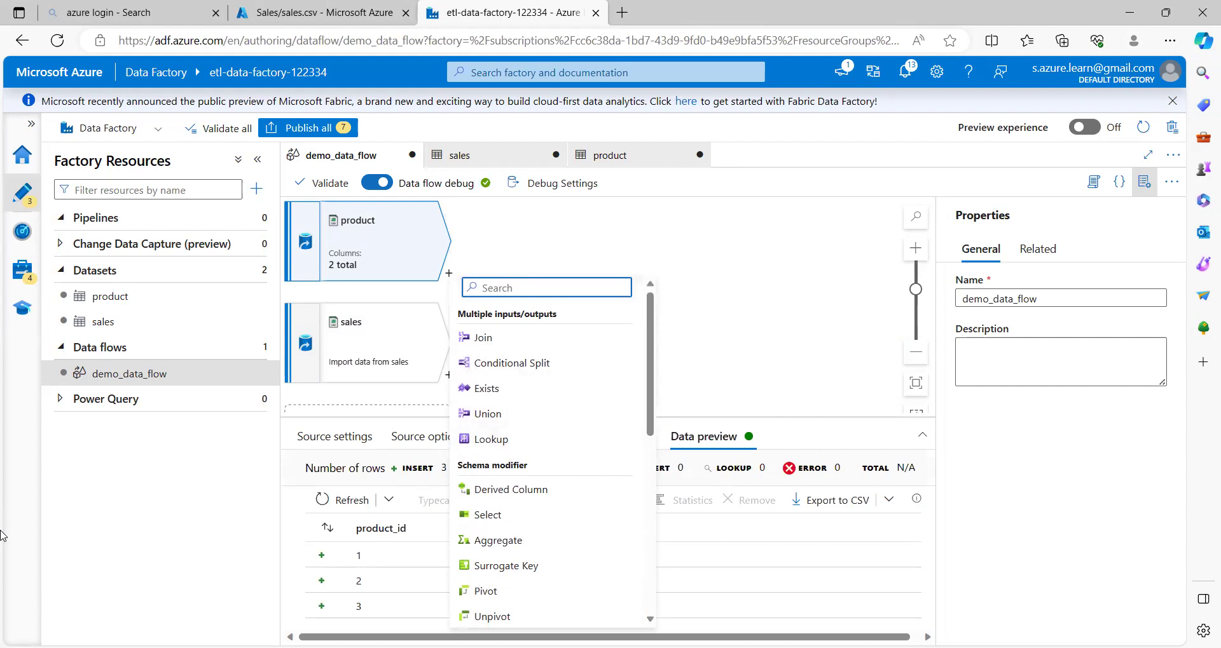
type("join")
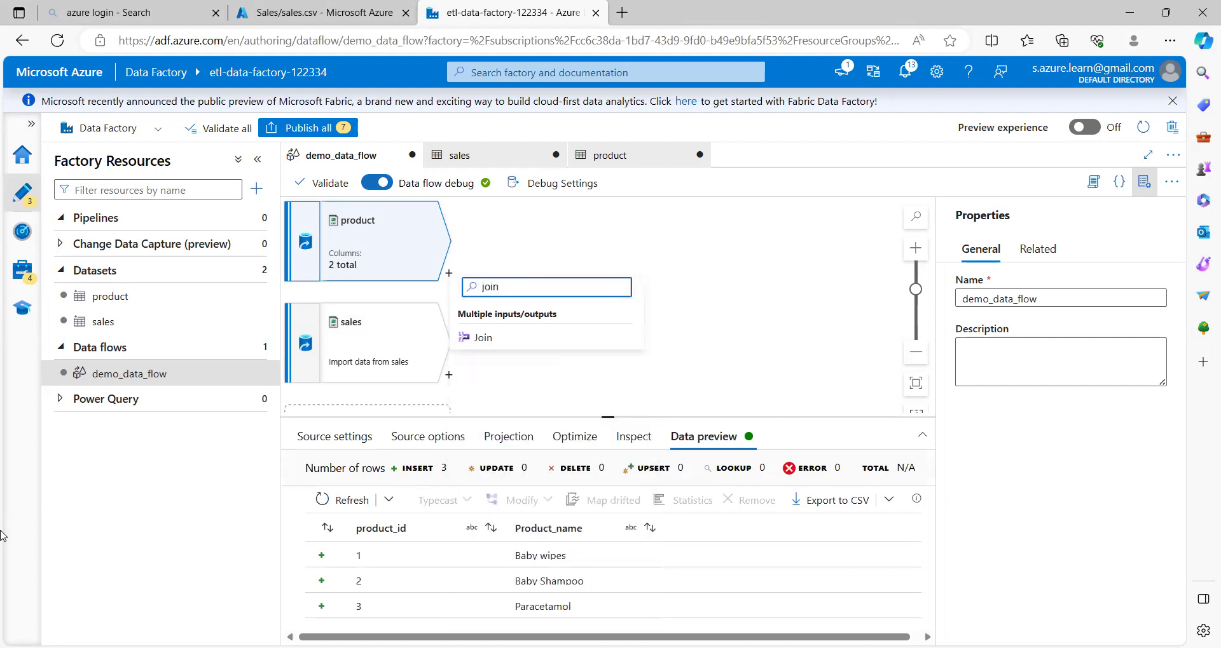
key("BackSpace")
key("BackSpace")
key("BackSpace")
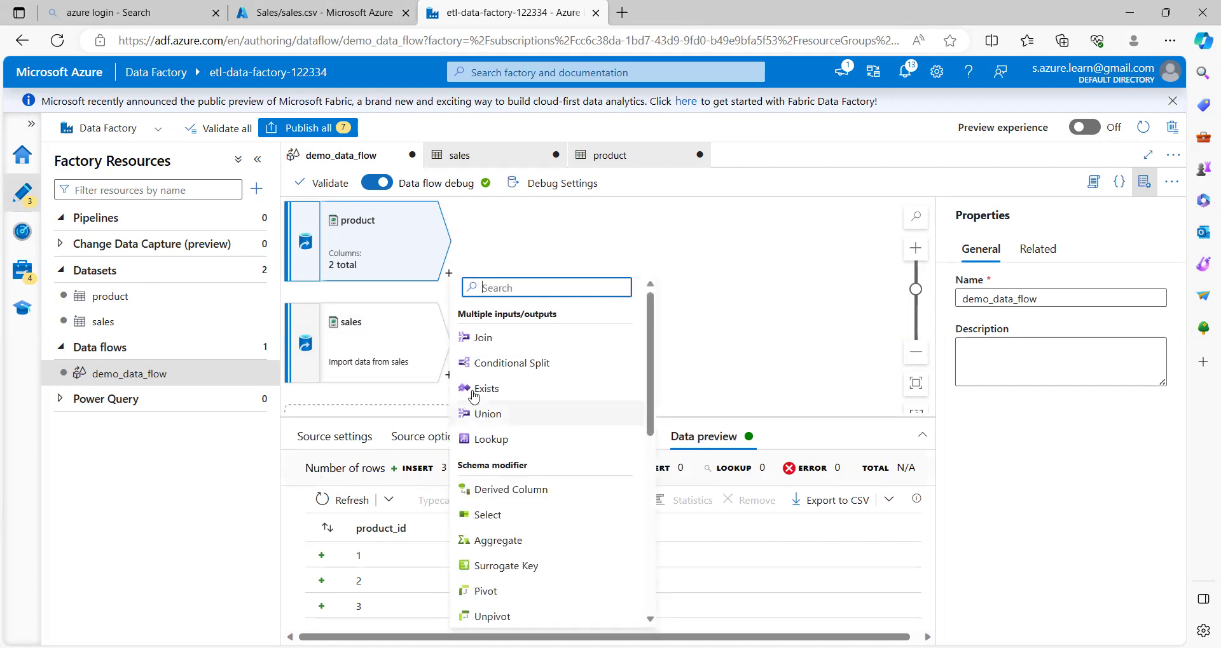
left_click(499, 344)
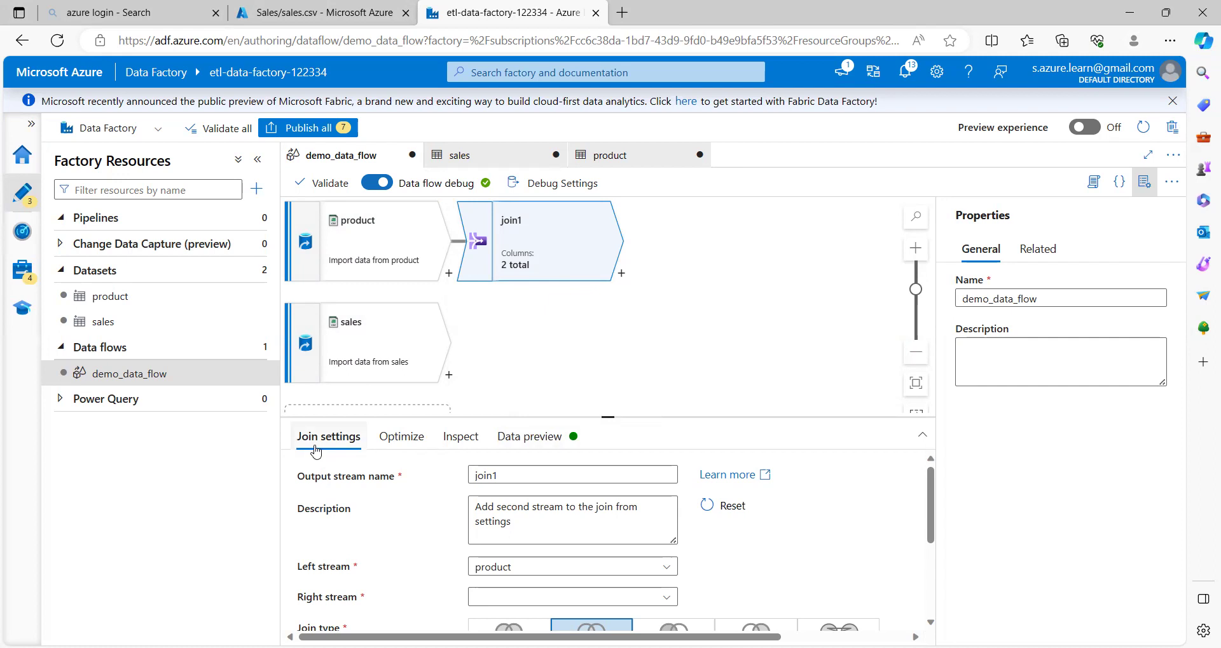
Name the join's output stream JoinProductAndSales and set sales as its right stream.
double_click(486, 475)
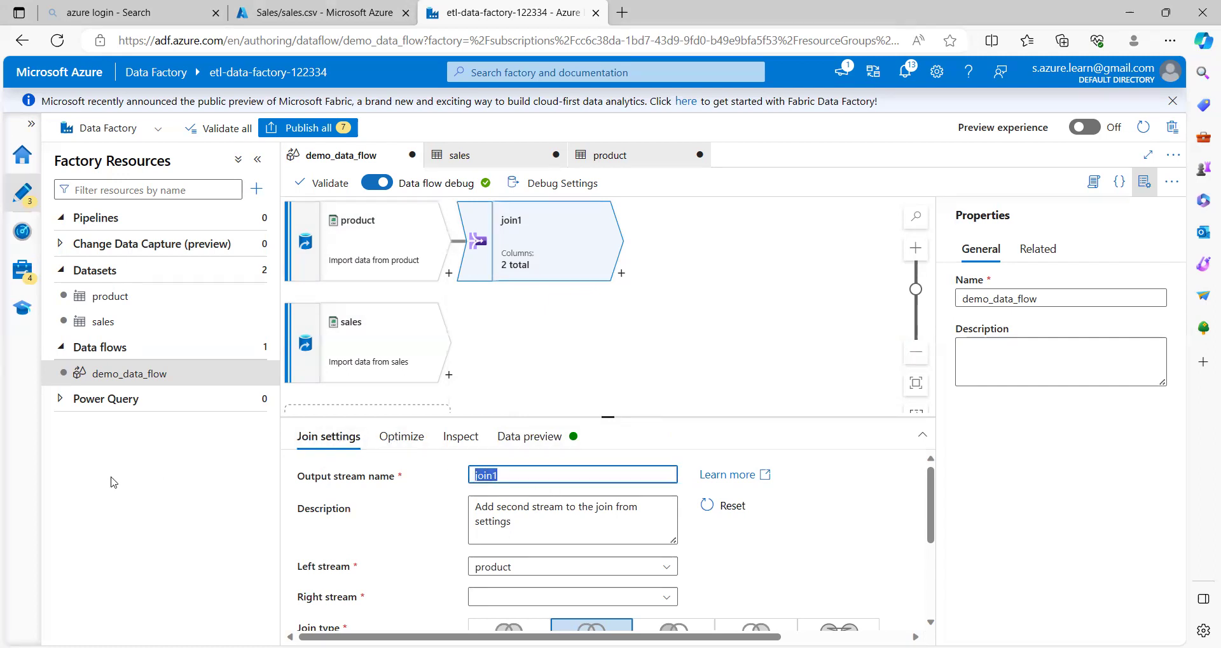
type("J")
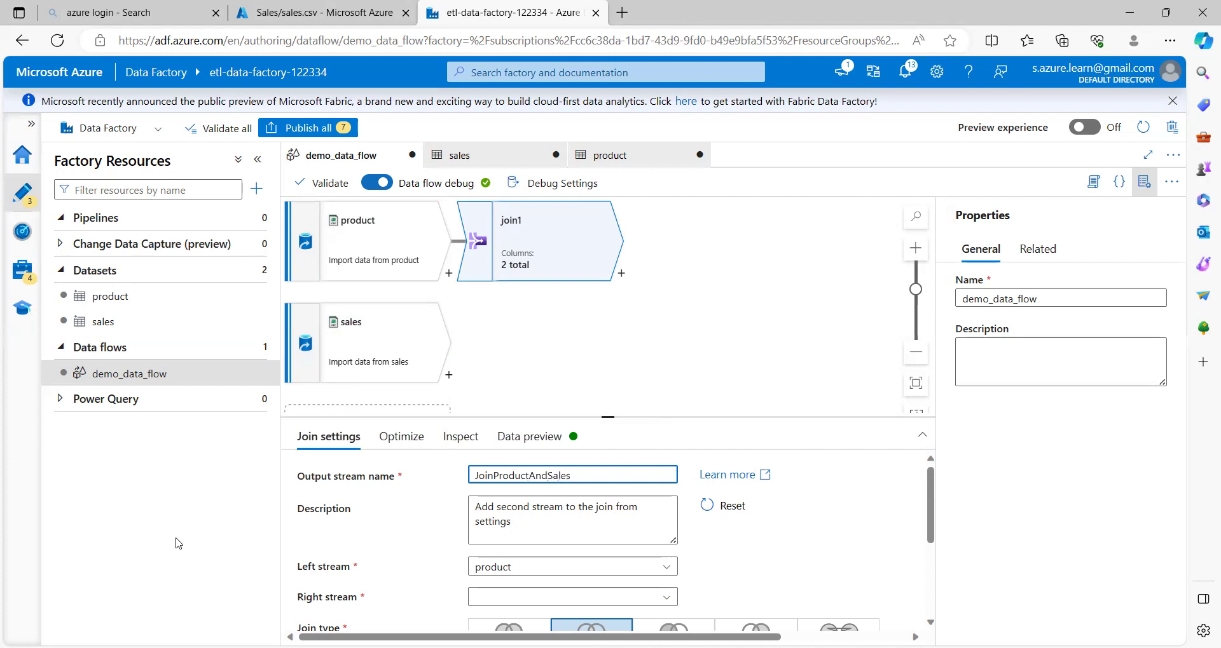
scroll(364, 533, "down", 1)
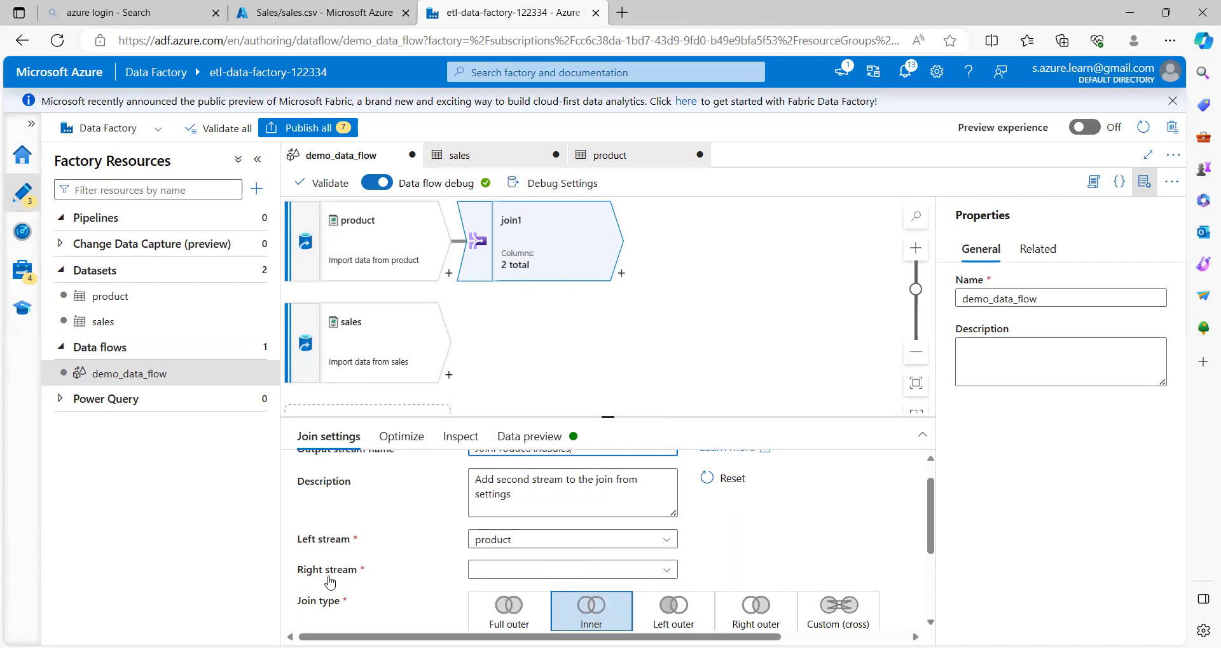
left_click_drag(304, 575, 373, 581)
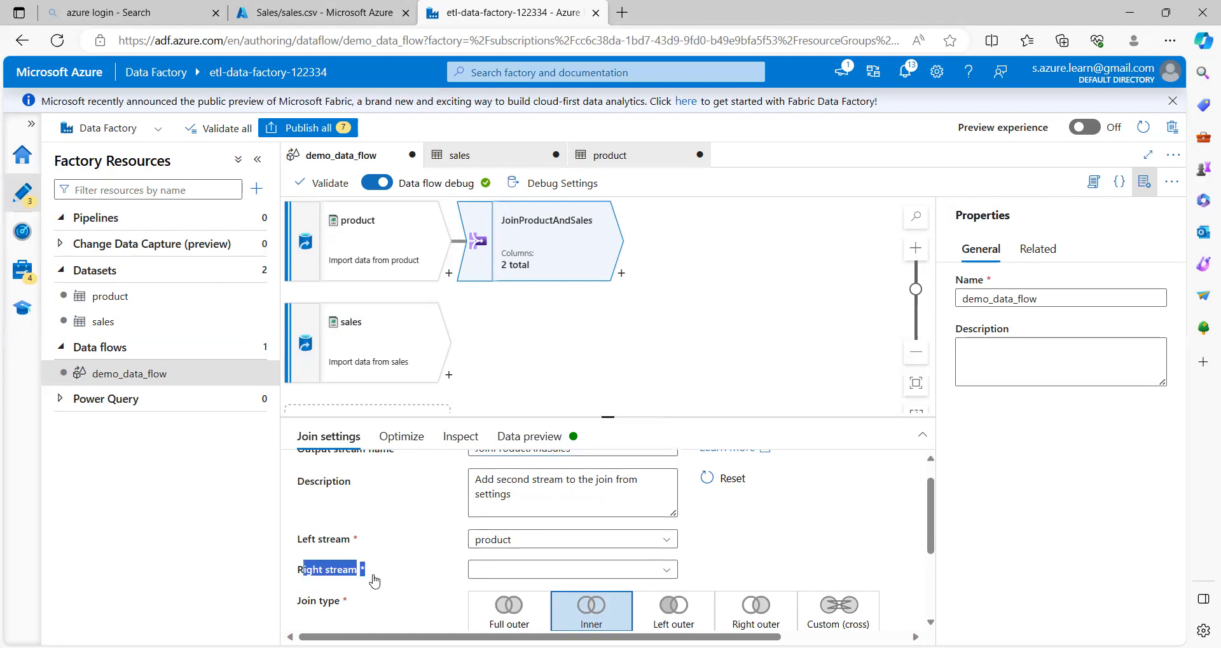
left_click(521, 575)
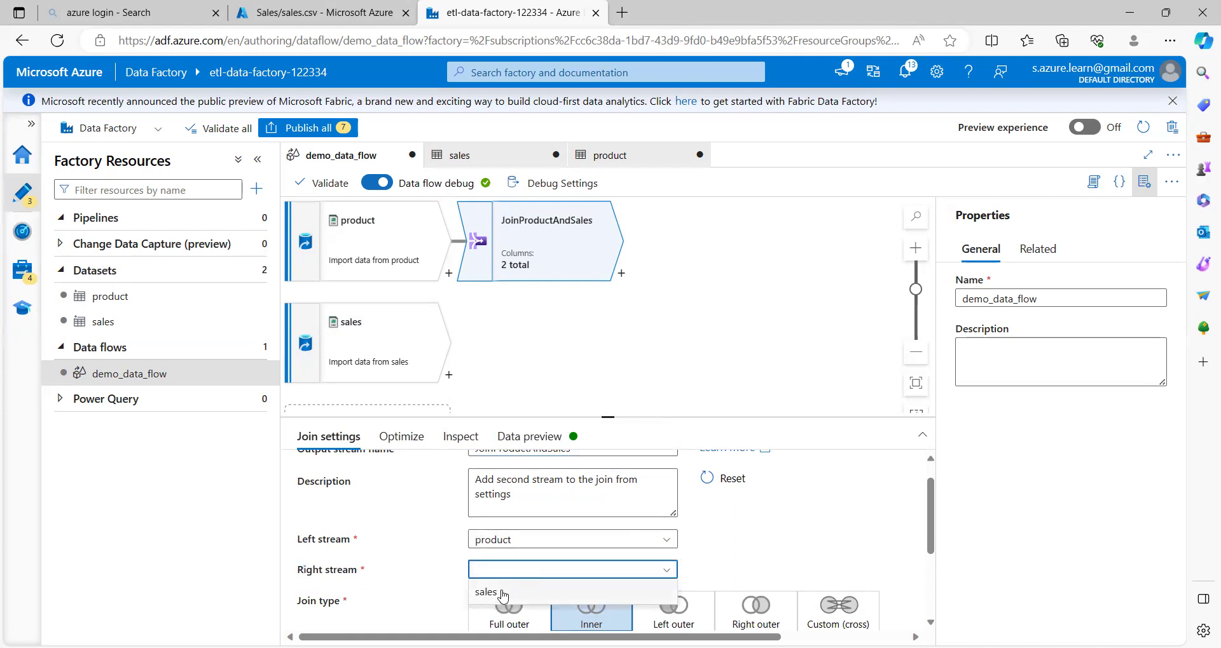
left_click(503, 590)
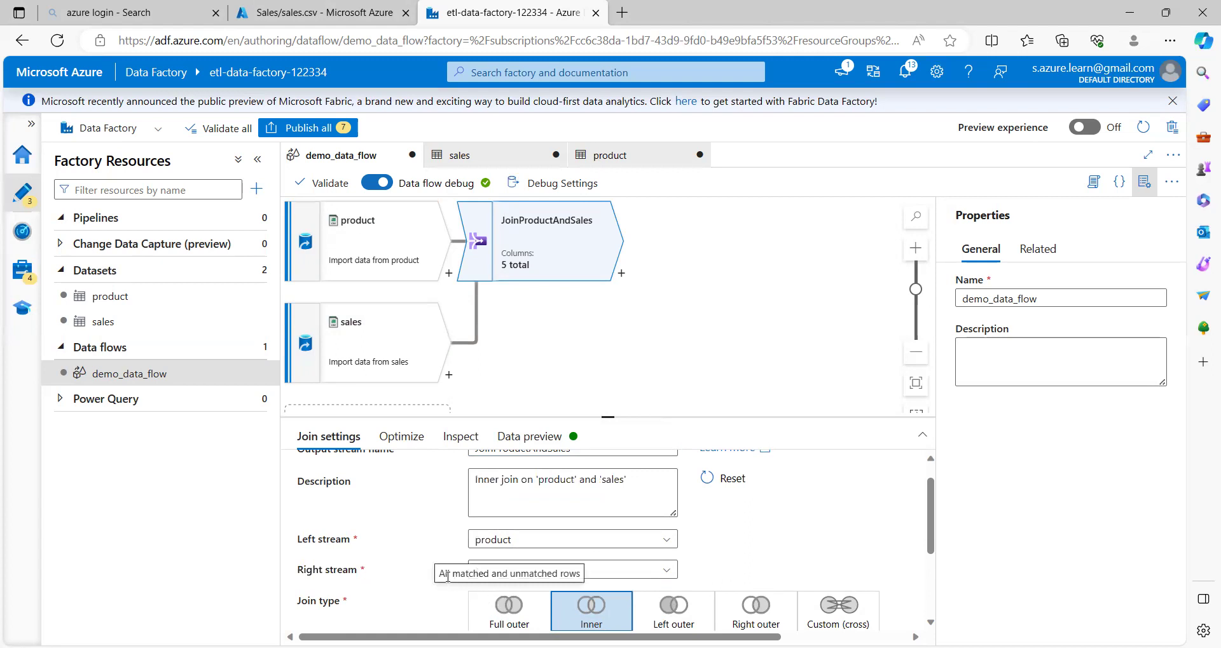
left_click(552, 551)
left_click(414, 568)
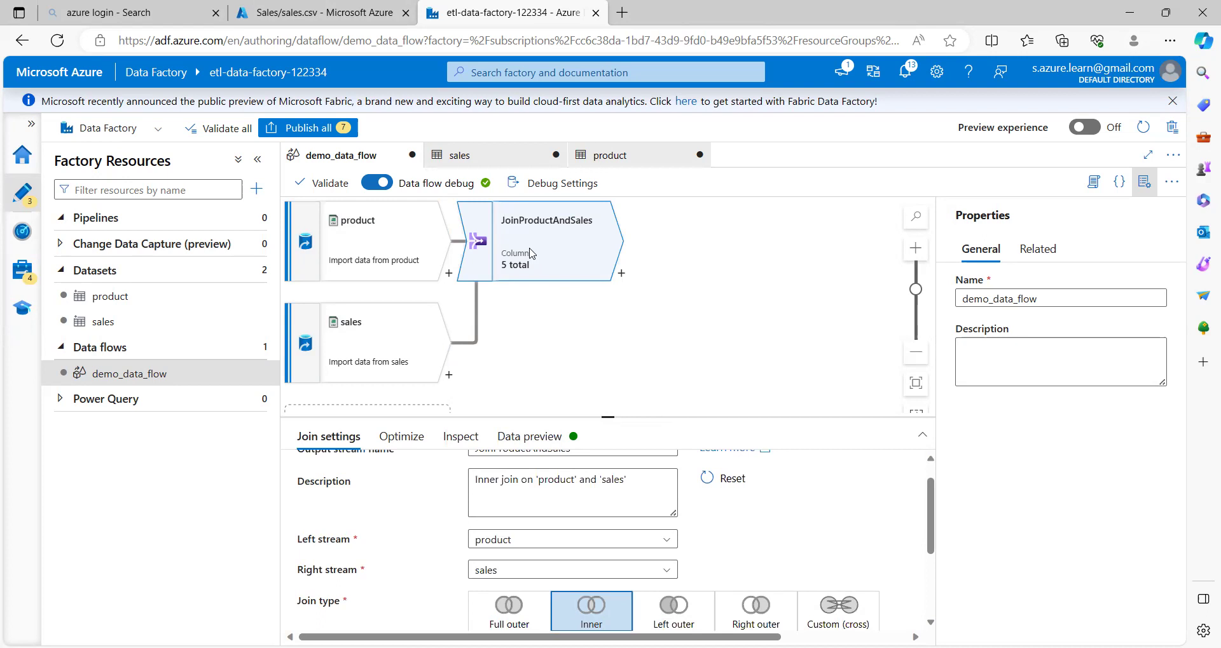
Delete the JoinProductAndSales transformation from the data flow.
key("Delete")
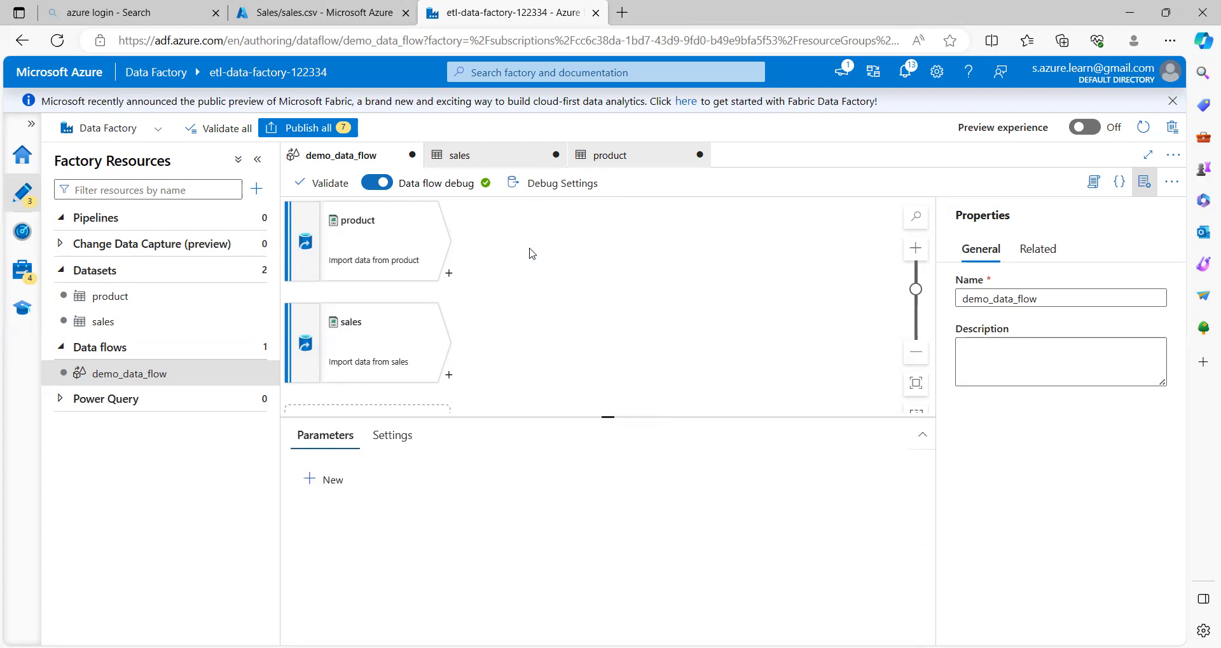
Add a Join transformation after the sales source and set product as its right stream.
left_click(449, 379)
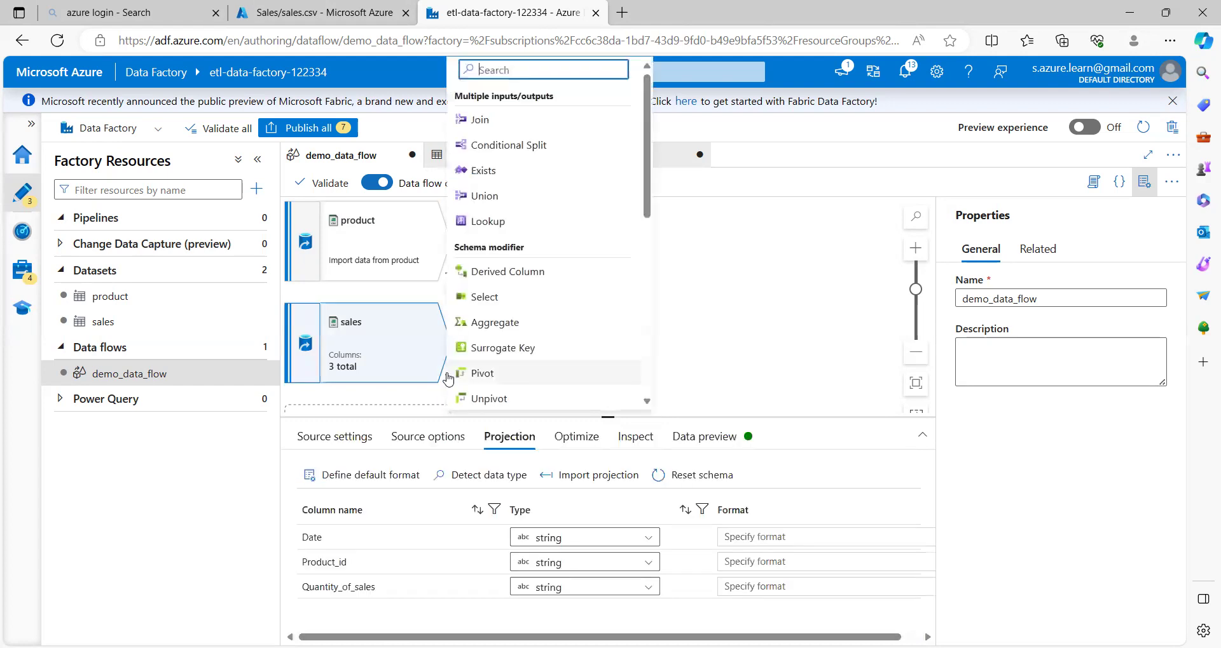
left_click(507, 122)
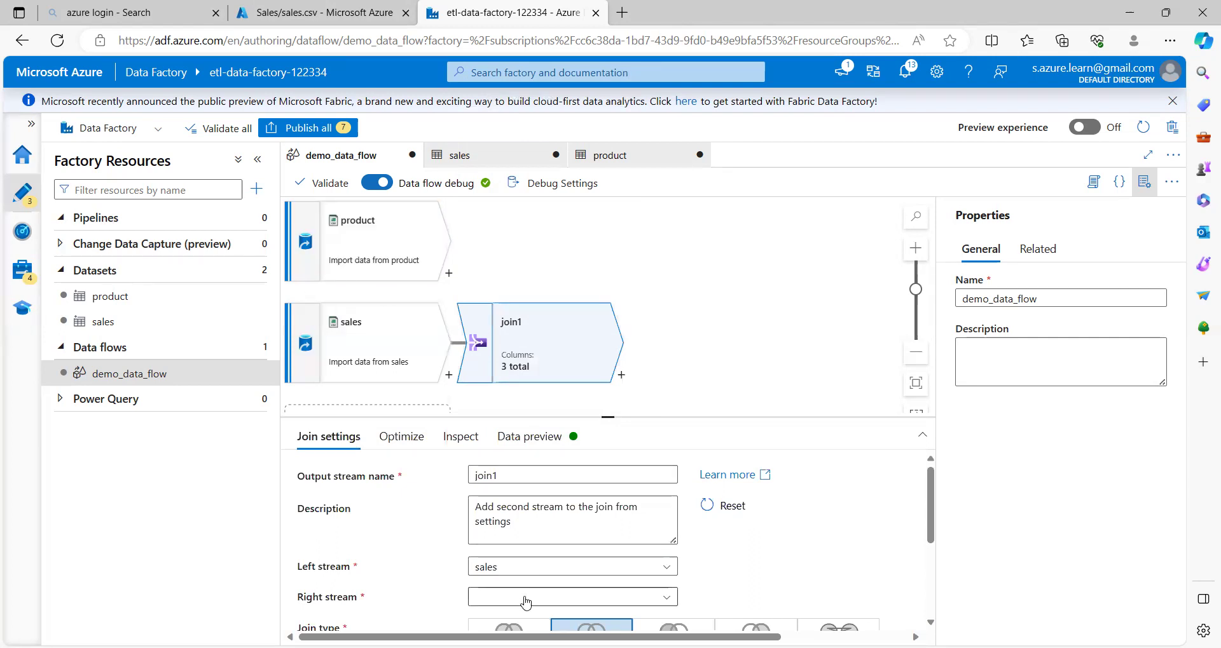
scroll(526, 602, "down", 1)
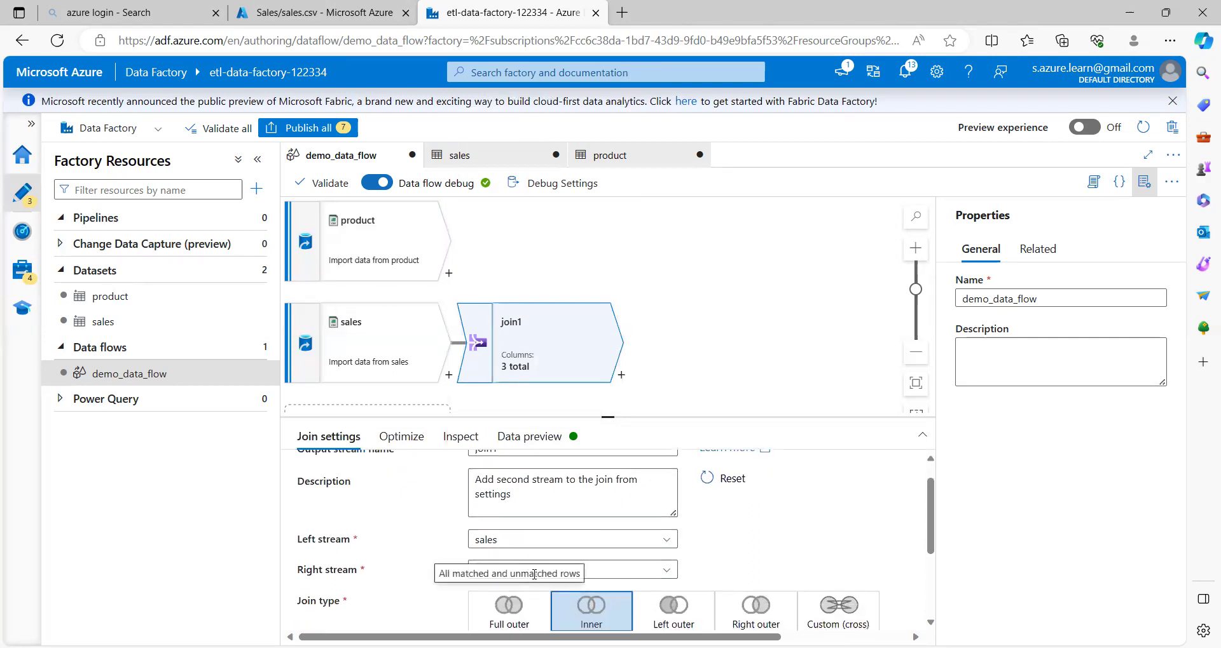
left_click(653, 570)
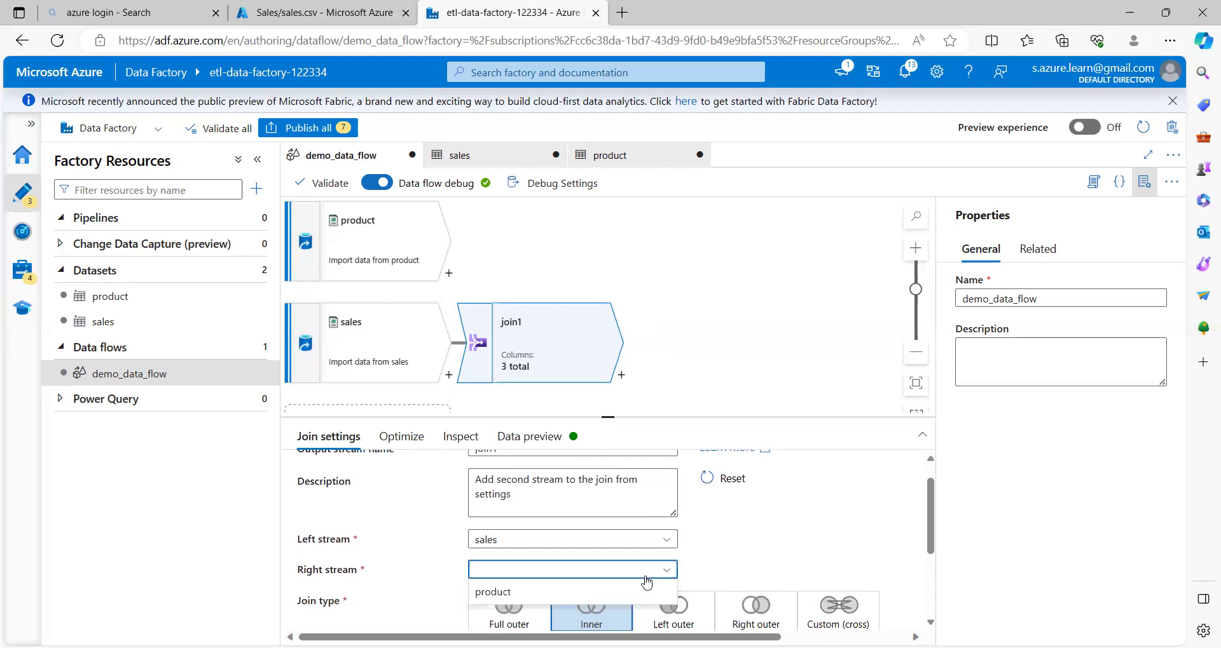
left_click(509, 595)
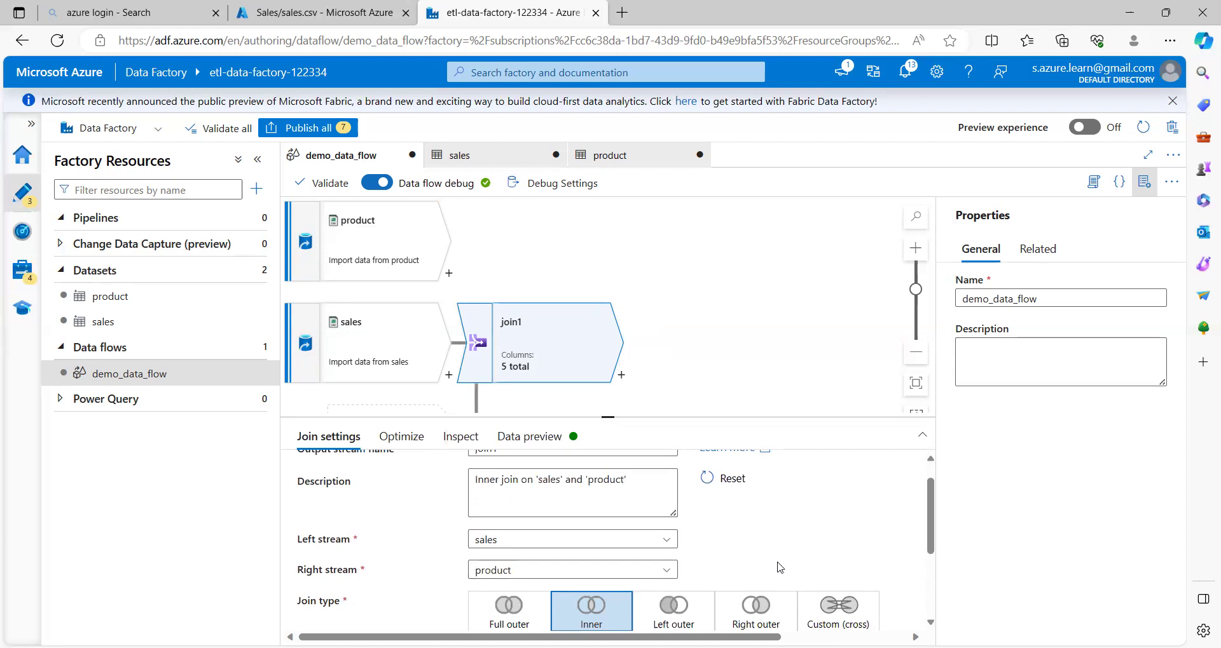
Set the join condition to match the sales column Product_id with the product column product_id using ==.
scroll(775, 569, "down", 1)
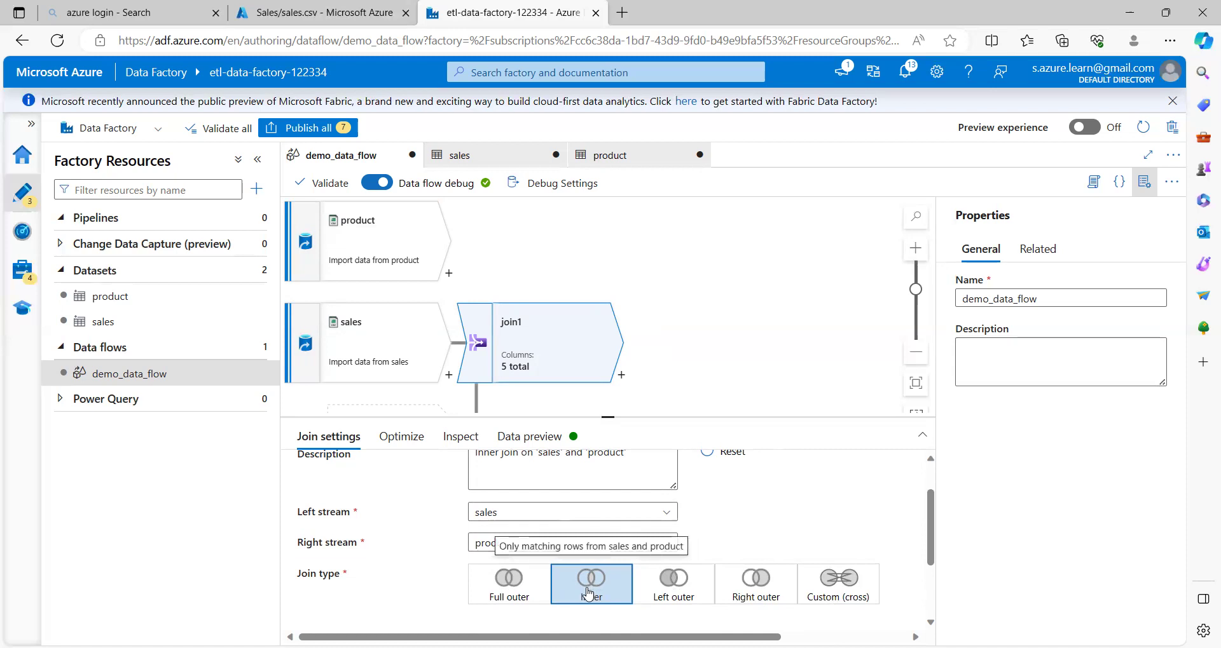
scroll(579, 601, "down", 3)
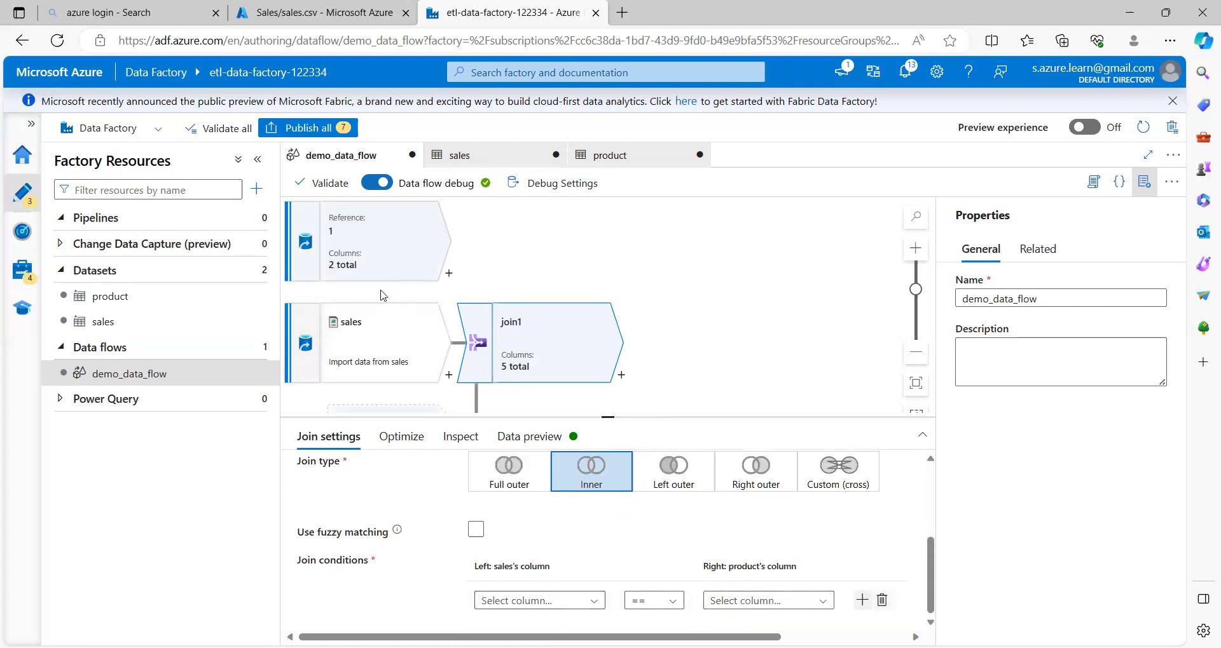
scroll(620, 379, "down", 3)
scroll(619, 379, "up", 2)
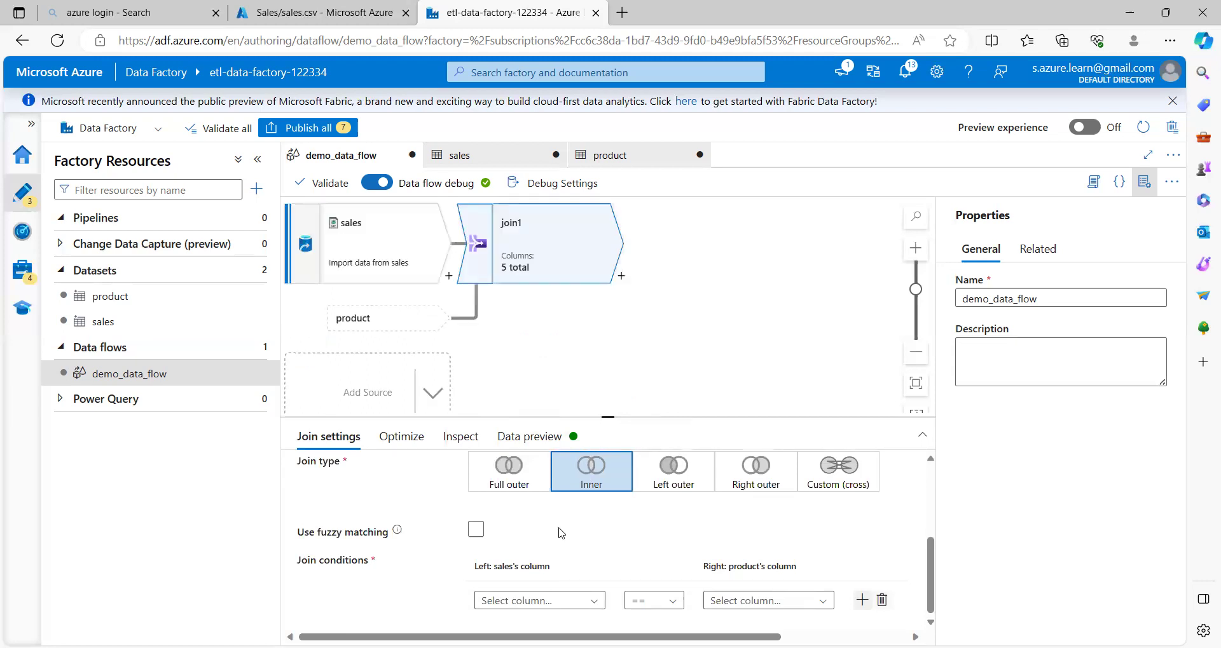
scroll(598, 344, "up", 2)
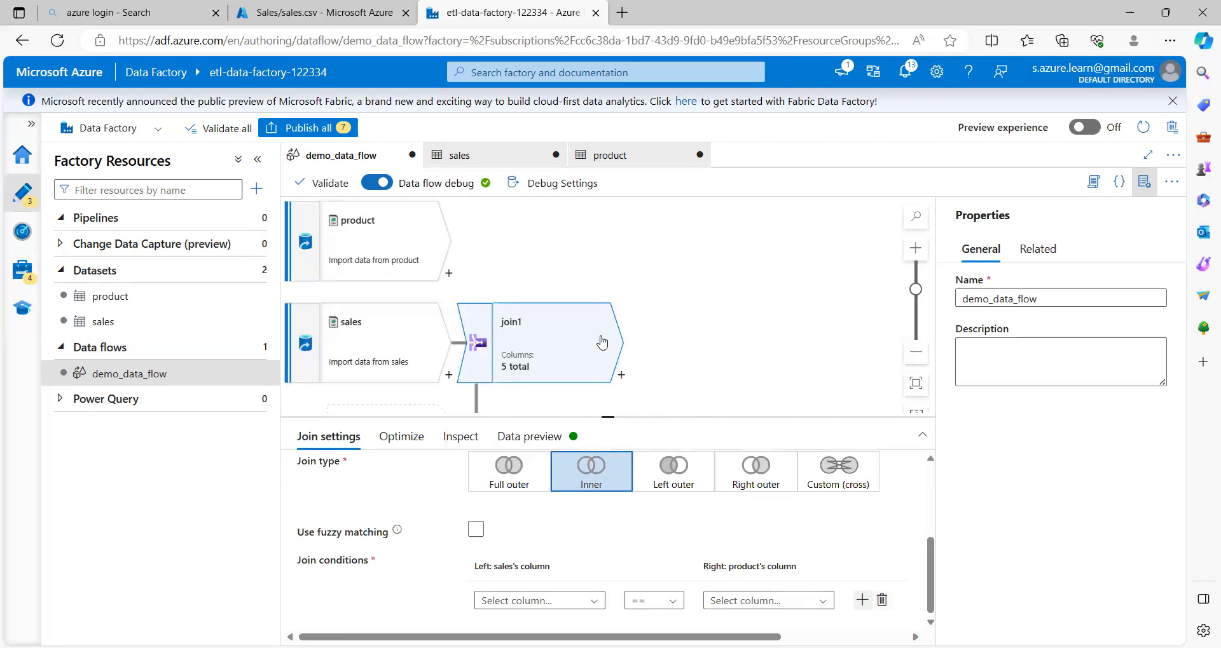
left_click(565, 603)
scroll(572, 589, "down", 2)
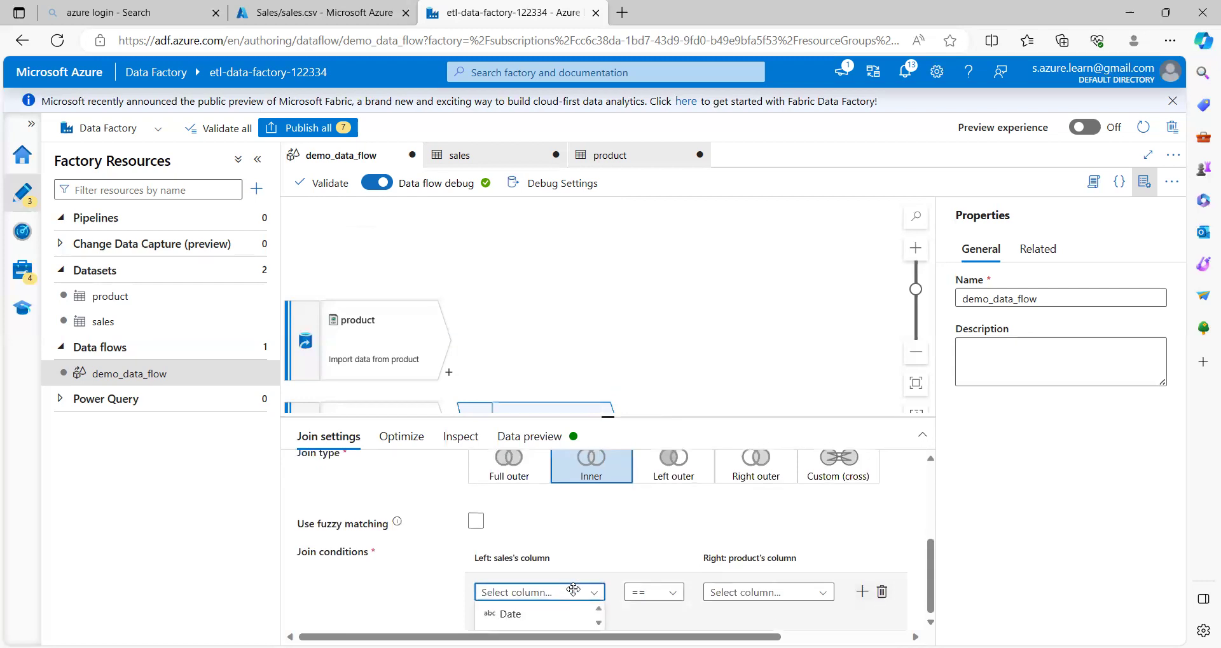
scroll(578, 614, "down", 2)
left_click(546, 614)
scroll(727, 591, "down", 1)
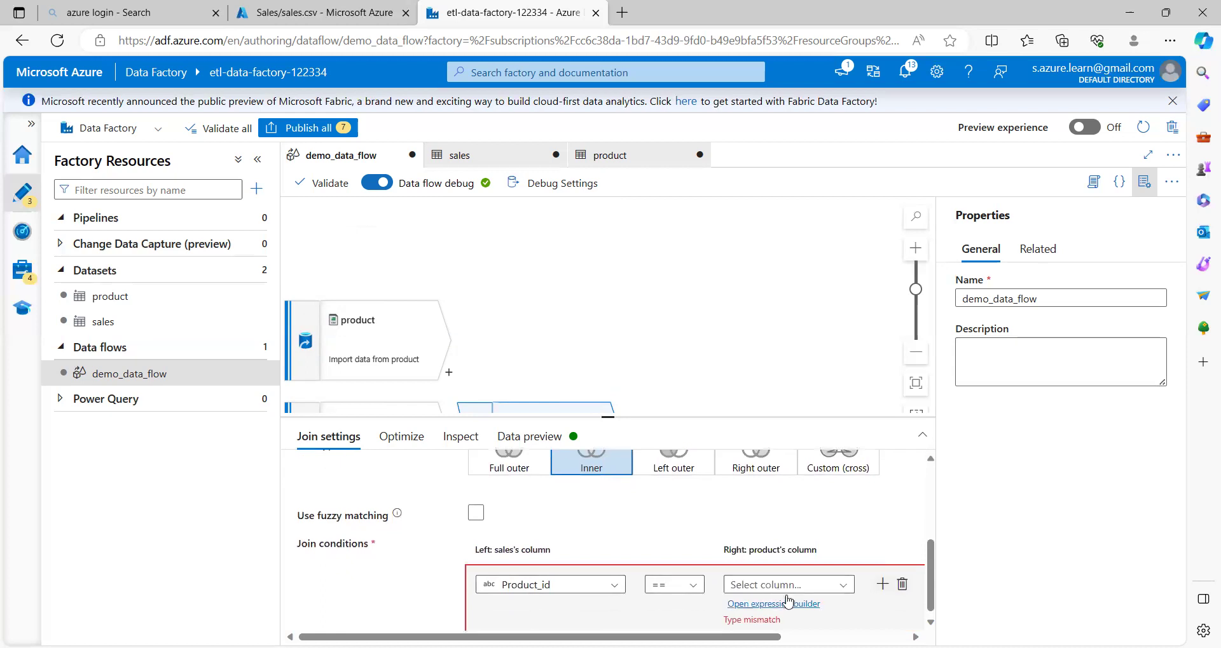
left_click(794, 587)
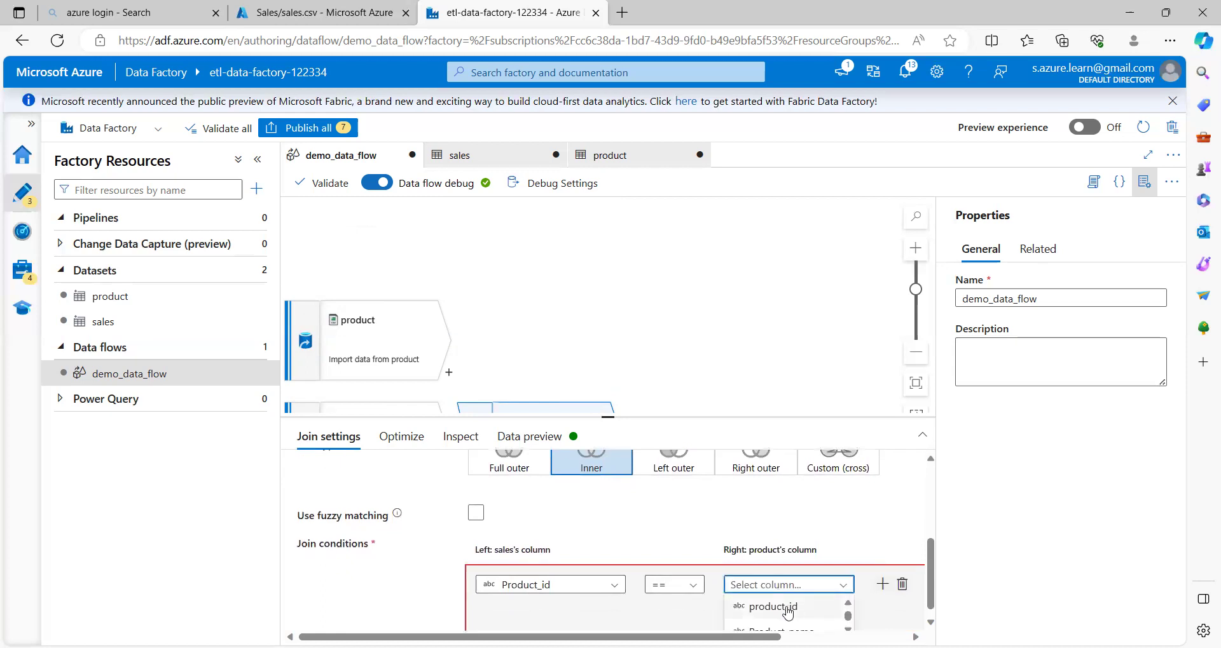
left_click(787, 611)
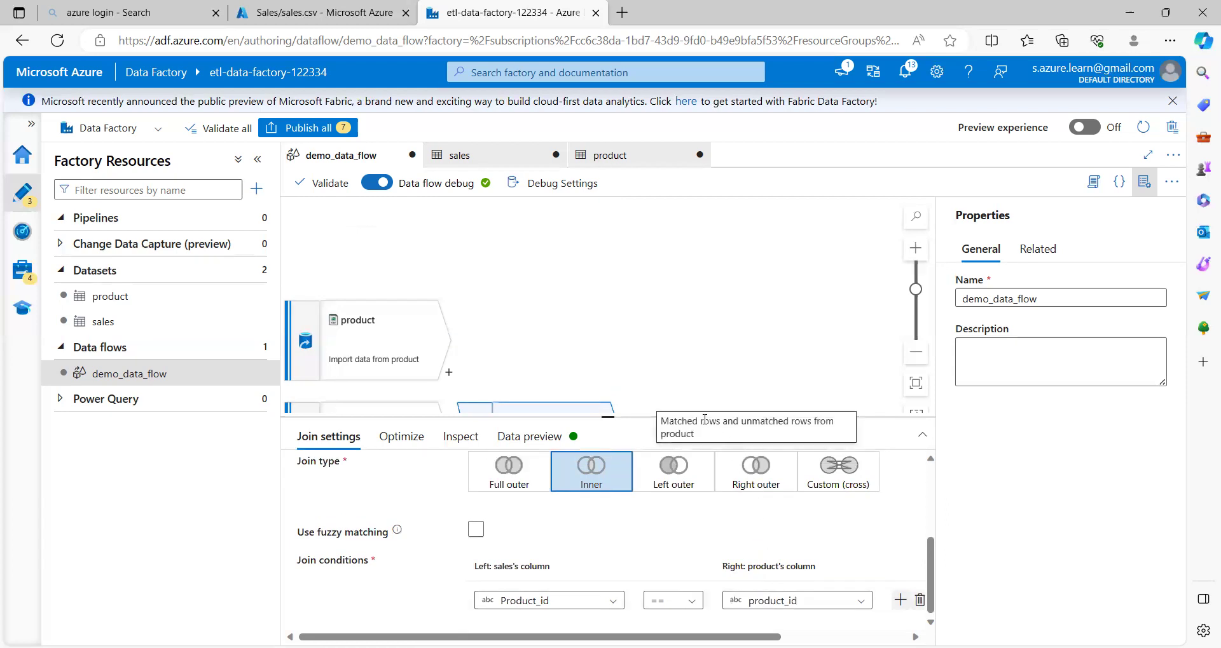
Load the join's data preview and examine the joined rows and columns.
scroll(722, 242, "down", 3)
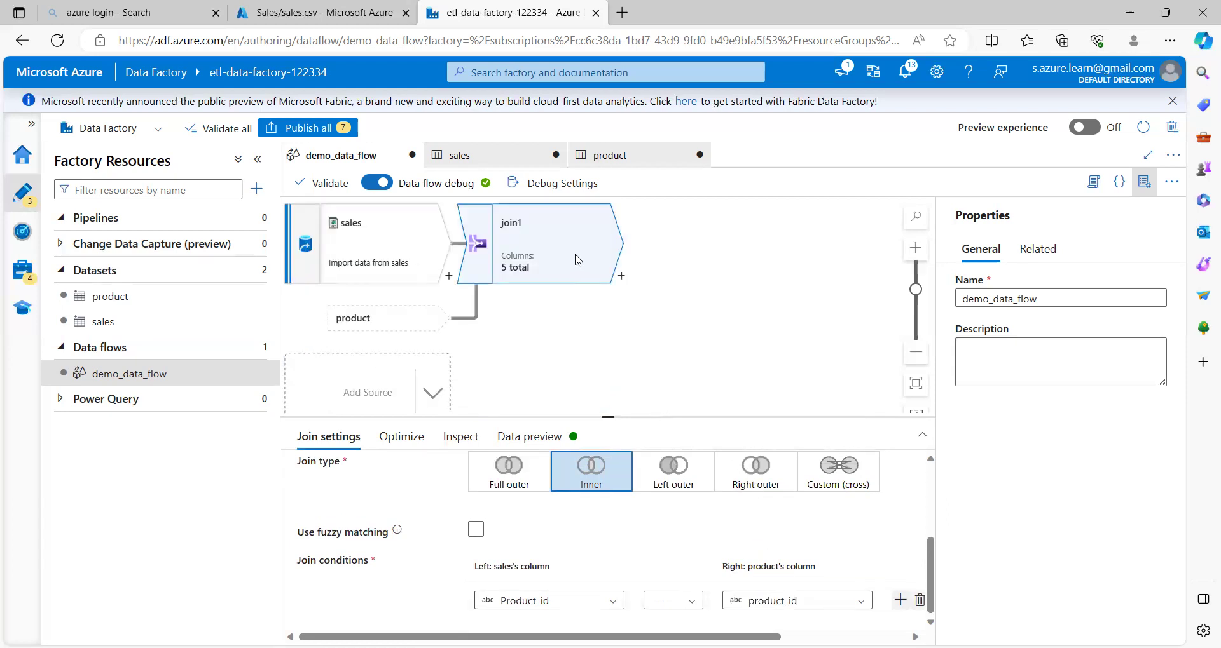
scroll(578, 260, "up", 3)
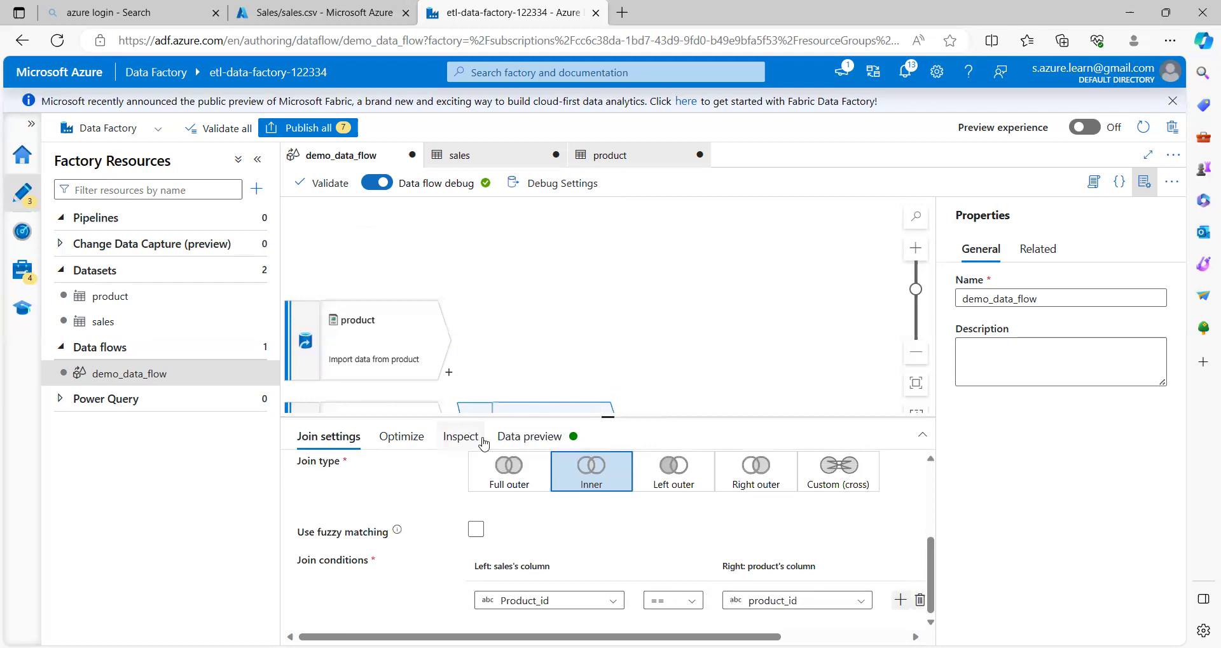
left_click(529, 438)
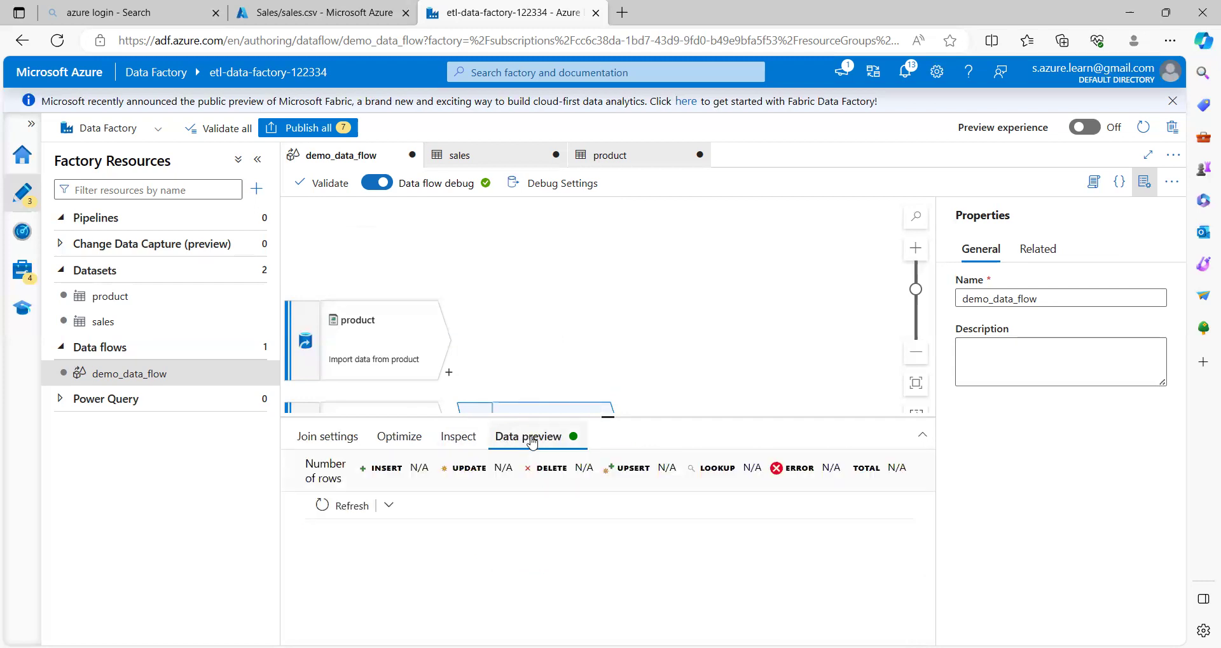
left_click(344, 514)
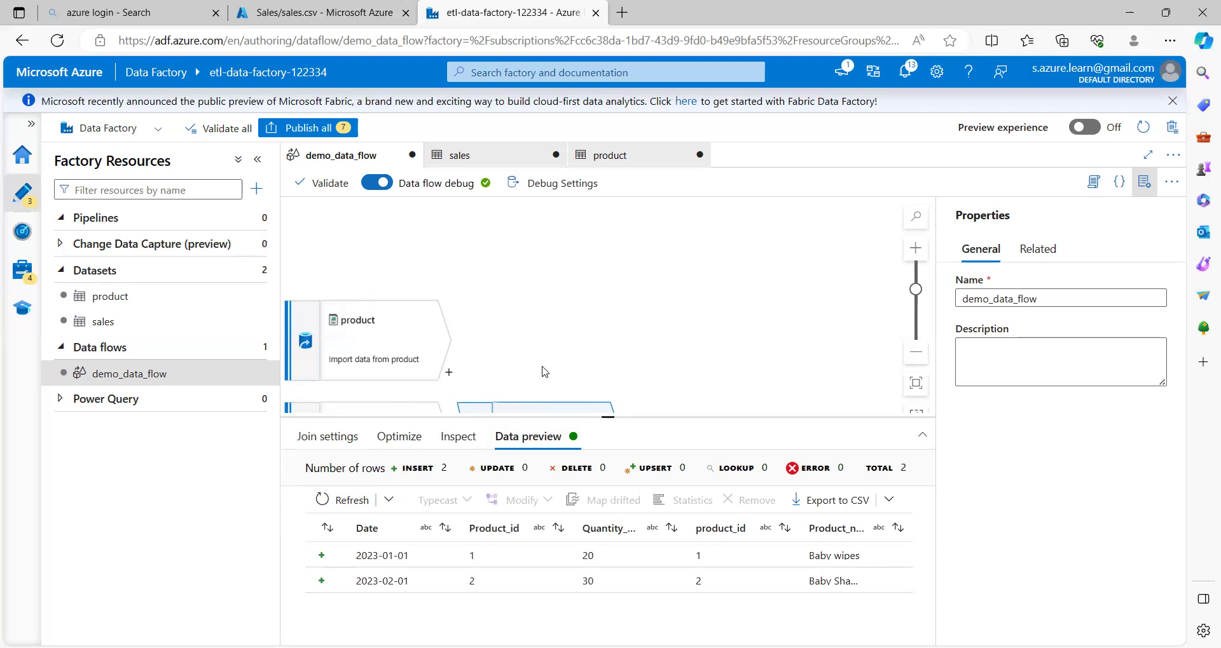
scroll(545, 372, "down", 3)
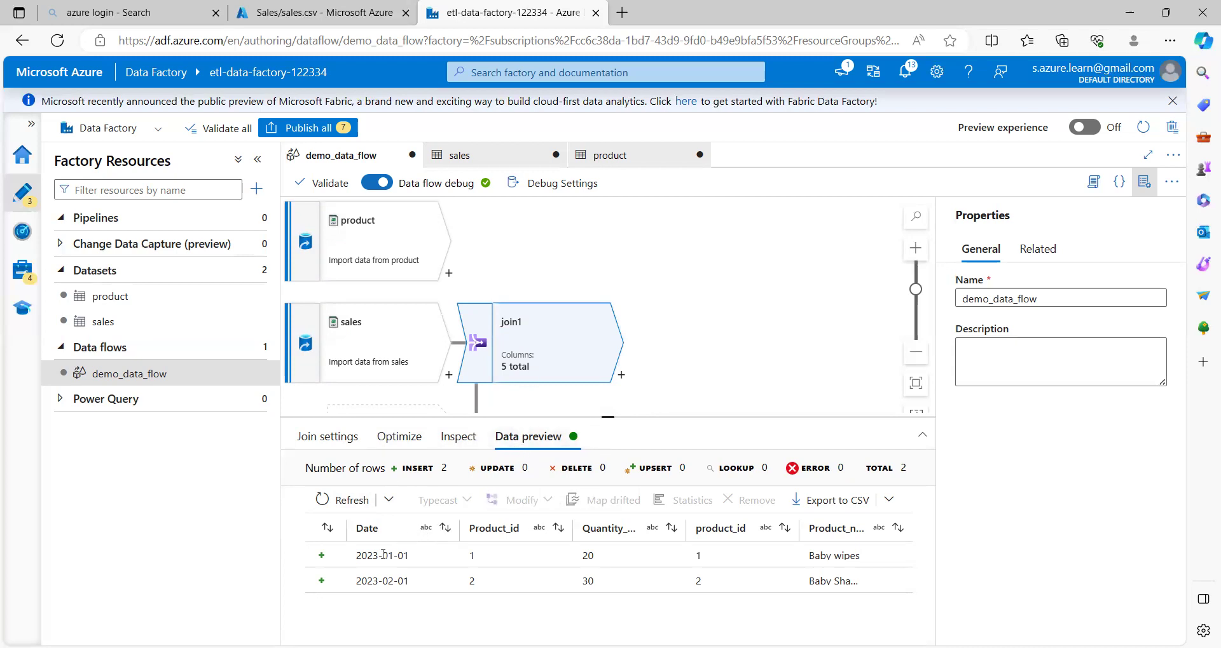
left_click_drag(365, 560, 726, 558)
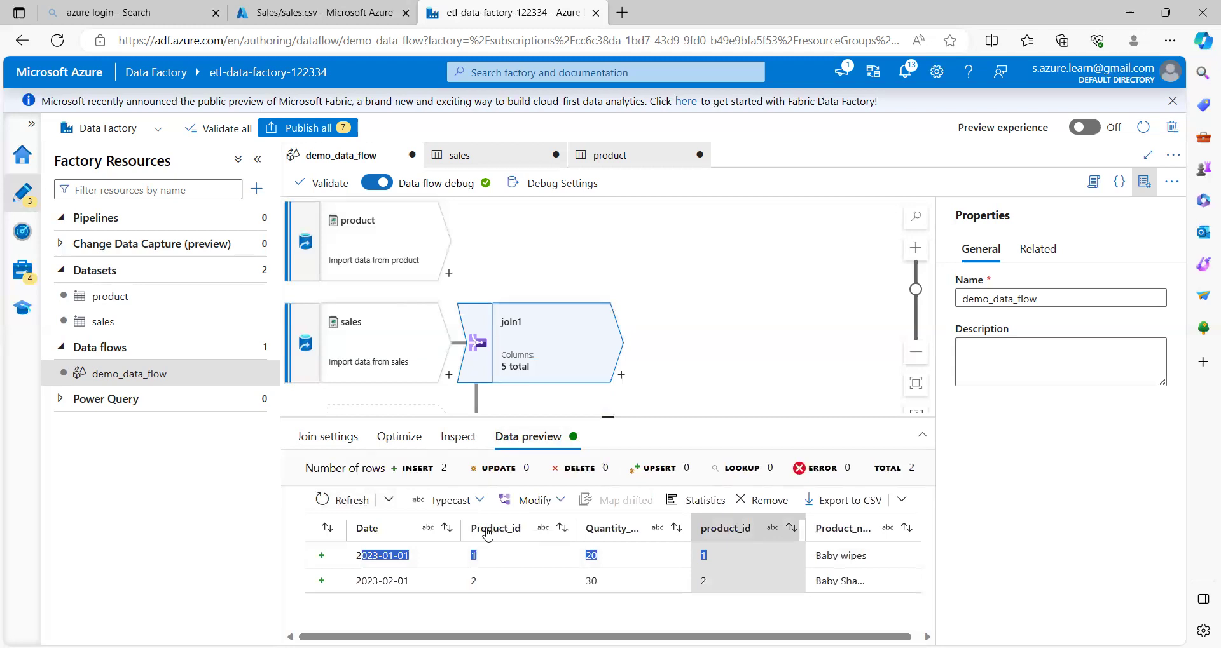
scroll(425, 349, "down", 3)
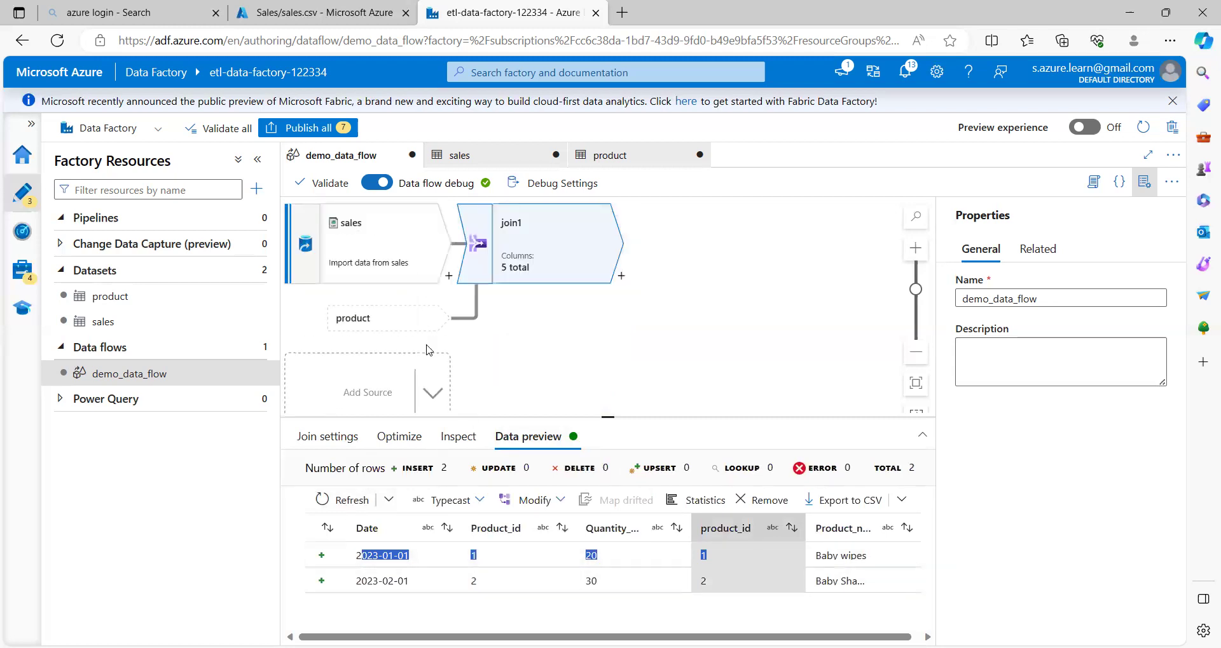
Inspect the join's columns contributed by sales and product, and return to its data preview.
left_click(459, 445)
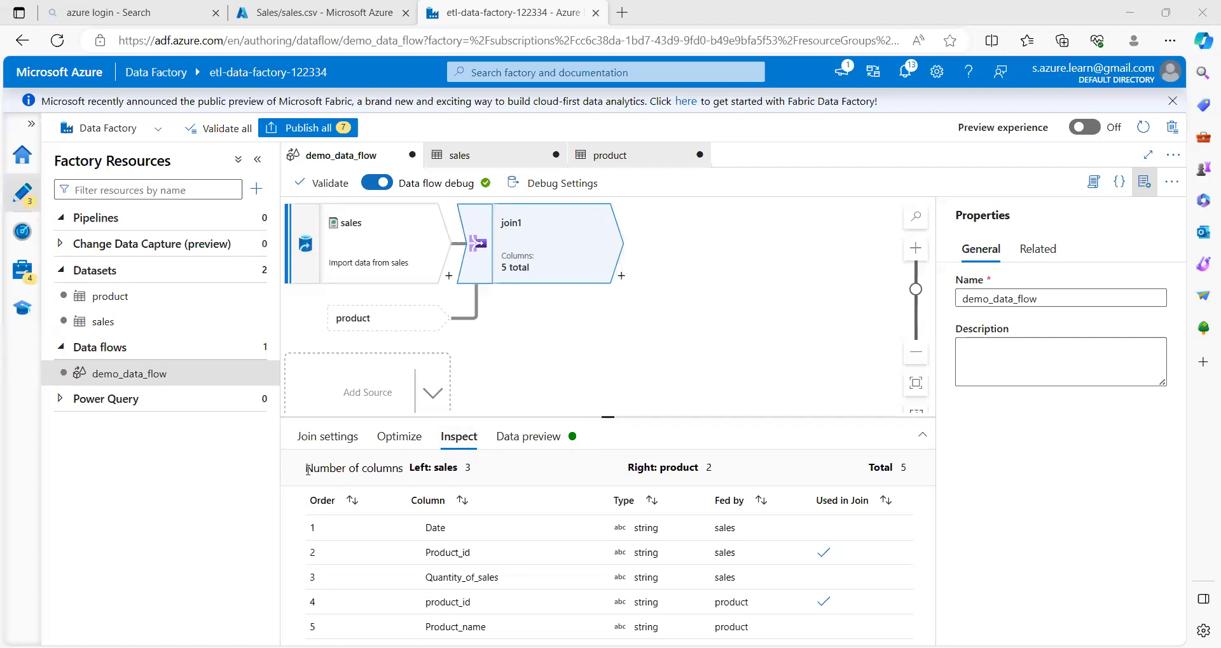
left_click_drag(307, 469, 423, 477)
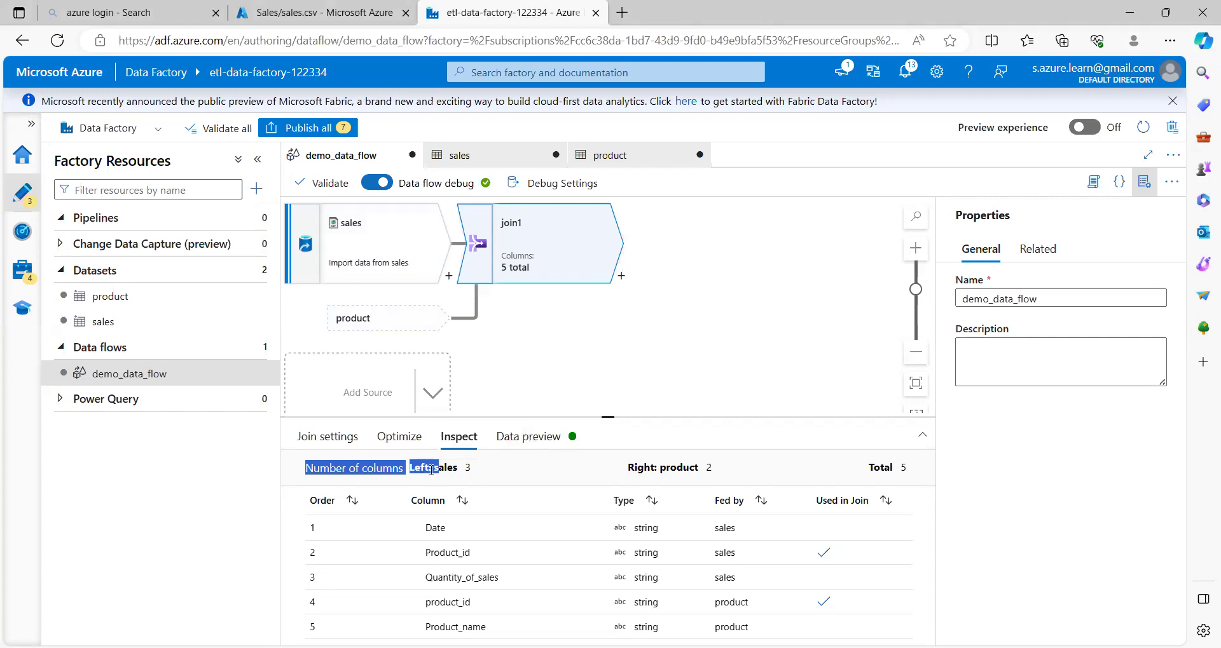
left_click(474, 474)
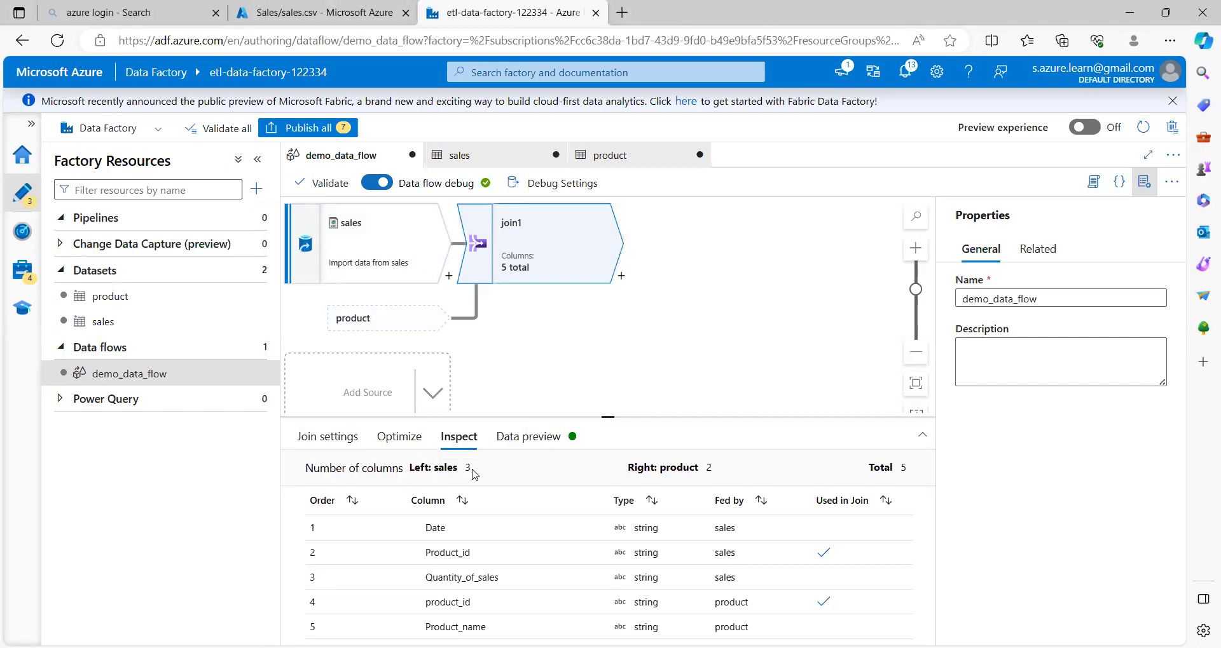
left_click_drag(467, 467, 474, 469)
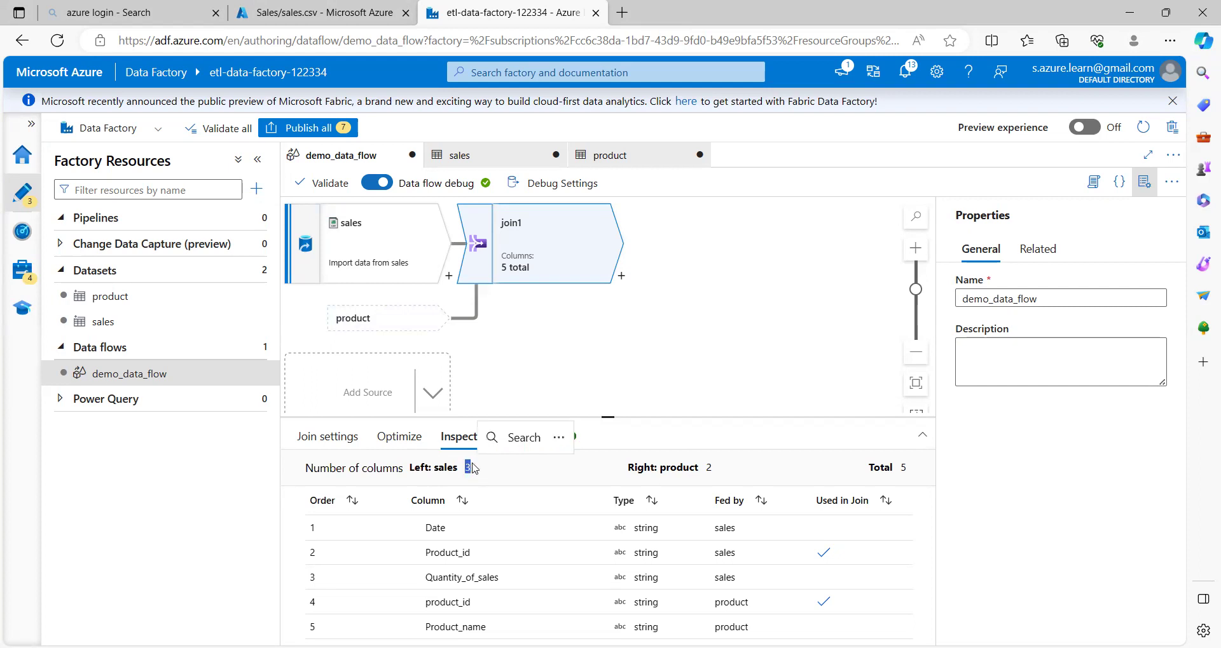
double_click(680, 468)
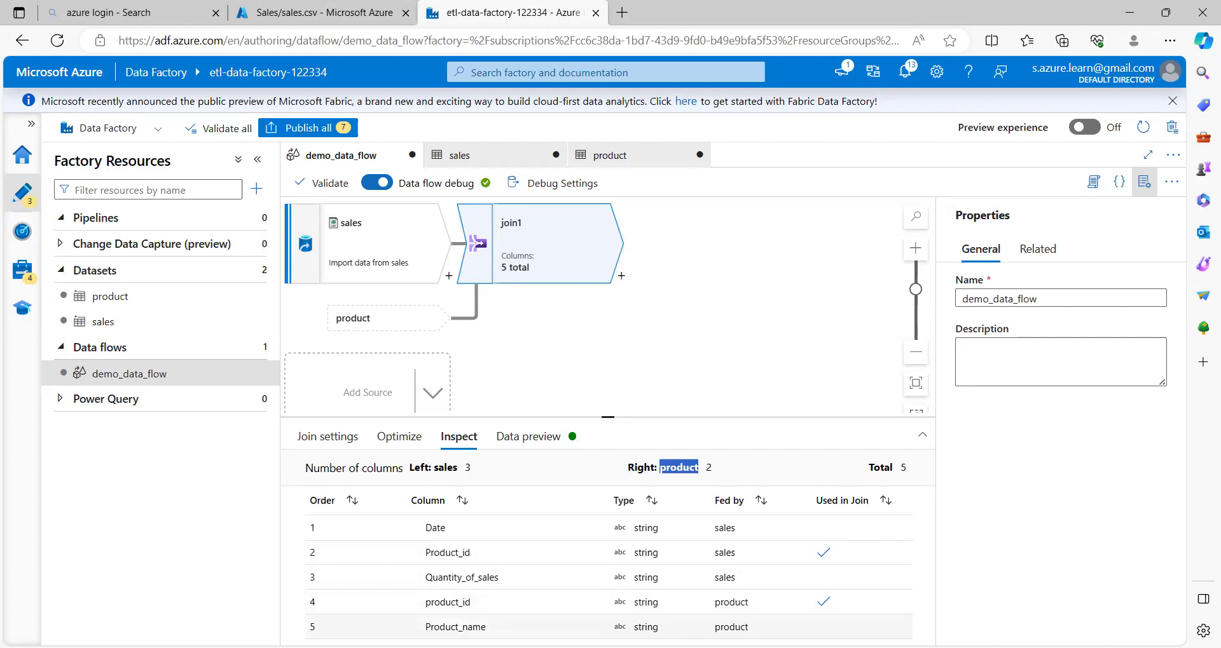
left_click(525, 439)
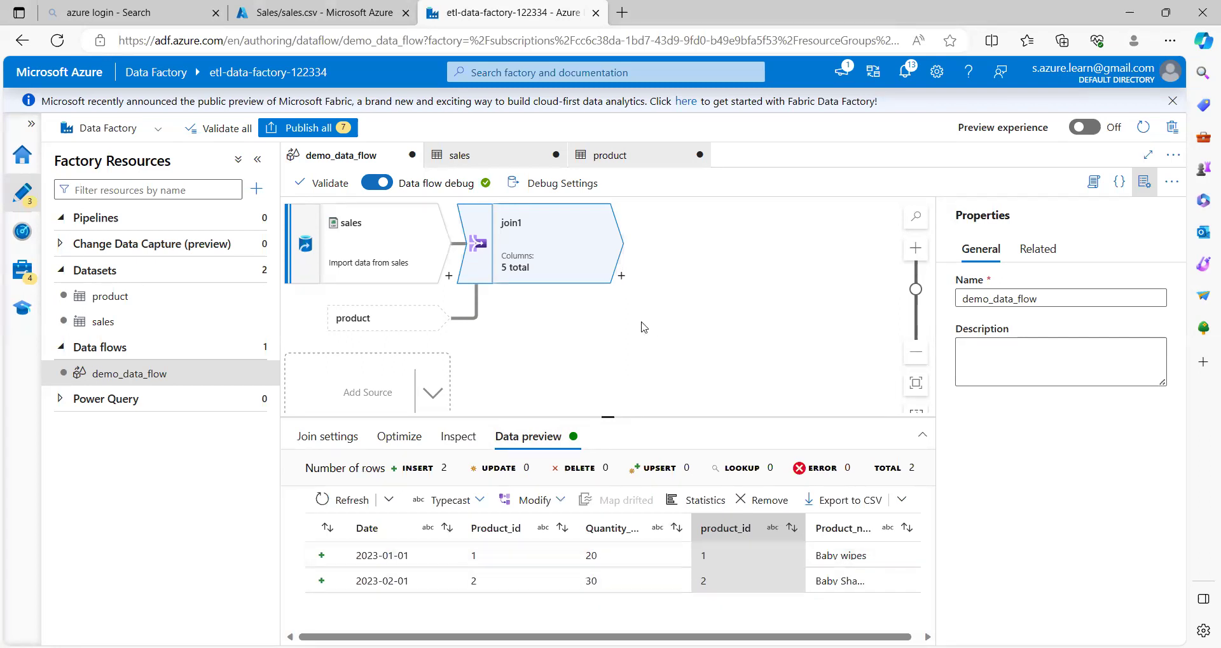
Add a Select transformation after join1 and name its output stream "fetch appropriate column".
left_click(621, 277)
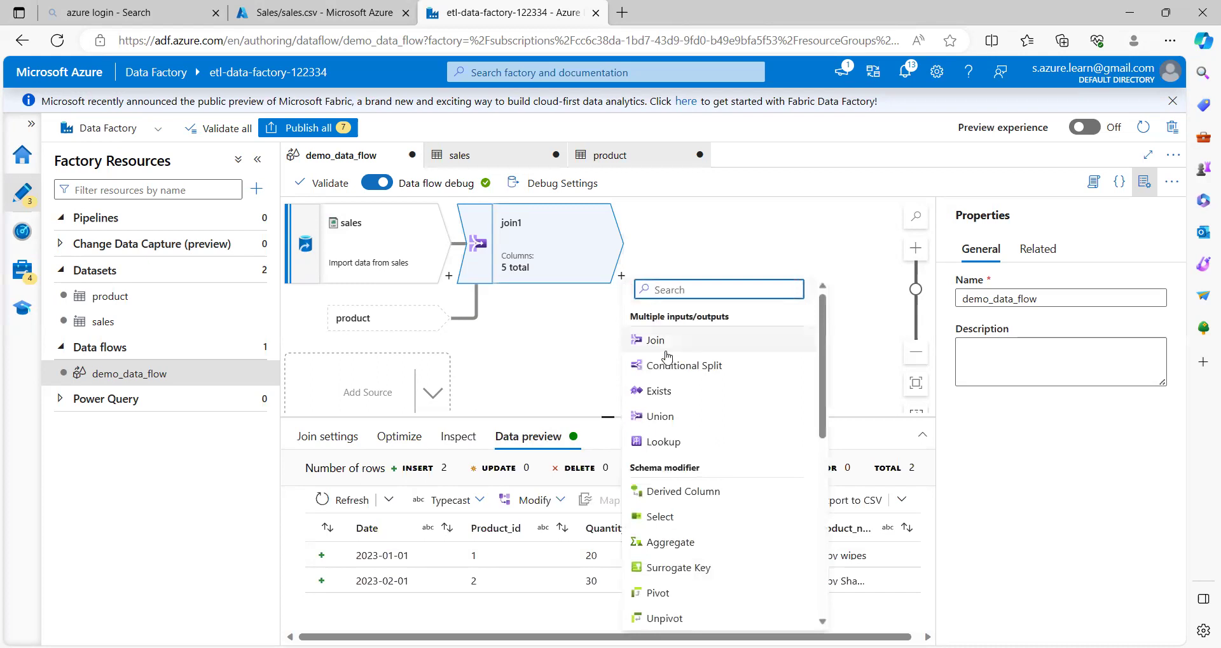
left_click(660, 517)
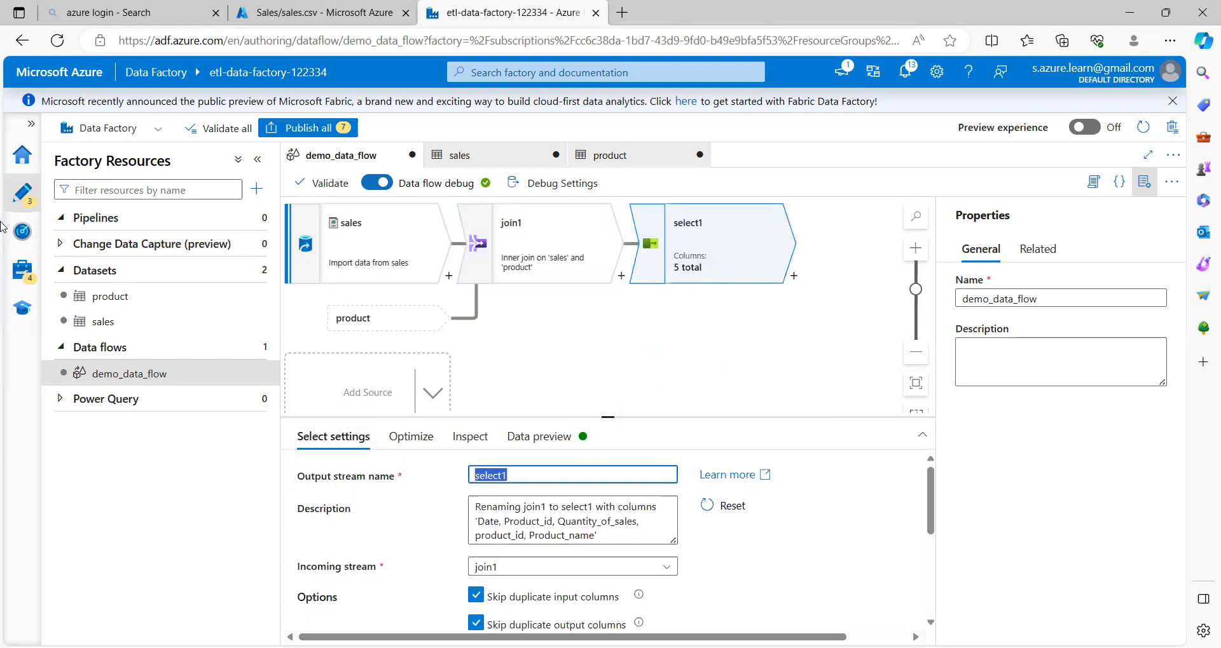
type("fetch appropriate column")
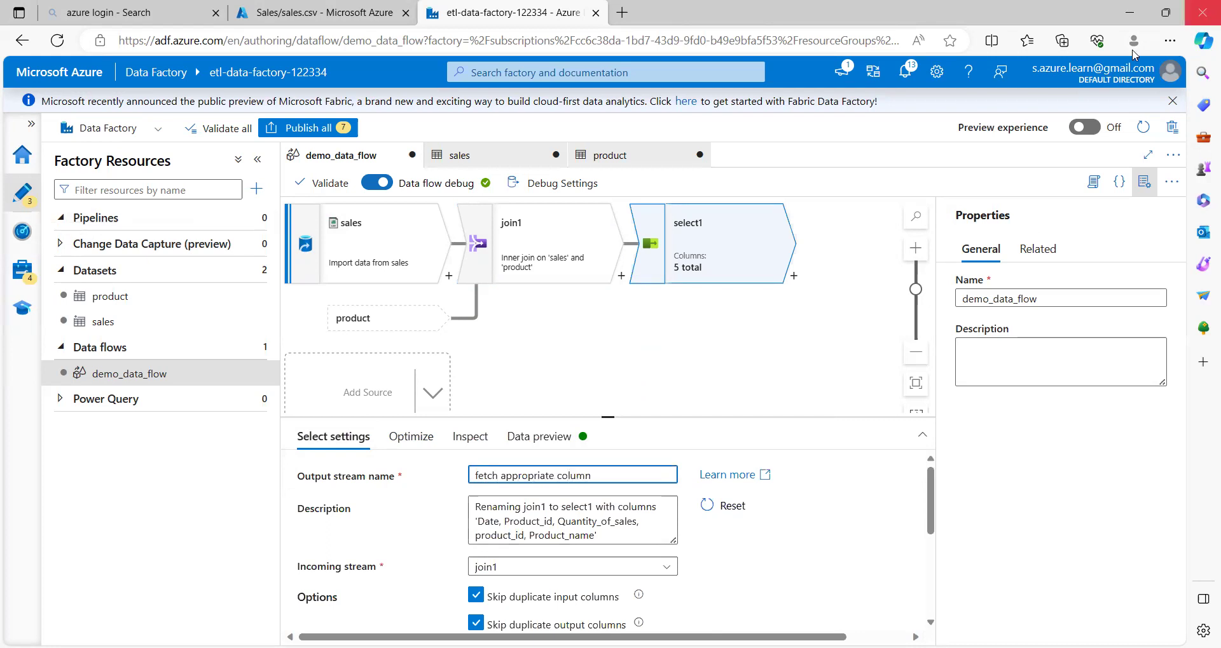
Remove the product@product_id mapping from the Select transformation's input columns and inspect its output schema.
scroll(737, 520, "down", 5)
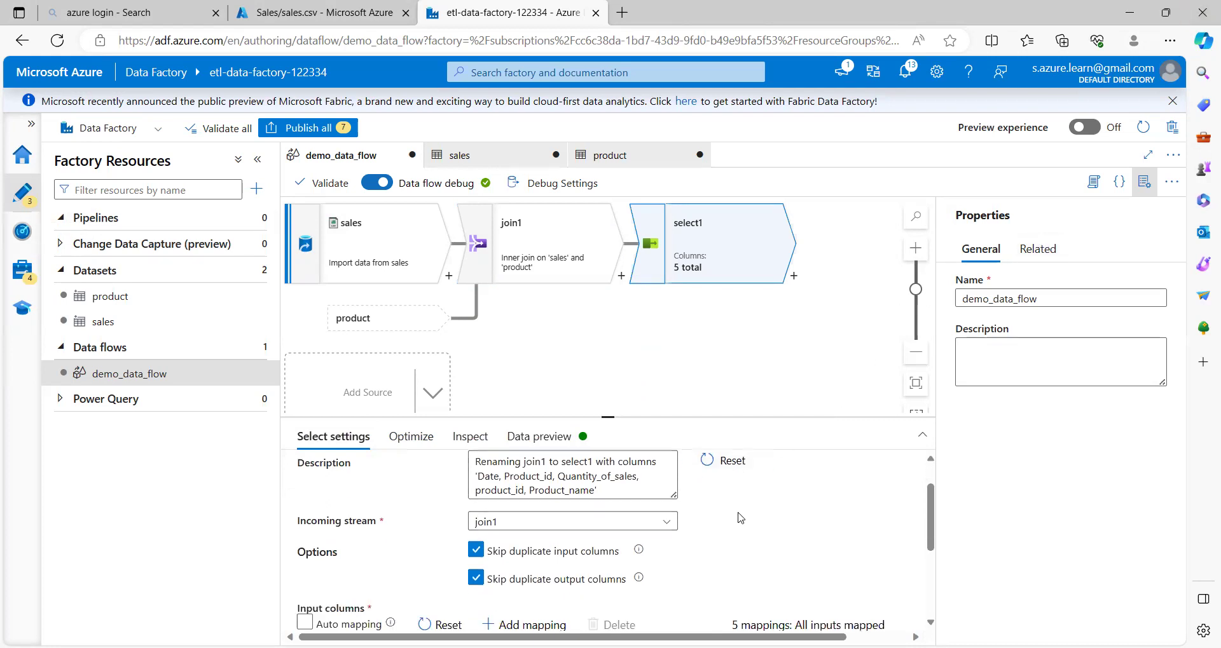
scroll(735, 520, "down", 1)
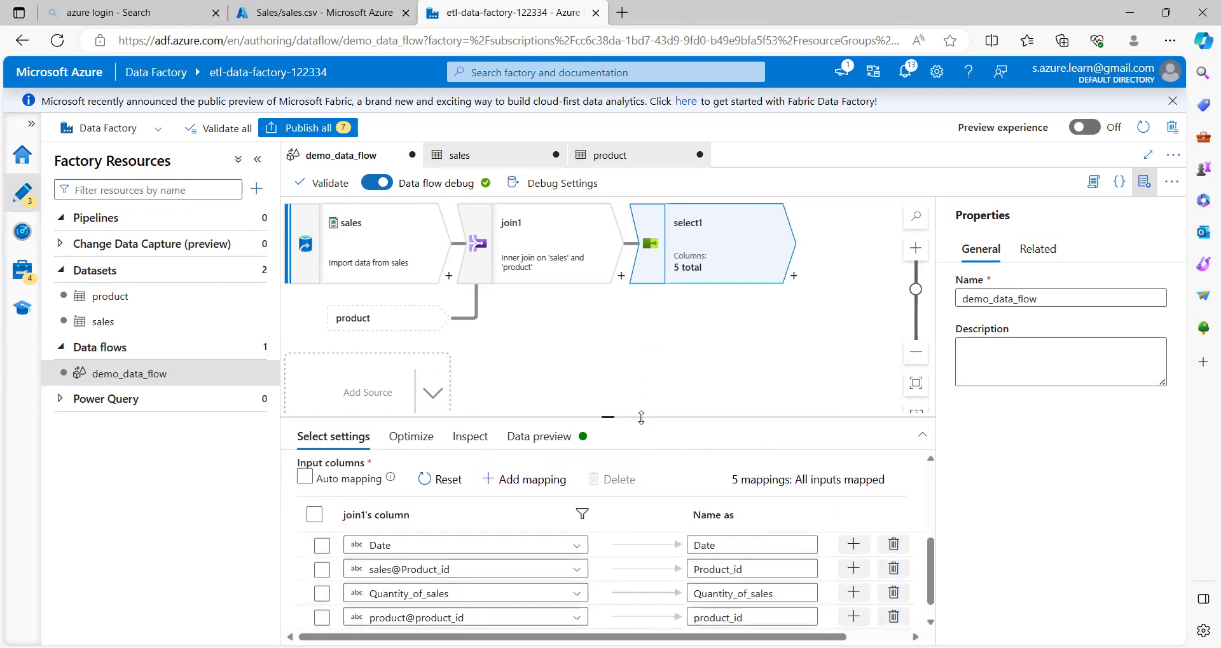
left_click_drag(641, 417, 641, 311)
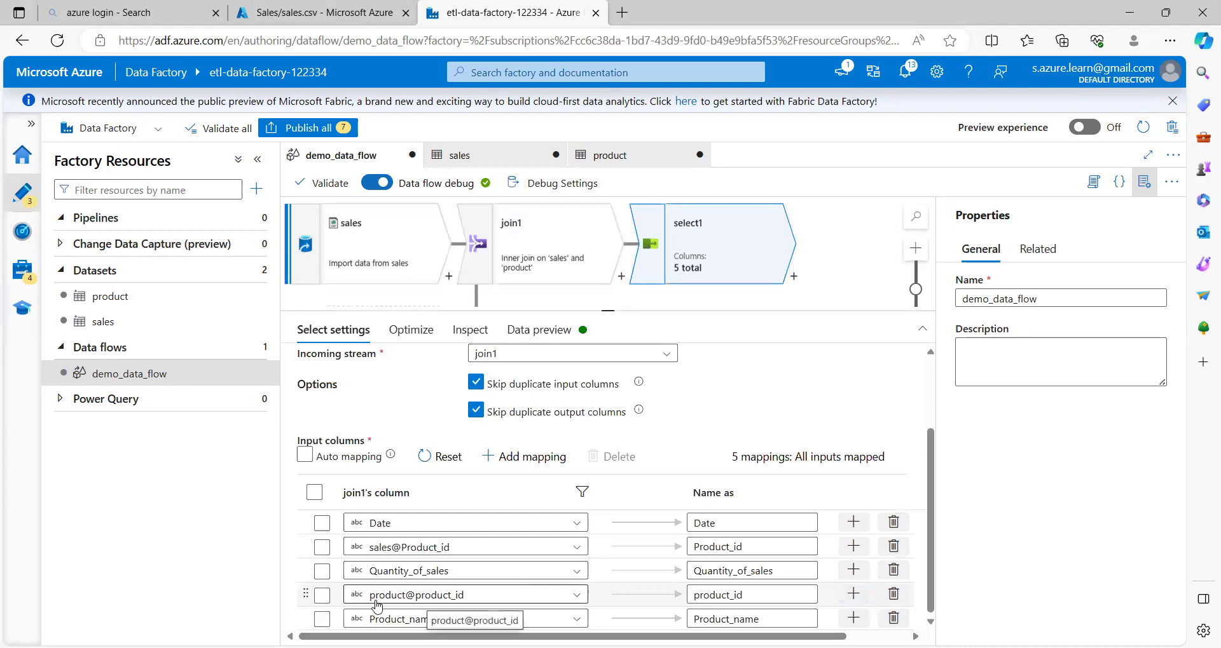
left_click(893, 595)
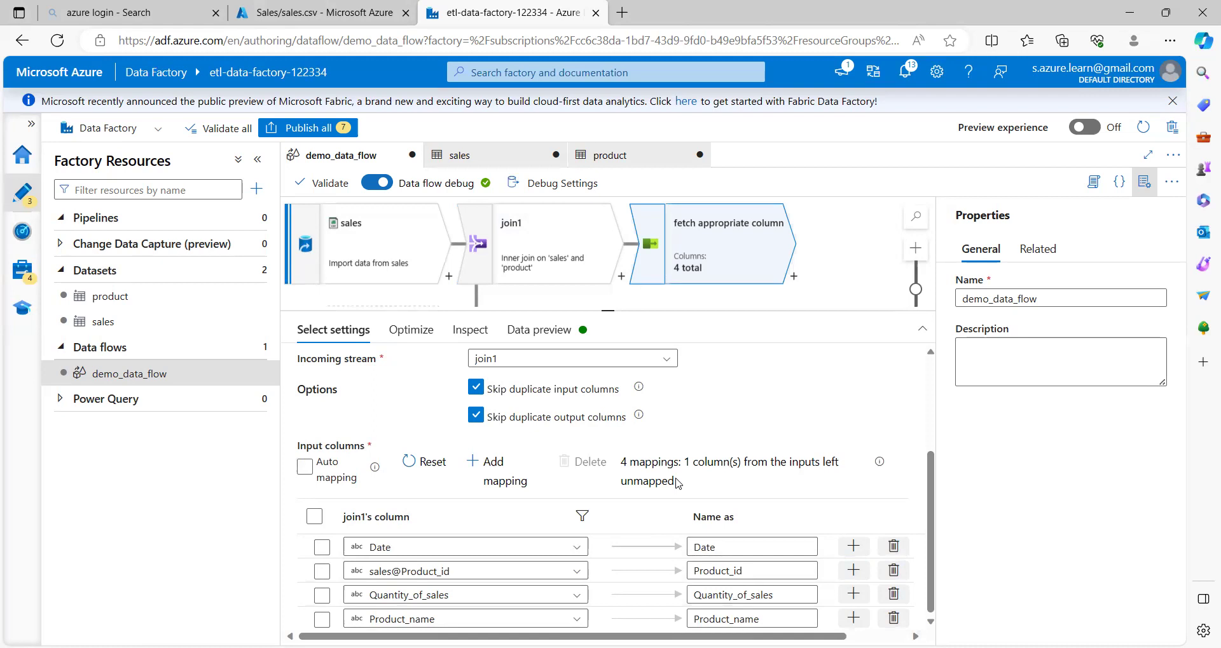
left_click_drag(677, 483, 623, 461)
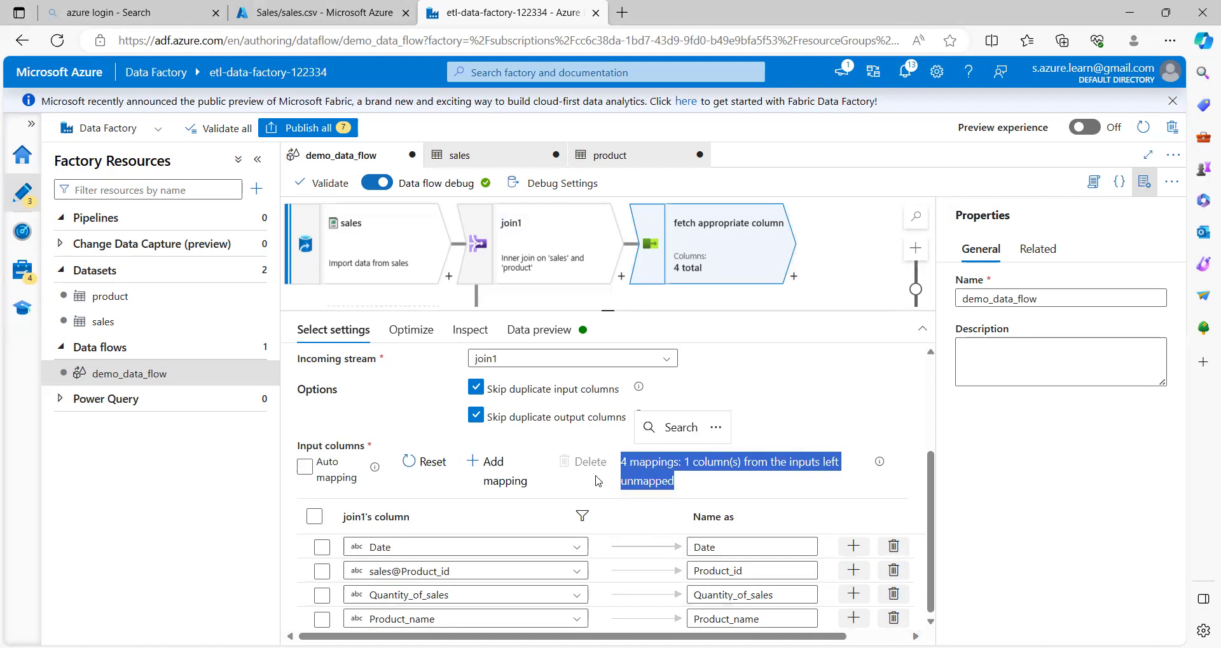
left_click(472, 332)
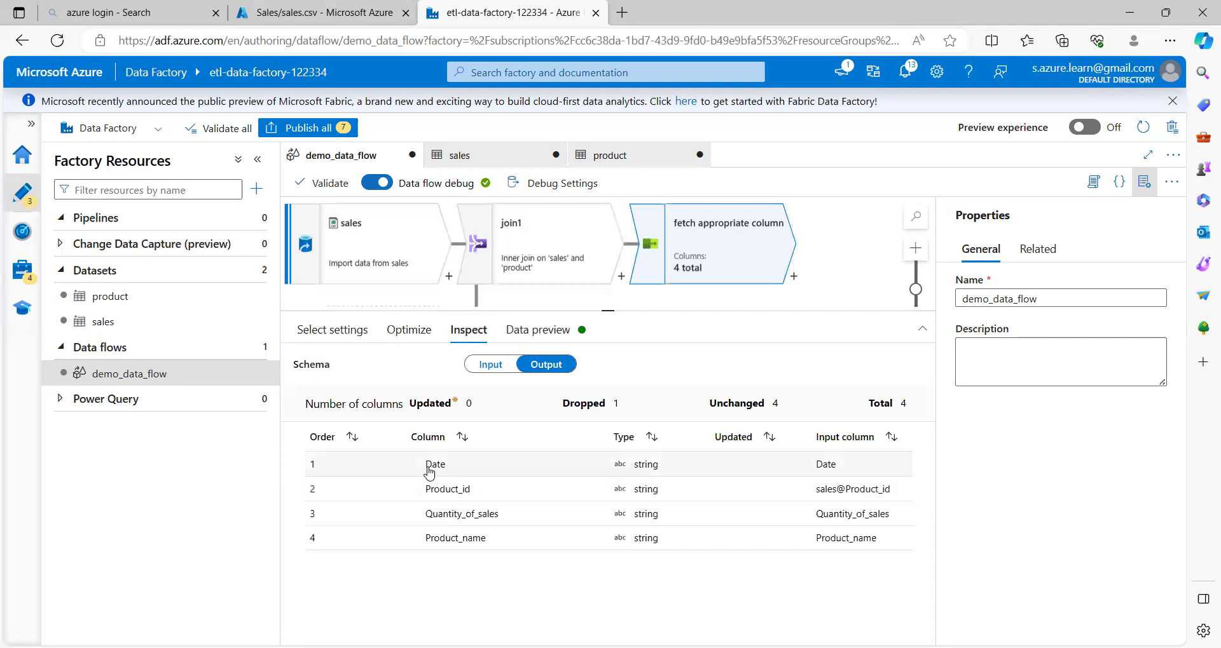
Compare the Select transformation's input and output schemas, examining the source of each column and the updated, dropped and unchanged counts.
double_click(819, 471)
double_click(435, 466)
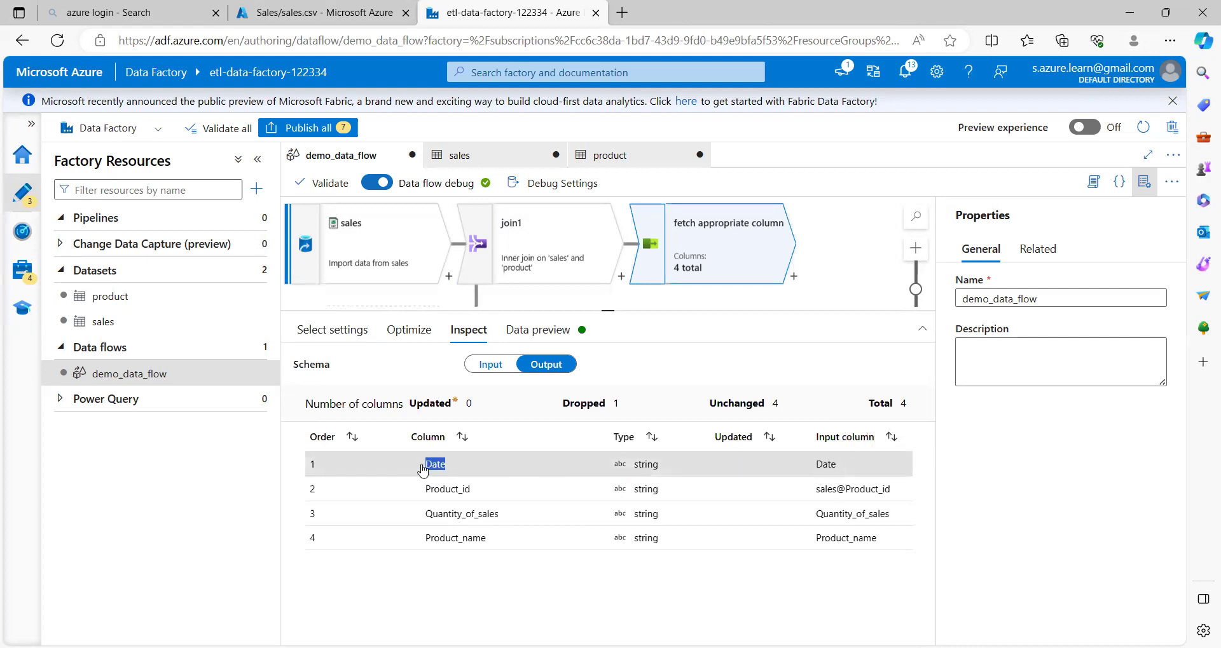
left_click_drag(892, 491, 820, 496)
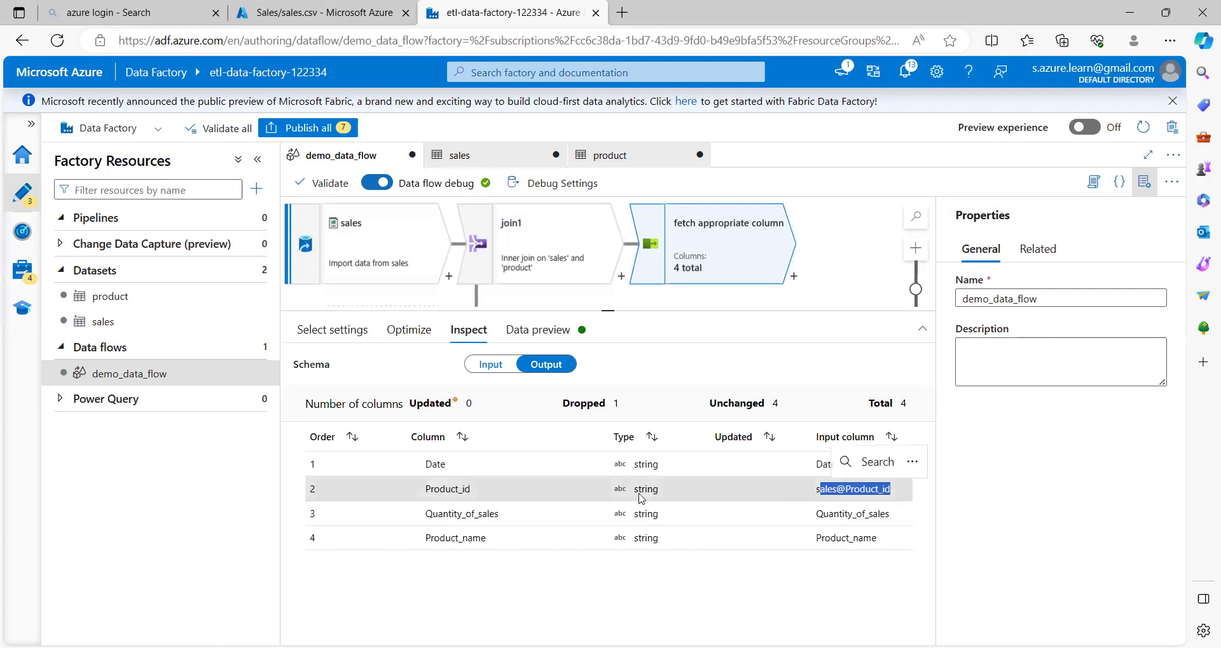
double_click(425, 494)
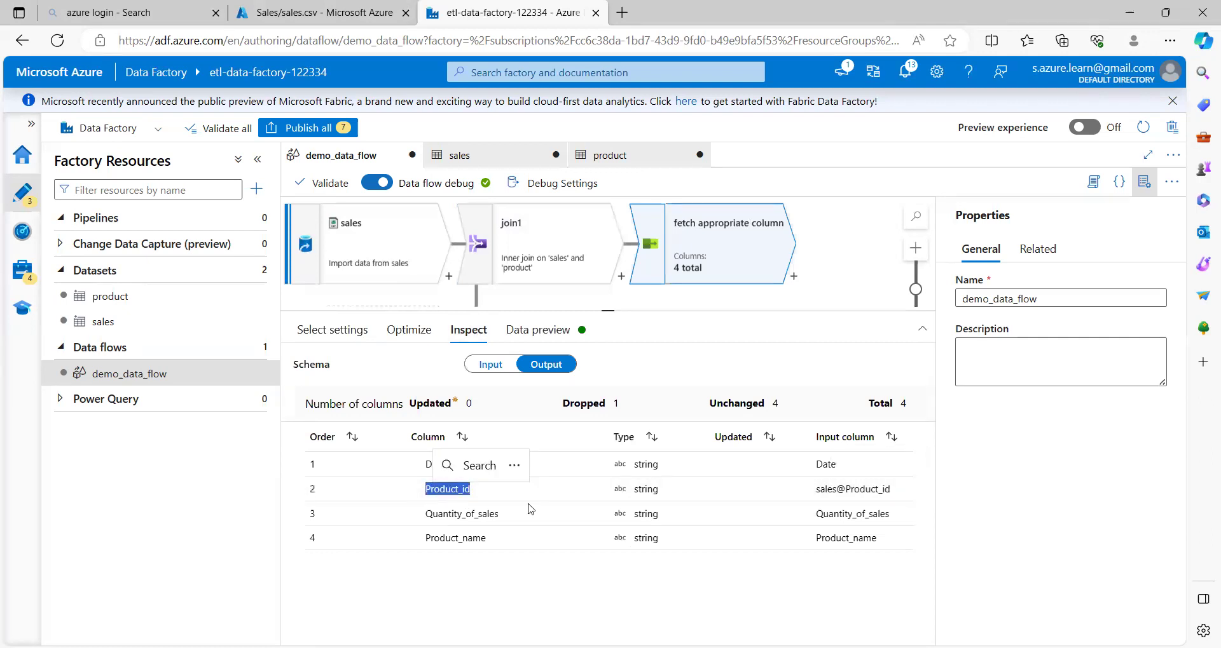
left_click(330, 331)
left_click(471, 330)
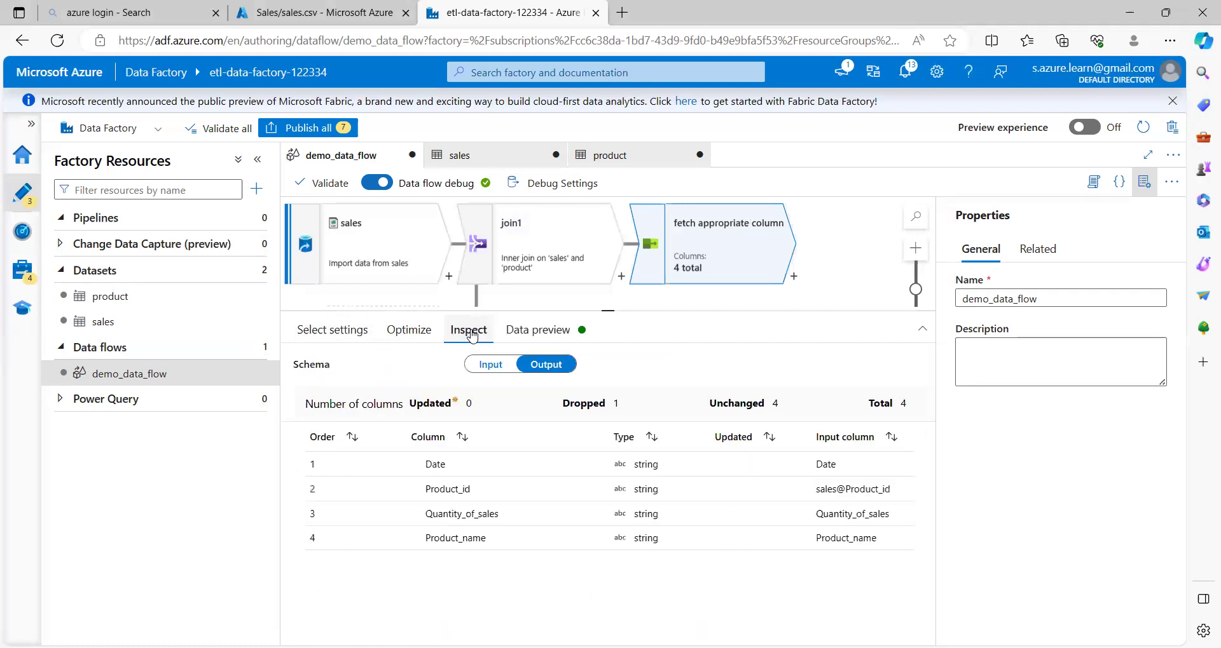
left_click(495, 367)
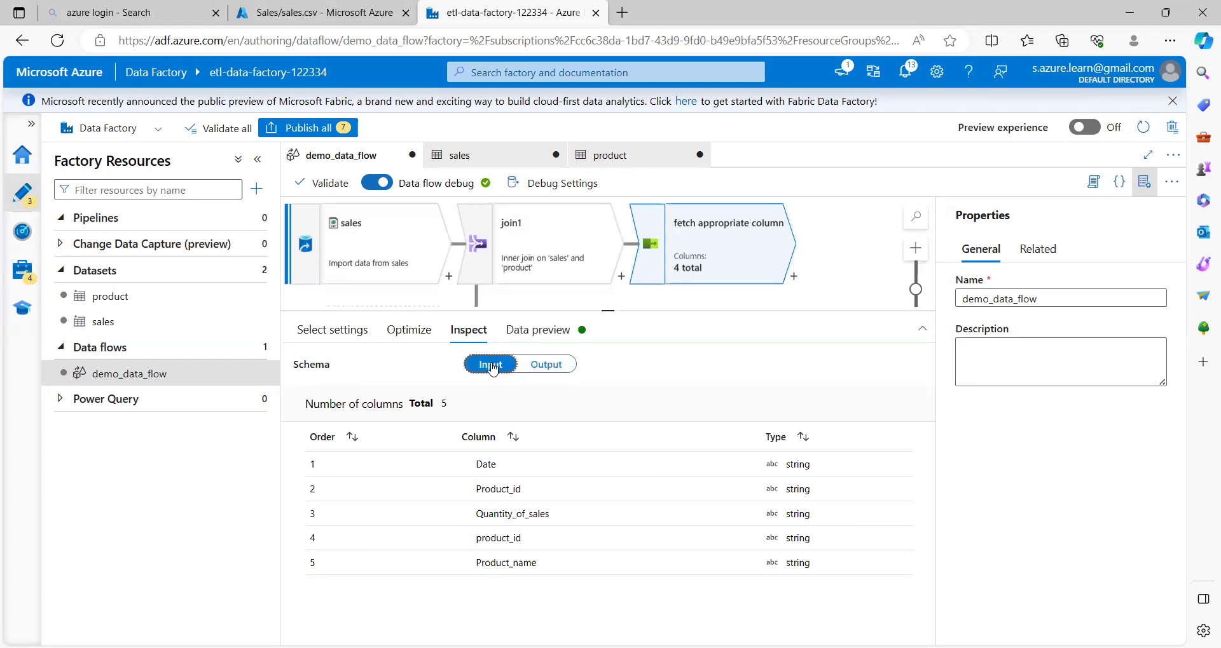
left_click(546, 367)
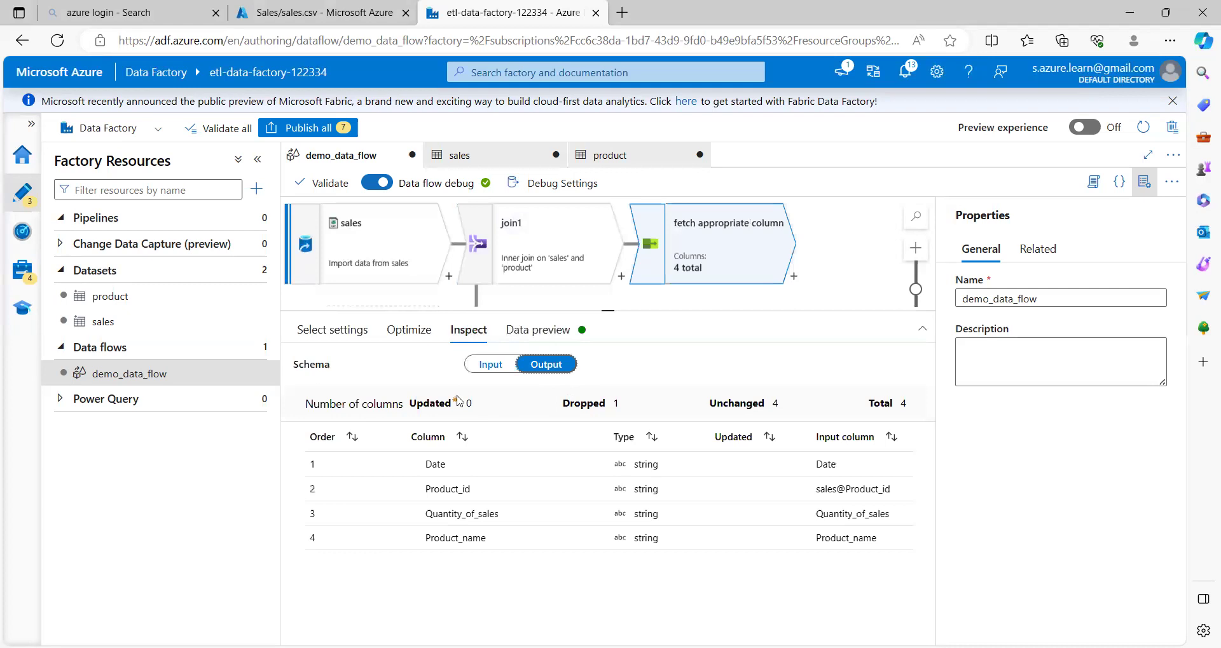
double_click(433, 404)
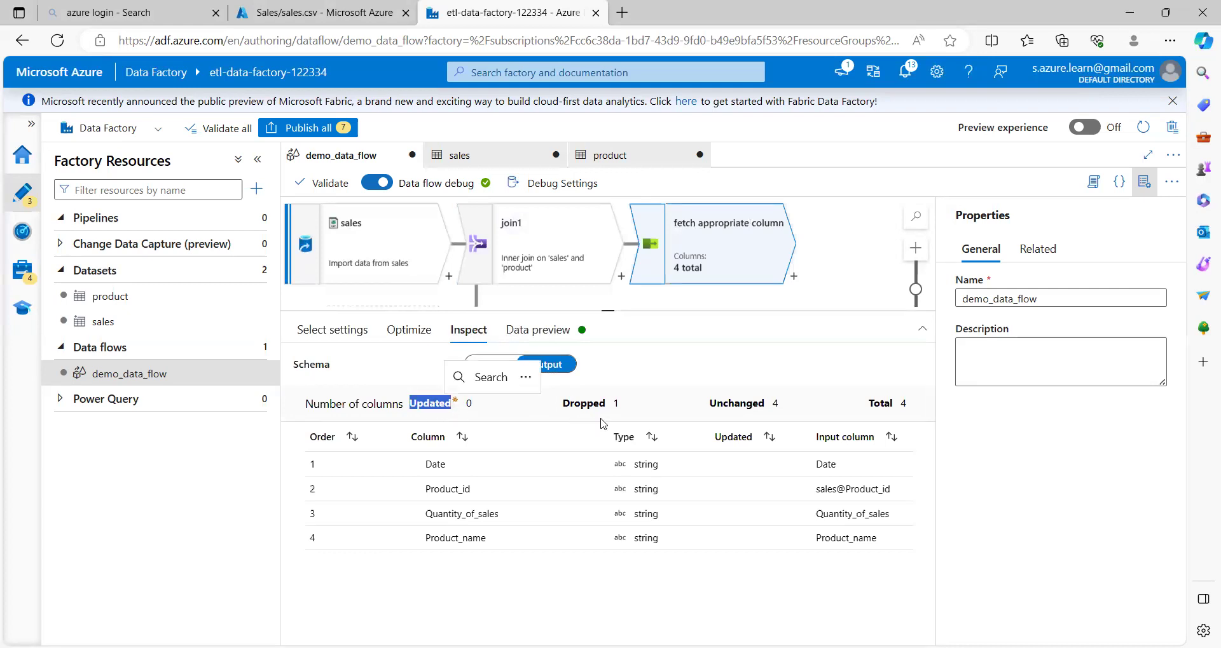
left_click_drag(582, 407, 587, 407)
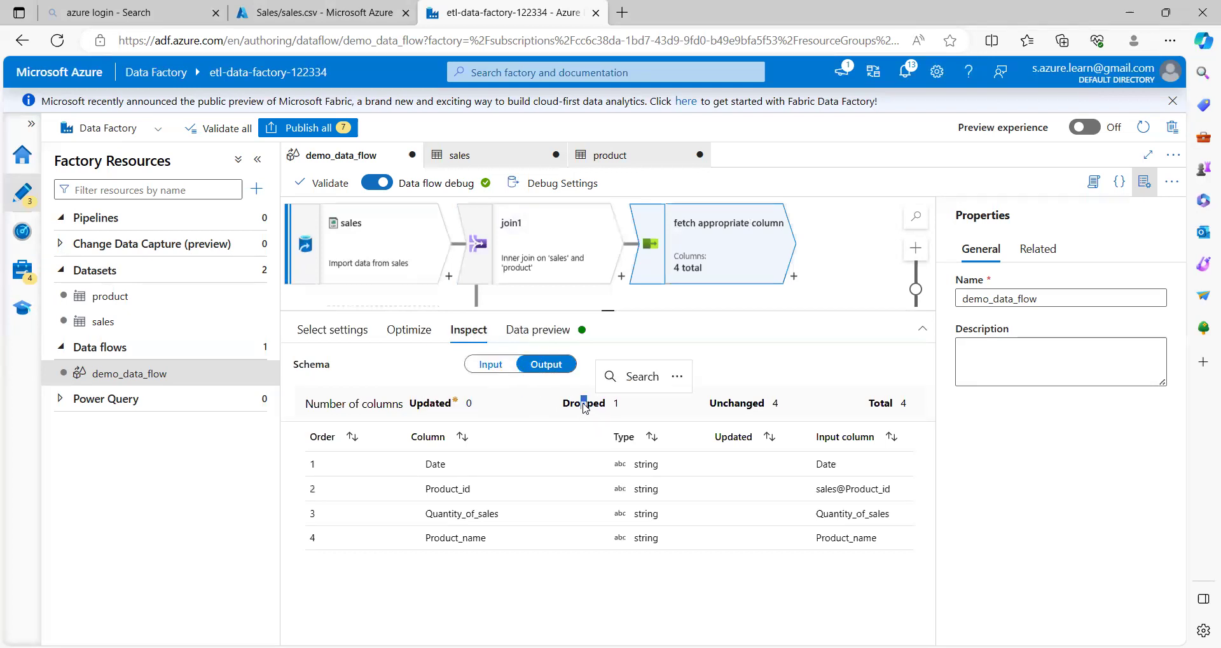
double_click(747, 406)
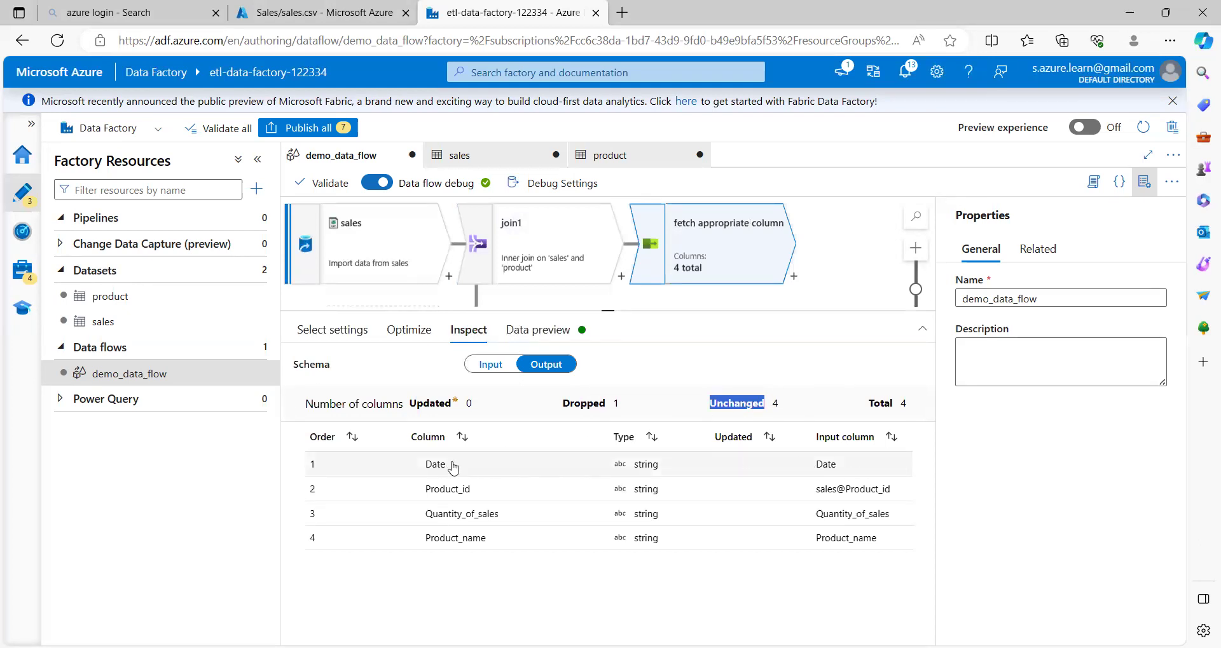
triple_click(562, 407)
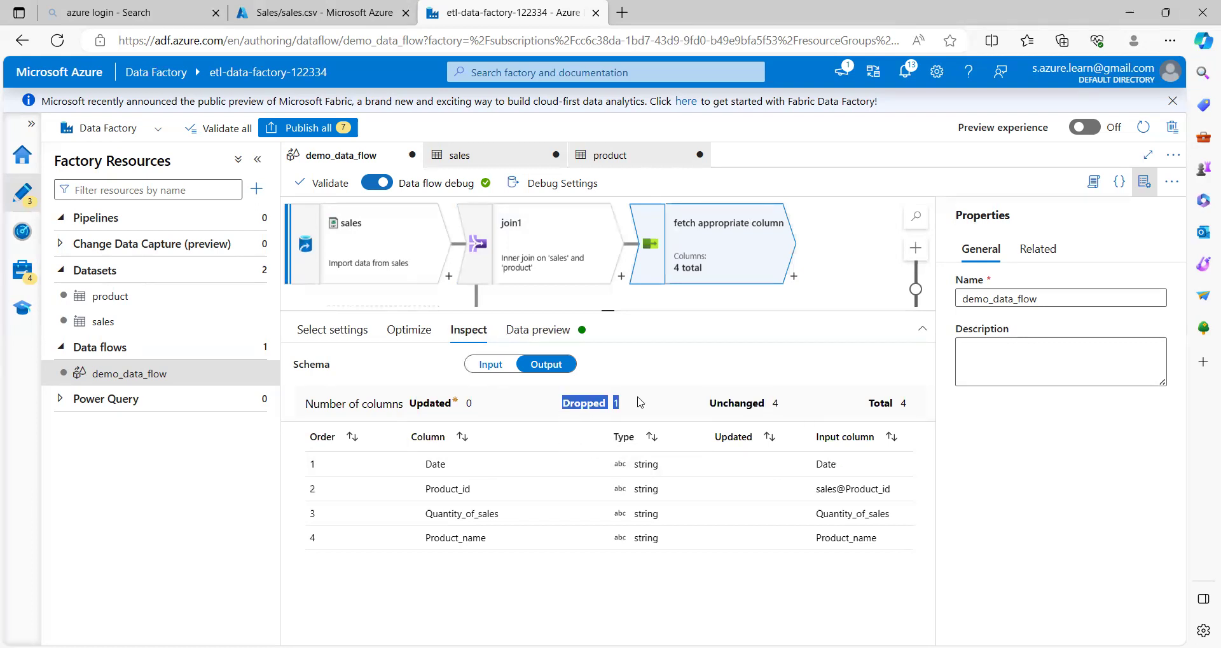
Rename the Select transformation's output stream to selectColumn.
left_click(337, 332)
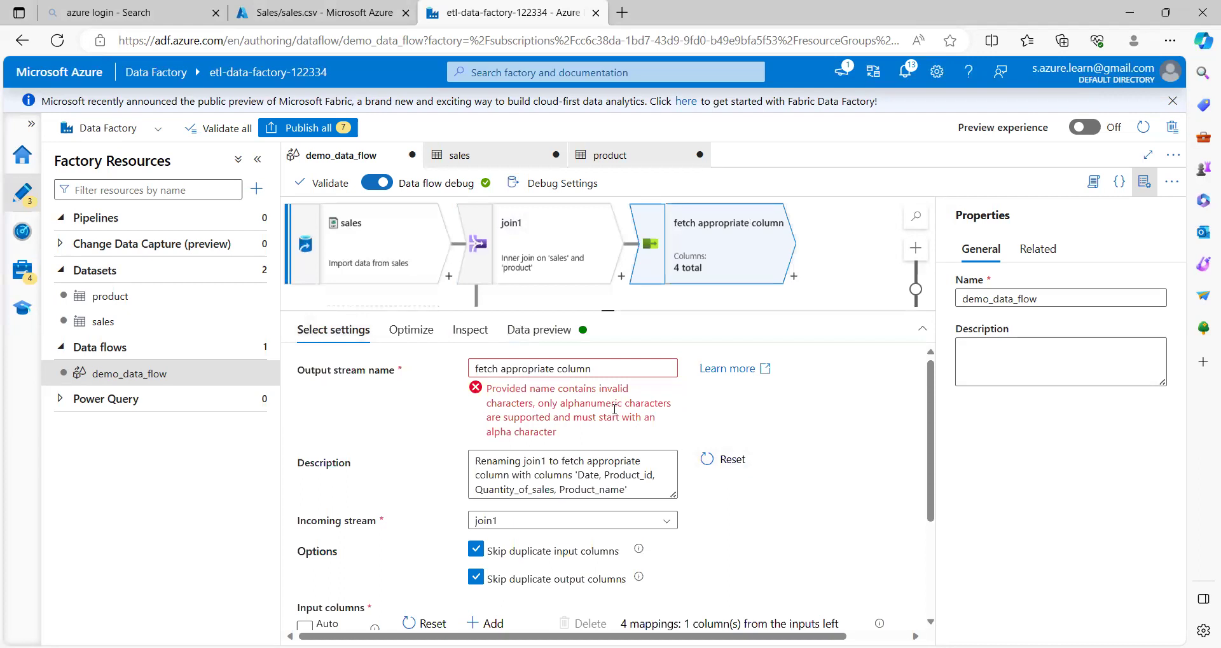
left_click(505, 370)
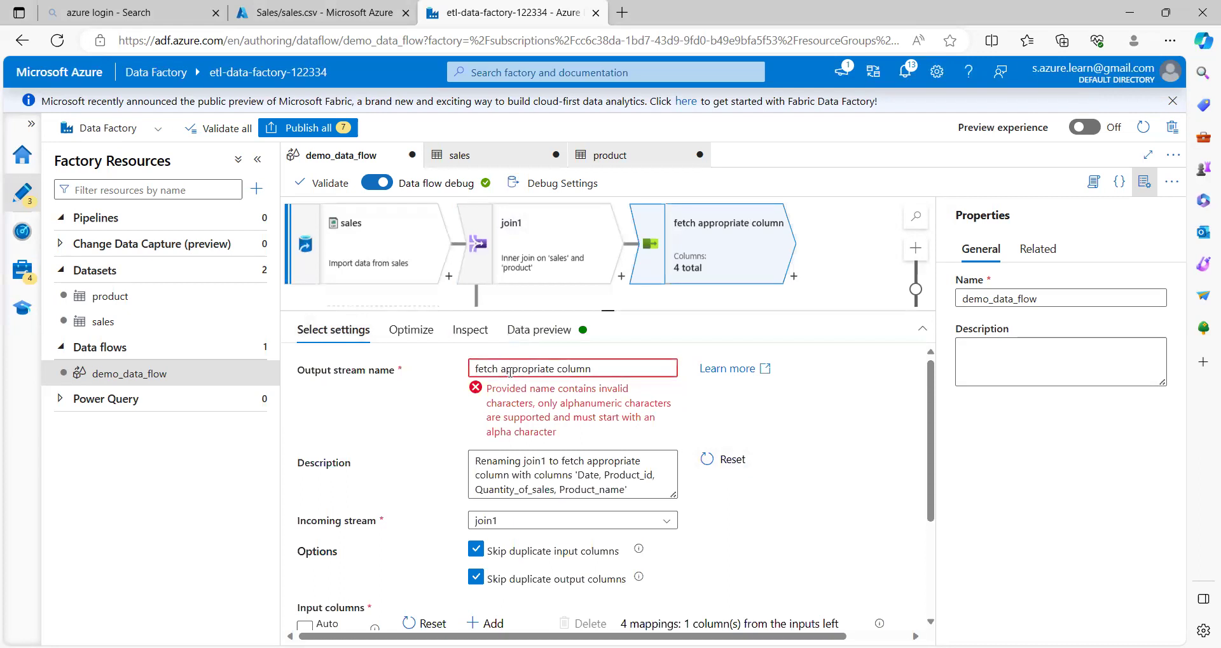
key("BackSpace")
type("_")
key("ctrl+a")
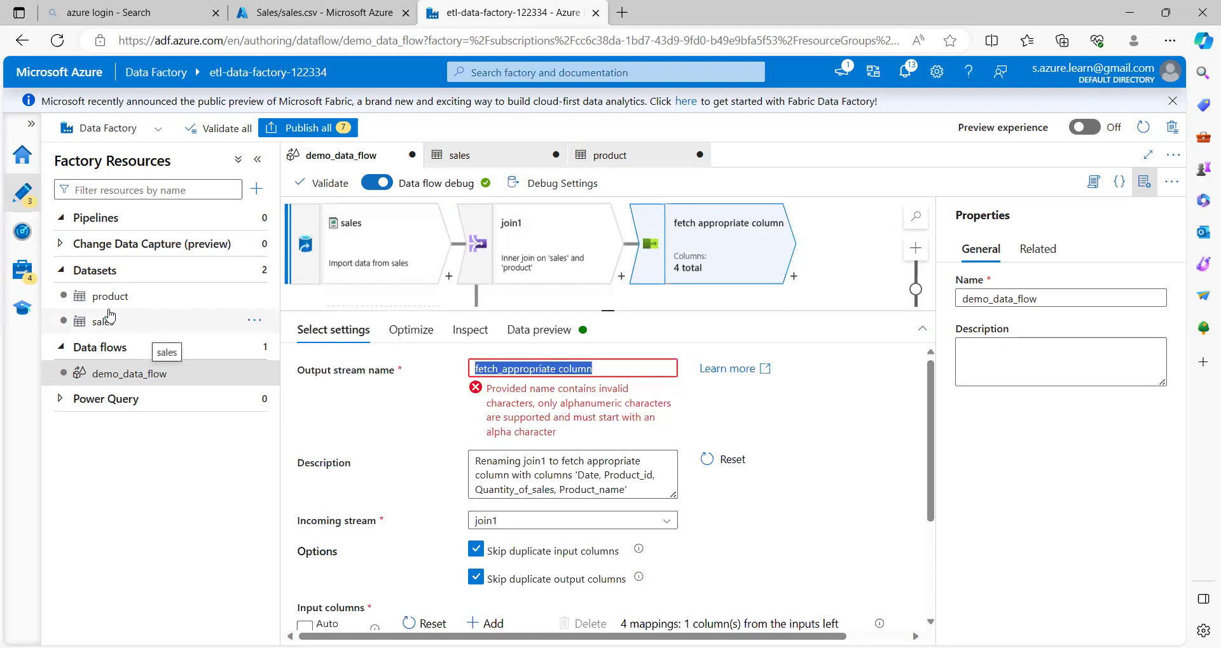
type("Fetrc")
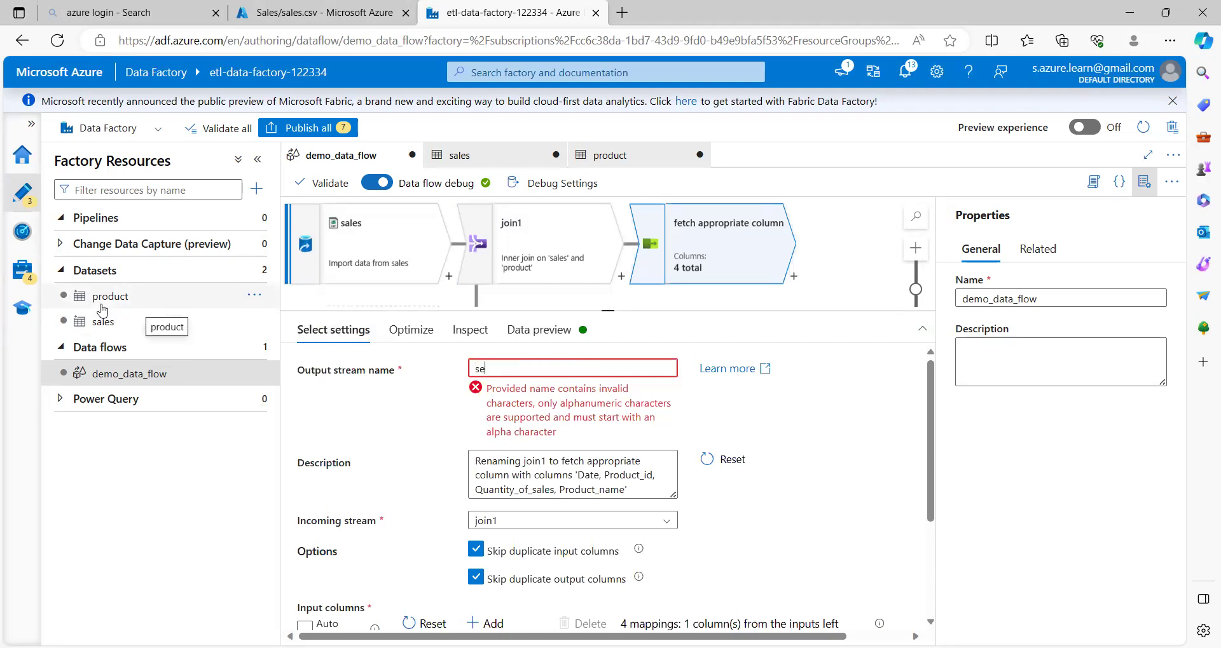
type("tColumn")
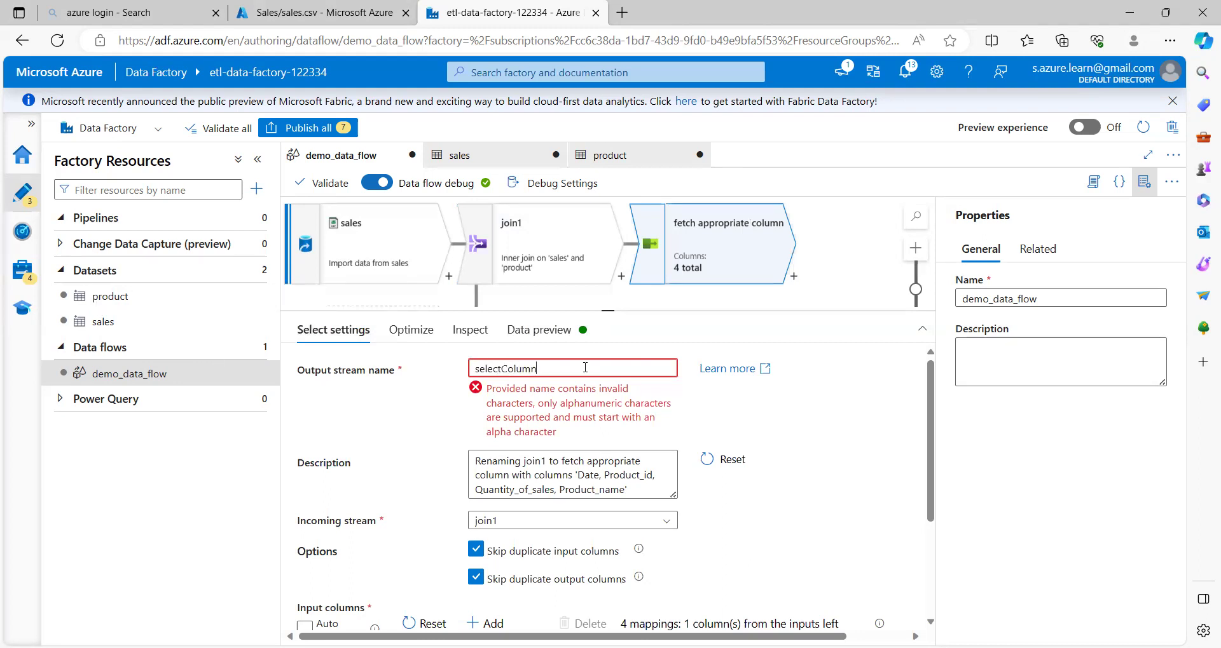
Rename the output column mapped from sales@Product_id to Prod_id in the Select transformation.
scroll(769, 450, "down", 3)
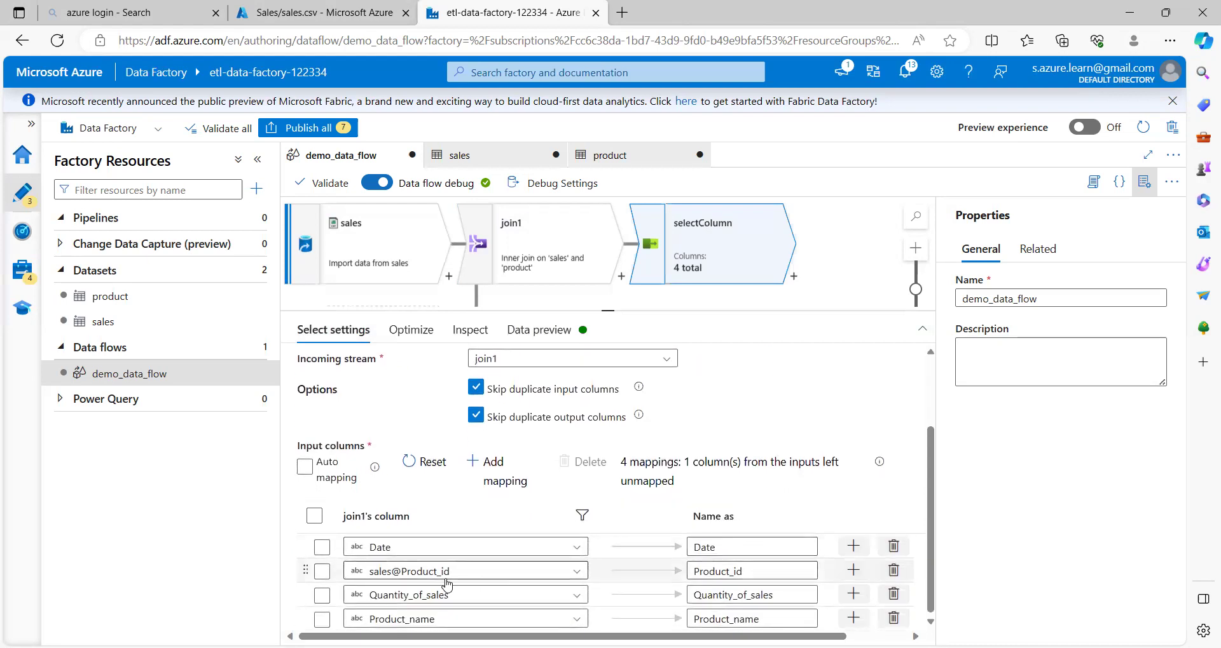
double_click(745, 574)
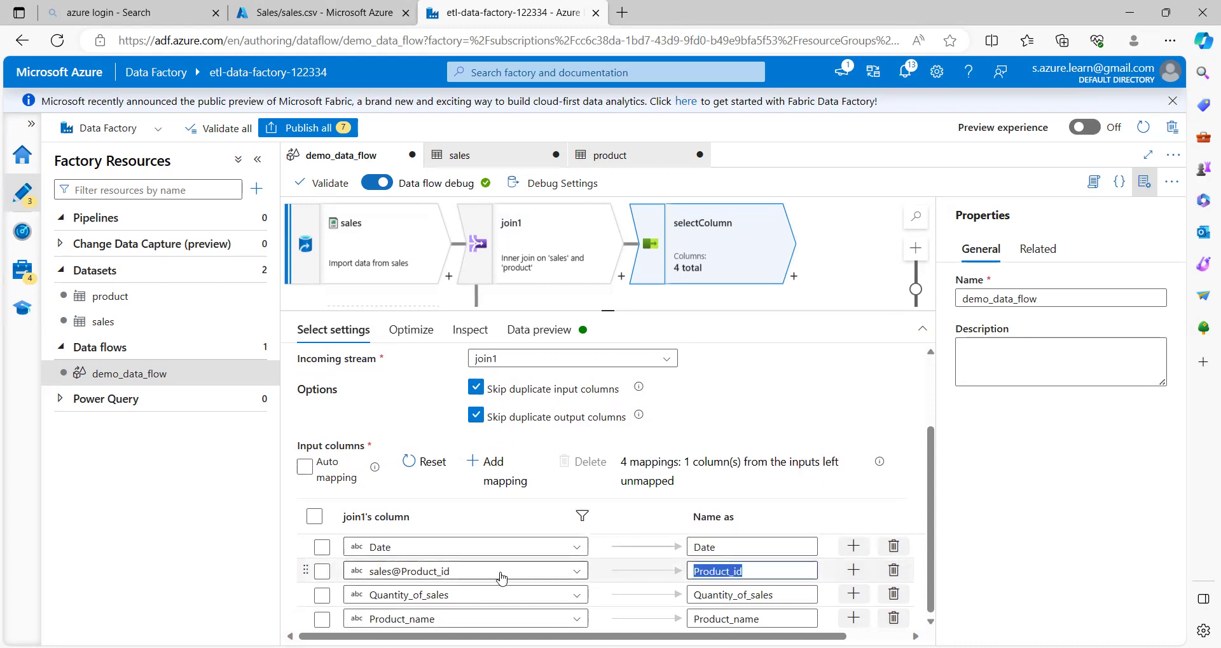
type("Pr")
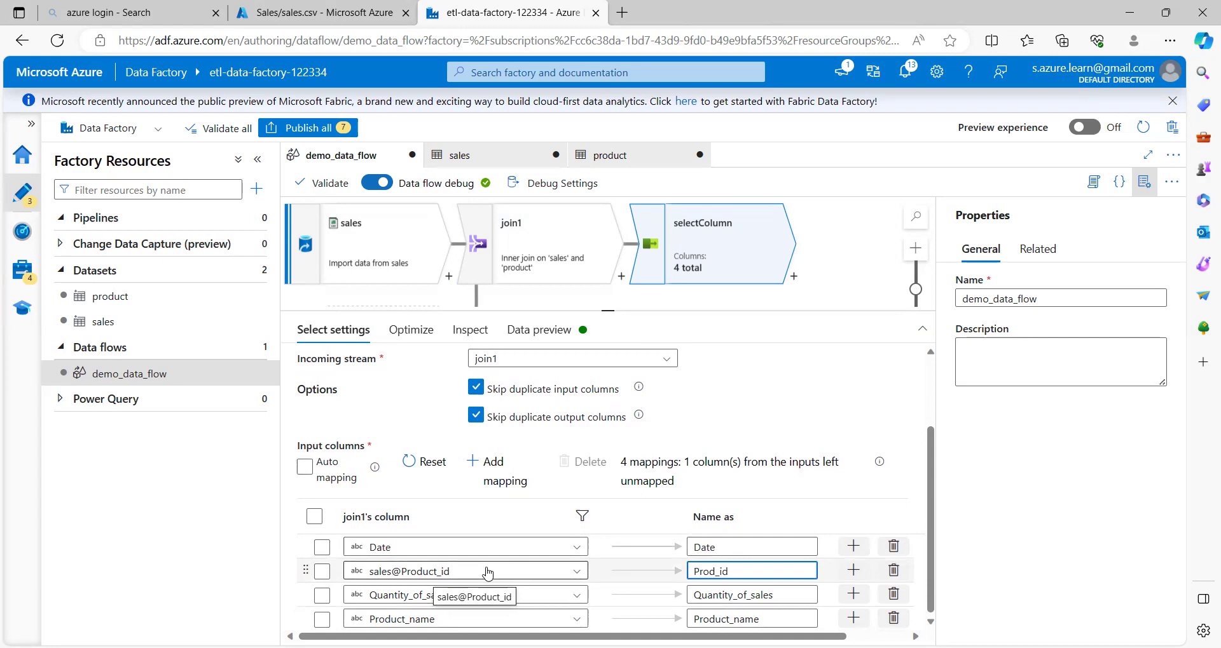
left_click(824, 412)
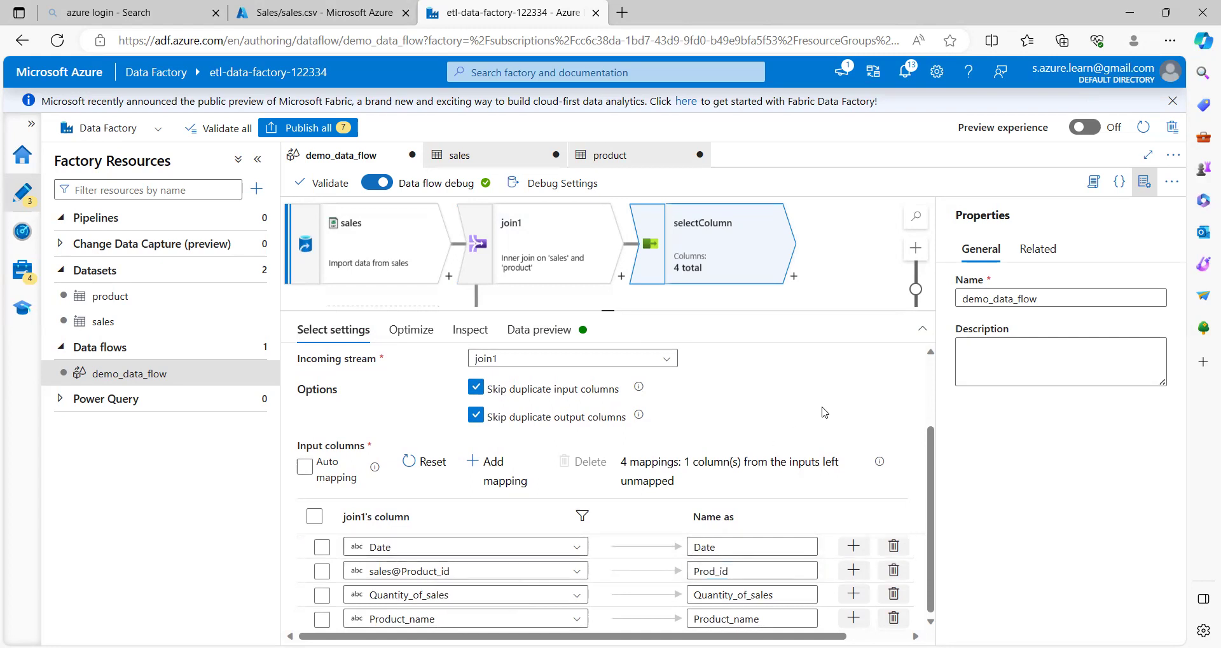
Inspect selectColumn's output schema for the renamed column, and refresh its data preview to examine the resulting rows.
left_click(470, 330)
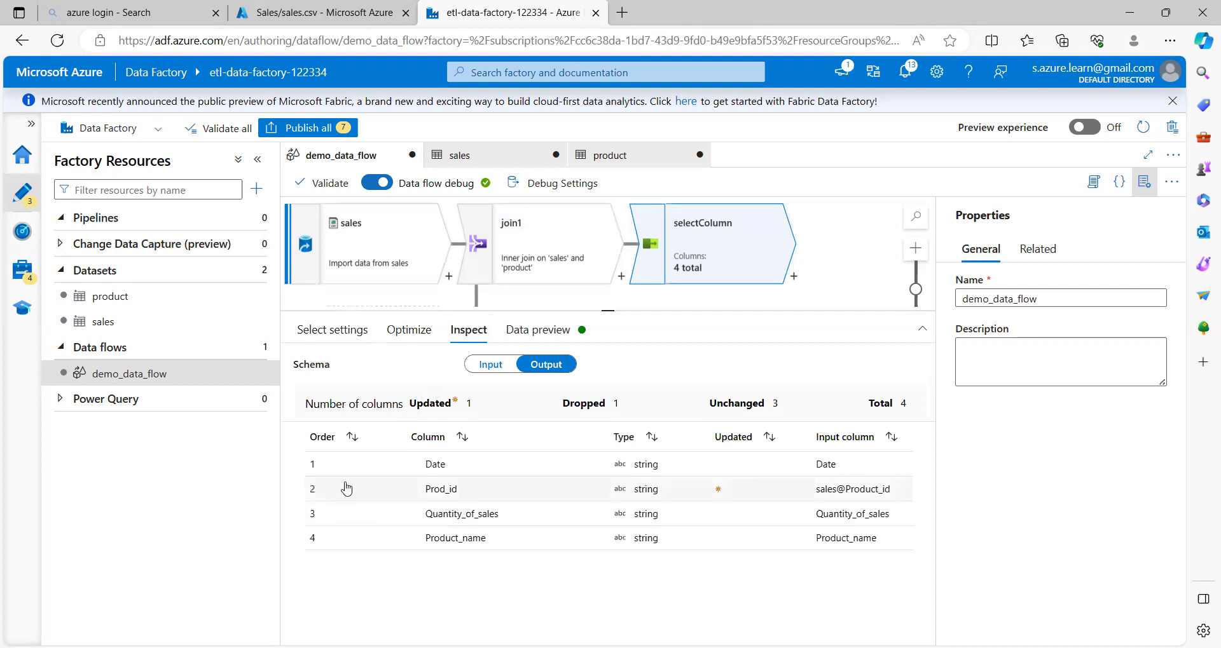
left_click_drag(410, 405, 470, 404)
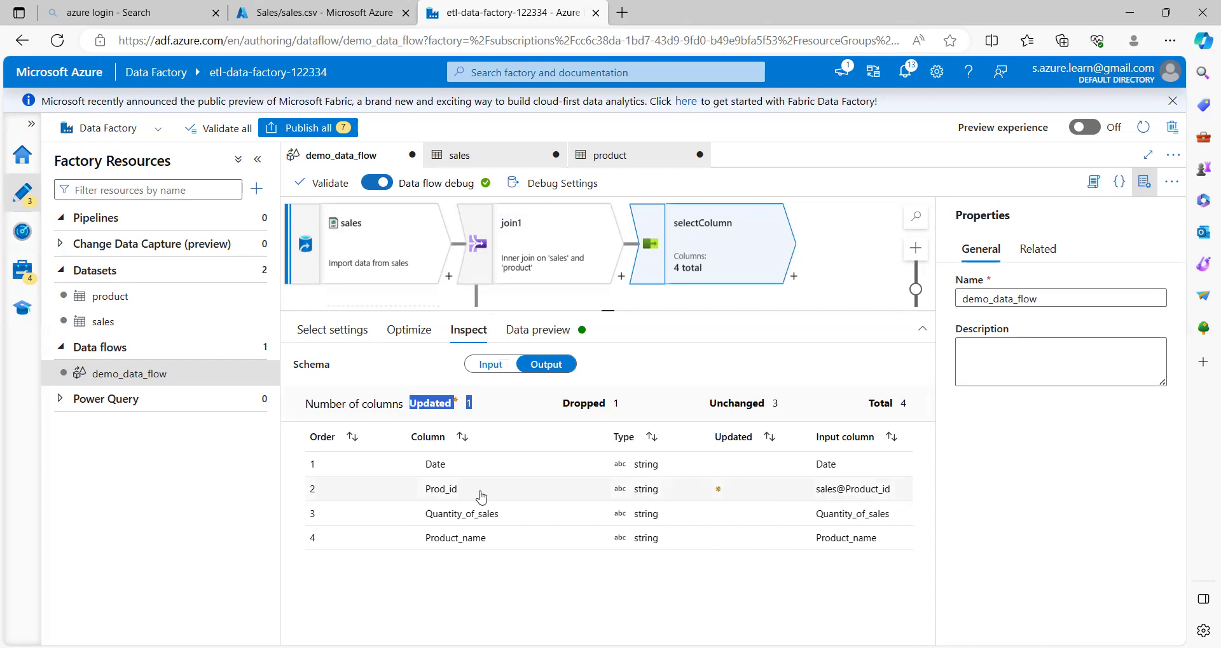
left_click_drag(458, 489, 424, 489)
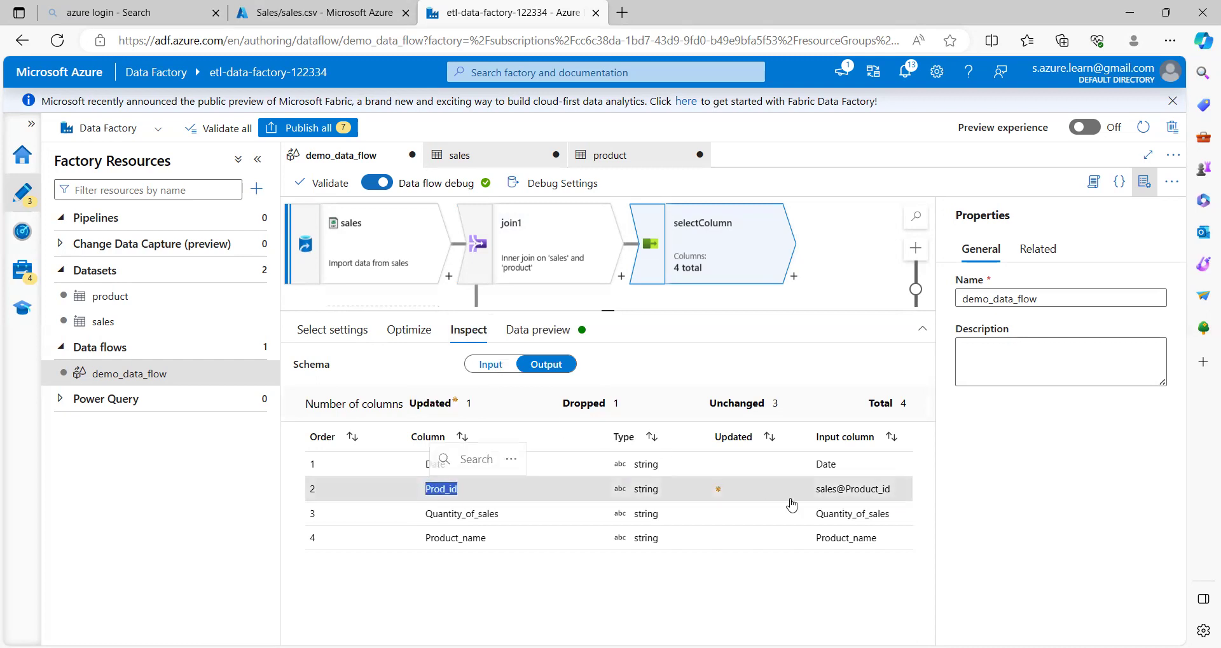
left_click_drag(623, 404, 565, 404)
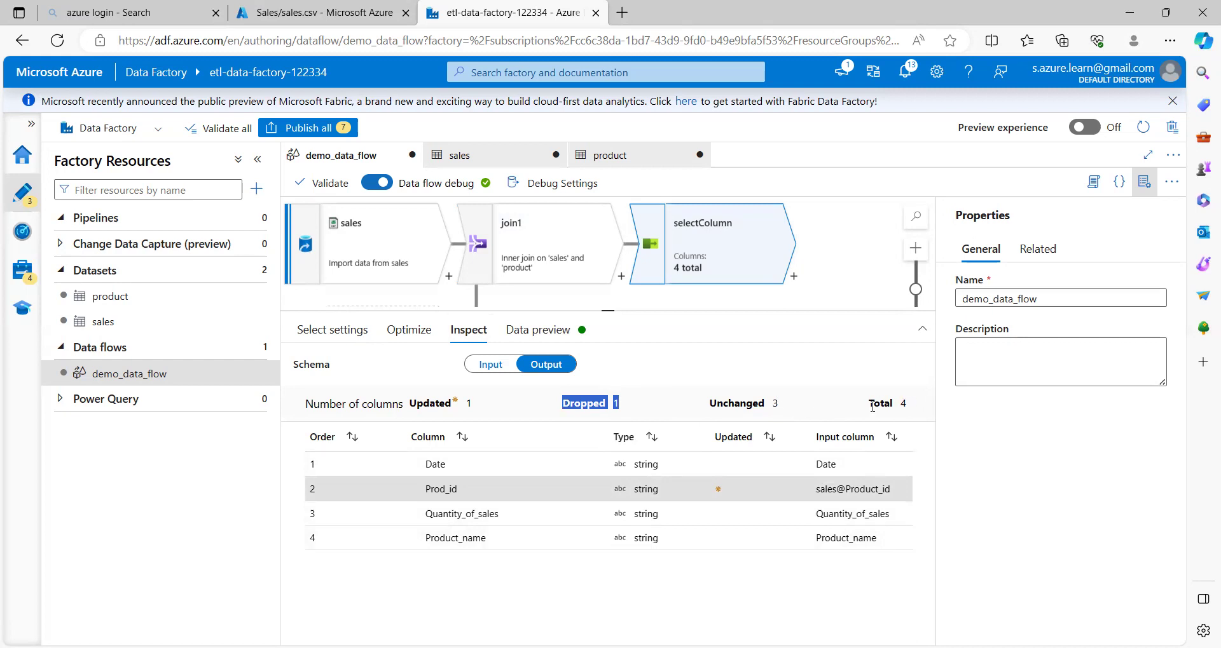
left_click(531, 332)
left_click(342, 407)
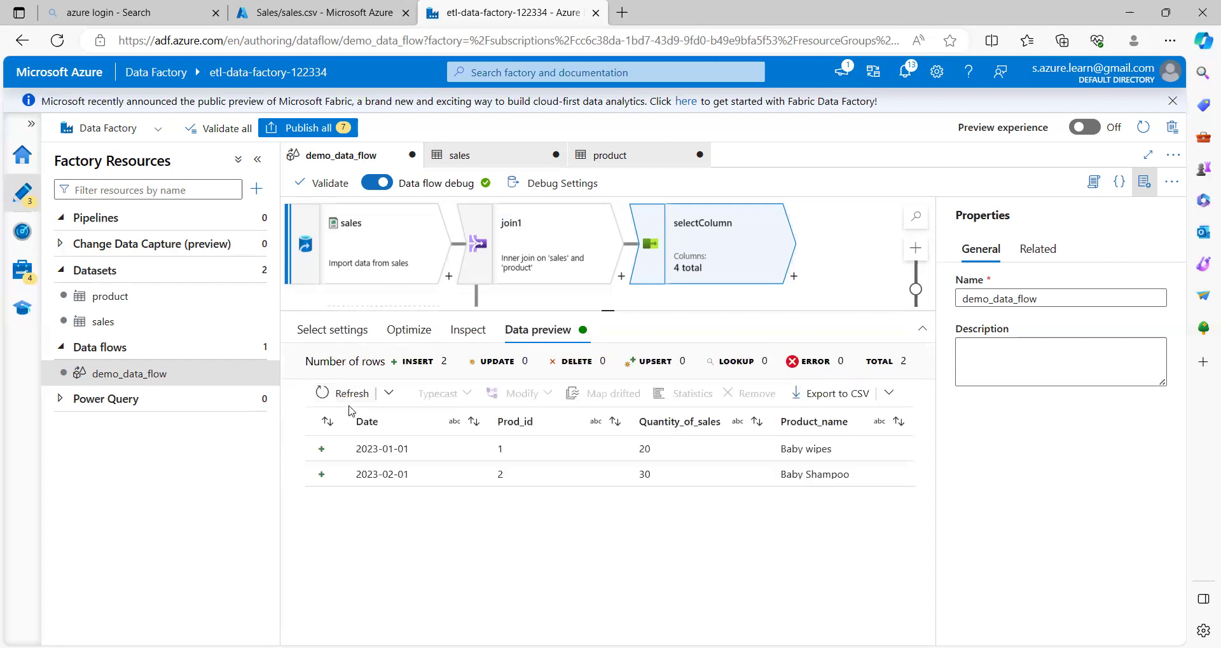
double_click(445, 360)
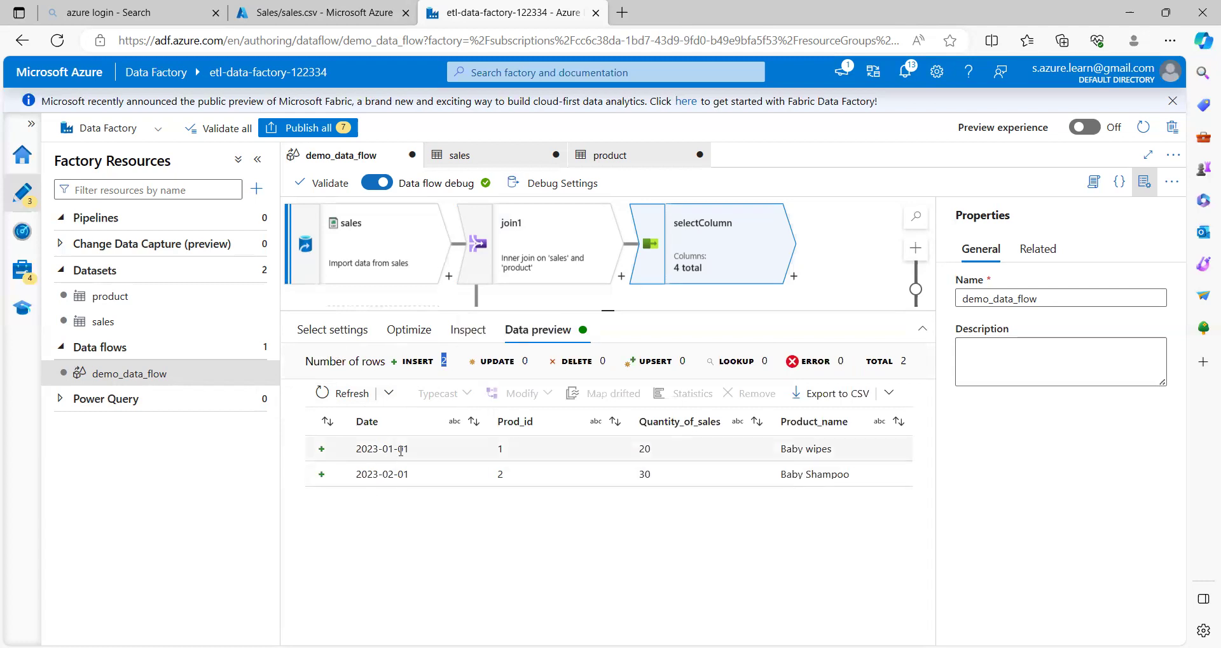
triple_click(803, 453)
double_click(649, 449)
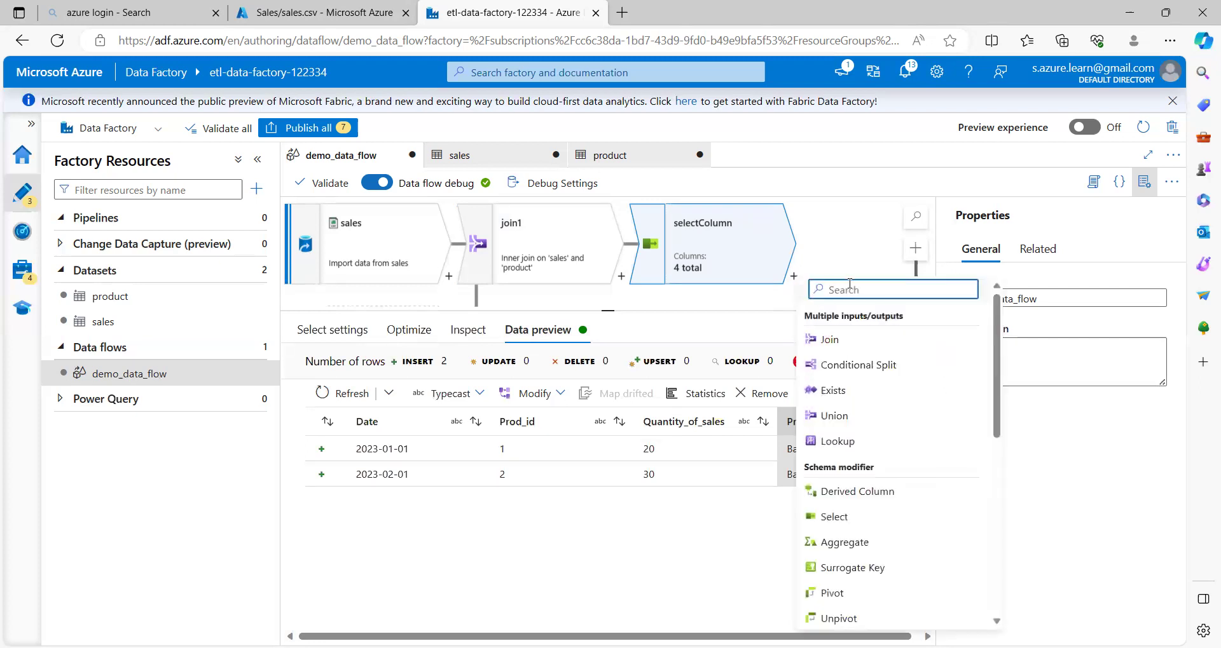
Add a Sink transformation after selectColumn and name its output stream "target".
type("sink")
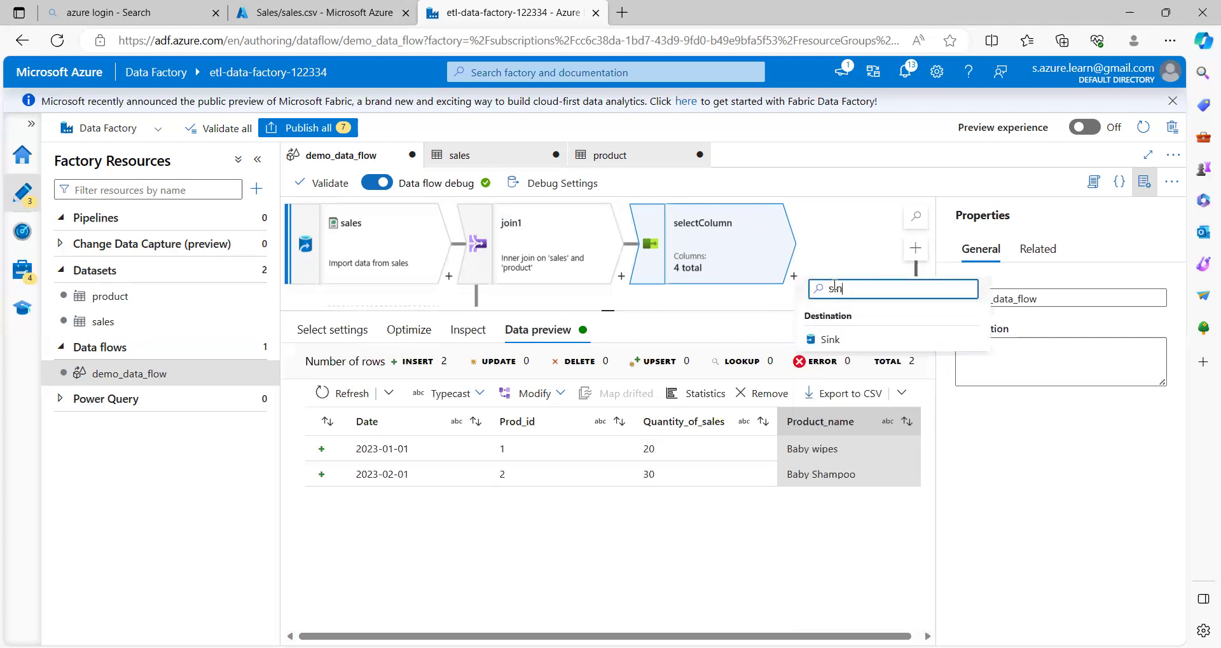
left_click(827, 342)
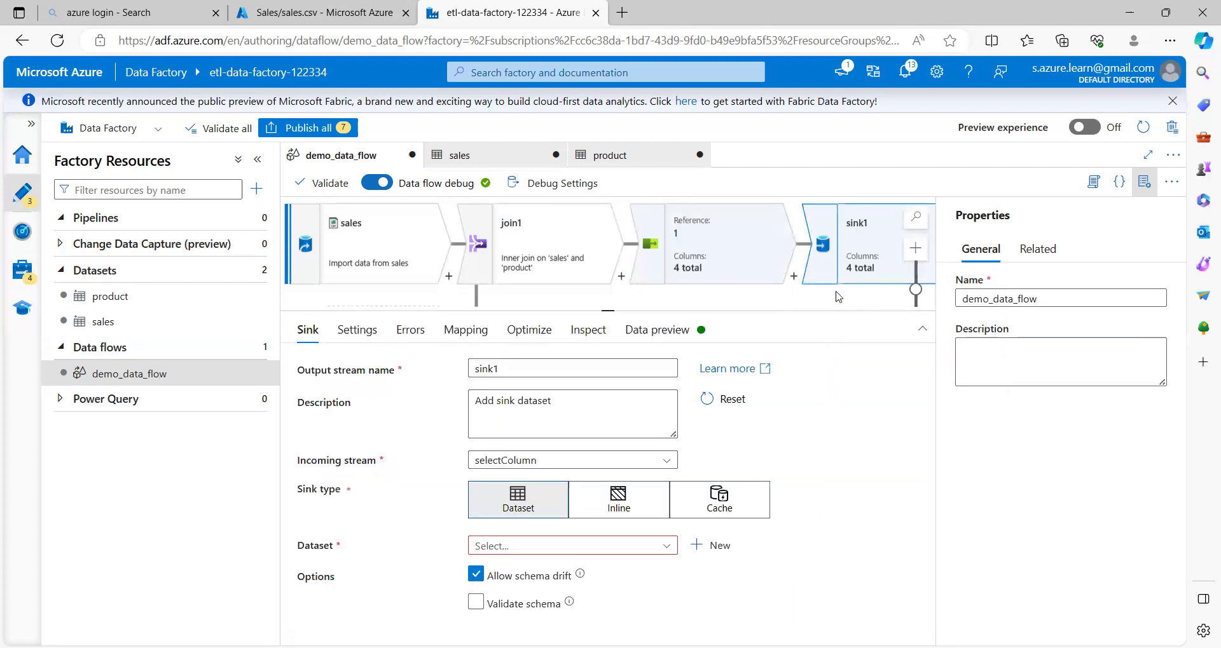
left_click(506, 366)
left_click_drag(505, 366, 339, 385)
type("target")
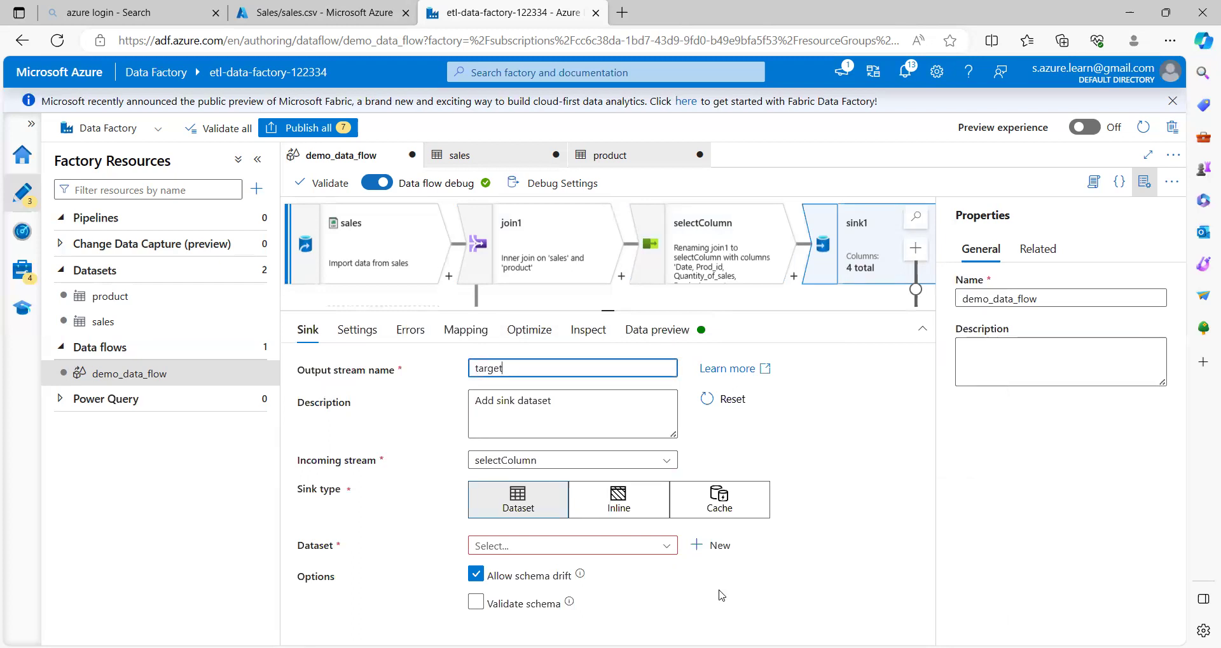
Choose selectColumn as the target sink's incoming stream.
left_click(604, 468)
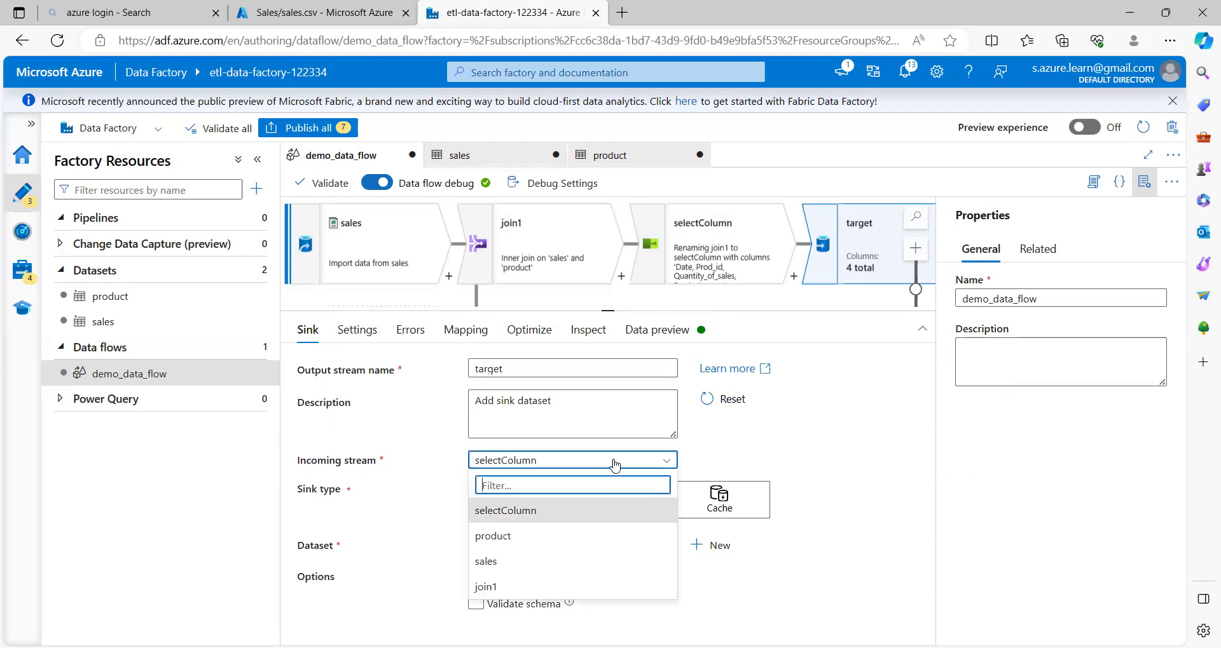
left_click(758, 453)
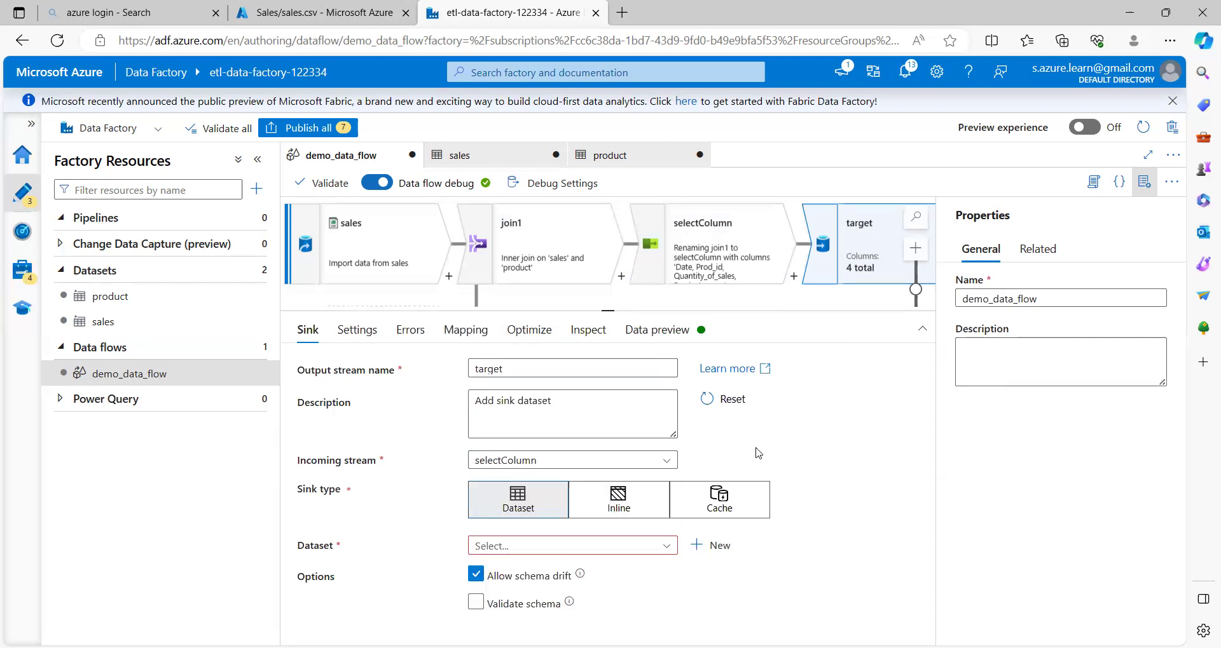
left_click(609, 465)
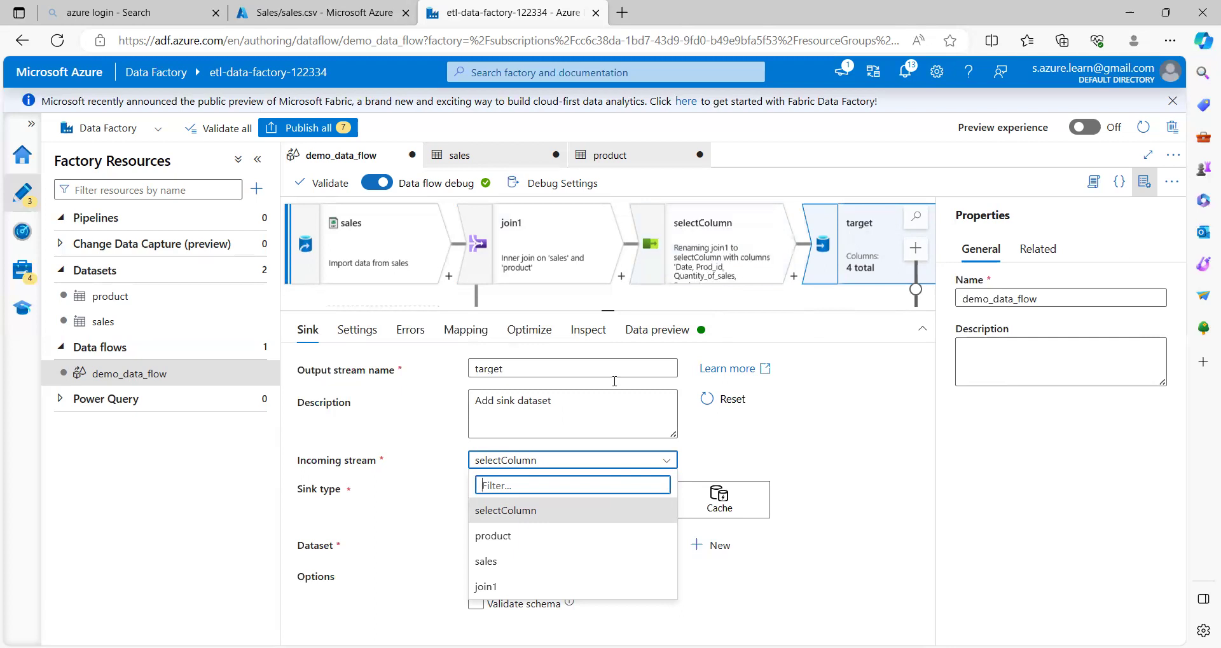
left_click(510, 519)
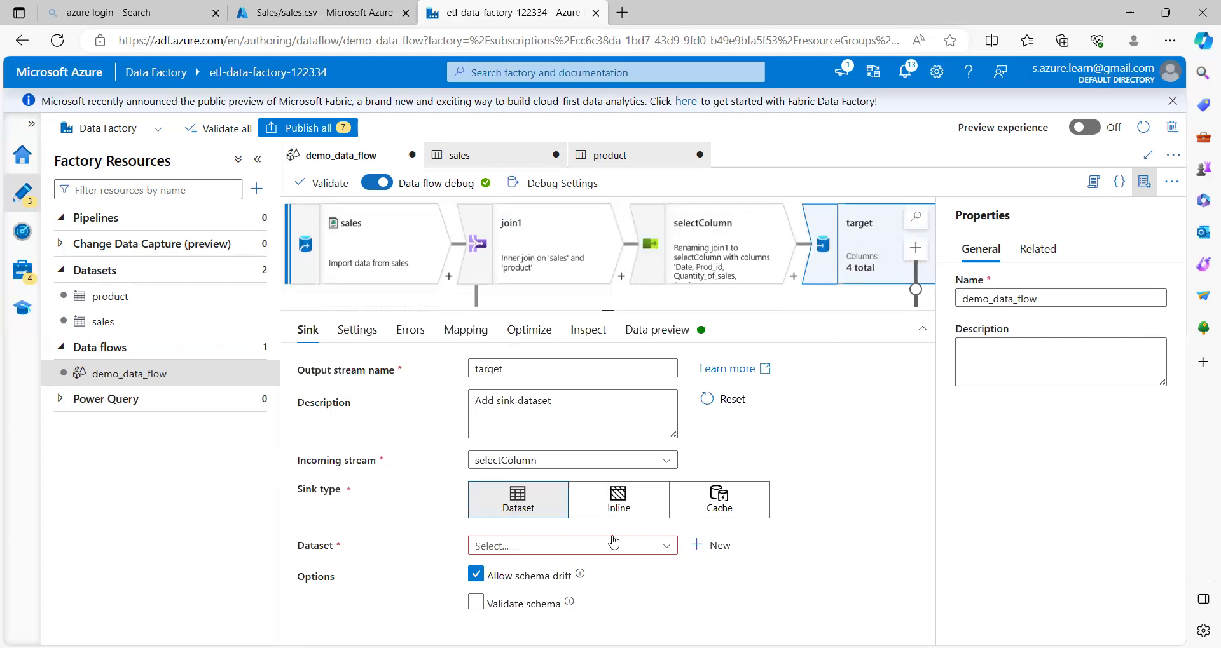
Start a new dataset for the target sink, using Azure Blob Storage as the data store and DelimitedText as the format.
left_click(720, 548)
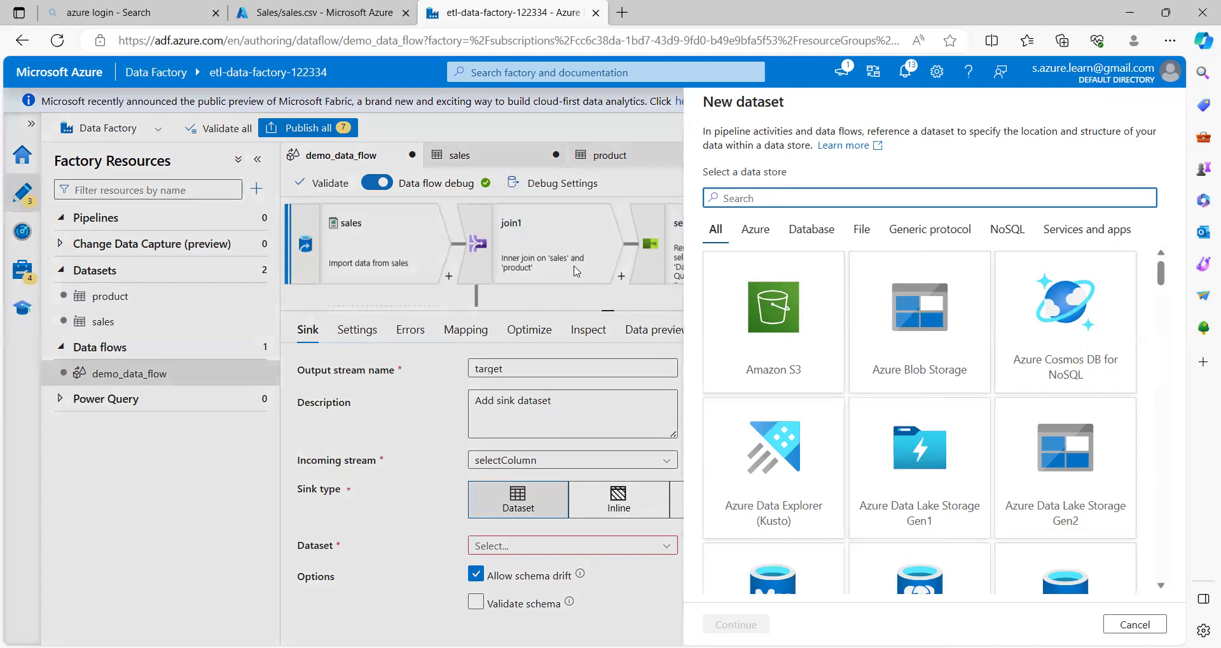
type("blob")
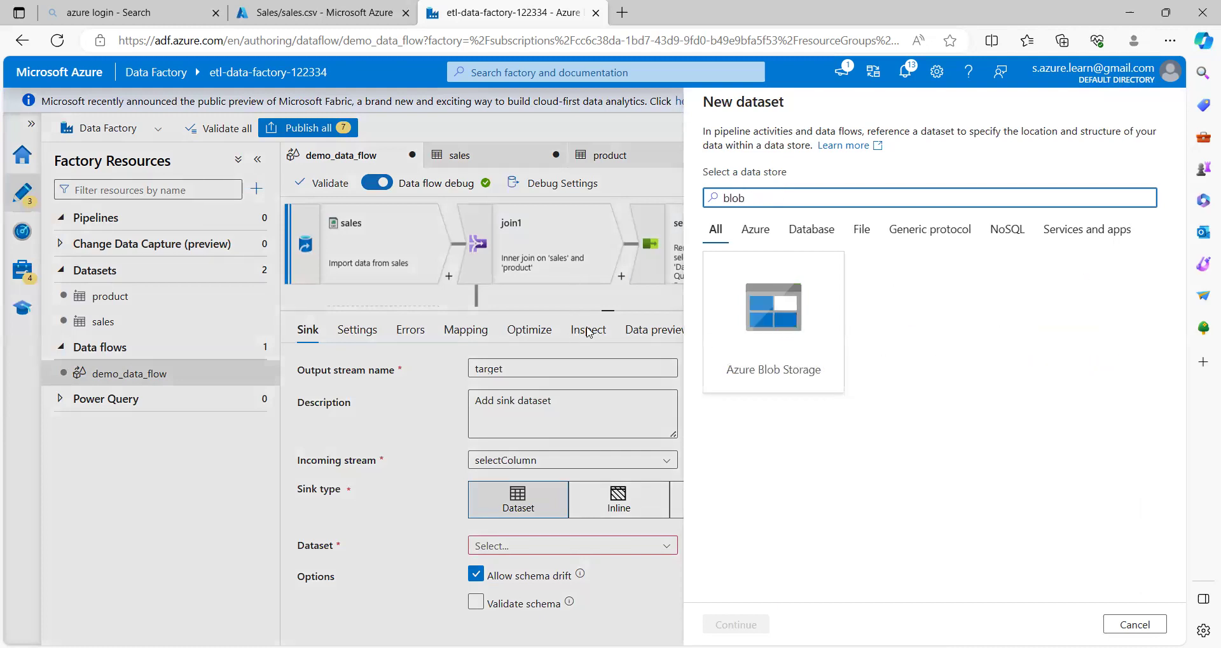
left_click(804, 308)
left_click(748, 622)
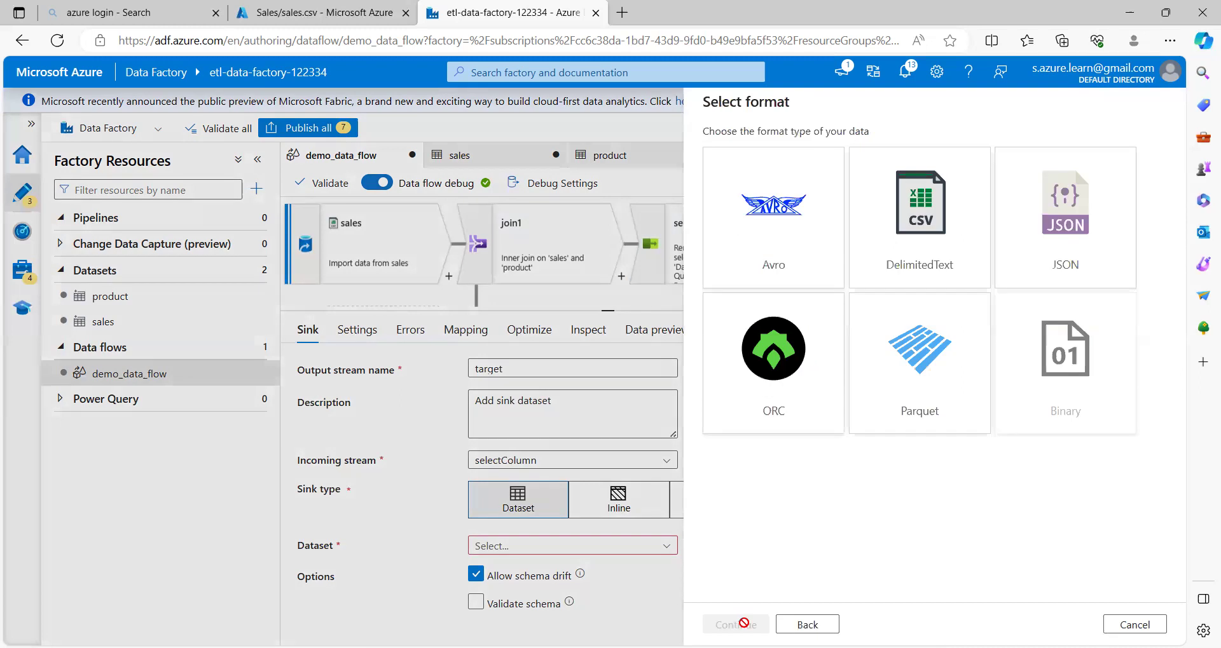
left_click(930, 237)
left_click(738, 624)
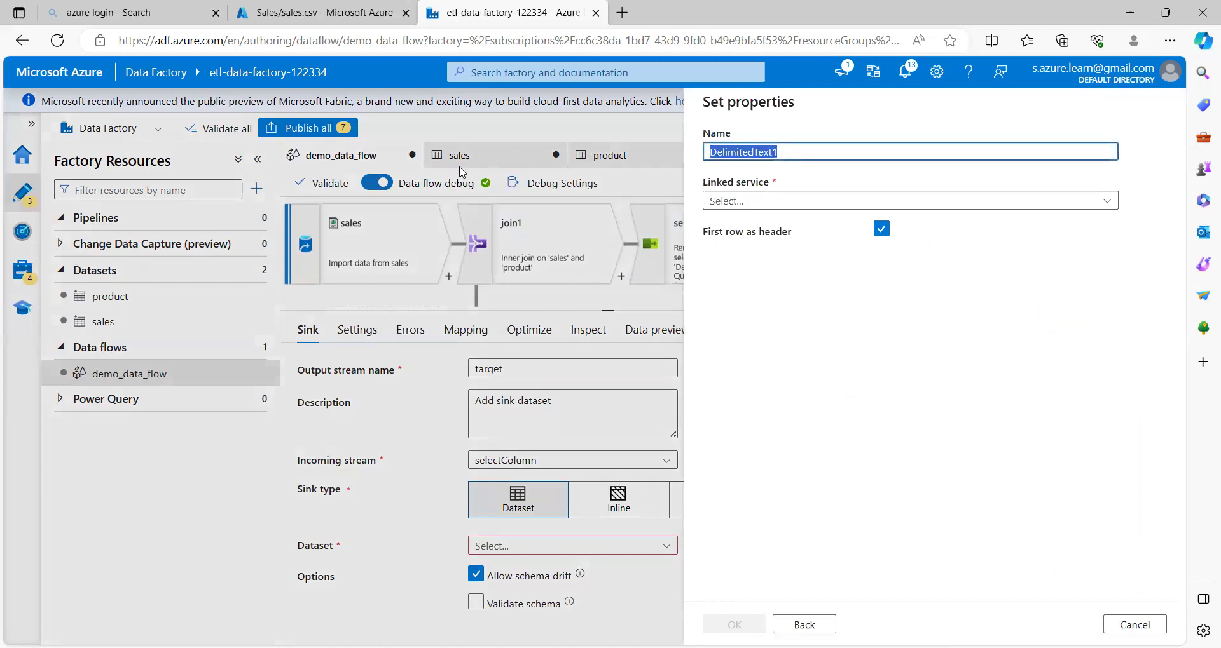
Name the new sink dataset "target" and connect it to the azure_blob_storage linked service.
type("target")
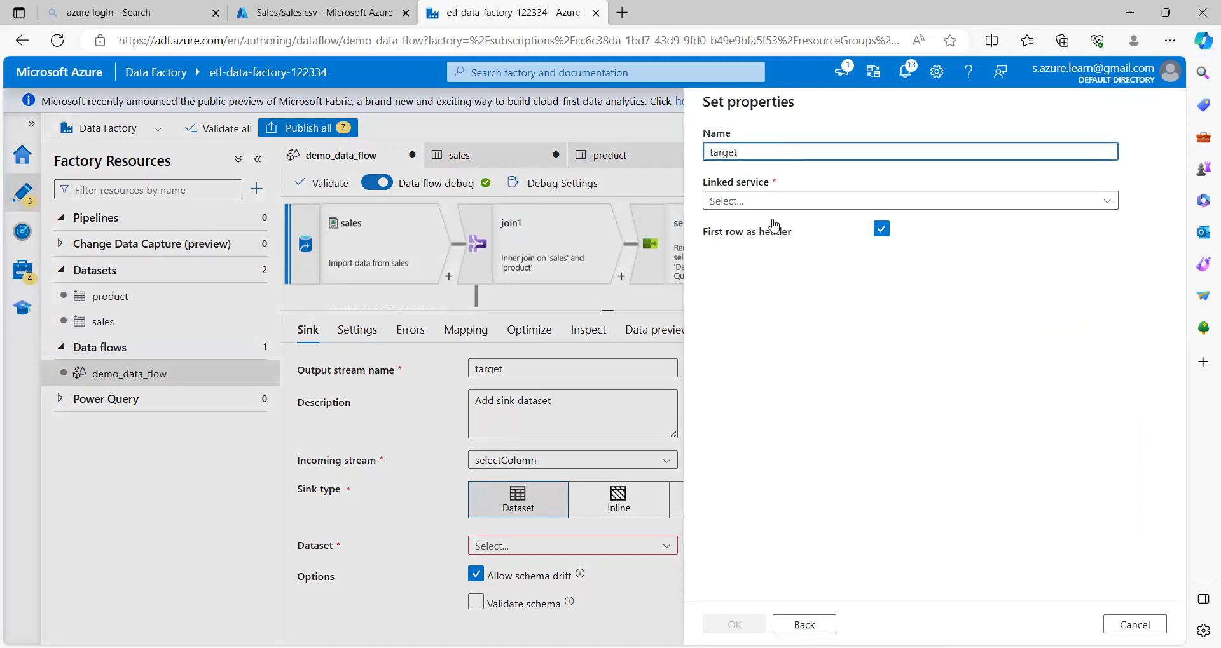
left_click(790, 203)
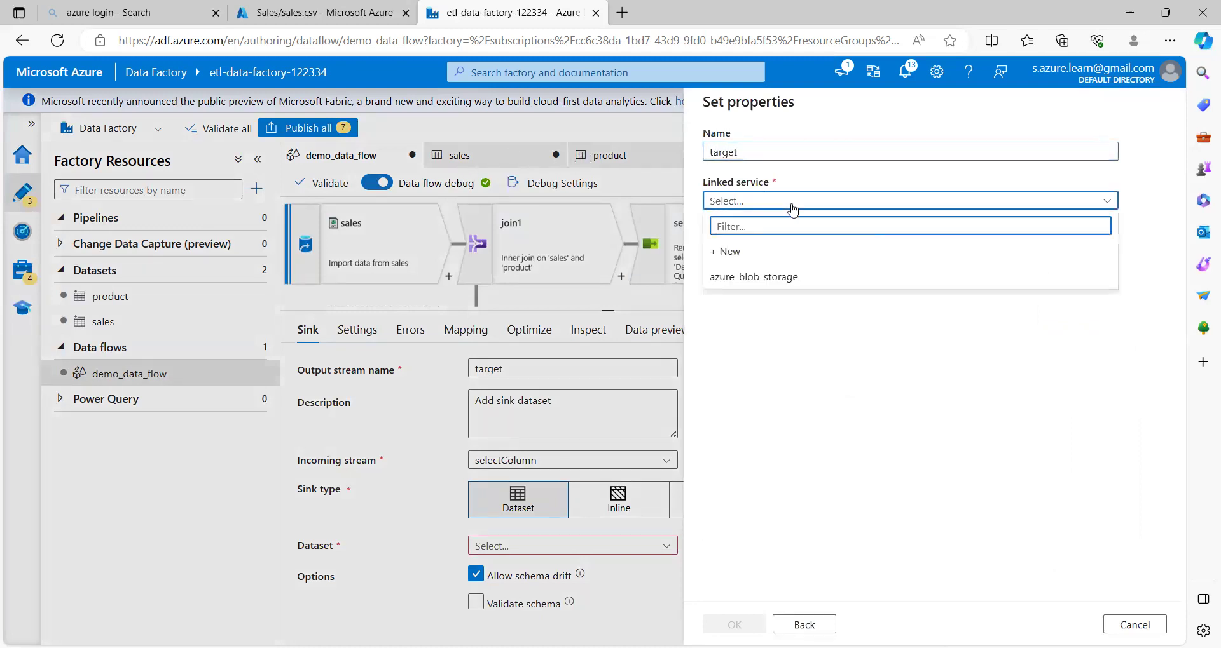
left_click(758, 277)
Point the target dataset to the output container, set its schema import to None, and create the dataset.
left_click(766, 312)
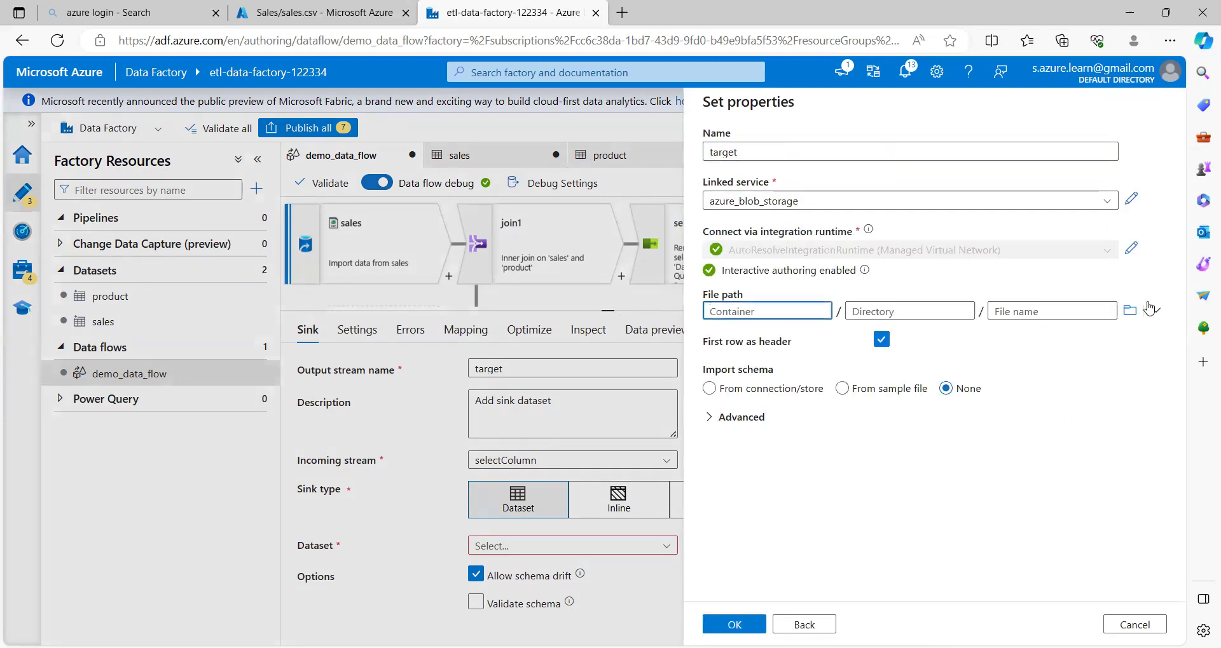
left_click(1129, 310)
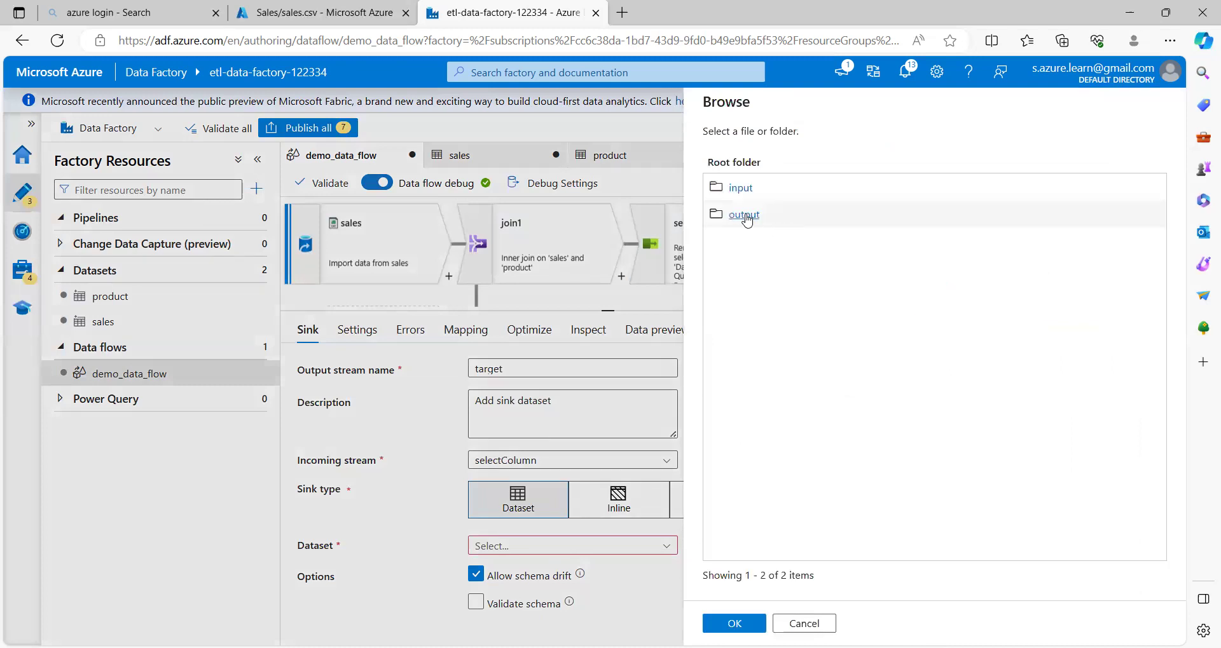
left_click(744, 215)
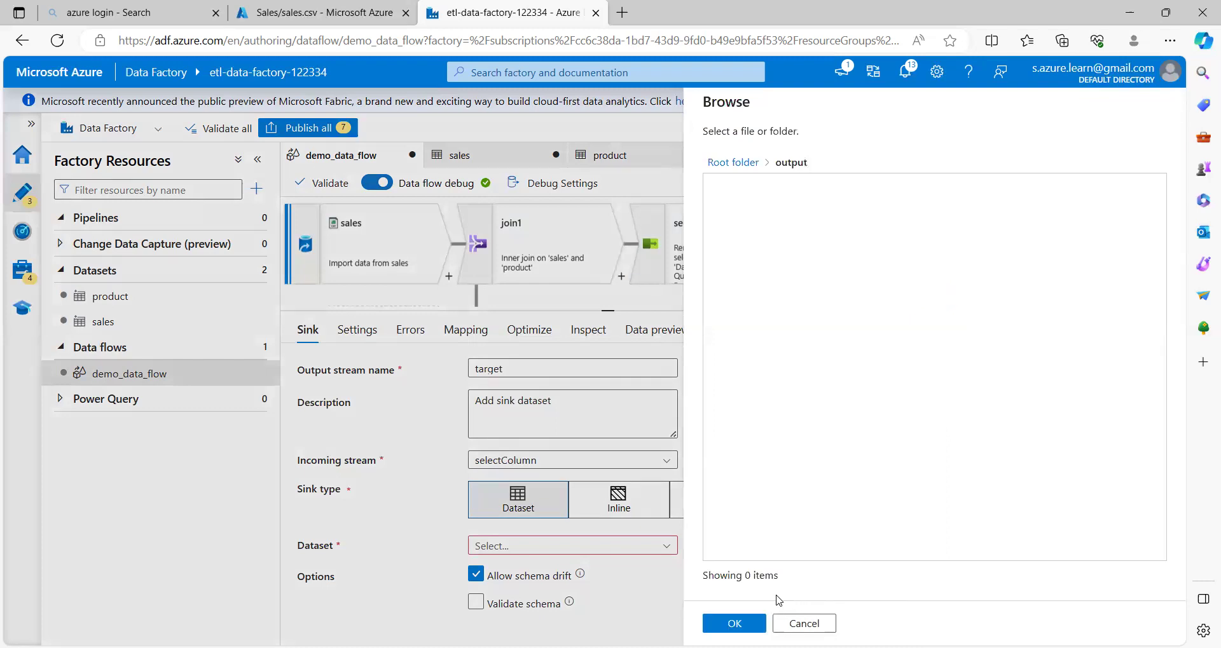
left_click(749, 621)
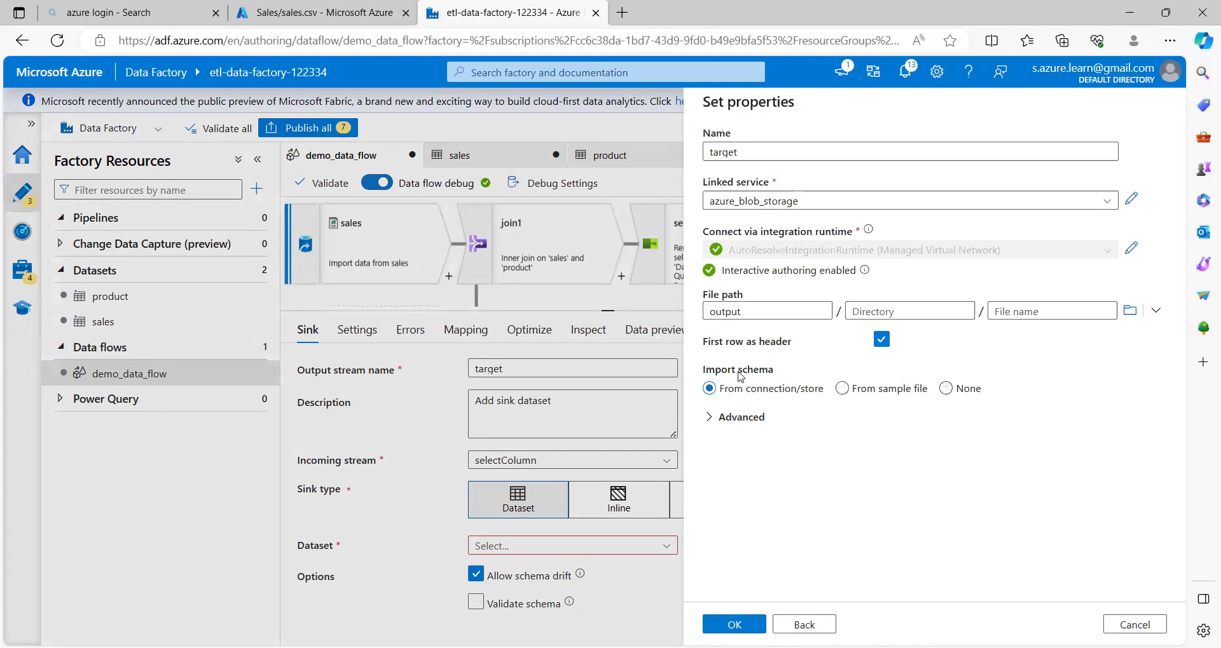
left_click(953, 392)
left_click(740, 623)
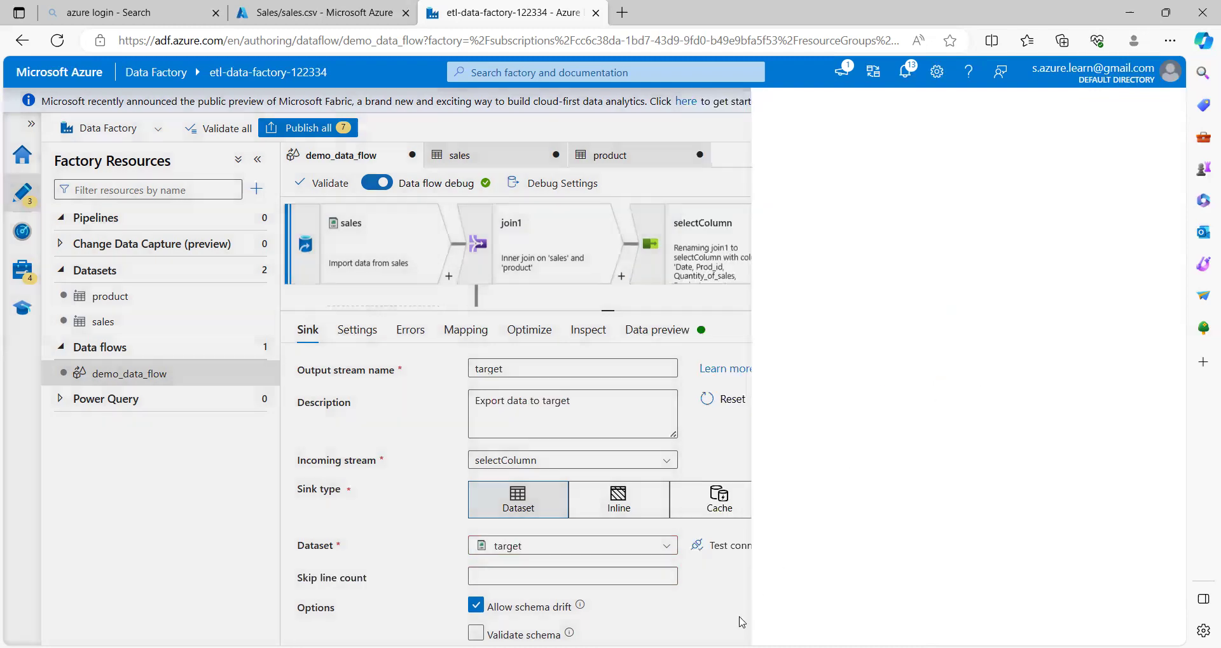
Review the target sink's settings, error handling and column mapping, and refresh its data preview to examine the output rows.
scroll(745, 611, "down", 1)
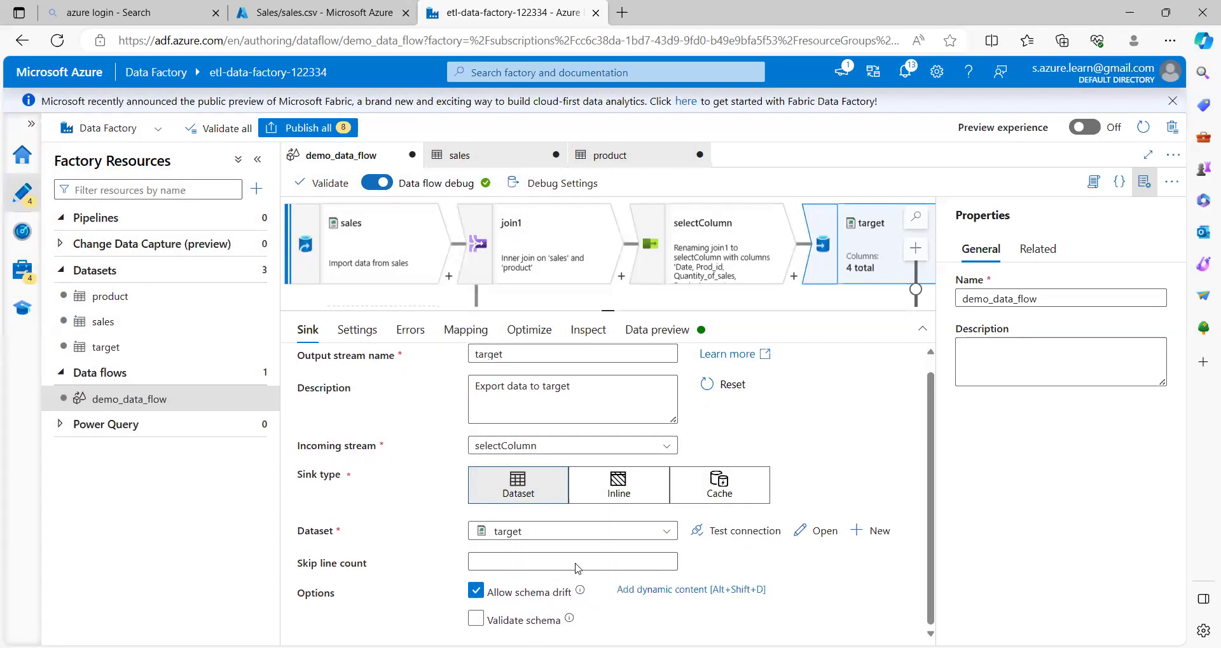
left_click(357, 329)
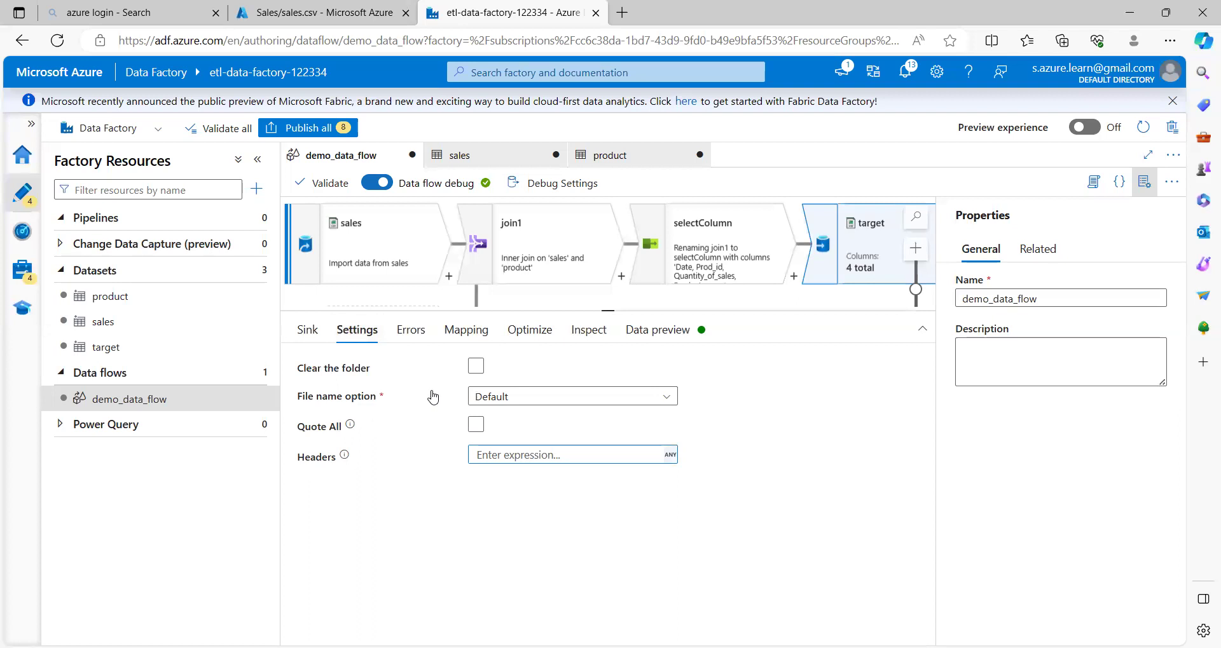
left_click(410, 331)
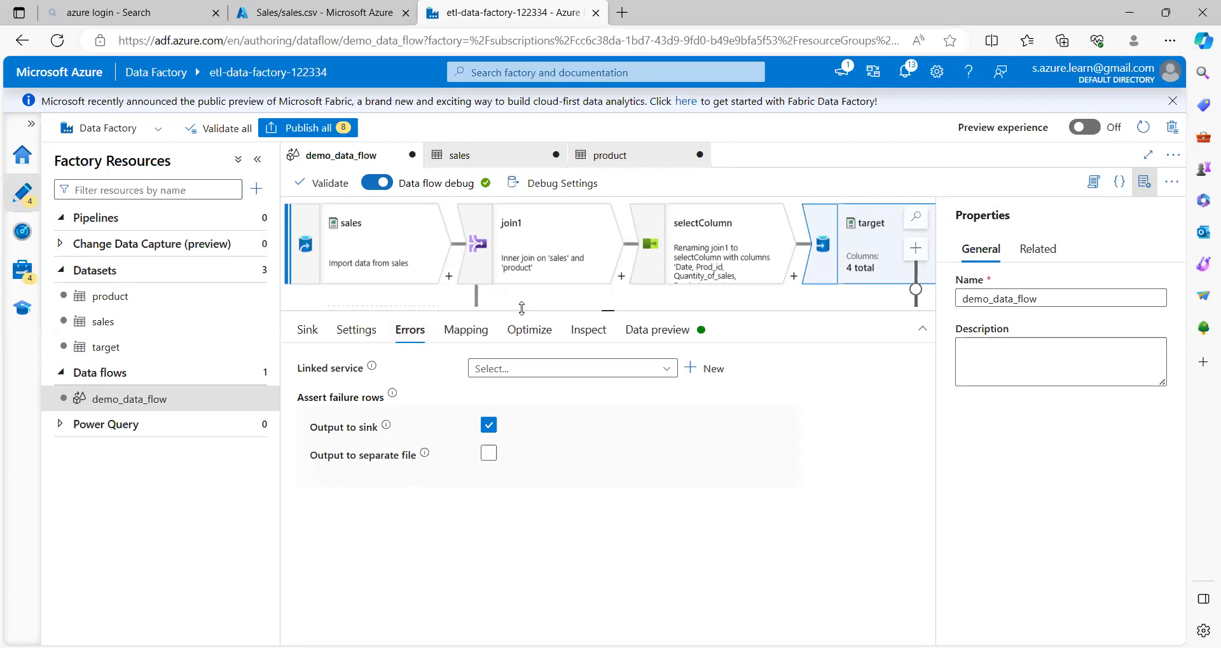
left_click(467, 332)
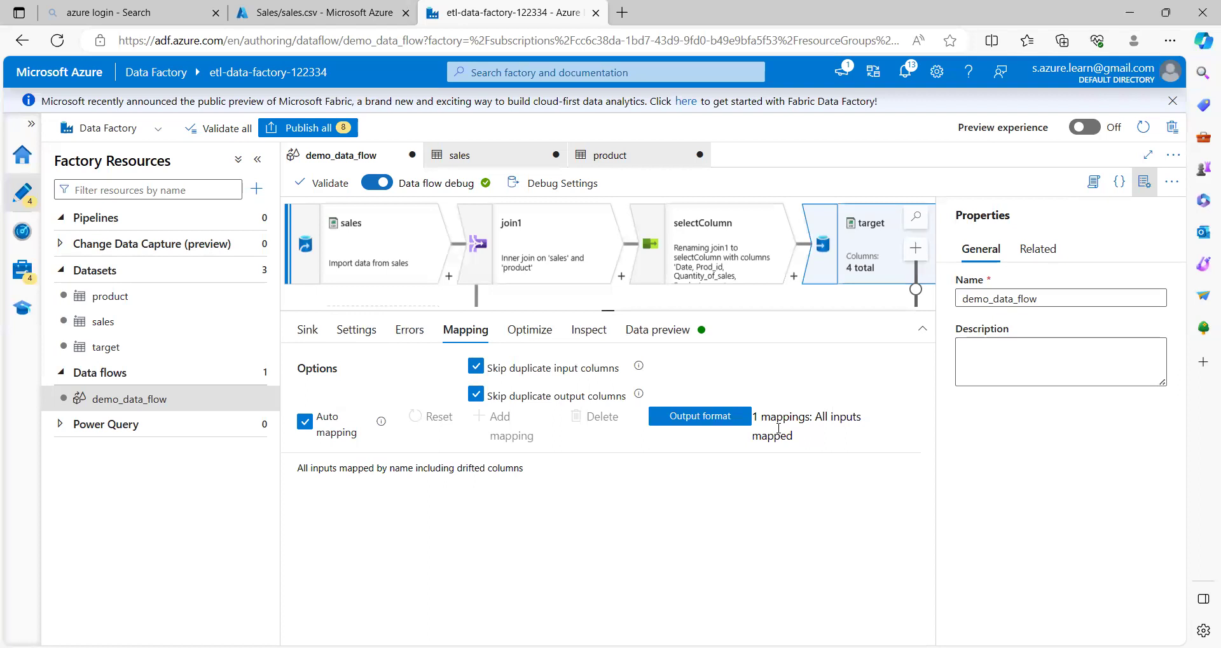
left_click(660, 336)
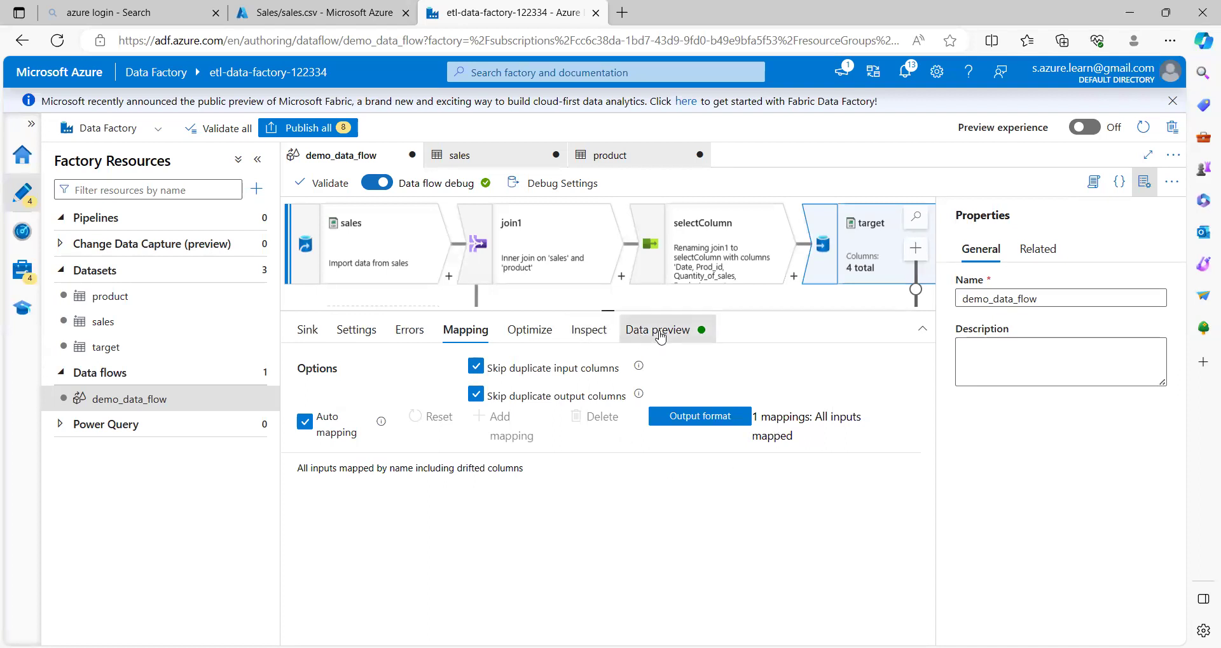
left_click(350, 402)
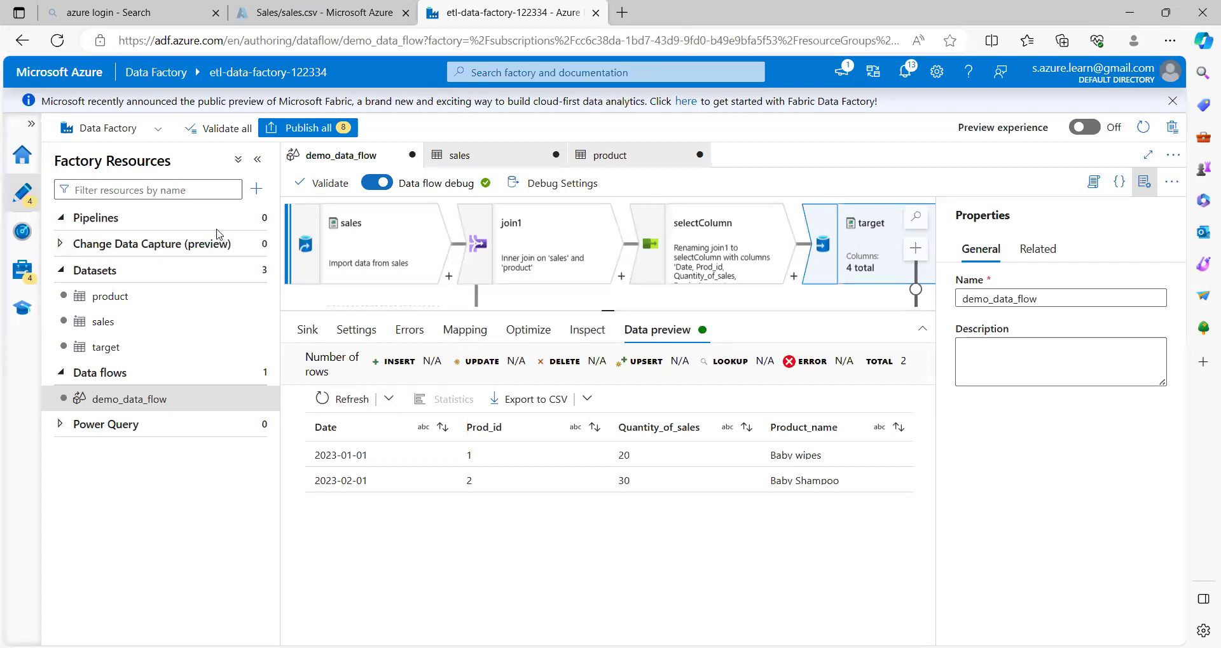
Create a new pipeline, name it pipelineForDataFlow, and hide its properties.
left_click(143, 389)
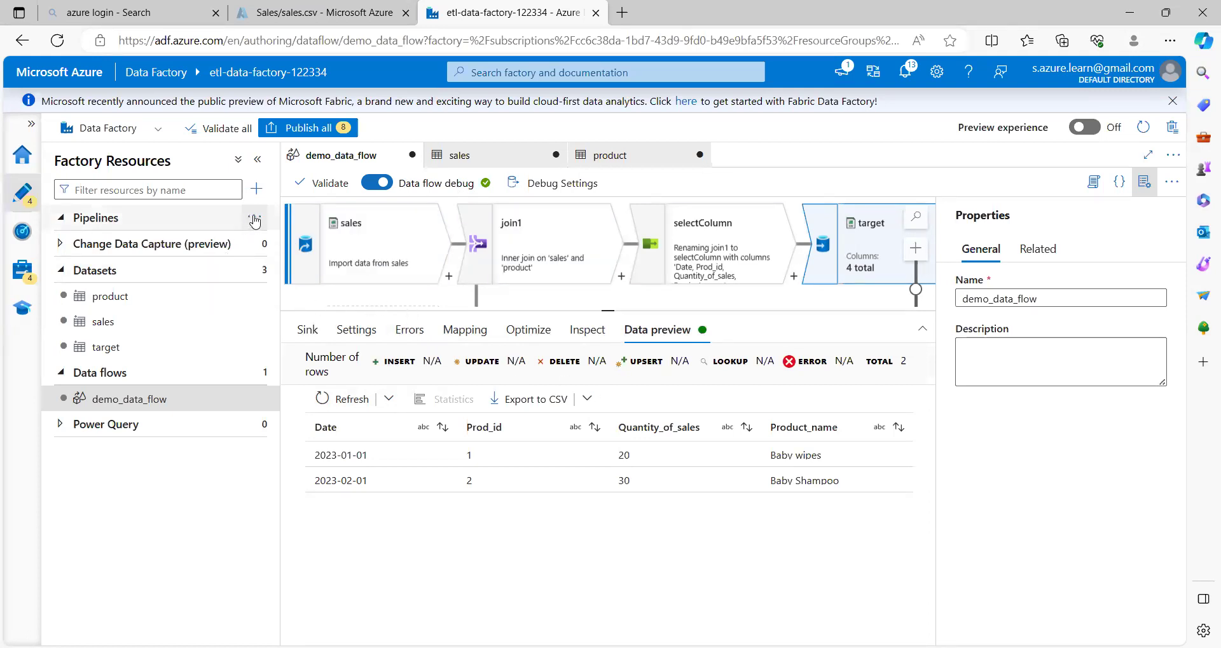
left_click(254, 219)
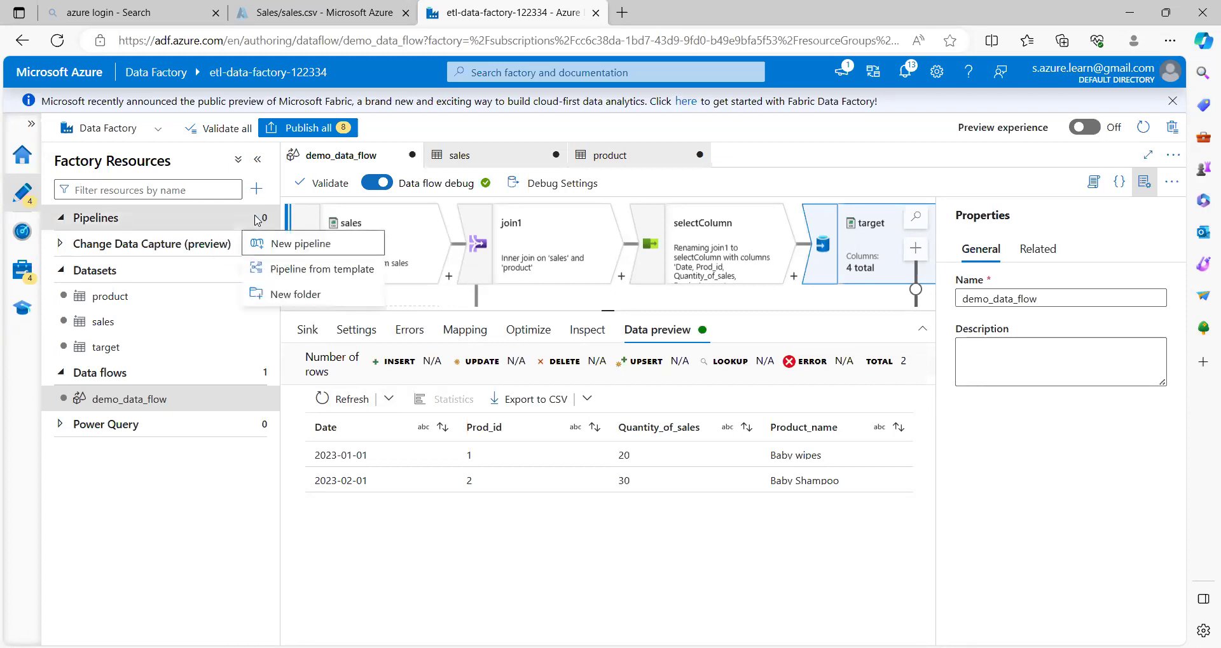
left_click(316, 245)
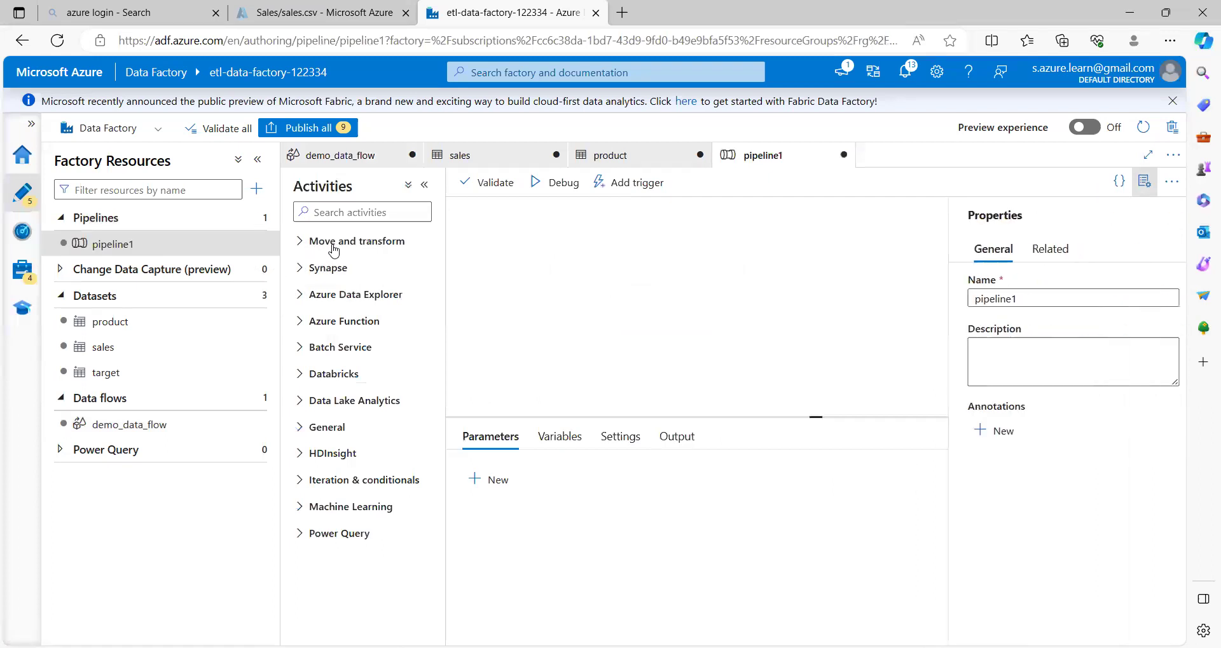
left_click(816, 316)
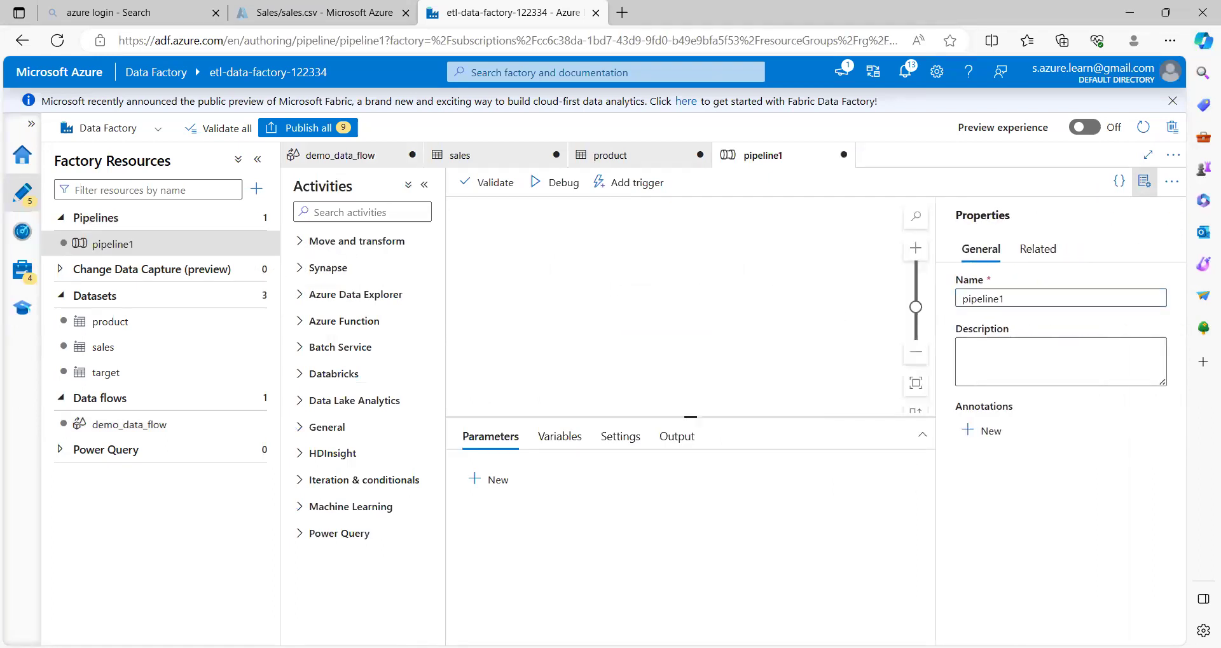
double_click(1009, 297)
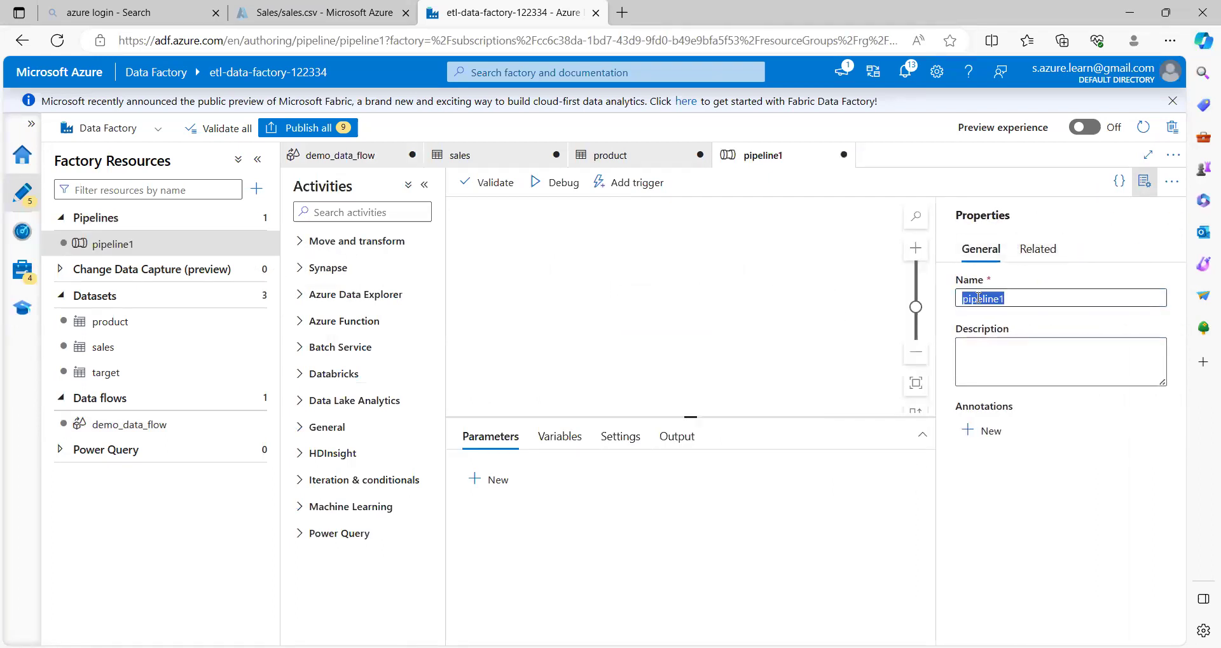
type("pipe")
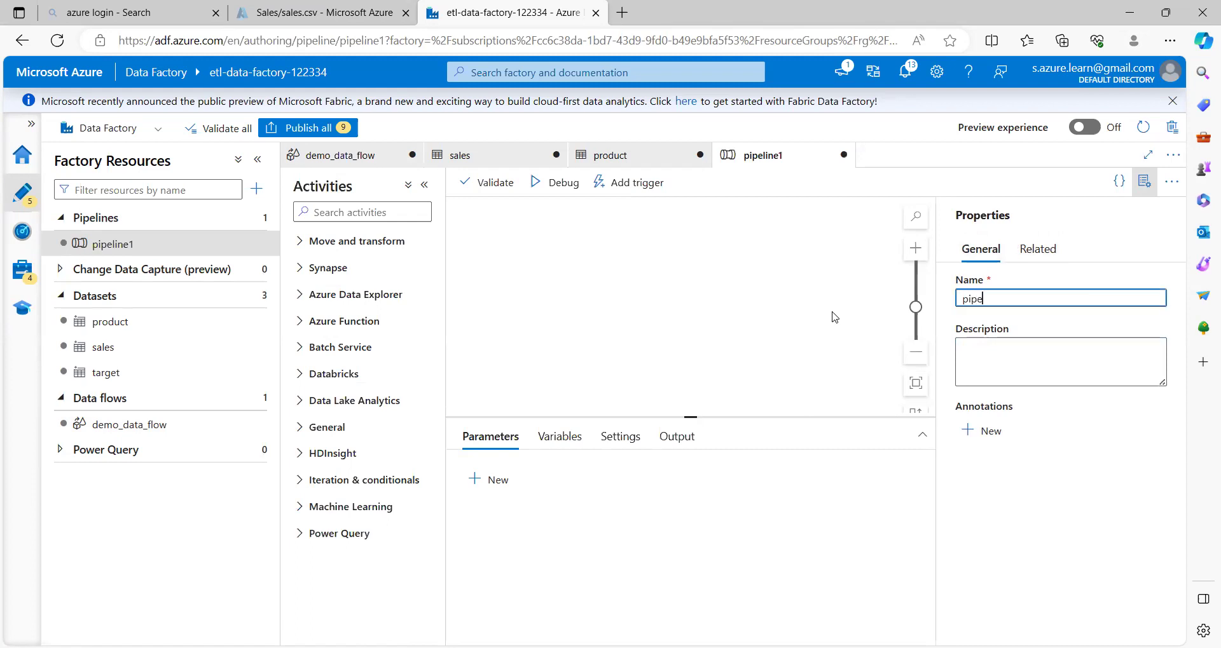
type("lineFor")
key("BackSpace")
key("BackSpace")
type("Dat")
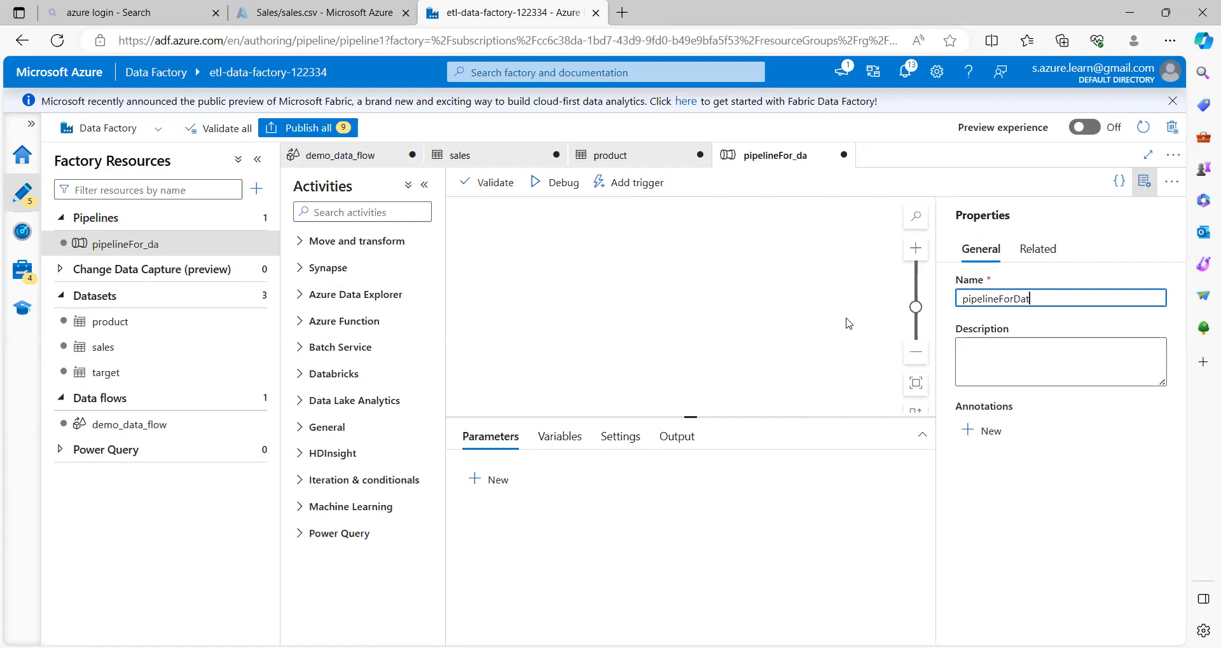
type("aFlow")
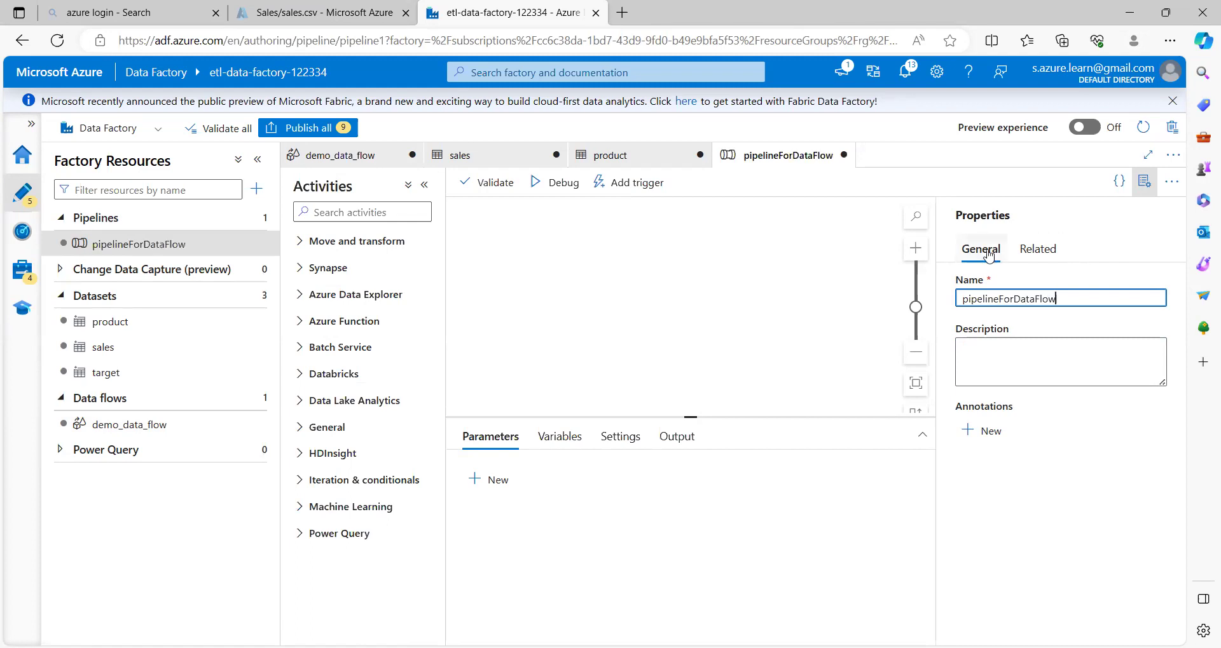
left_click(1142, 180)
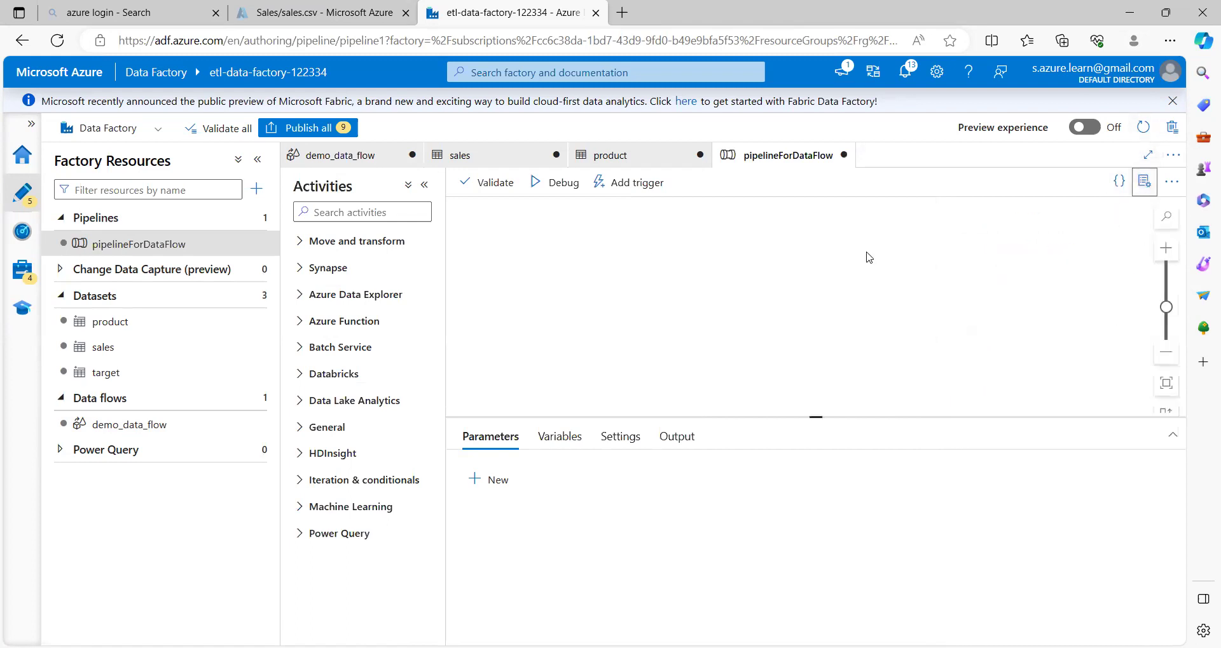
Add a Data flow activity from Move and transform to the pipeline canvas and review its general properties.
left_click(295, 242)
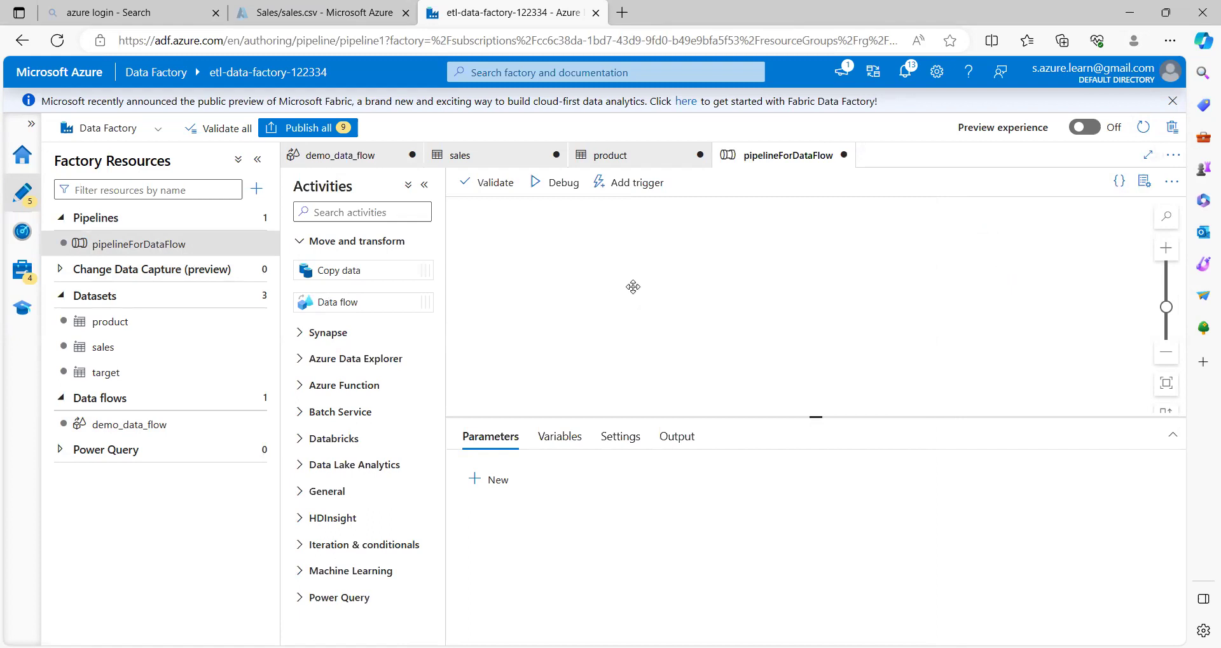
left_click_drag(633, 287, 633, 289)
left_click(699, 474)
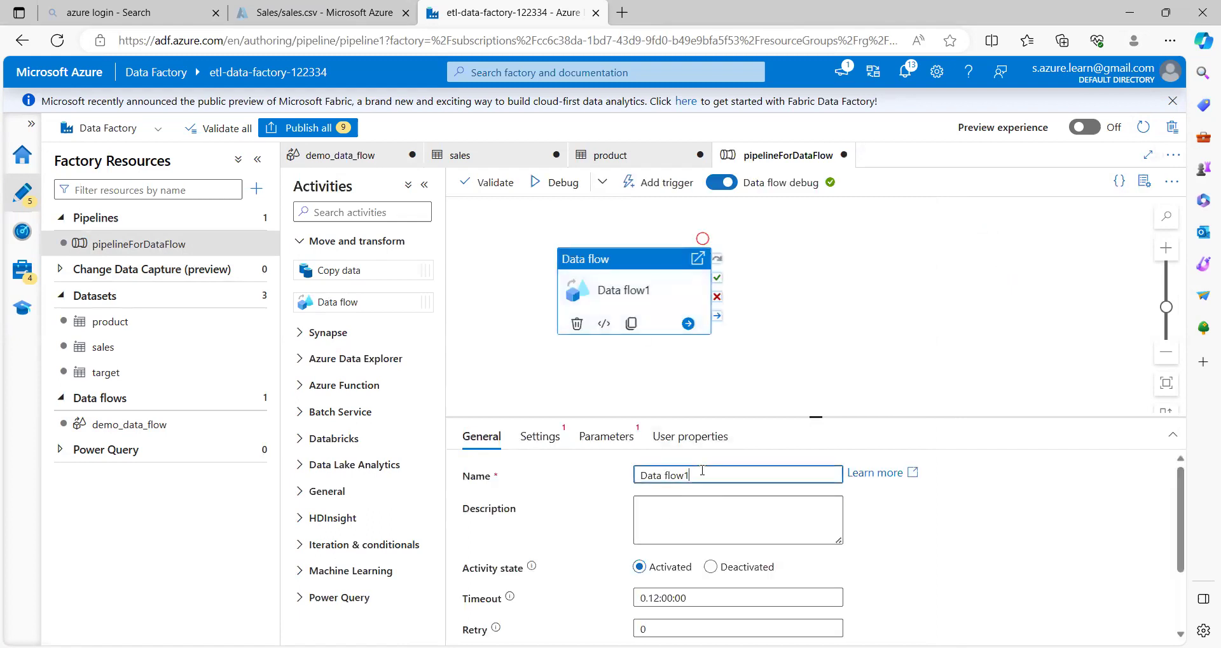
scroll(490, 526, "down", 1)
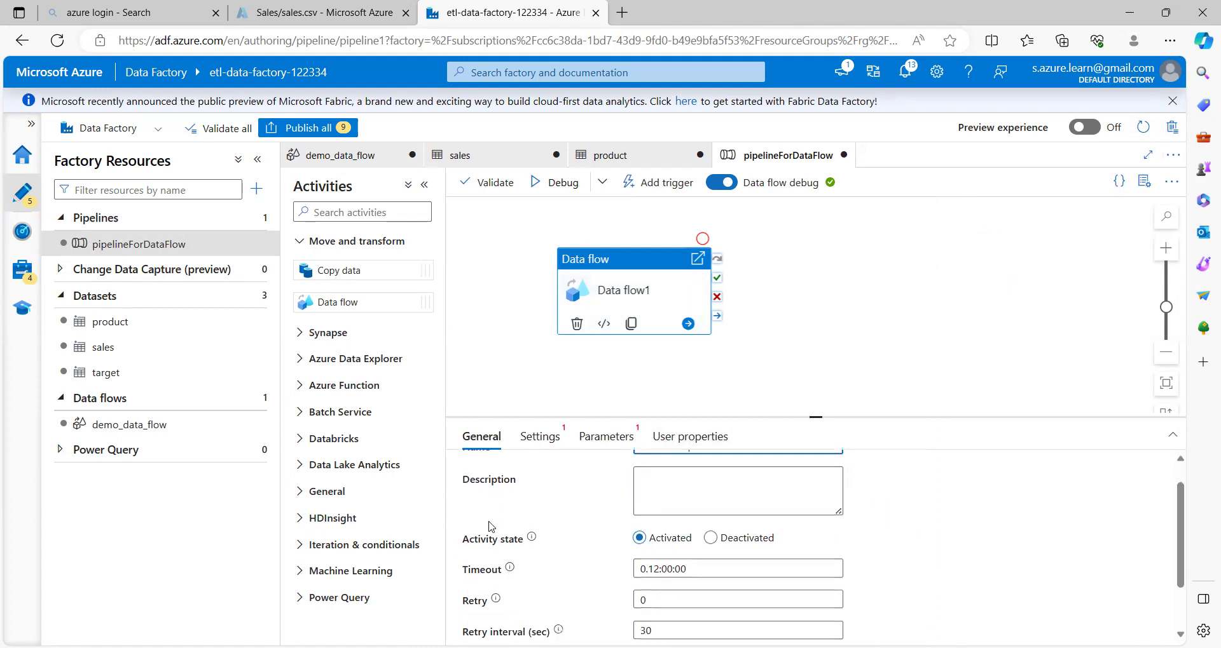
scroll(590, 520, "down", 1)
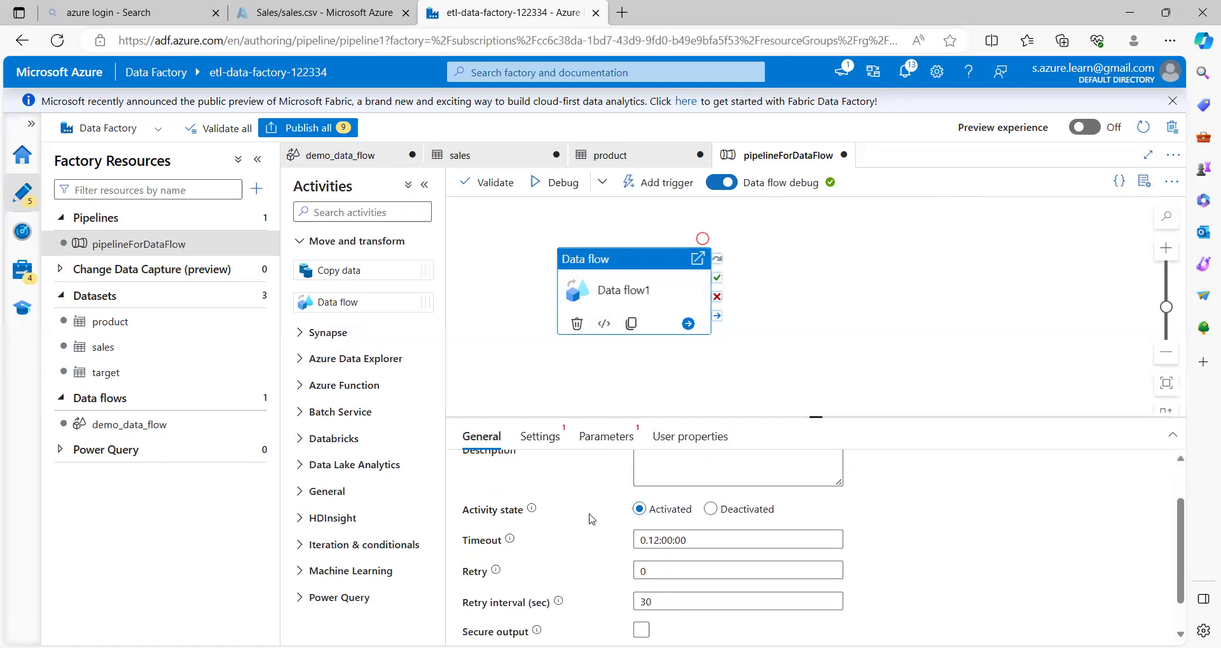
scroll(590, 520, "up", 2)
Set the Data flow activity to run demo_data_flow and review its remaining run settings.
left_click(537, 437)
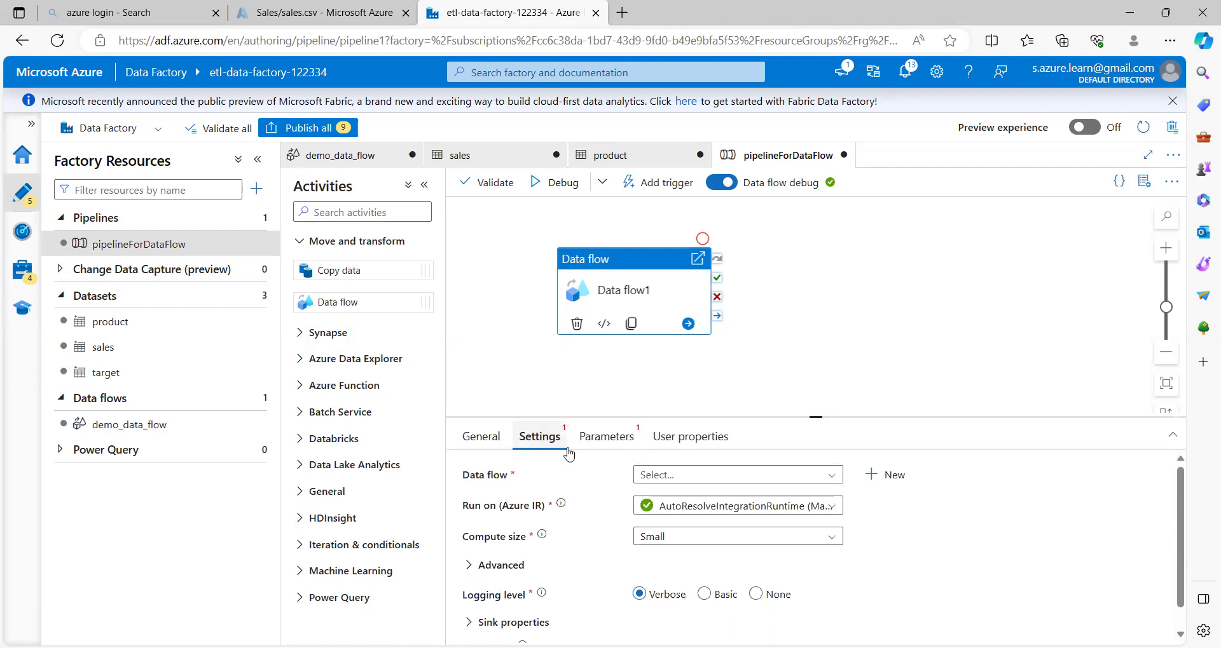
left_click(691, 478)
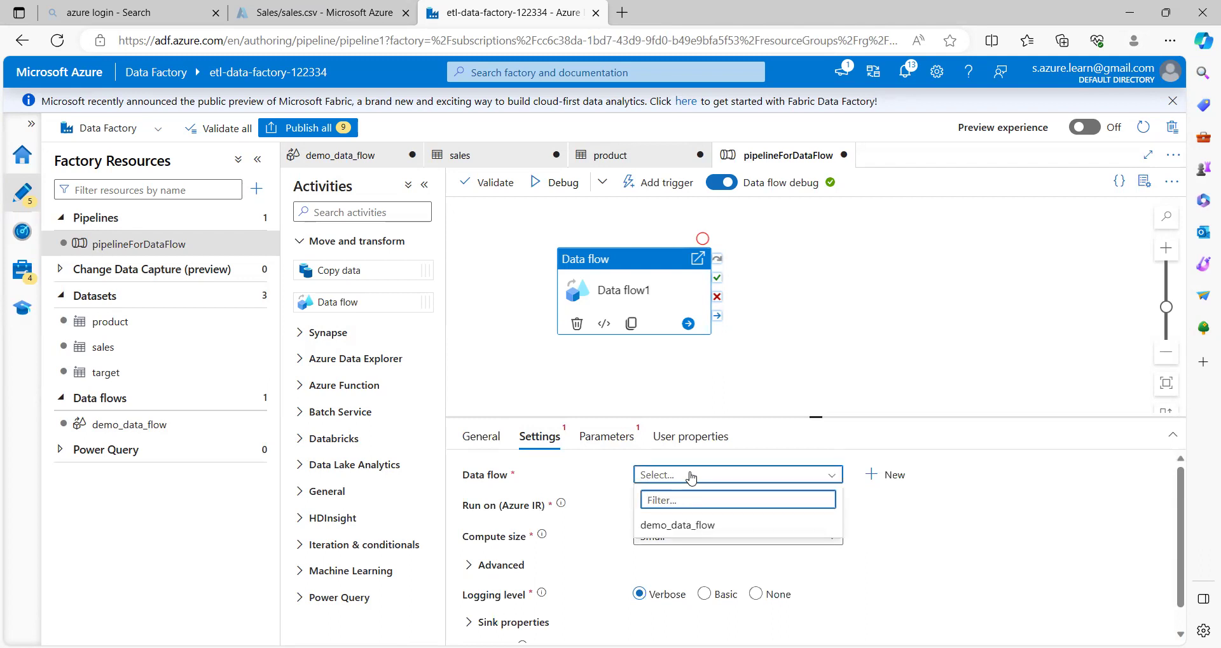
left_click(667, 529)
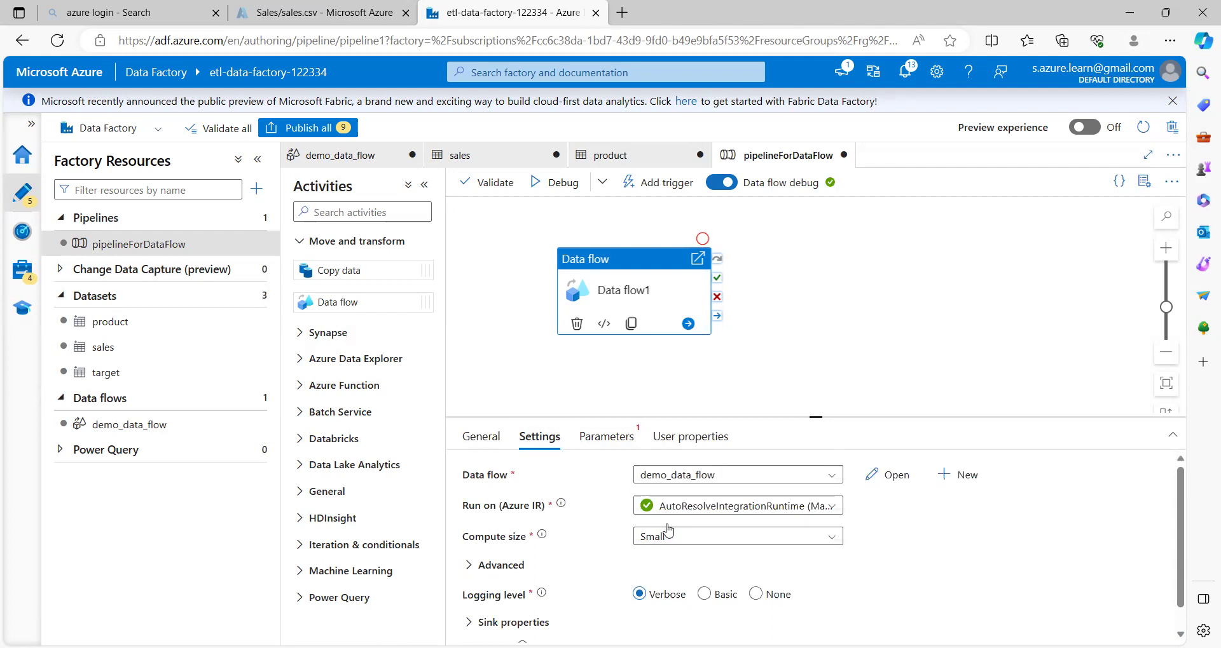
scroll(659, 539, "down", 1)
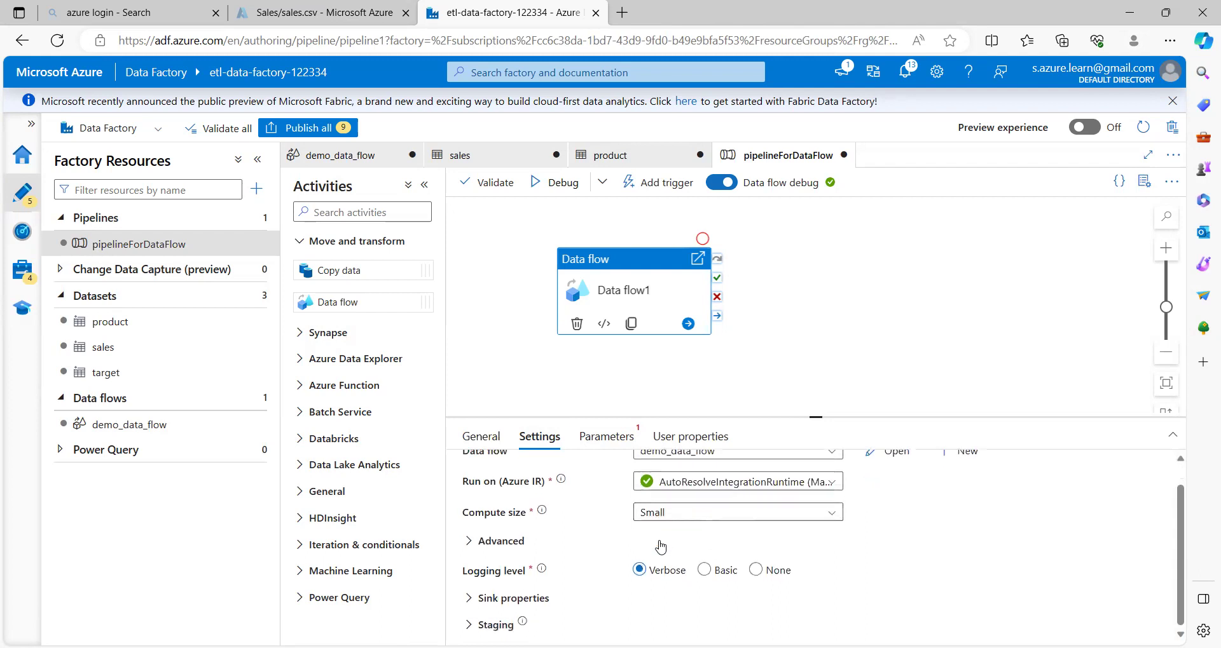
scroll(658, 534, "up", 1)
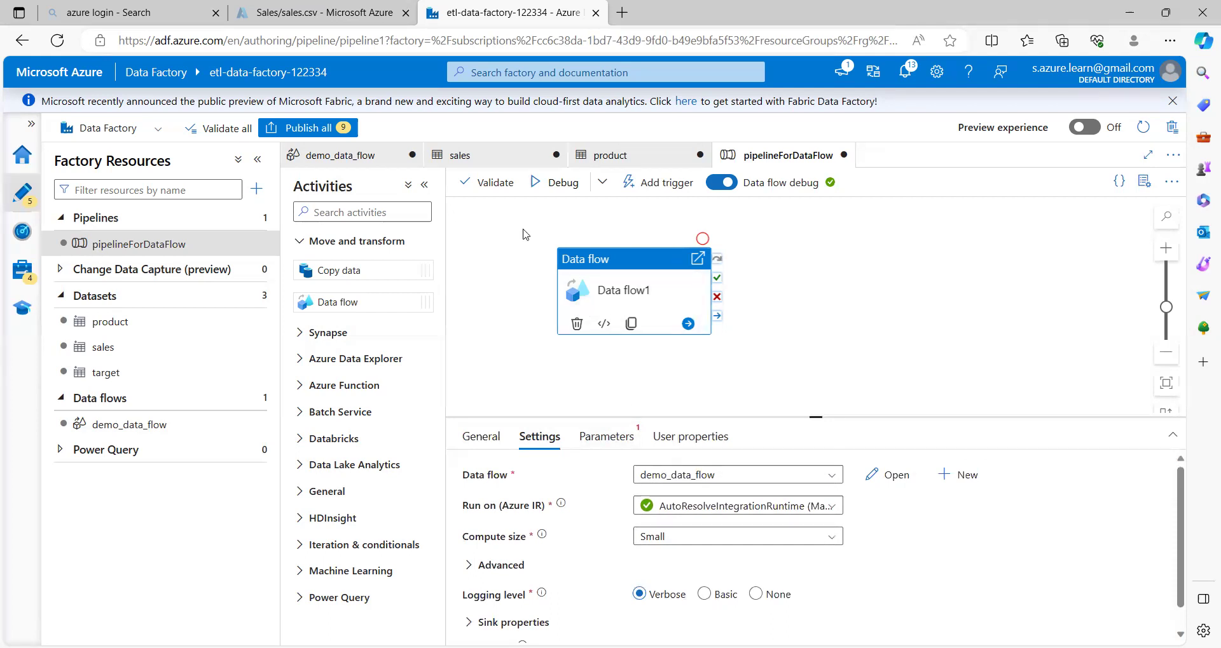
Validate pipelineForDataFlow, run it in debug mode, and refresh the run status.
left_click(499, 186)
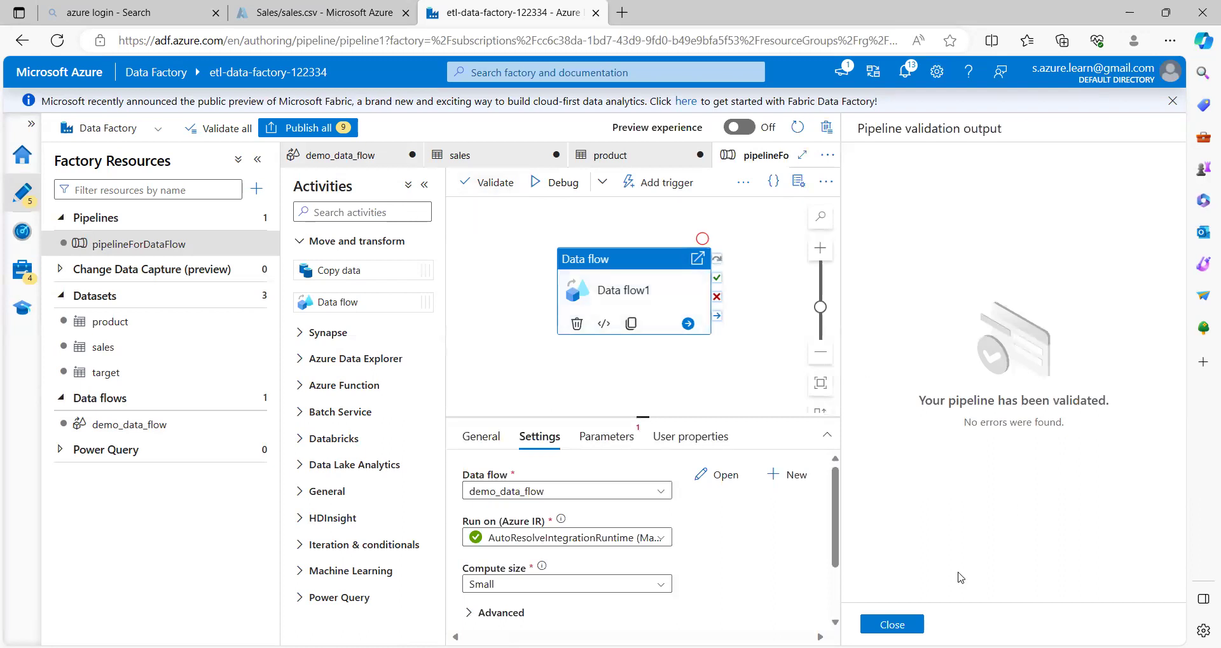
left_click(891, 625)
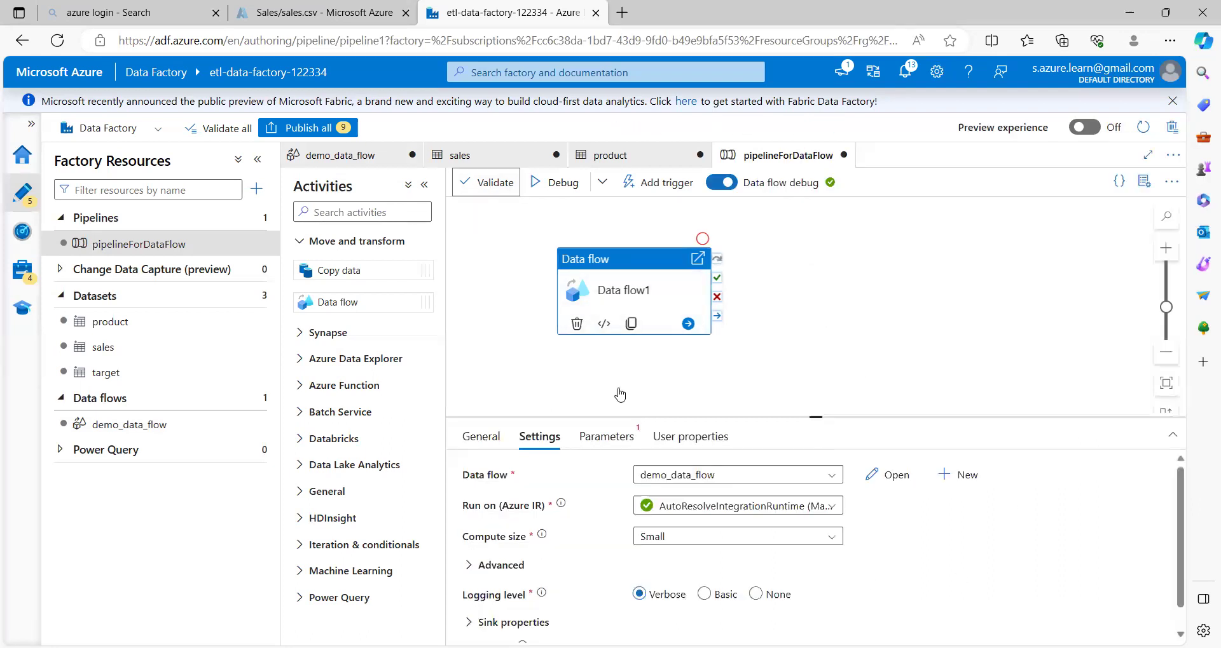
left_click(551, 186)
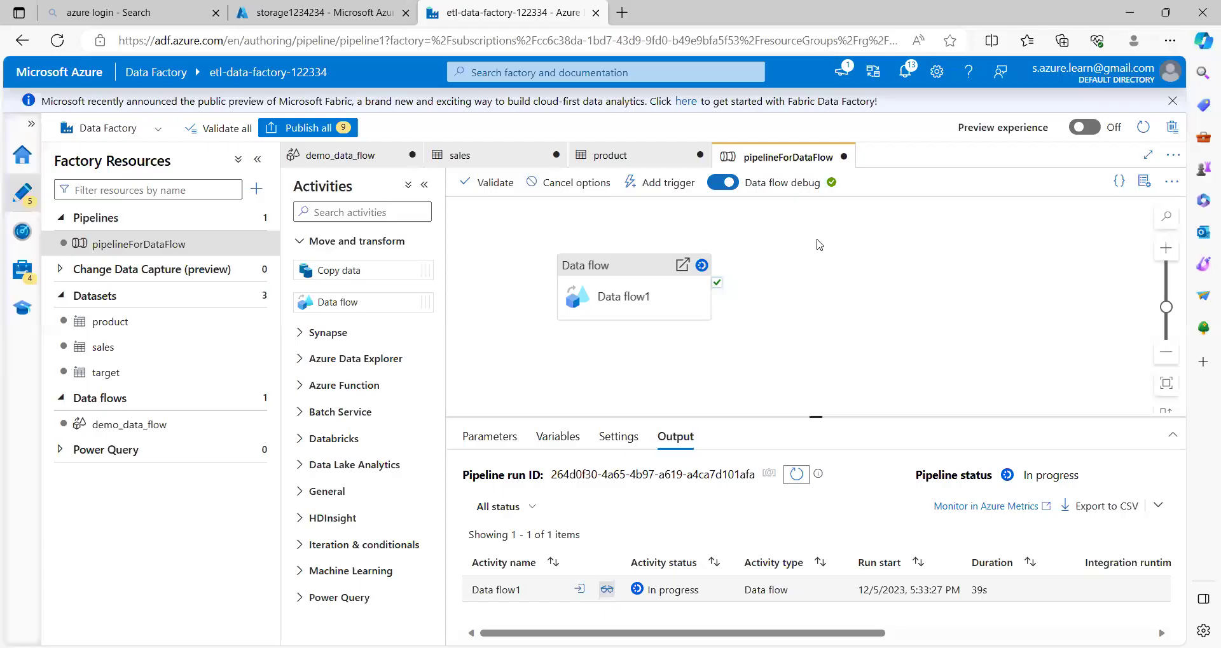
left_click(794, 477)
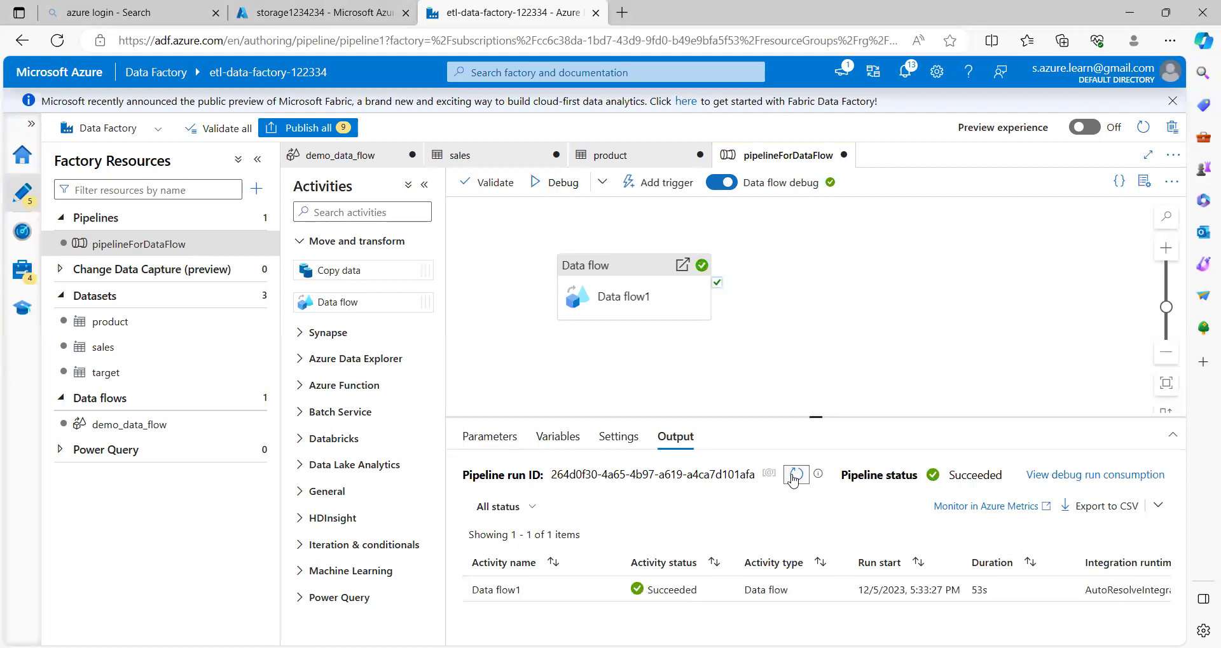
Open the run details of the Data flow1 activity and review the target sink's transformations and stages.
mouse_move(636, 590)
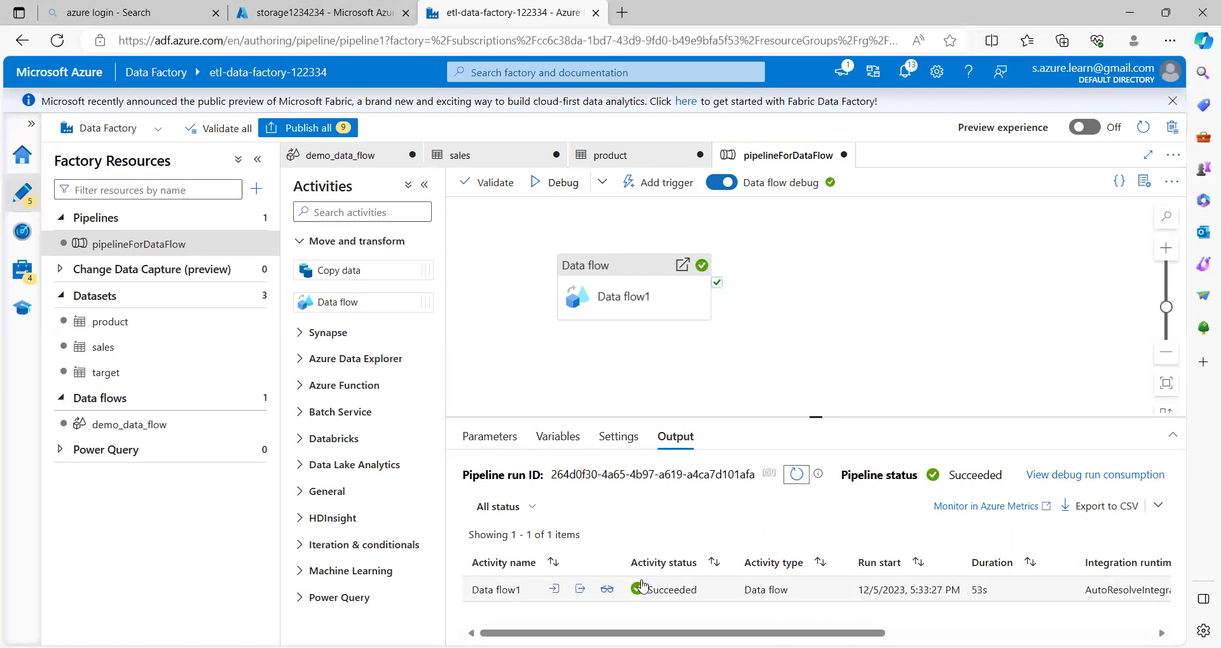
left_click(608, 590)
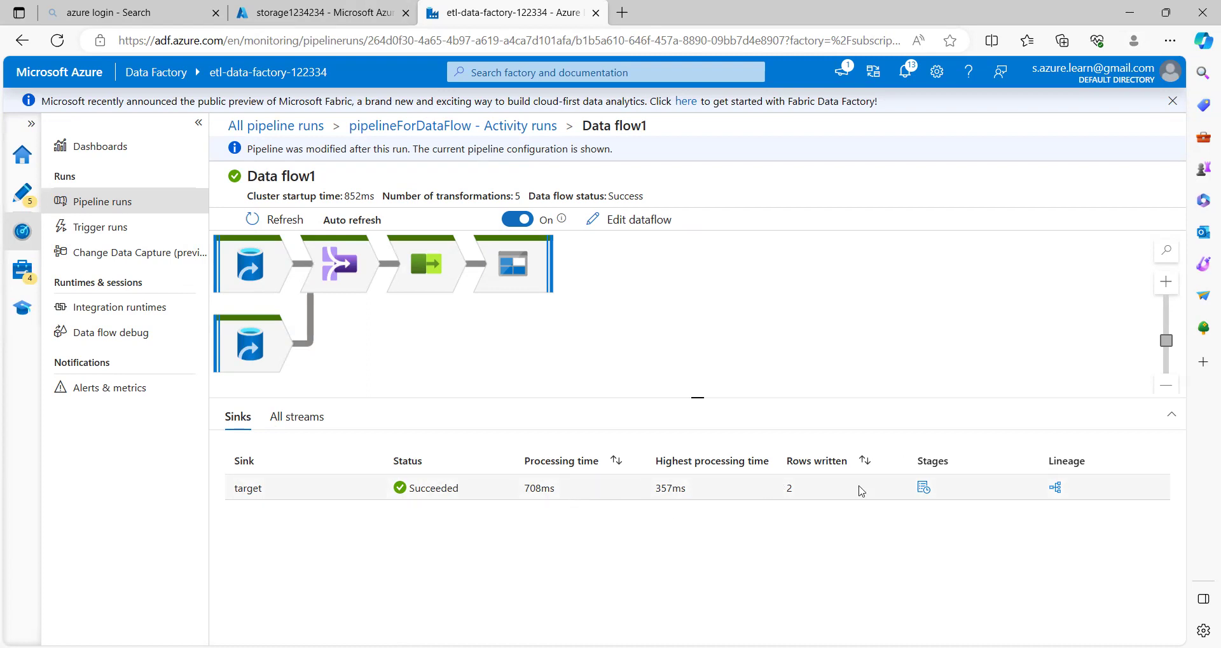
left_click(923, 488)
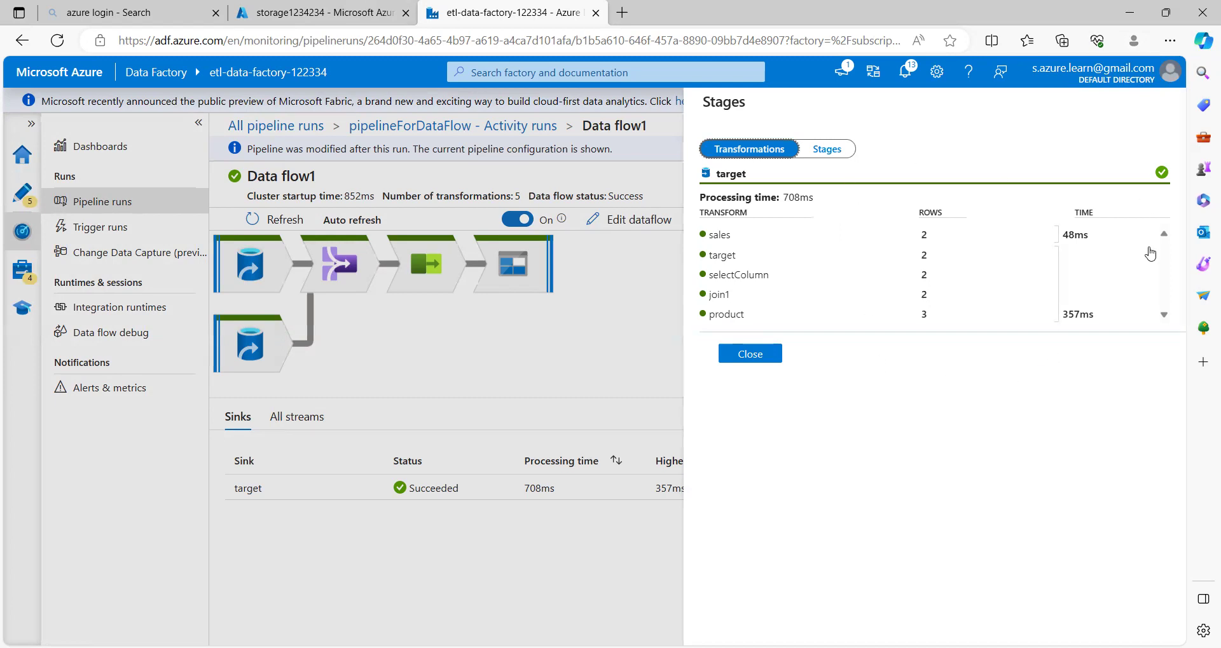
left_click(826, 150)
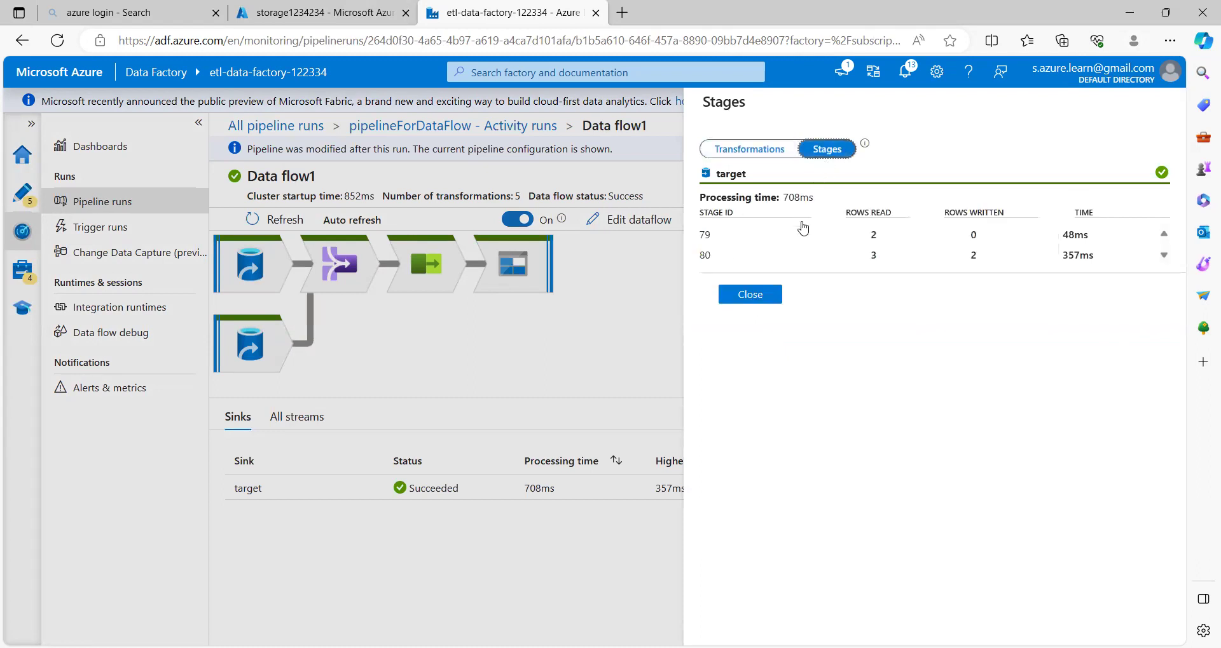
left_click(768, 301)
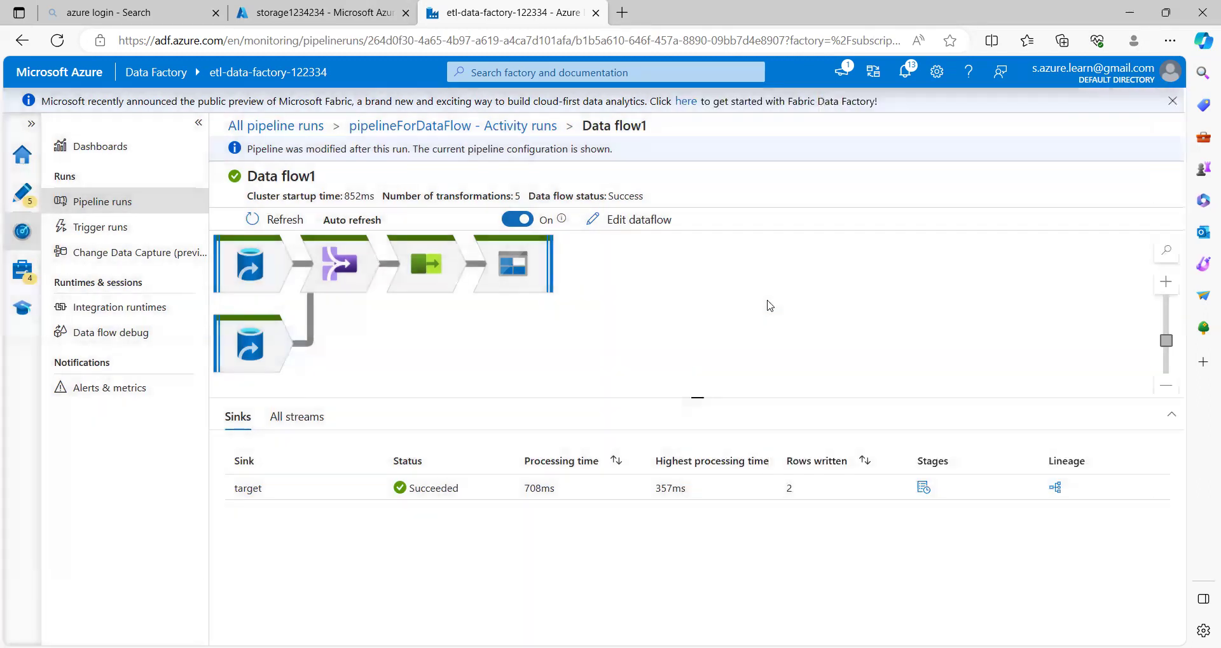
Examine the target sink's lineage, expanding Date, Prod_id and the used columns to trace their original sources.
left_click(1056, 491)
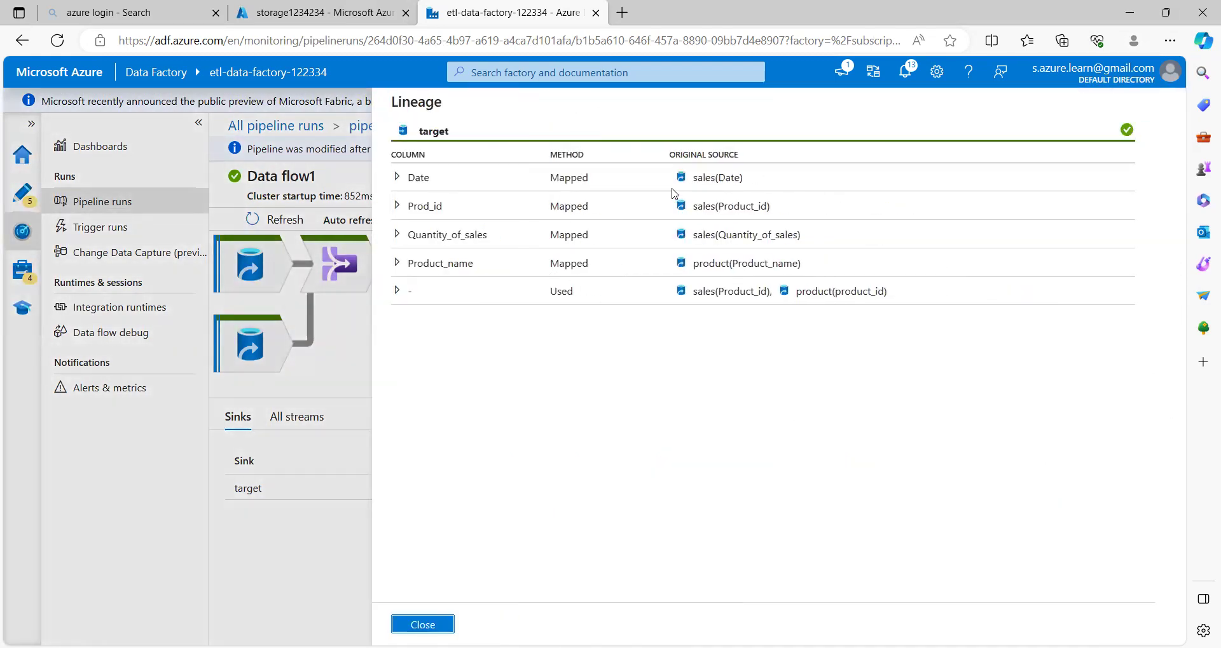
double_click(433, 132)
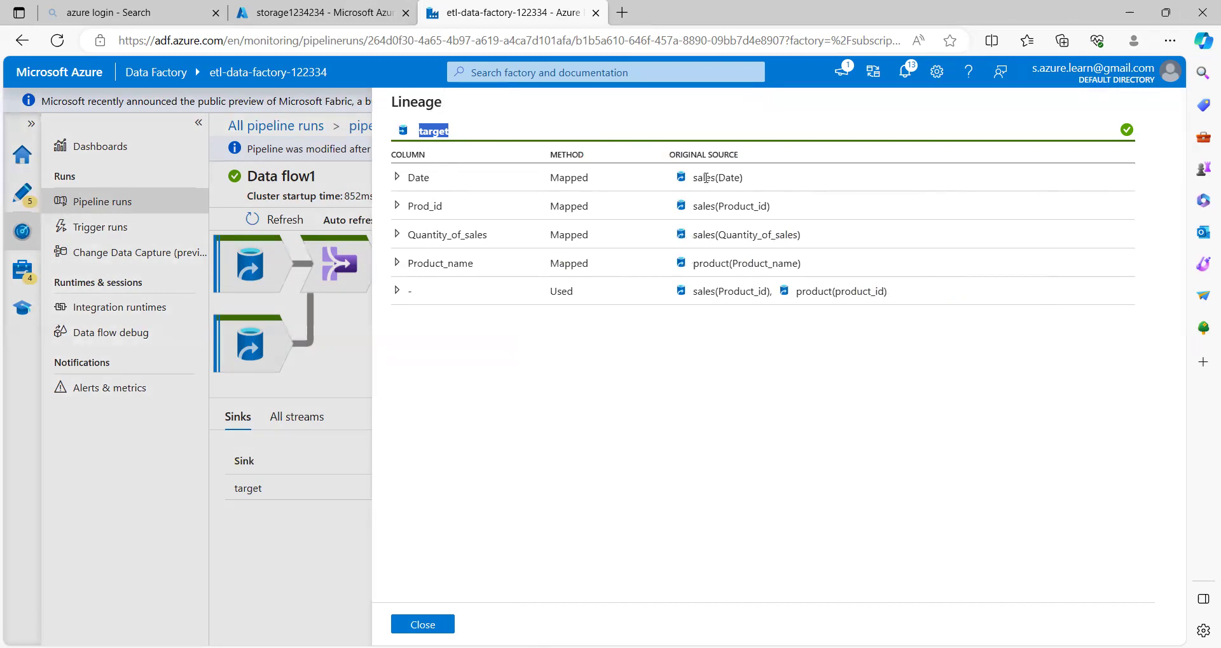
left_click(396, 179)
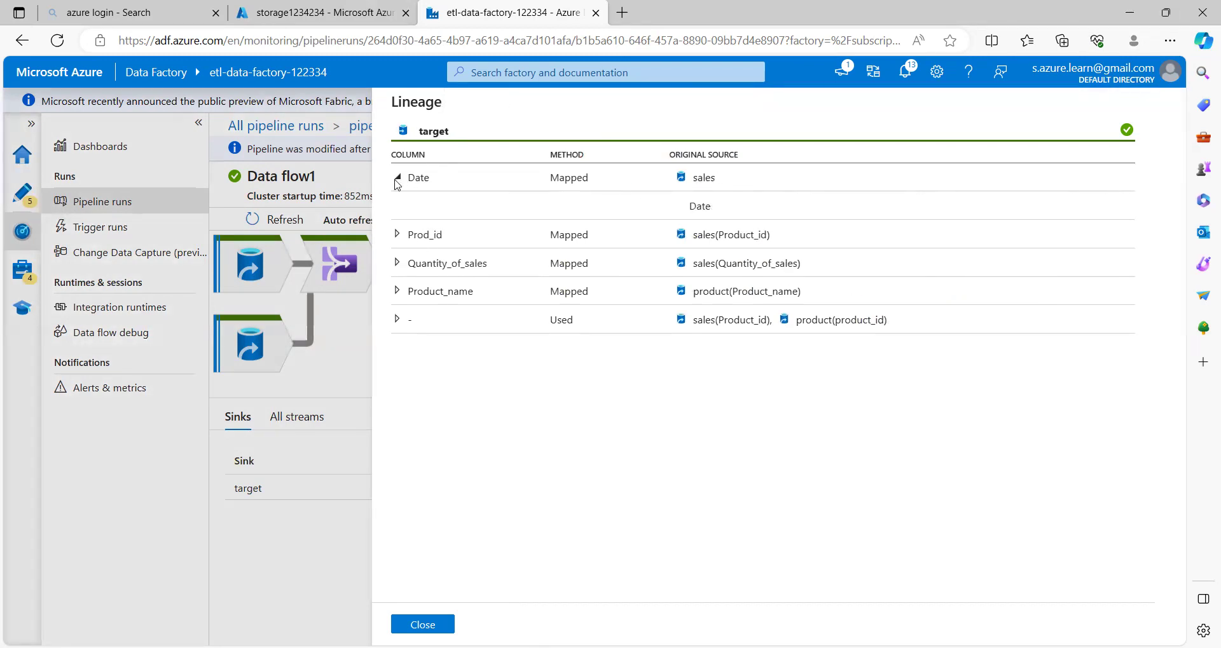
double_click(707, 179)
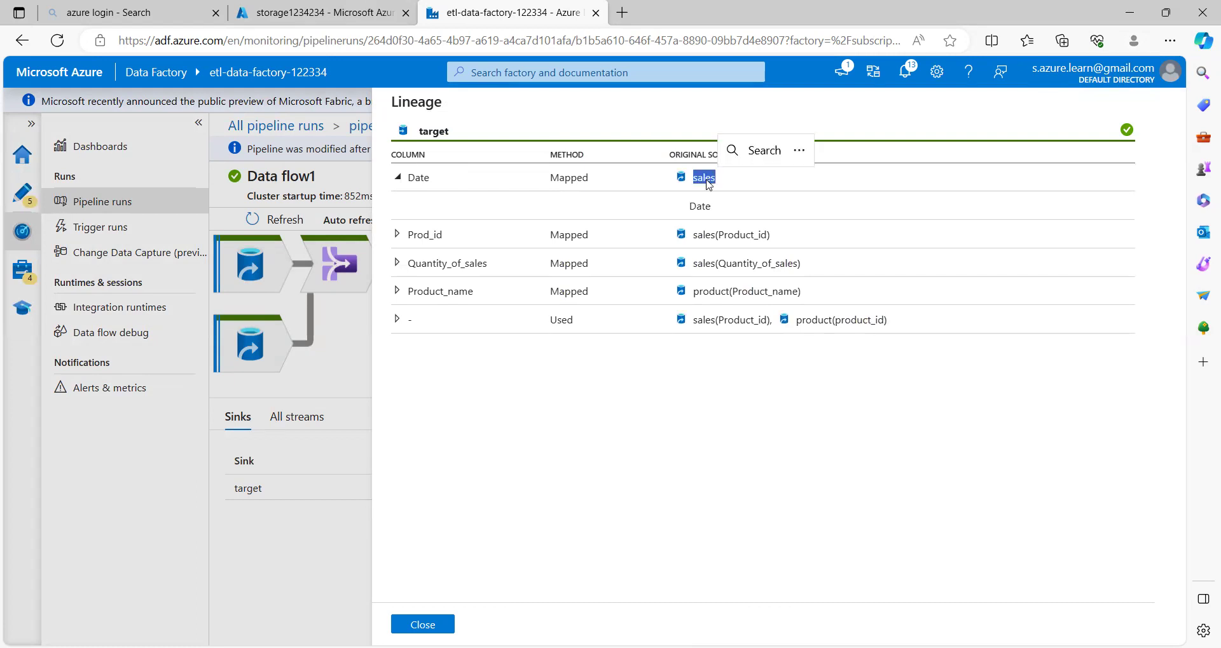
left_click(397, 237)
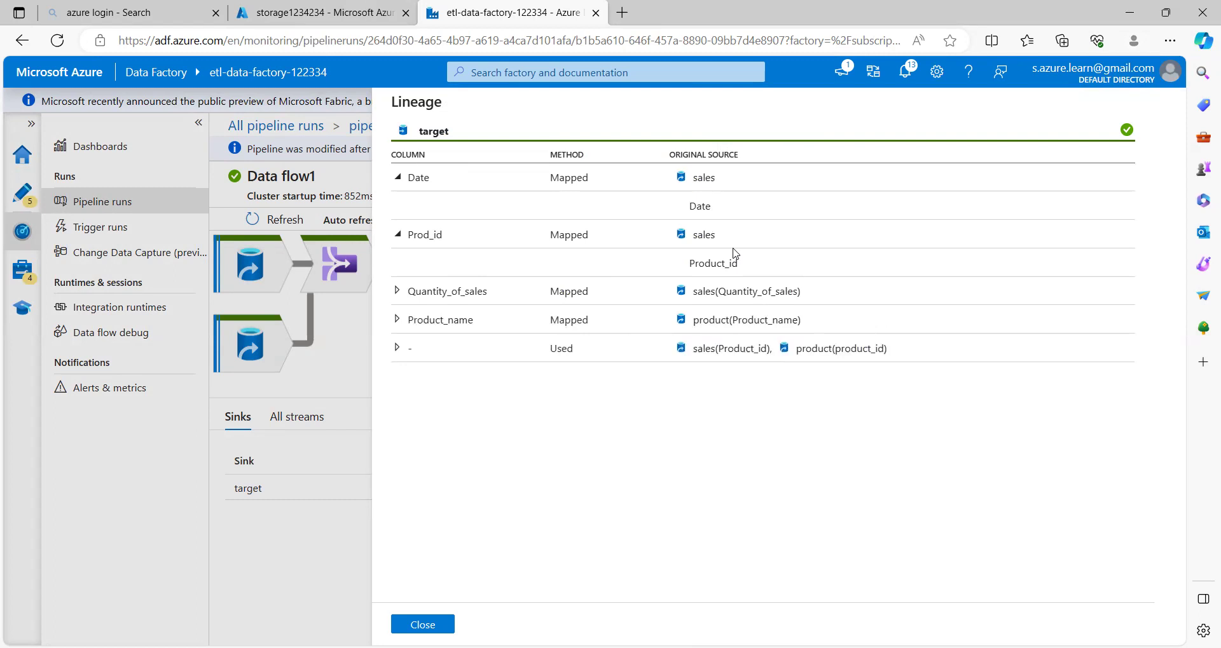
double_click(707, 237)
left_click(398, 349)
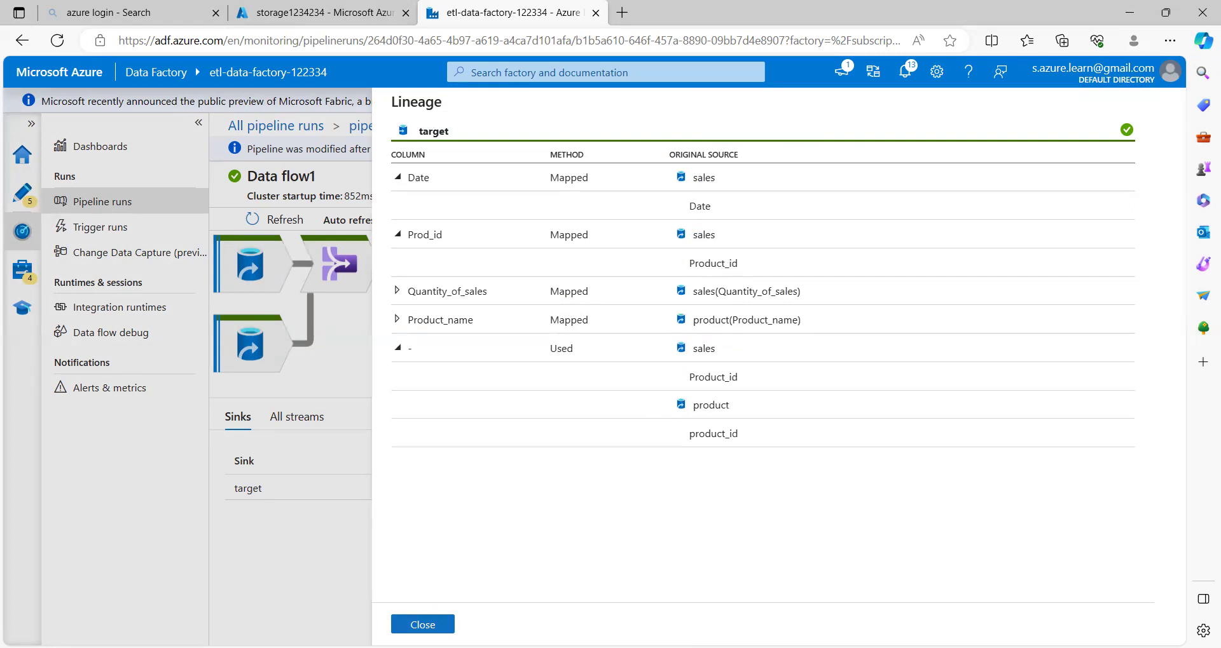
left_click(438, 623)
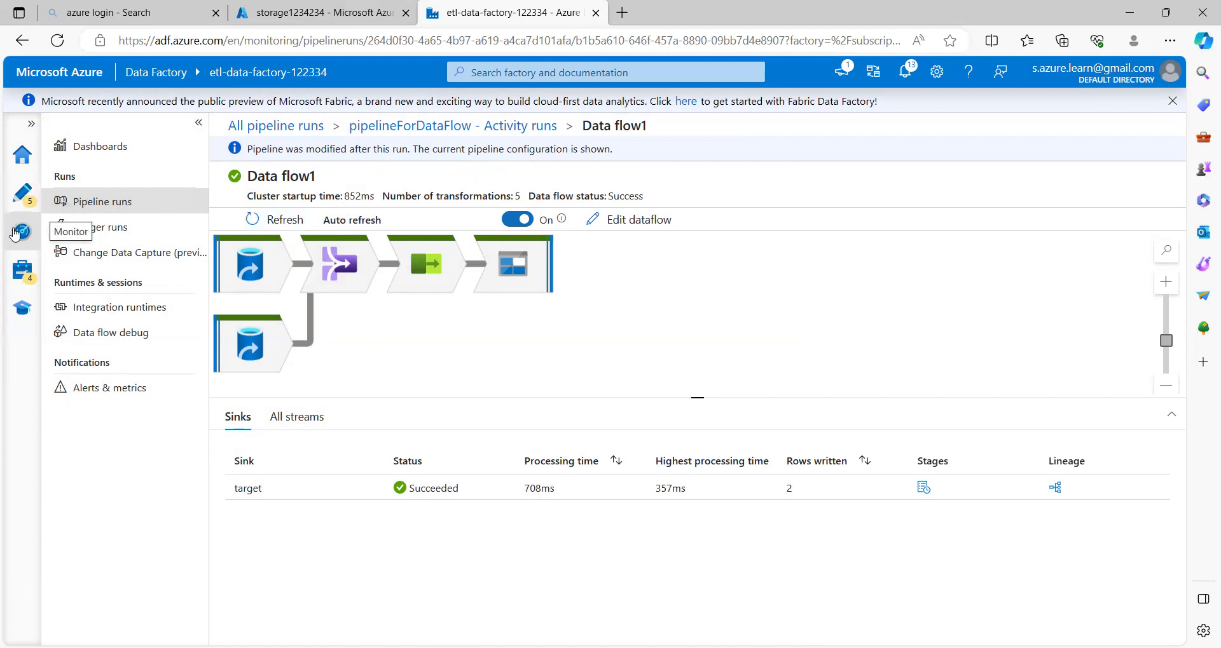
Review the triggered and debug pipeline runs in monitoring and open the activity runs of pipelineForDataFlow.
left_click(23, 194)
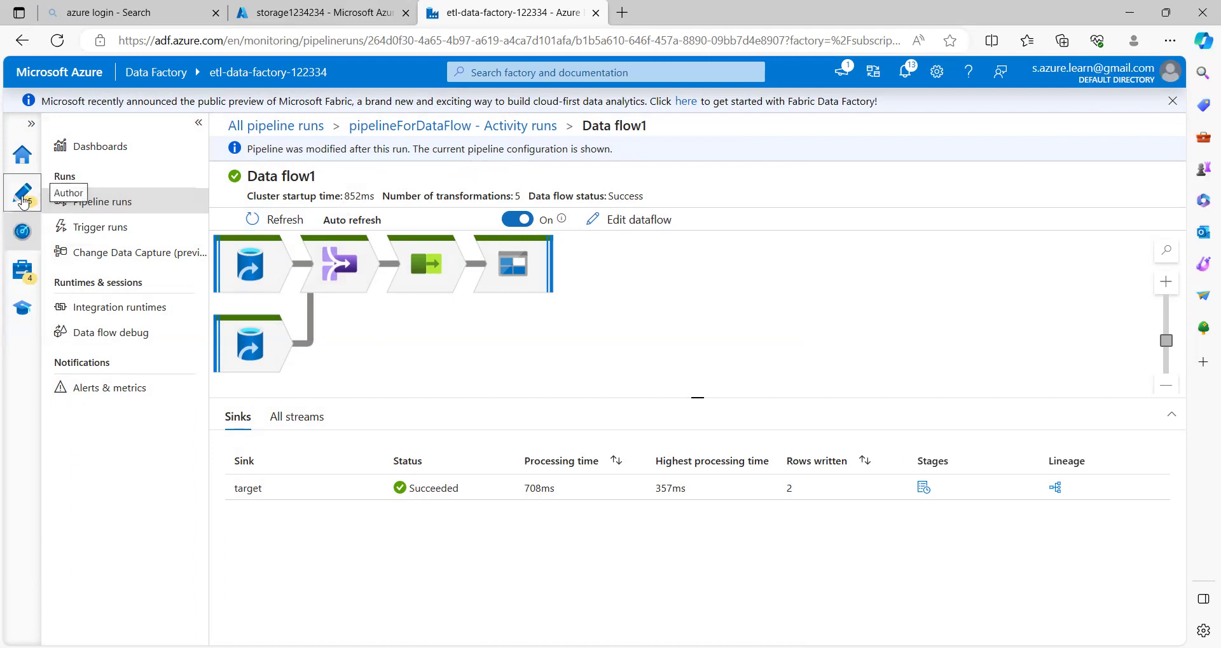
left_click(22, 236)
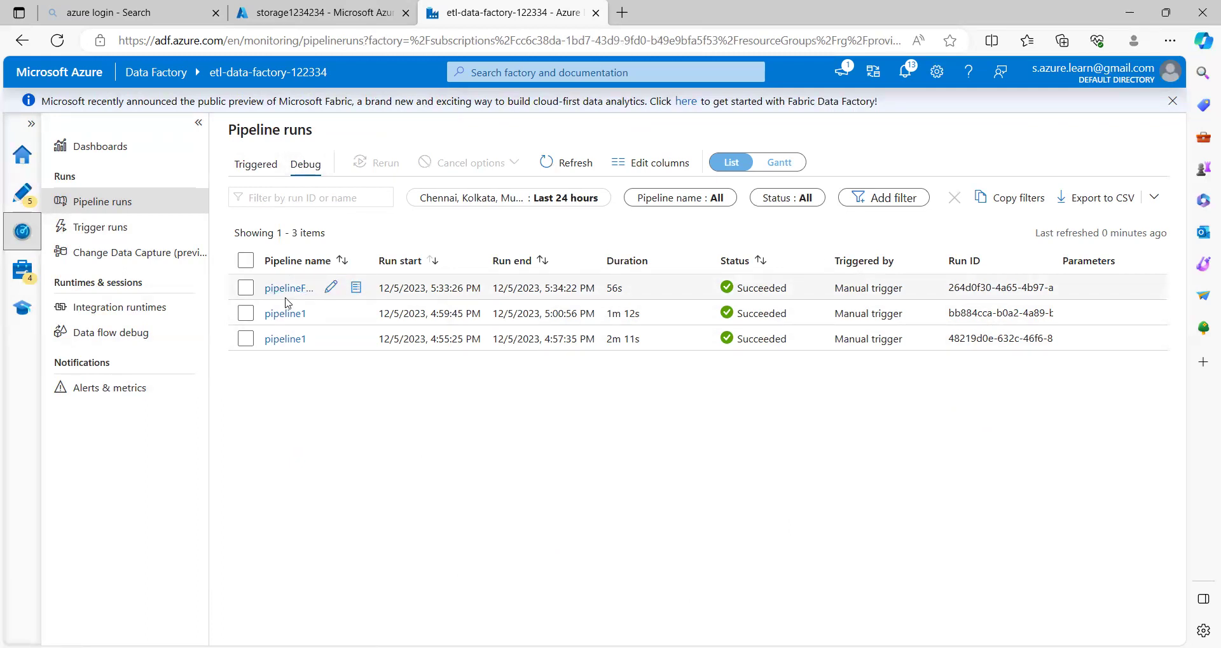
left_click(255, 167)
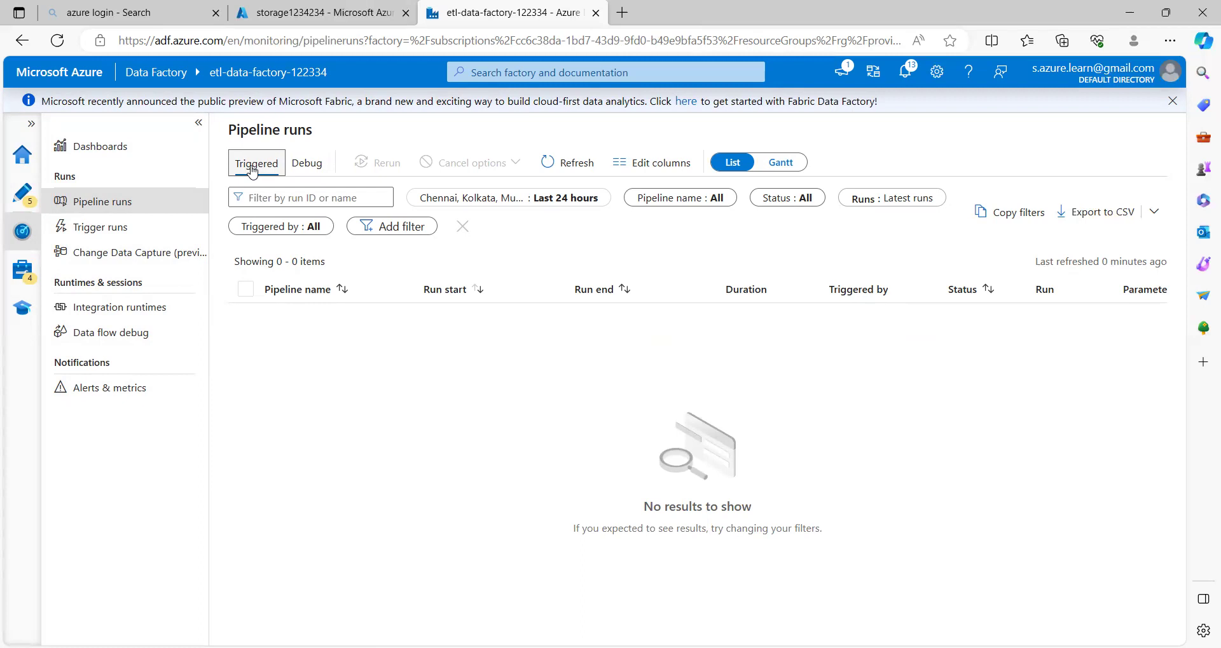
left_click(309, 169)
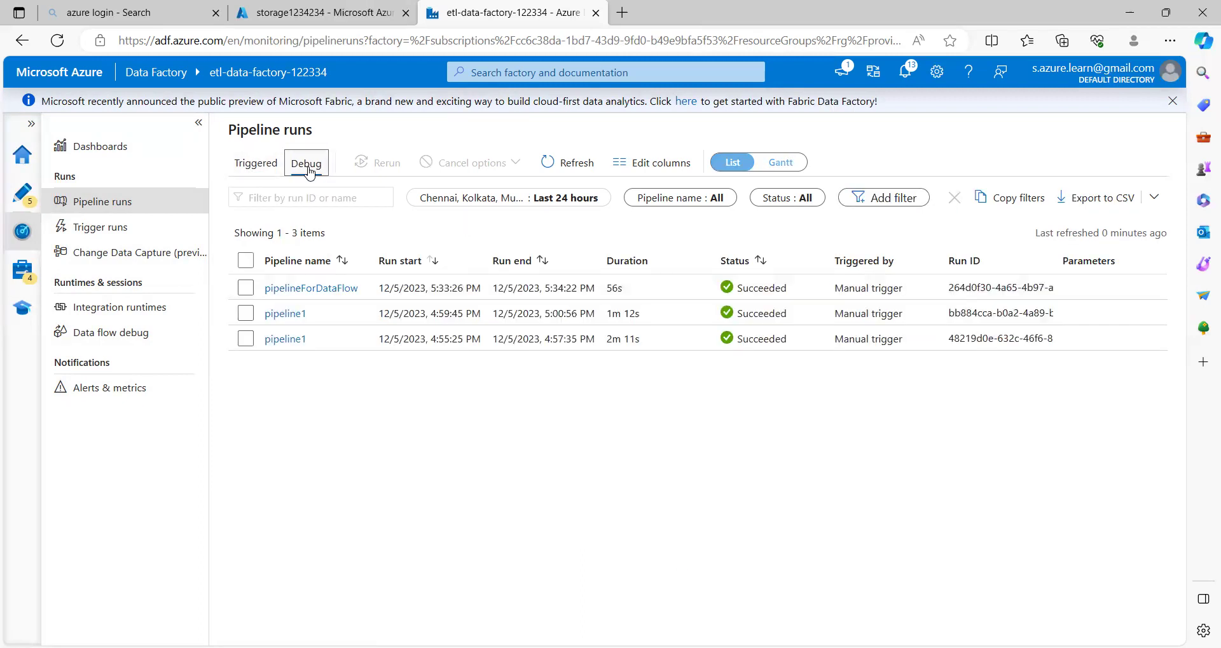
left_click(288, 289)
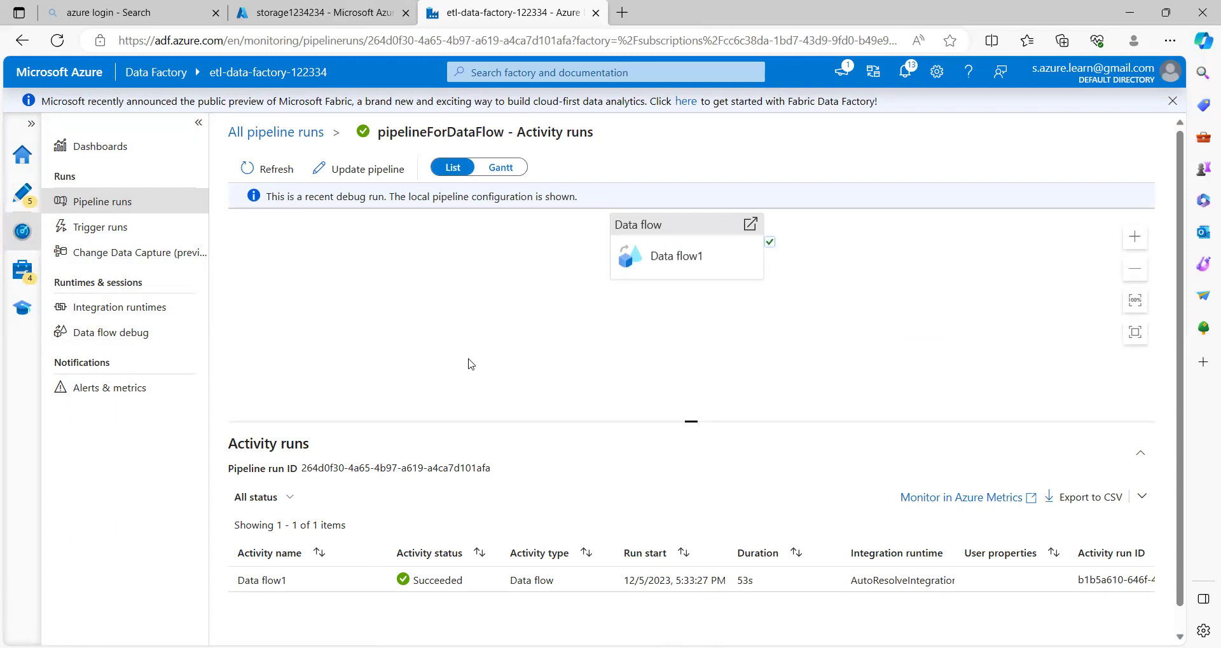
Switch to the Azure portal, examine the part-00000 CSV's contents in storage1234234's output container, and return to Data Factory.
left_click(337, 24)
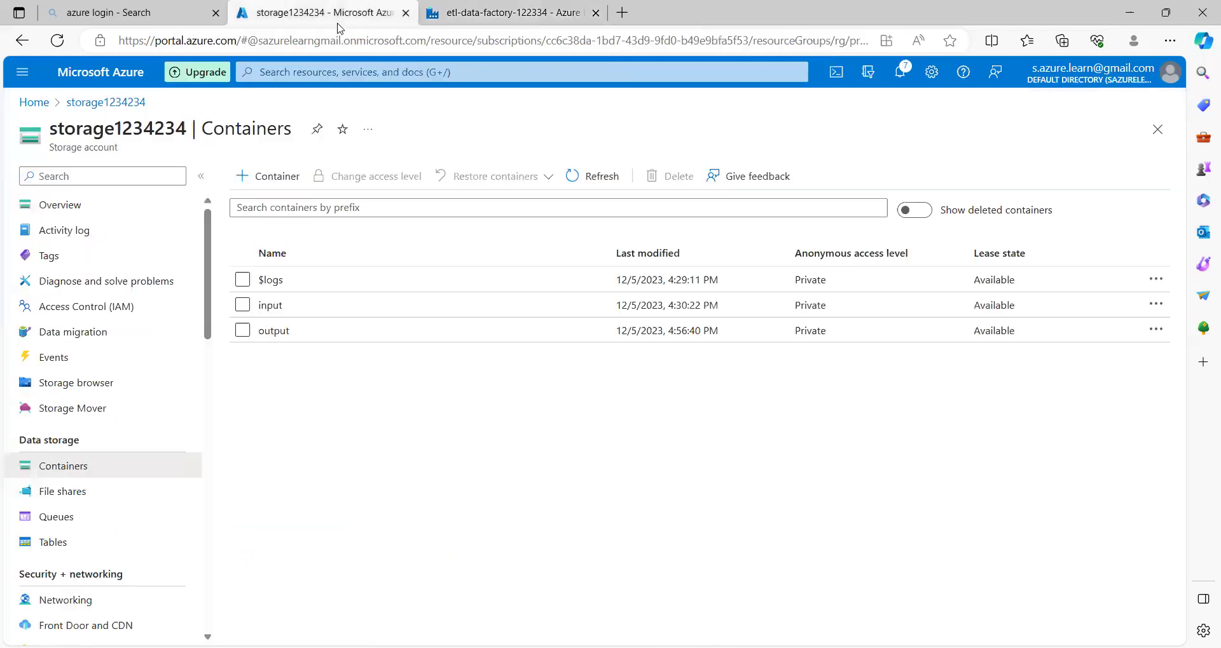
left_click(277, 332)
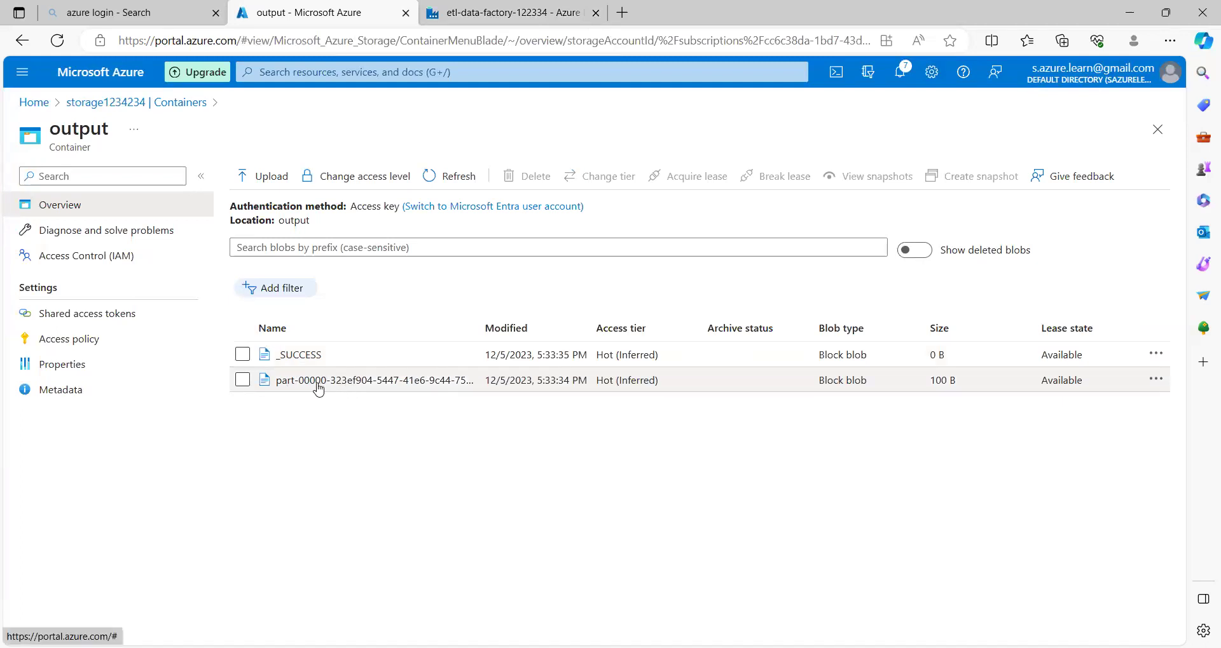
left_click(286, 382)
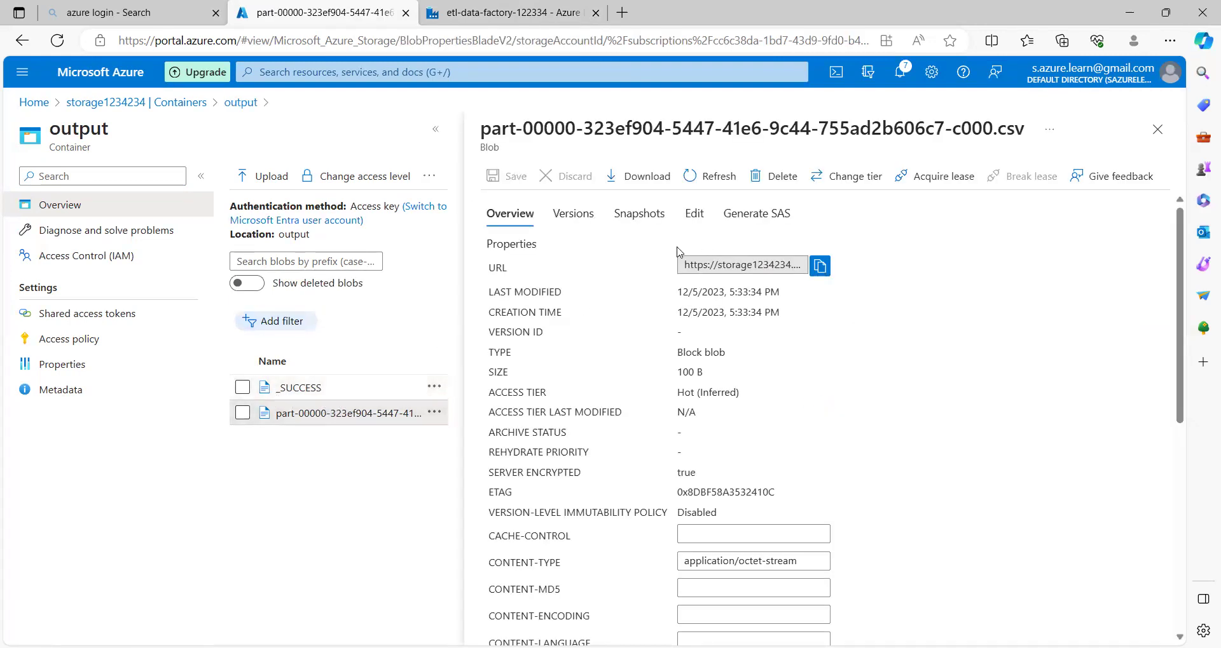
left_click(699, 218)
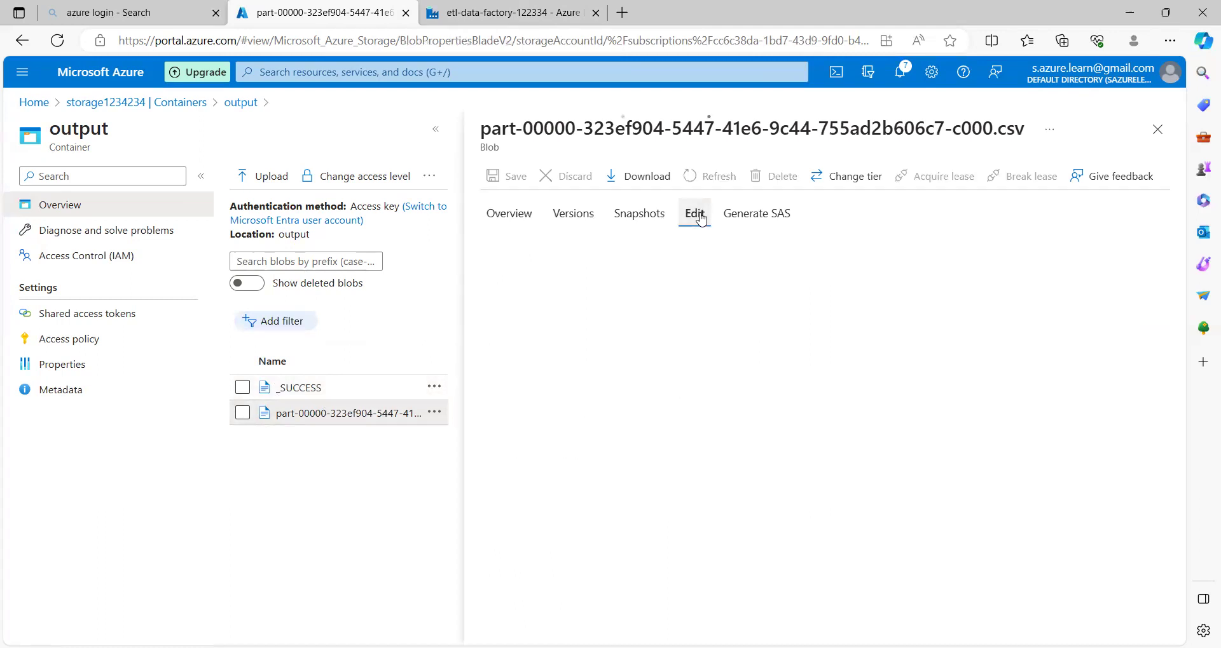
double_click(551, 244)
double_click(582, 246)
double_click(629, 246)
double_click(759, 245)
left_click_drag(711, 276, 529, 242)
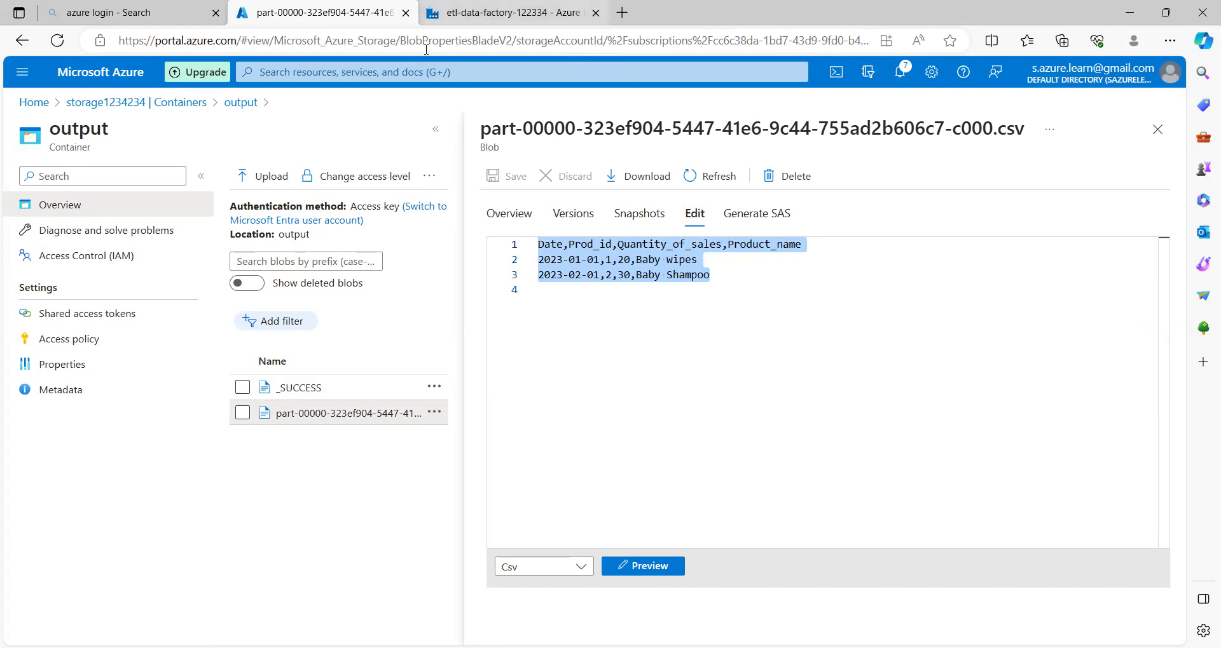
left_click(439, 14)
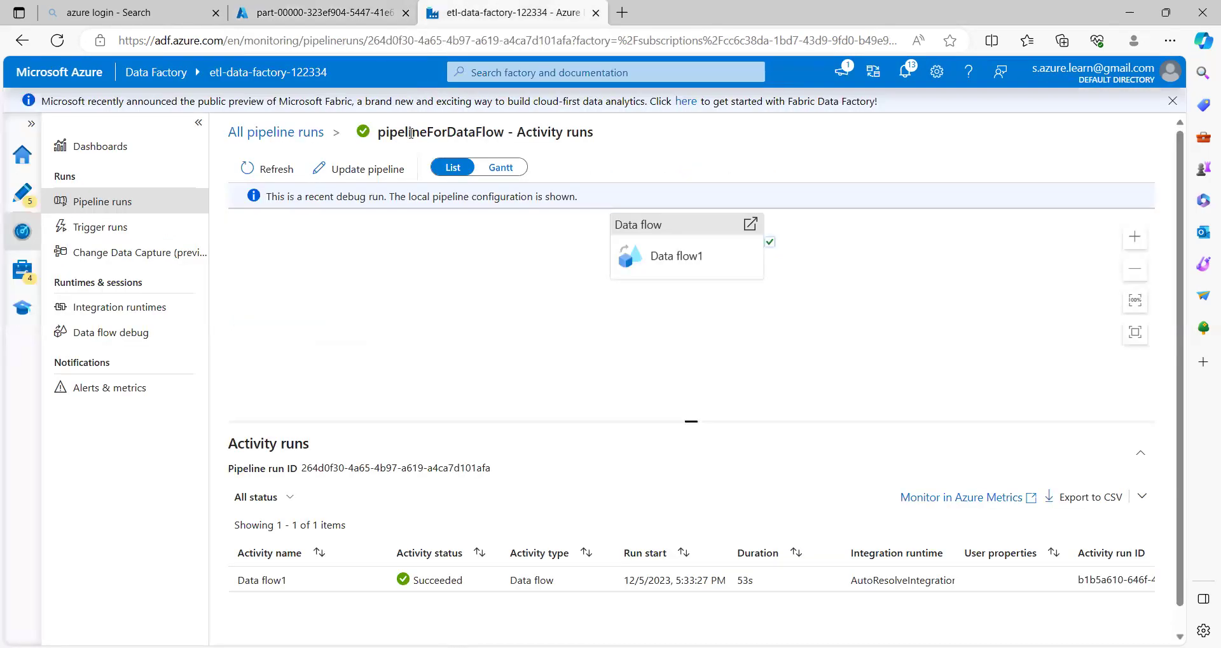